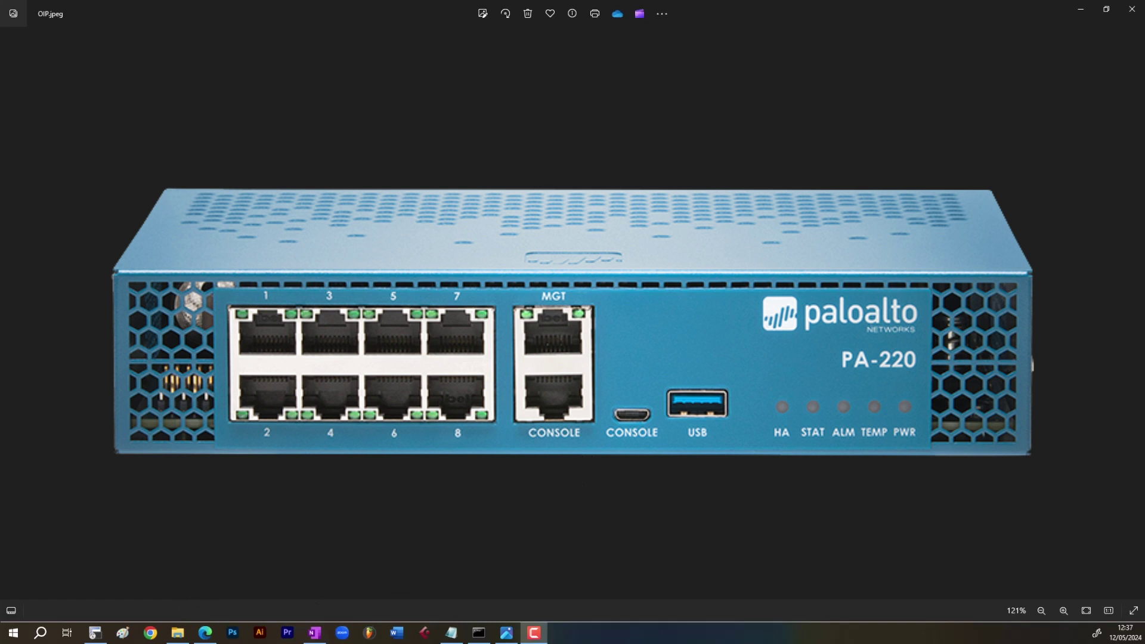
- Bring SecureCRT to the front over the Windows Photos viewer
left_click(96, 635)
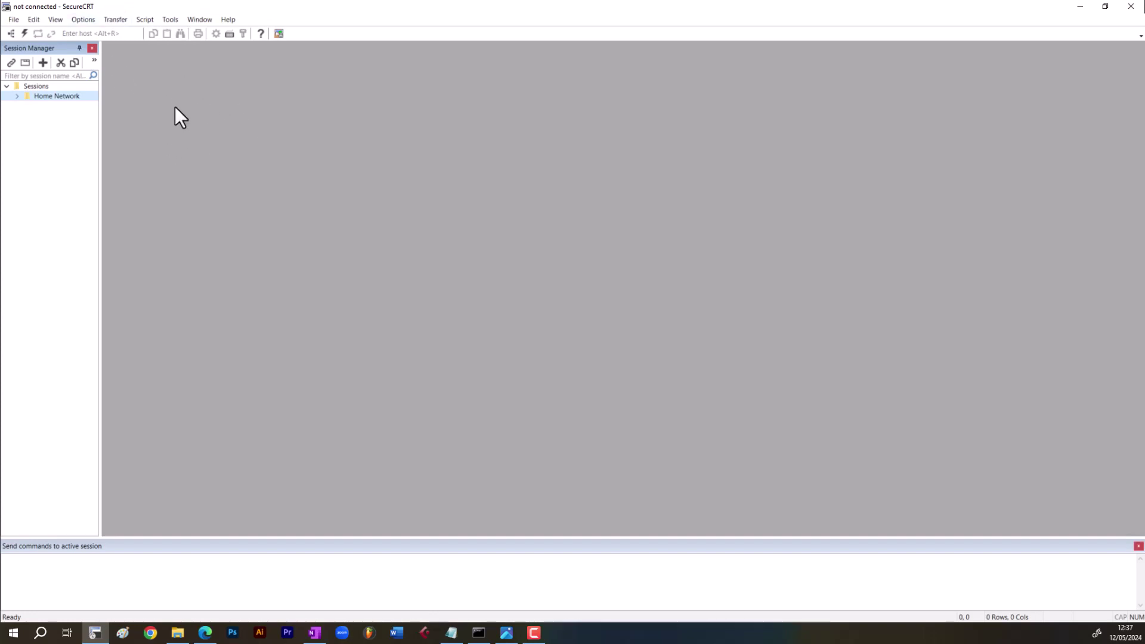
- Open a Quick Connect serial session to the firewall on COM3 at 9600 baud
left_click(24, 33)
left_click(552, 238)
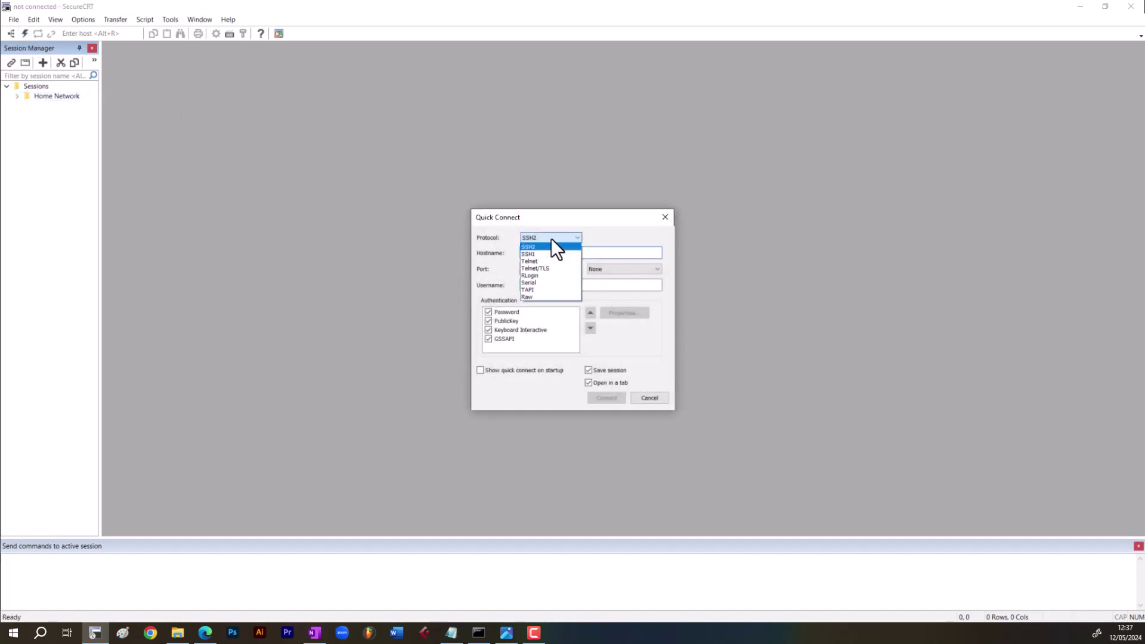
left_click(539, 282)
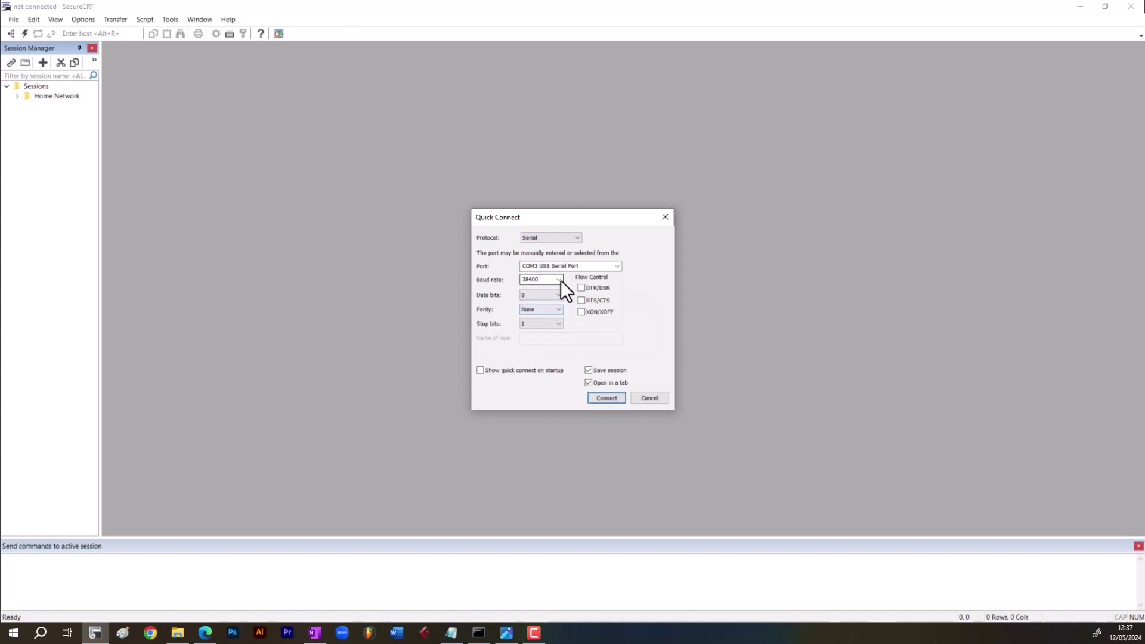
left_click(559, 280)
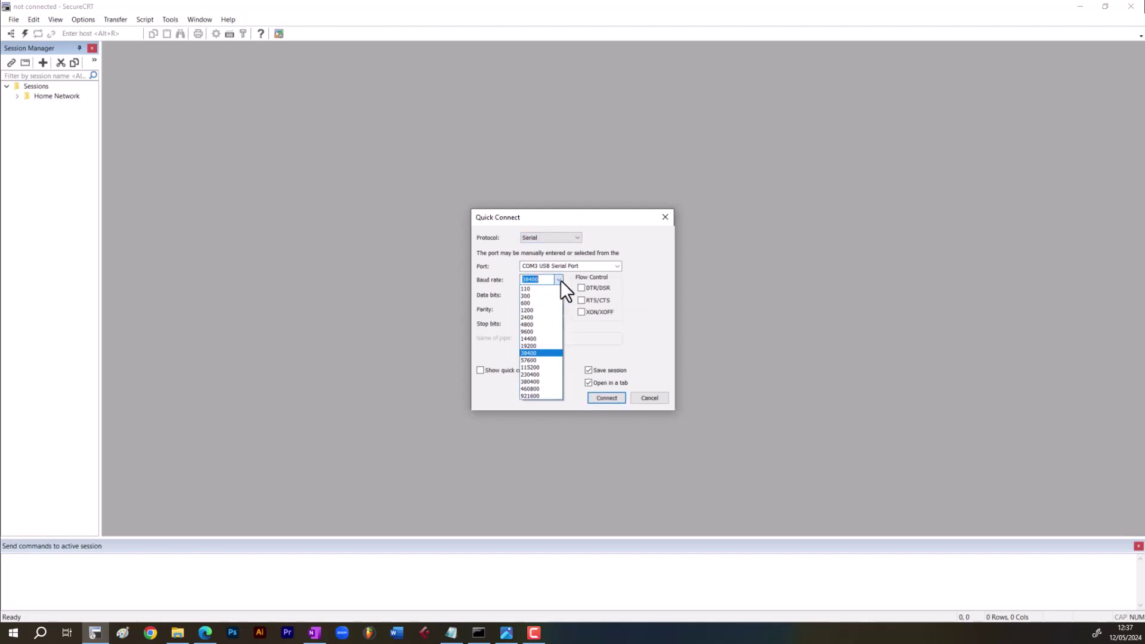
left_click(542, 331)
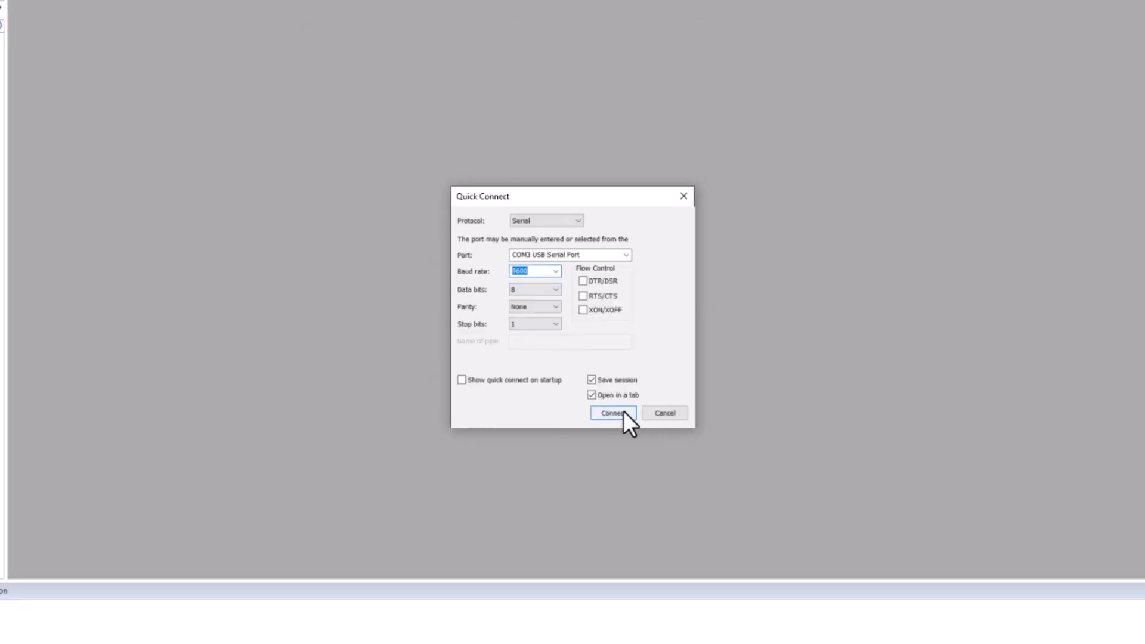
left_click(668, 516)
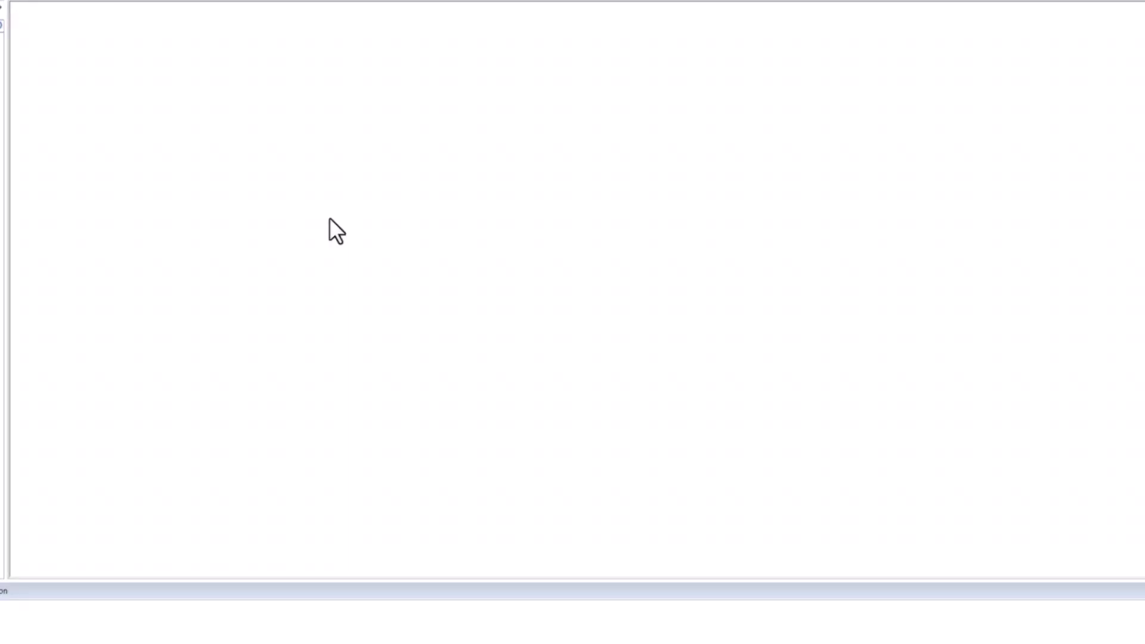
- At the admin@PA-220 prompt, run show interface all and show arp all
key("Return")
key("Return")
key("Return")
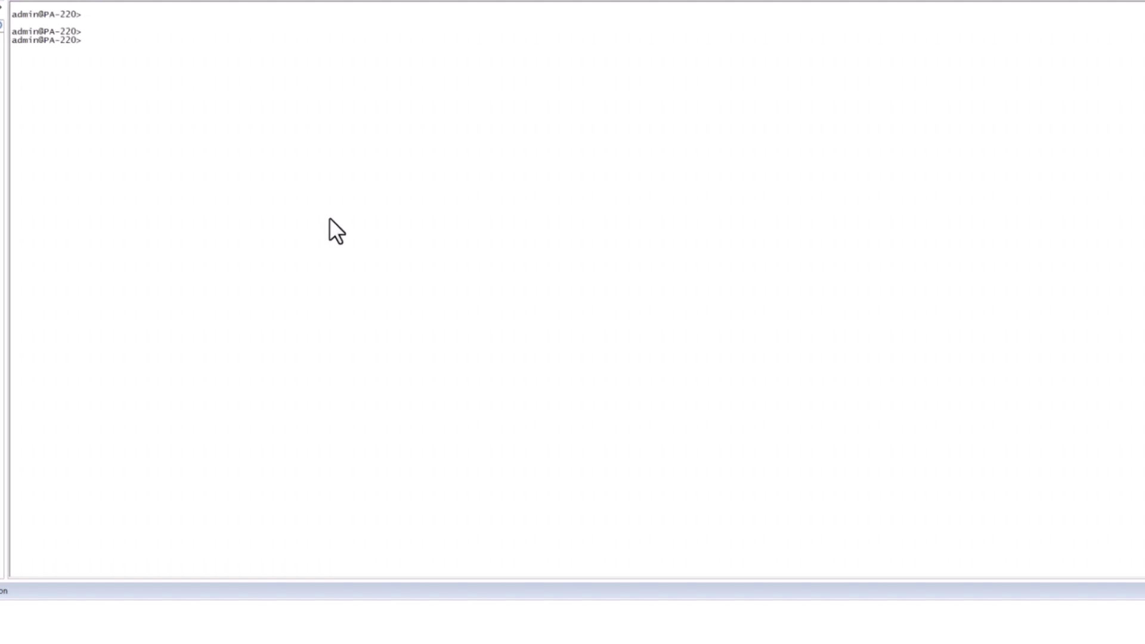
type("show interface all")
key("Return")
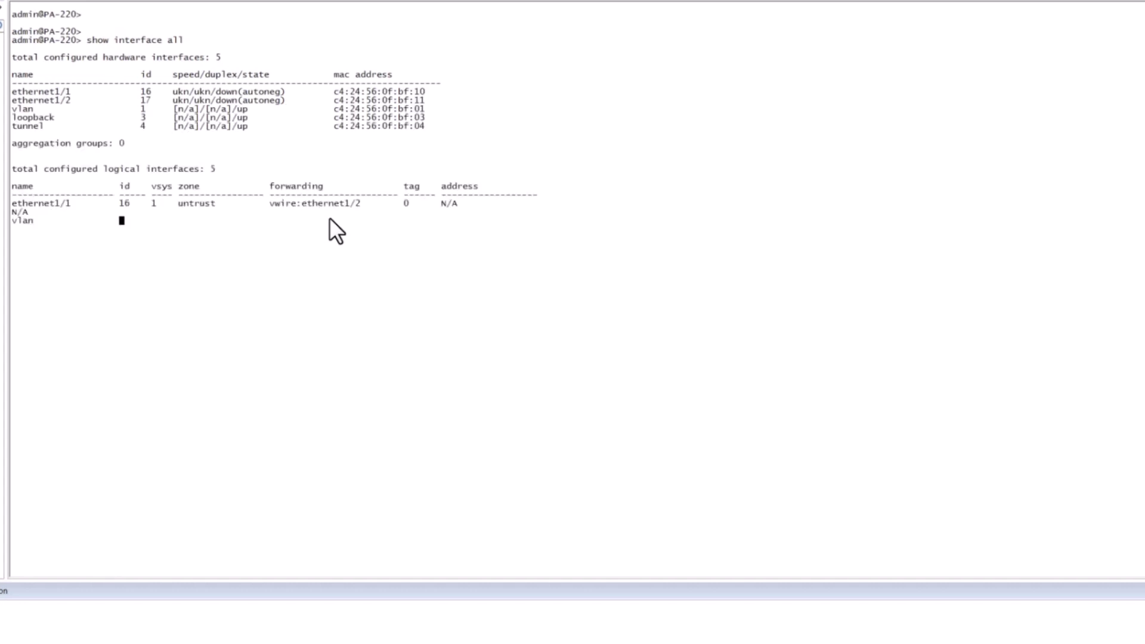
type("show arp all")
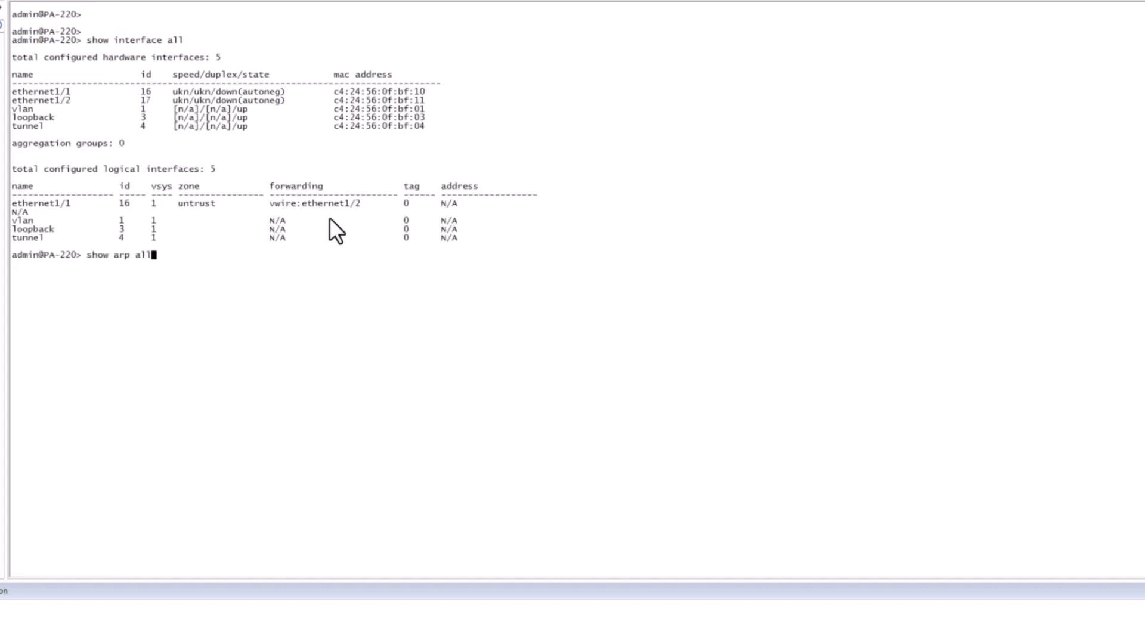
key("Return")
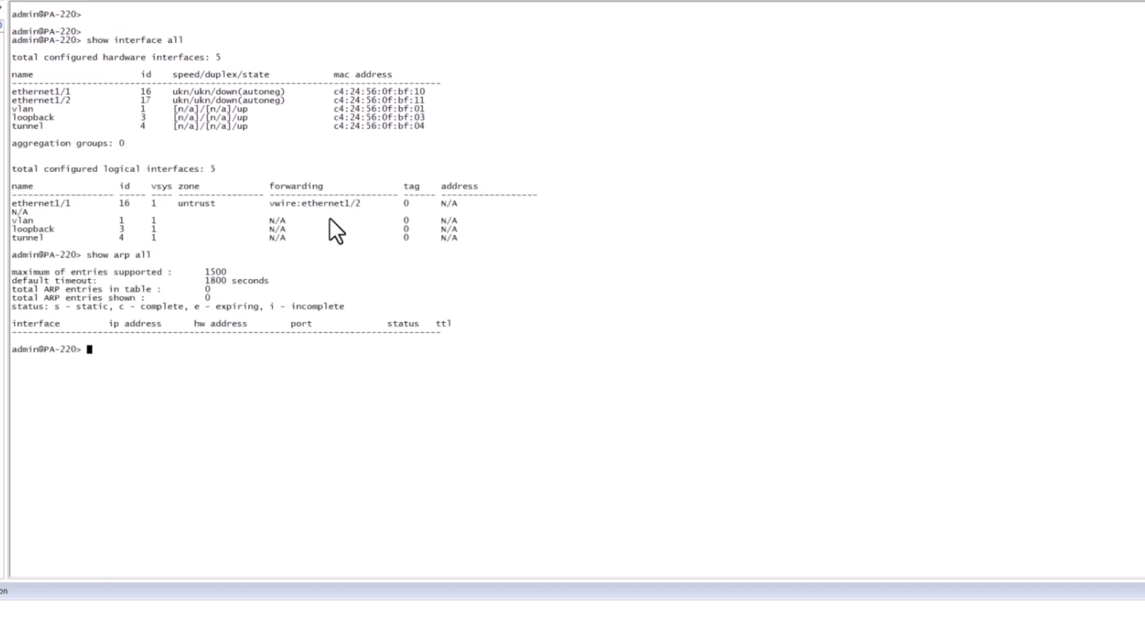
- Run show system info and pick out hostname PA-220, model, software version and management IP 192.168.1.1
type("show sys")
key("Tab")
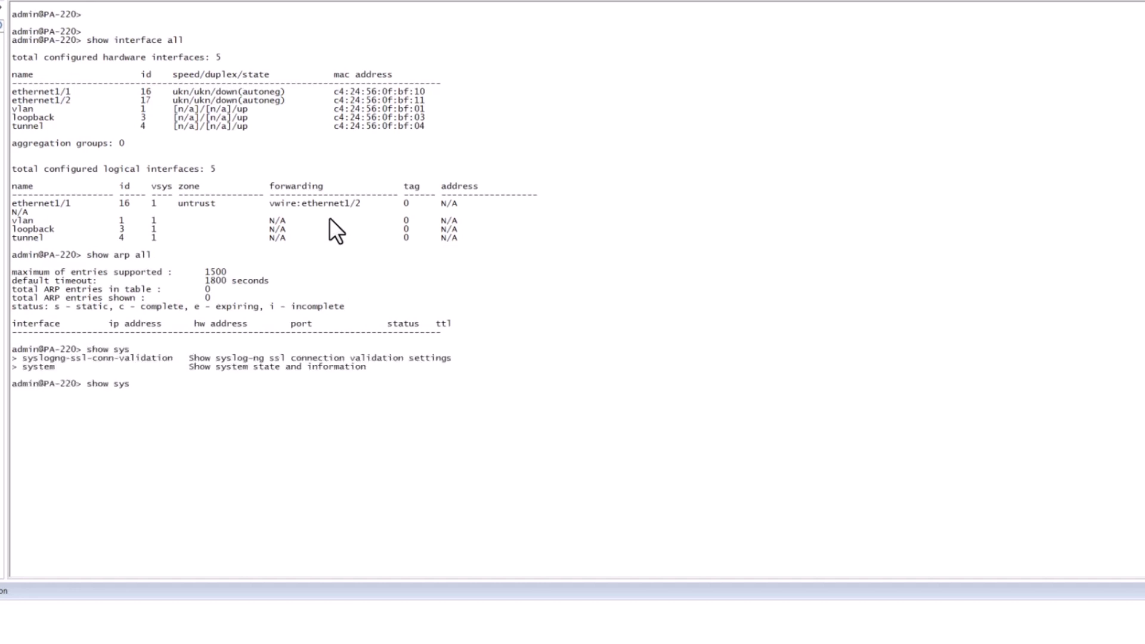
type("tem info")
key("Return")
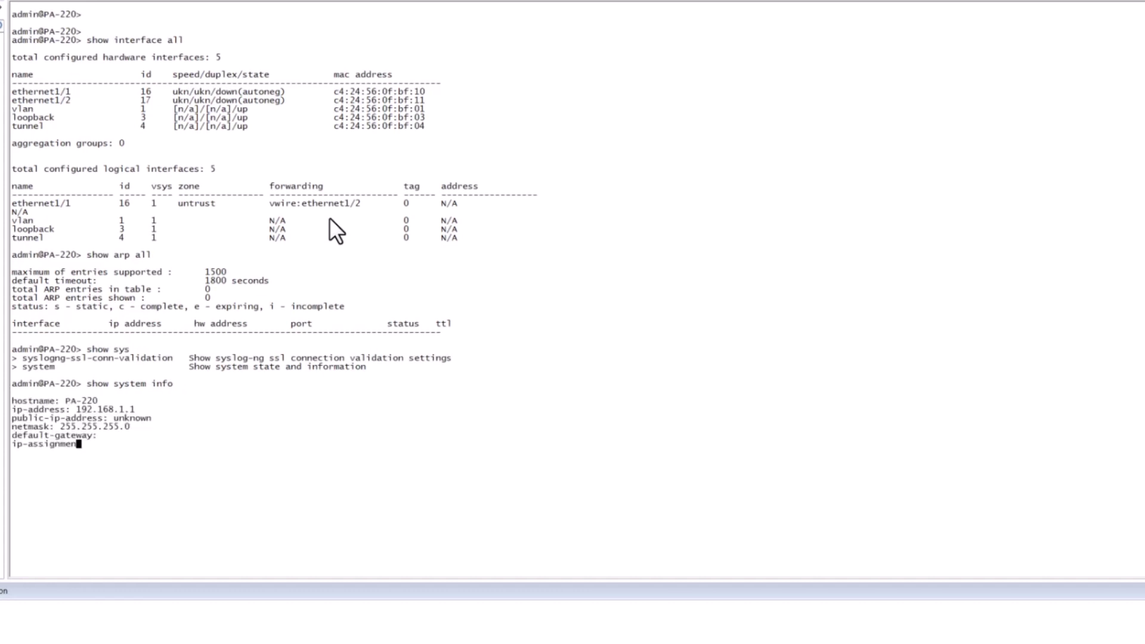
left_click_drag(97, 375, 67, 374)
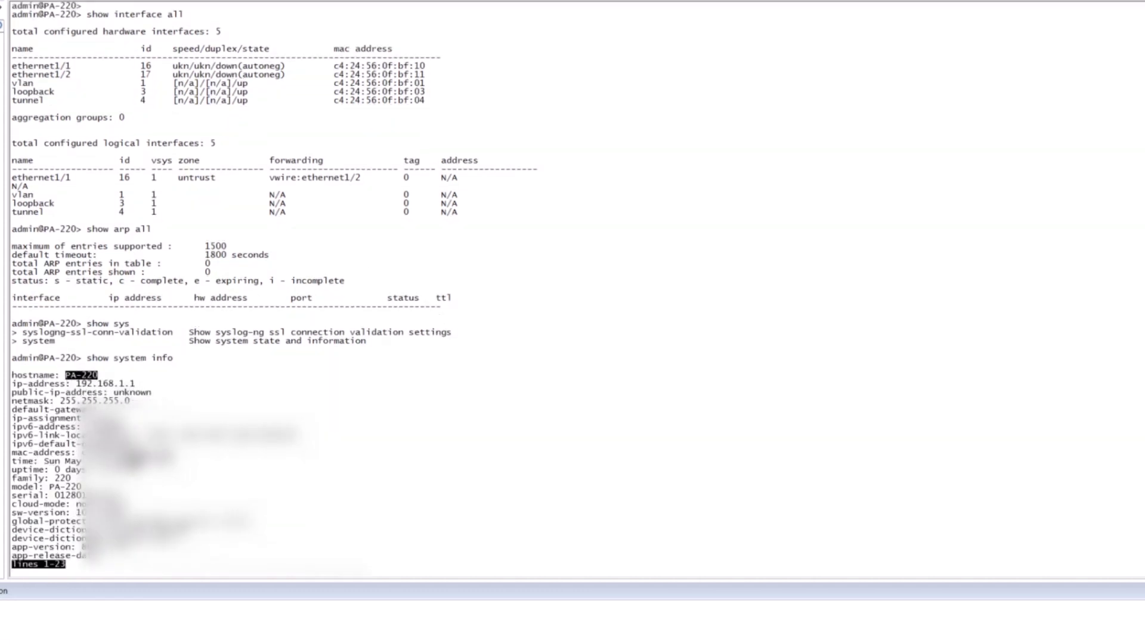
left_click_drag(71, 478, 49, 487)
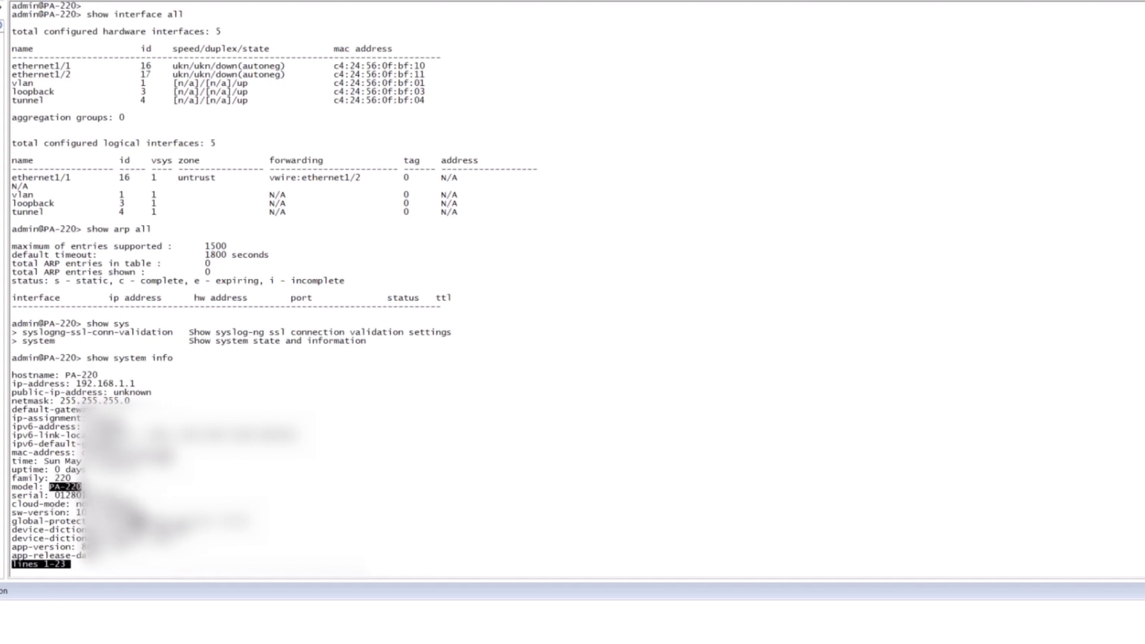
key("space")
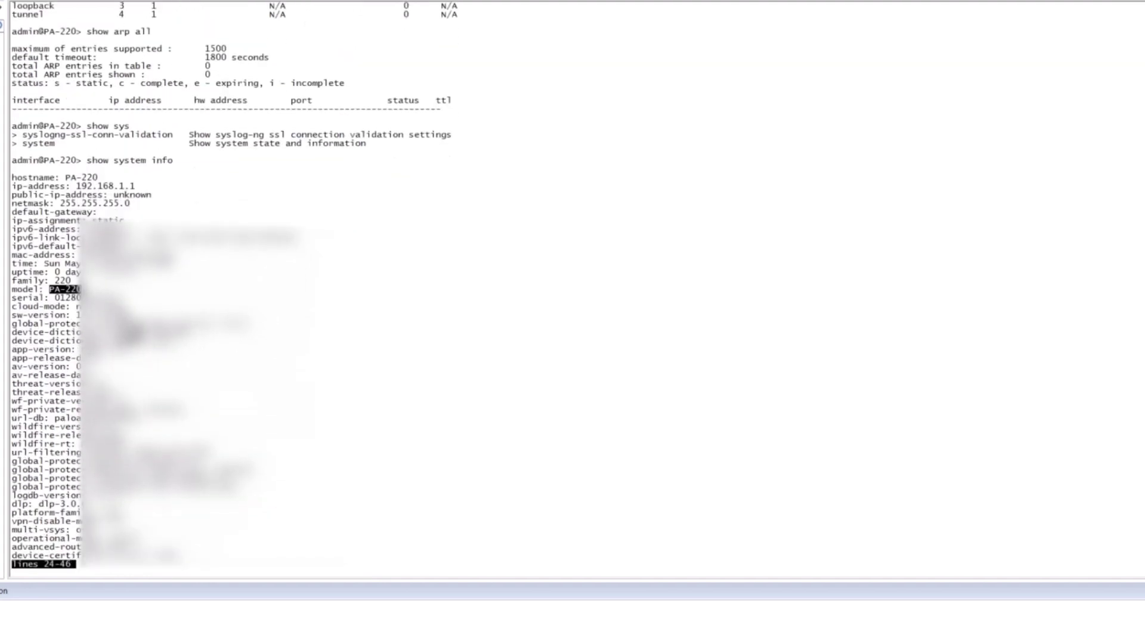
left_click_drag(123, 314, 76, 315)
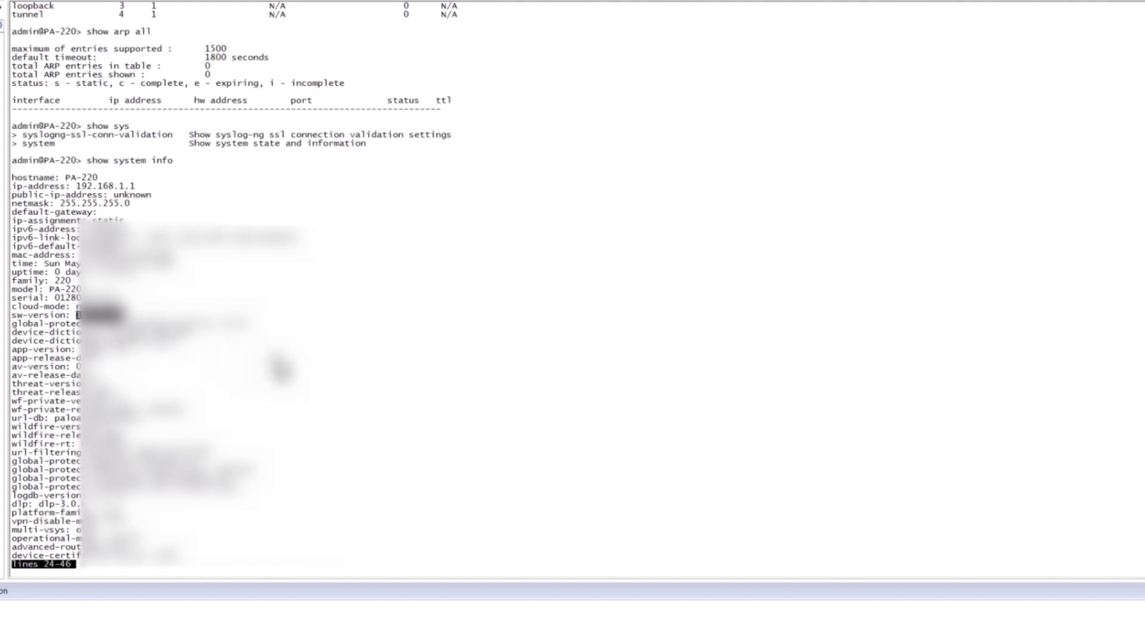
left_click_drag(140, 185, 78, 185)
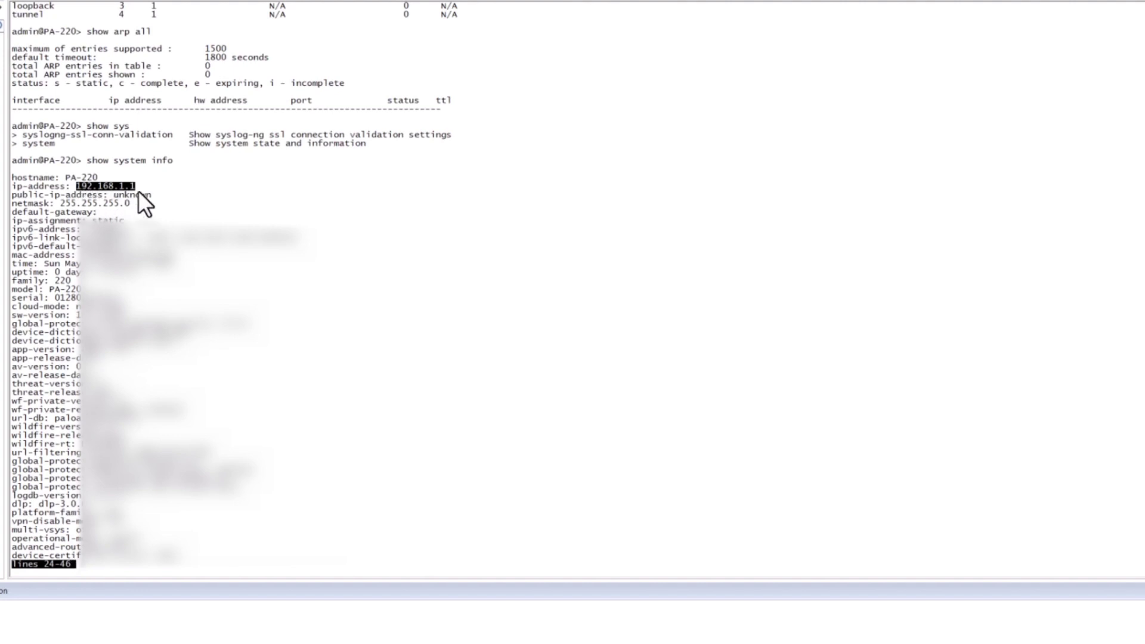
left_click_drag(138, 192, 88, 186)
left_click(351, 362)
- Leave the system info pager and review the delete commands in the Notepad script
key("space")
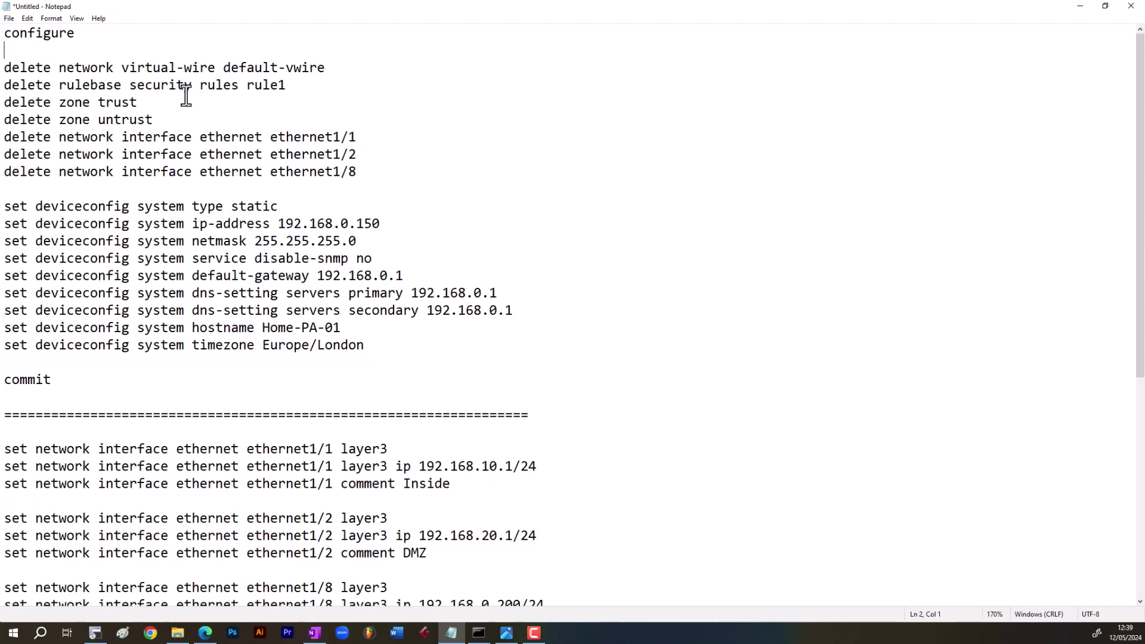
left_click_drag(298, 88, 2, 72)
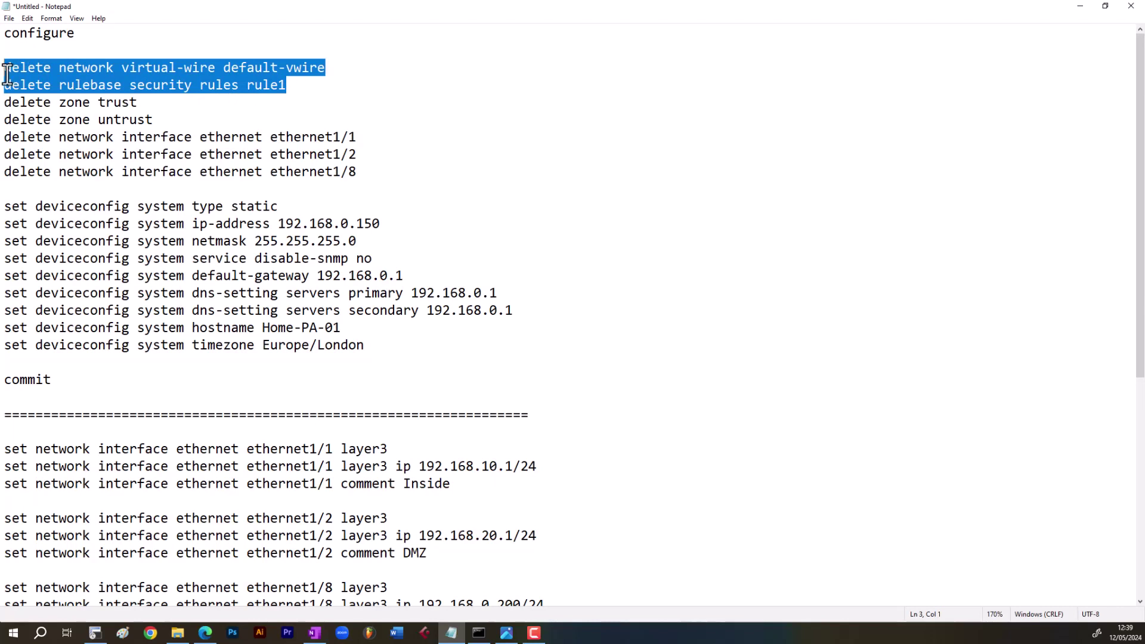
left_click(142, 101)
left_click_drag(292, 88, 6, 88)
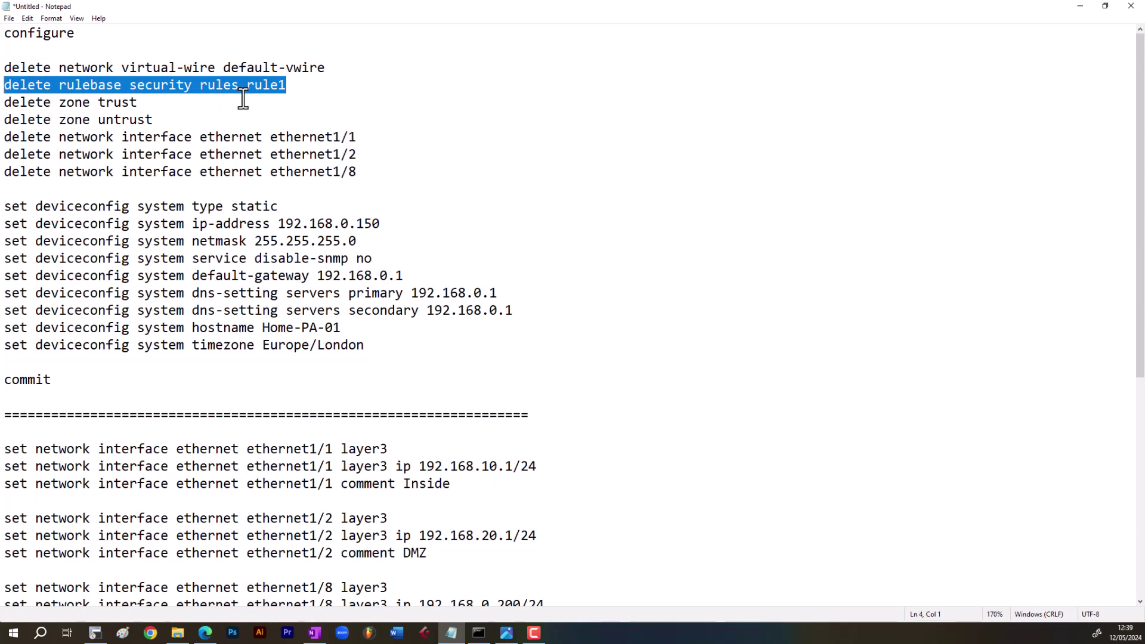
left_click_drag(156, 121, 6, 111)
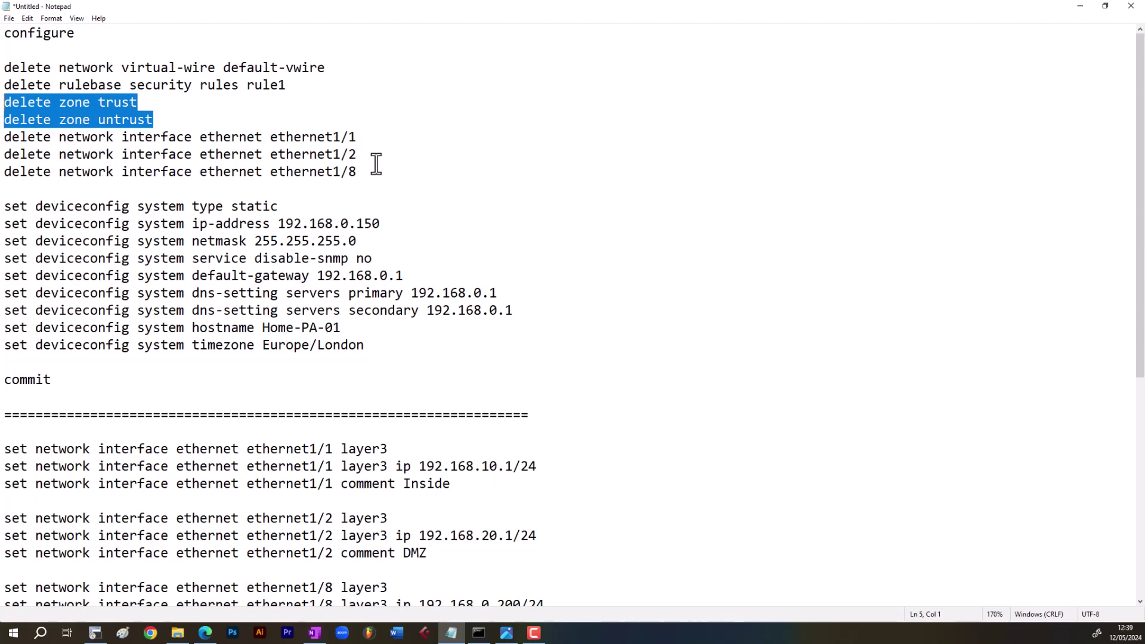
- Remove the 'delete network interface ethernet ethernet1/8' line from the script
left_click_drag(362, 171, 4, 171)
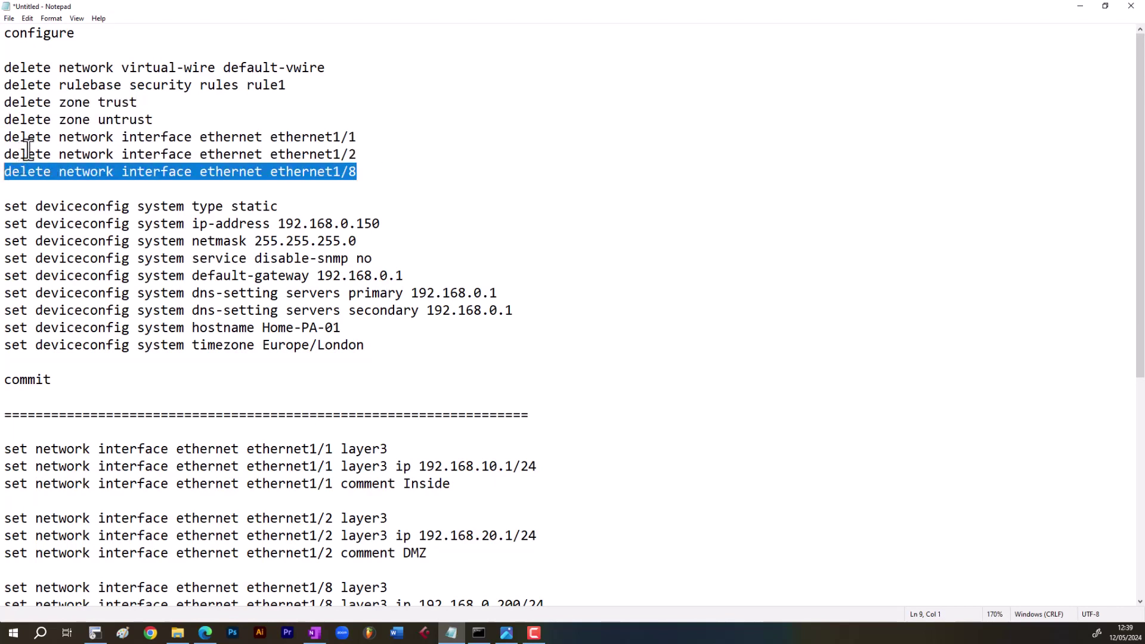
key("Delete")
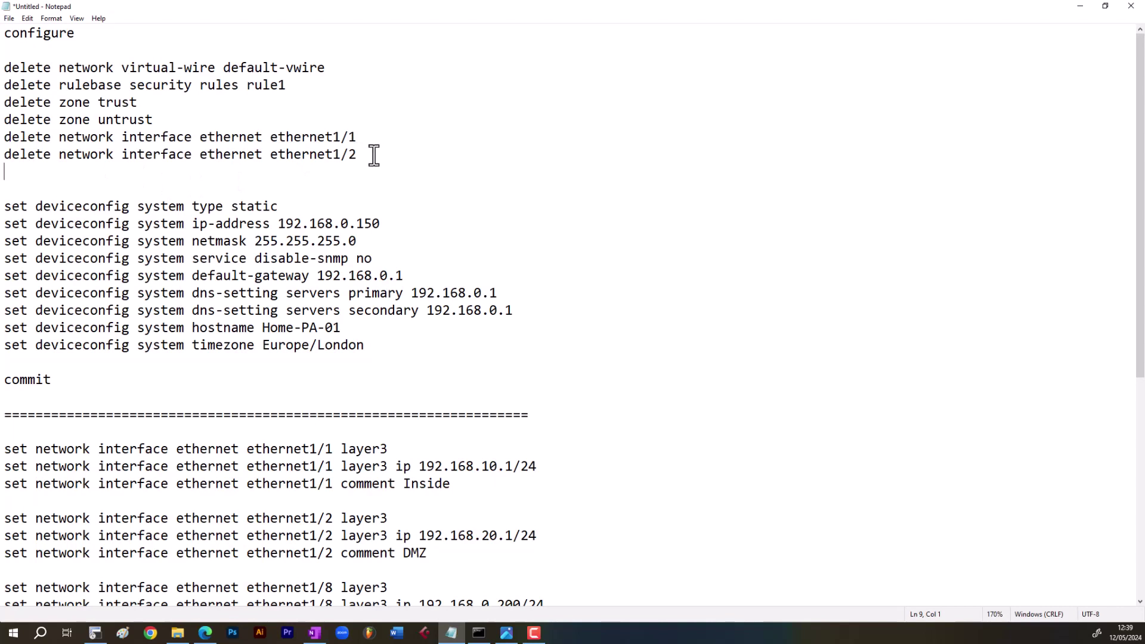
mouse_move(374, 156)
left_mouse_down()
mouse_move(64, 158)
mouse_move(3, 140)
mouse_move(341, 140)
mouse_move(355, 156)
mouse_move(24, 154)
mouse_move(7, 139)
mouse_move(36, 153)
mouse_move(357, 153)
left_mouse_up()
key("Delete")
left_click(297, 173)
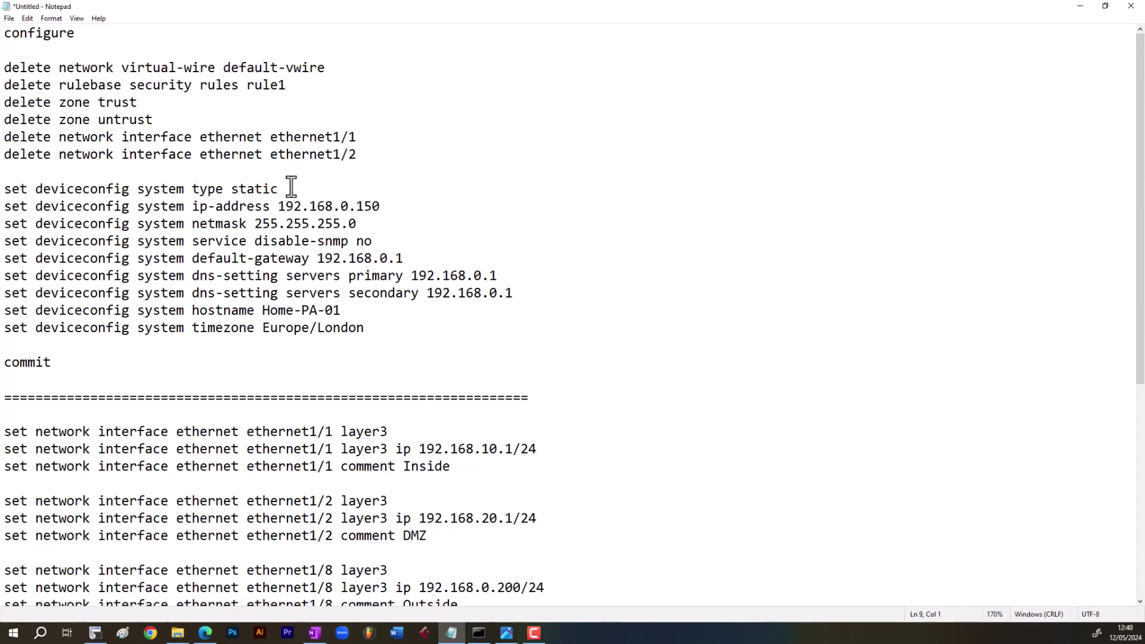
left_click_drag(289, 189, 3, 189)
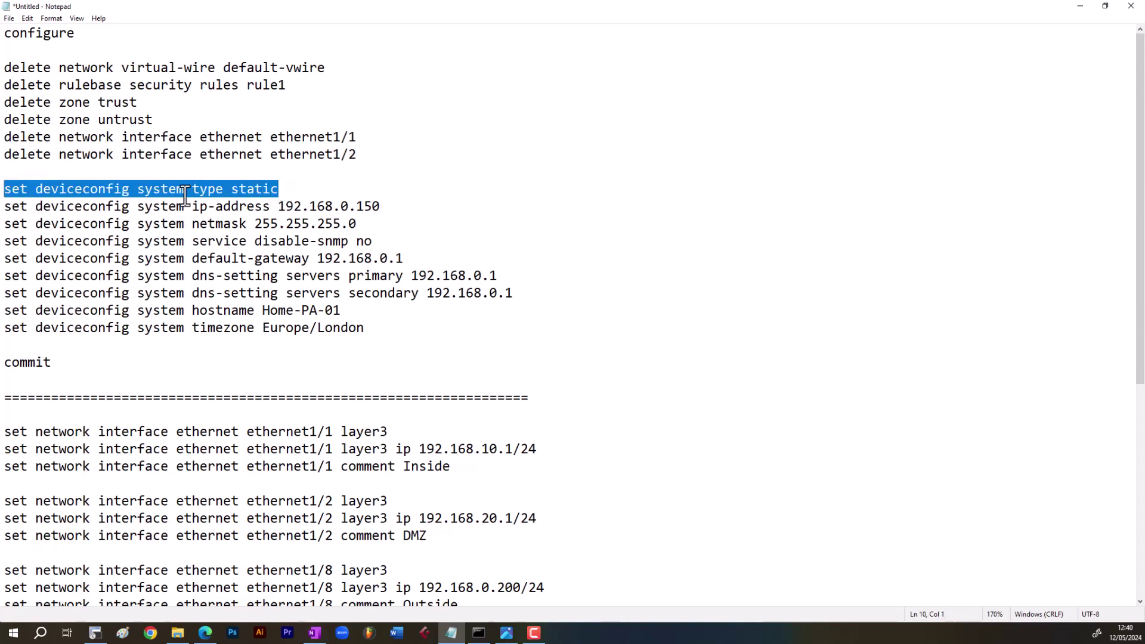
left_click(281, 189)
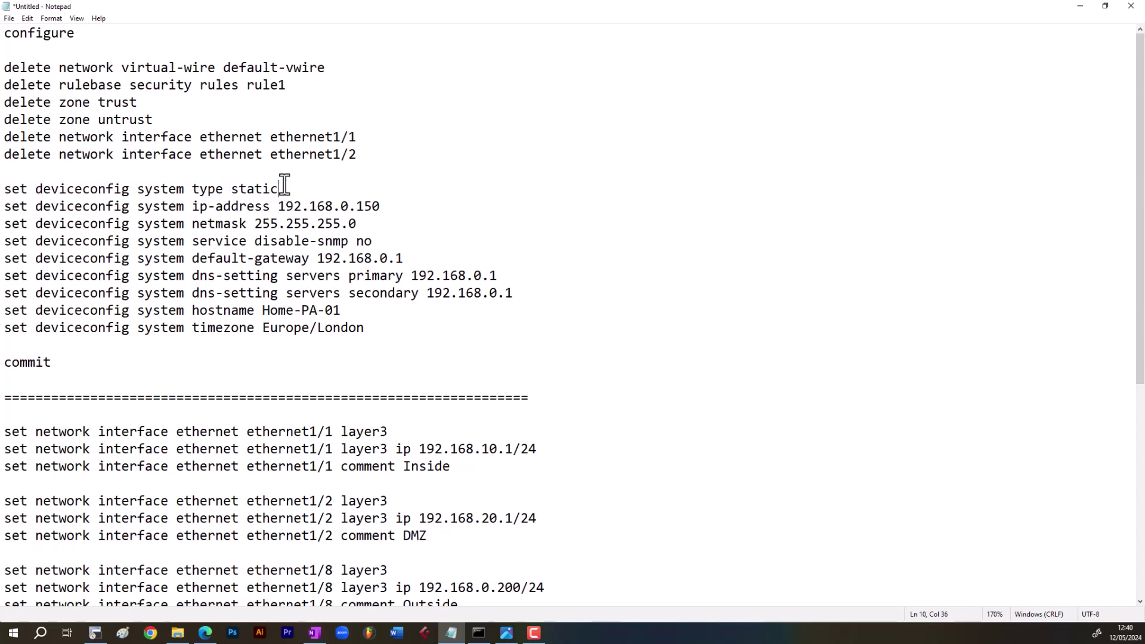
mouse_move(291, 190)
left_mouse_down()
mouse_move(5, 191)
mouse_move(280, 189)
mouse_move(153, 205)
mouse_move(3, 187)
mouse_move(303, 194)
left_mouse_up()
mouse_move(303, 194)
left_mouse_down()
mouse_move(35, 191)
mouse_move(61, 208)
mouse_move(286, 192)
left_mouse_up()
left_click_drag(13, 206, 371, 238)
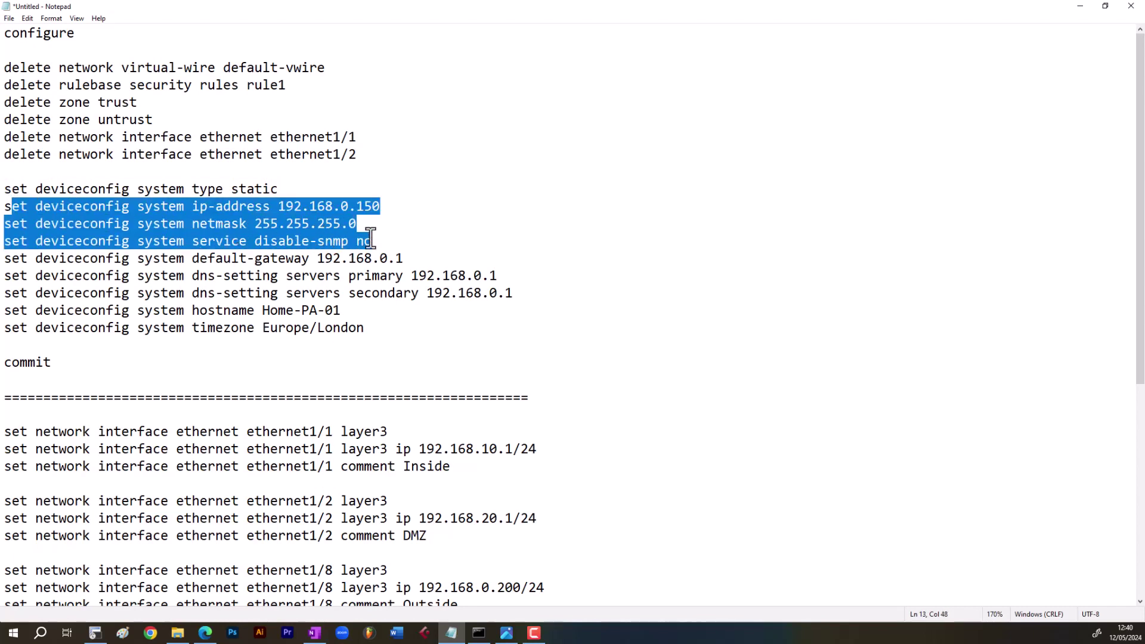
left_click(287, 189)
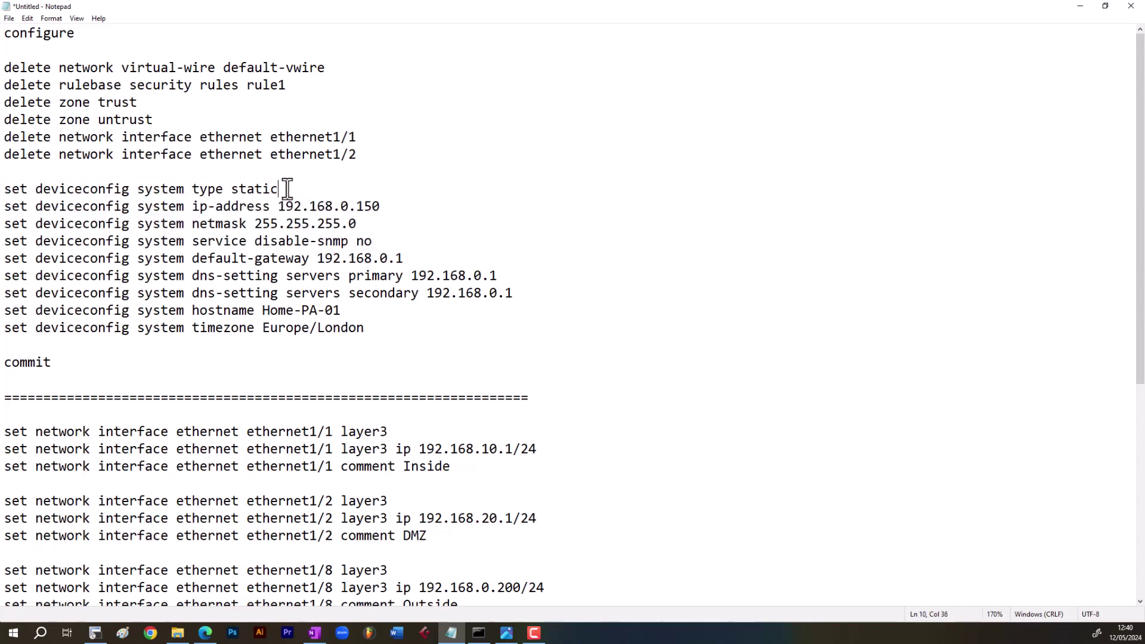
left_click_drag(287, 189, 5, 192)
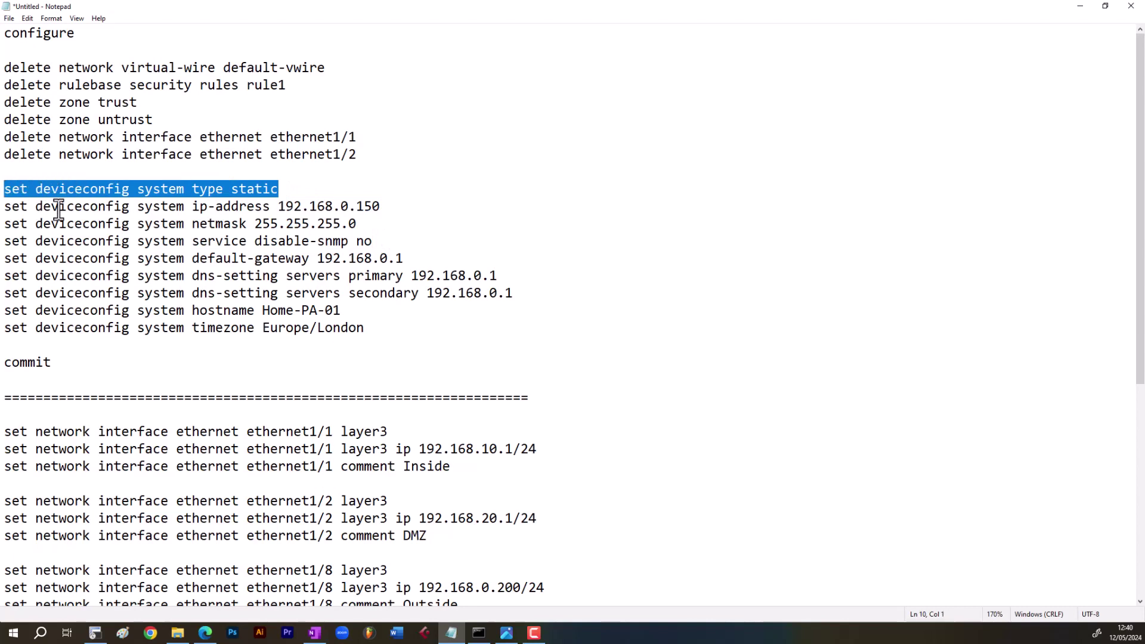
left_click(390, 206)
left_click(3, 216, "shift")
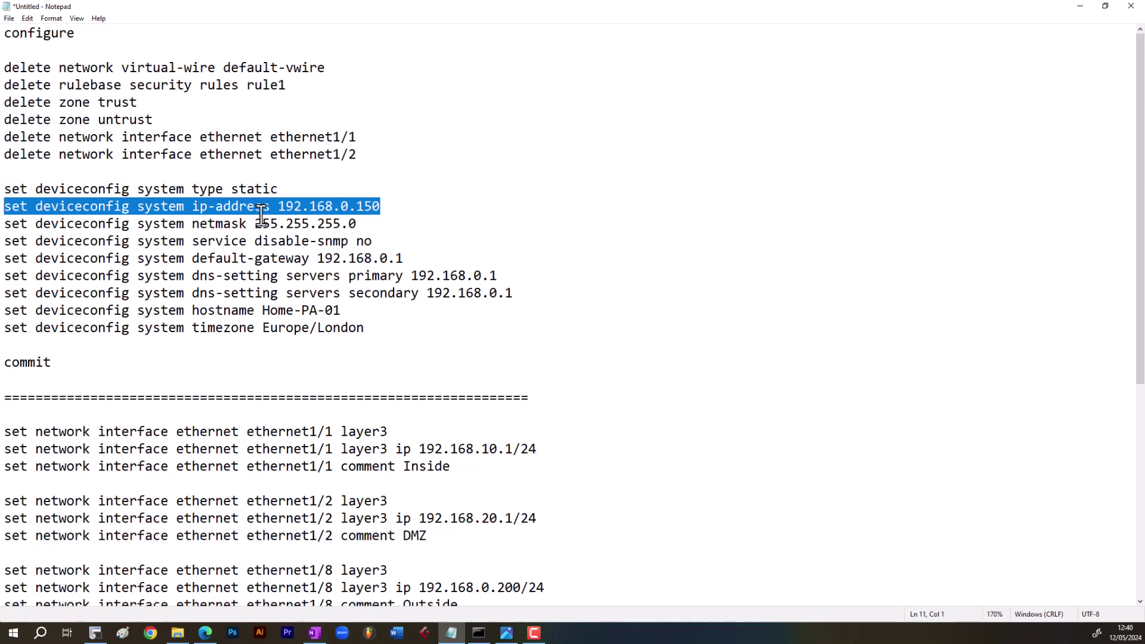
left_click_drag(377, 223, 271, 227)
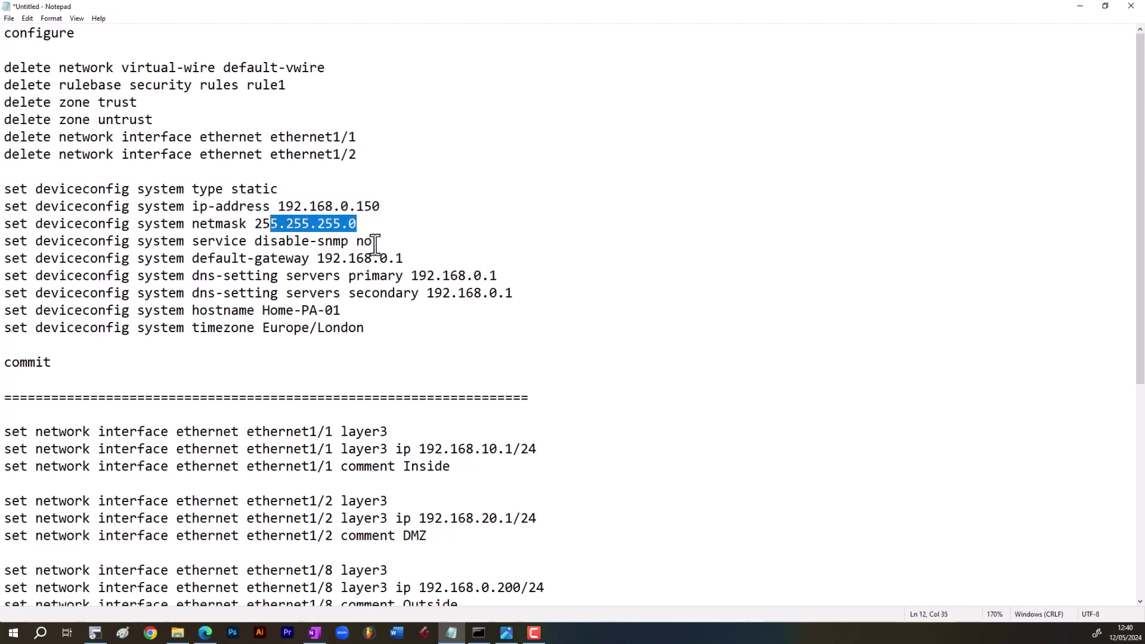
left_click_drag(406, 258, 316, 259)
left_click_drag(513, 293, 3, 278)
left_click_drag(341, 310, 4, 310)
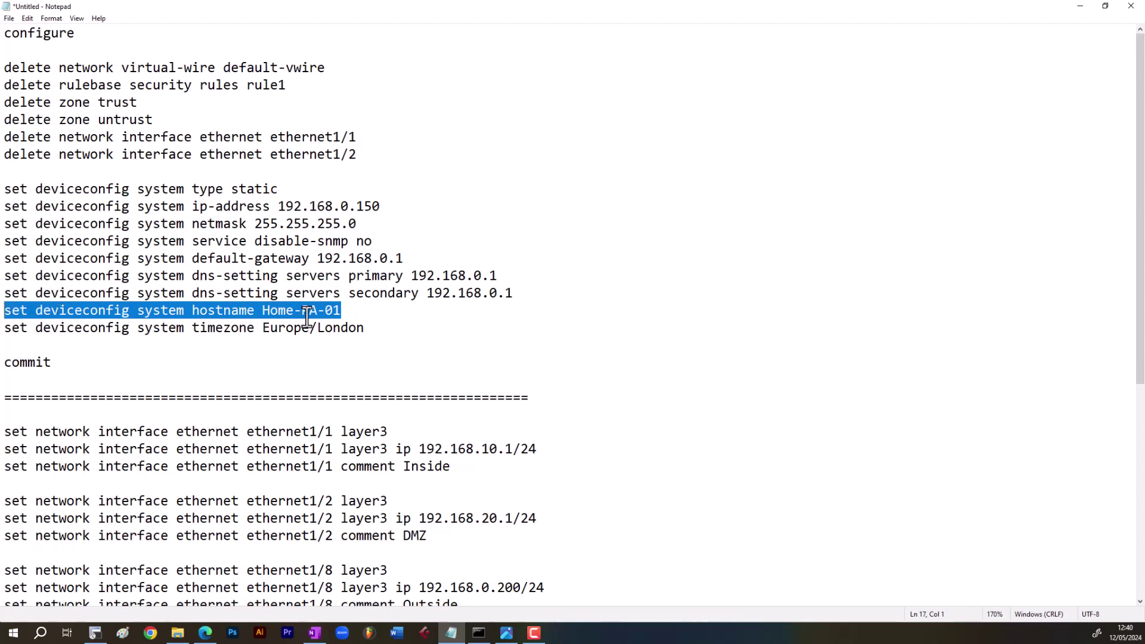
left_click(377, 332)
left_click(5, 331, "shift")
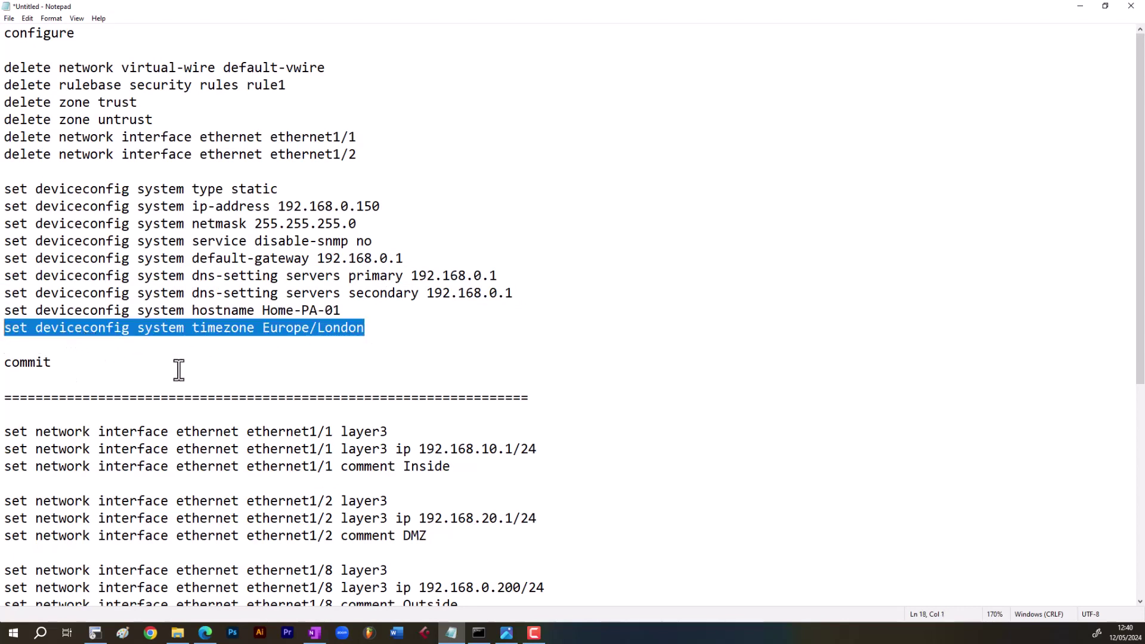
scroll(179, 370, "down", 6)
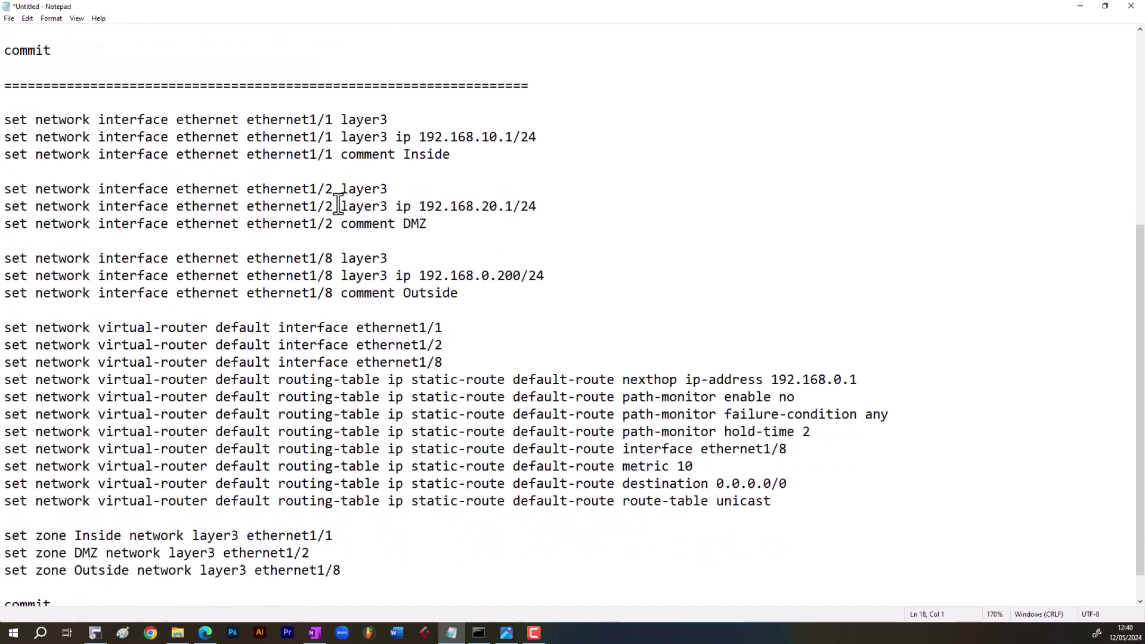
scroll(372, 251, "down", 1)
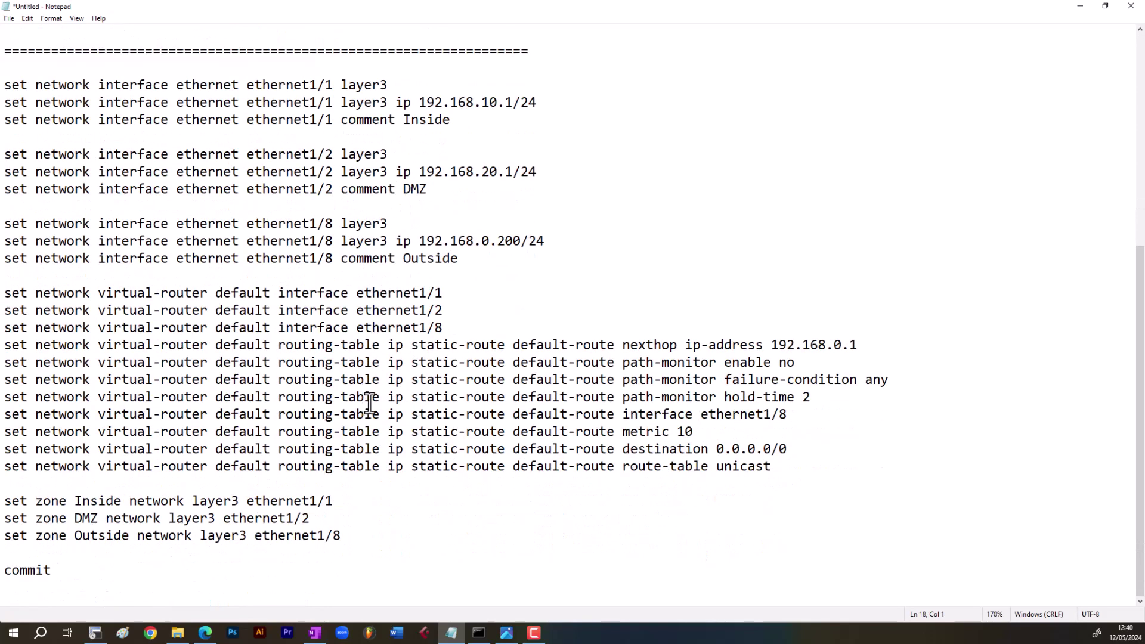
left_click_drag(357, 549, 4, 504)
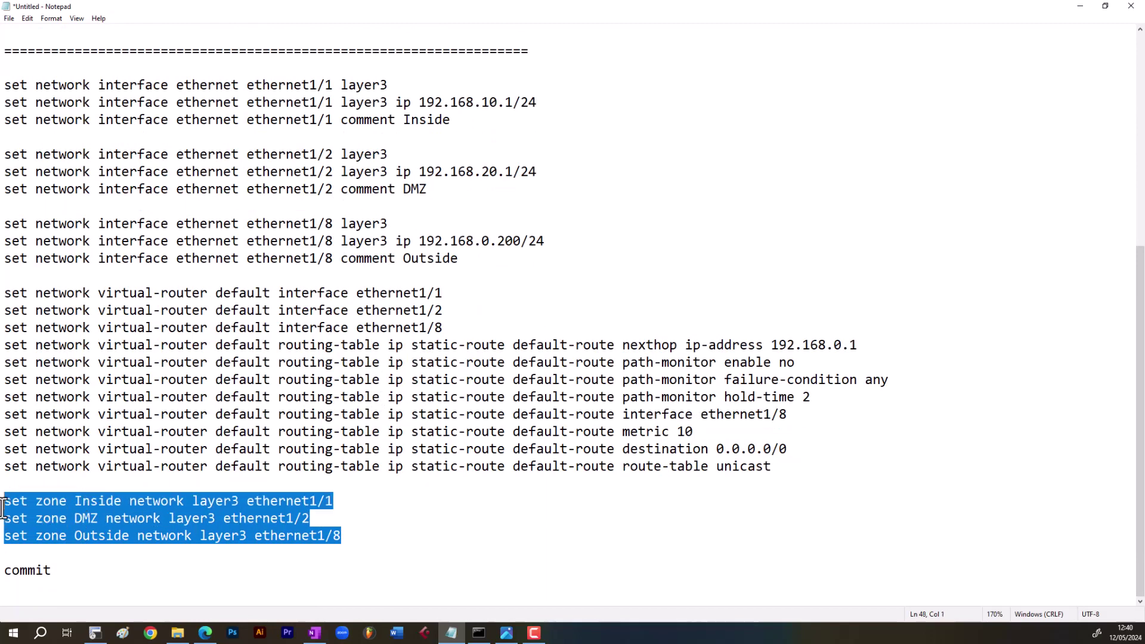
left_click(777, 465)
left_click_drag(777, 465, 2, 301)
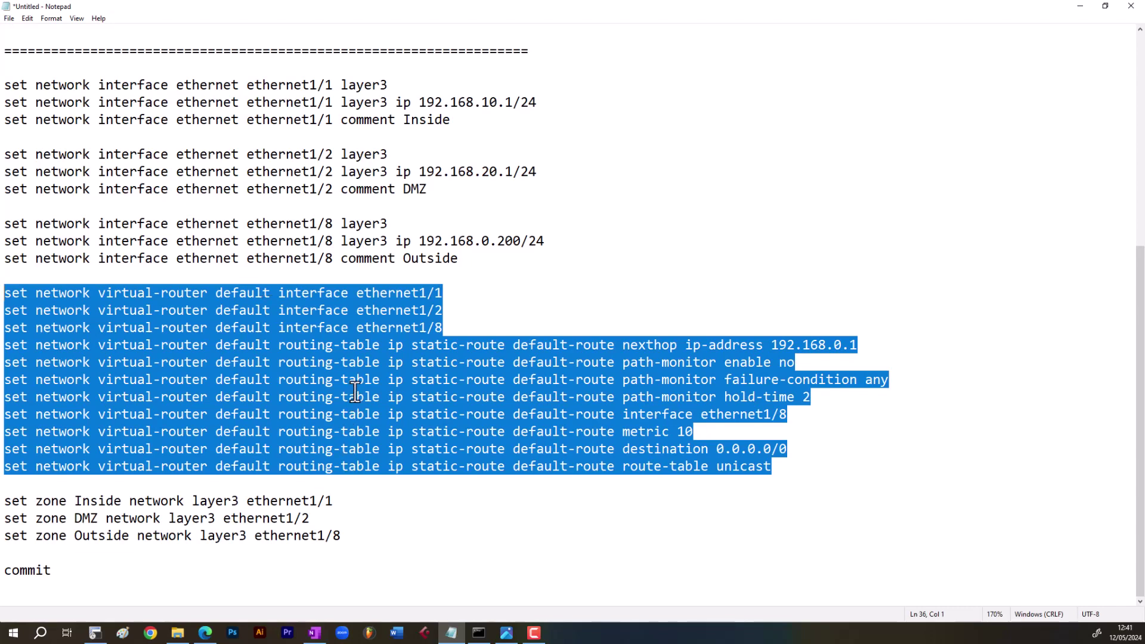
scroll(354, 391, "up", 7)
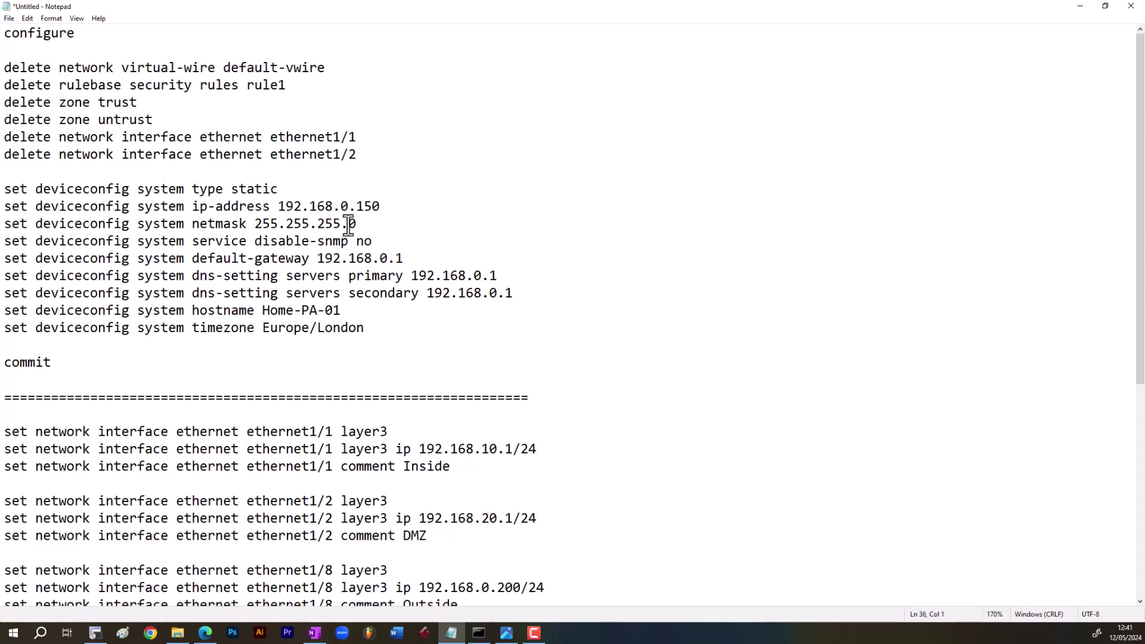
- Copy the script from 'configure' through the timezone line and return to the SecureCRT prompt
left_click_drag(6, 37, 440, 357)
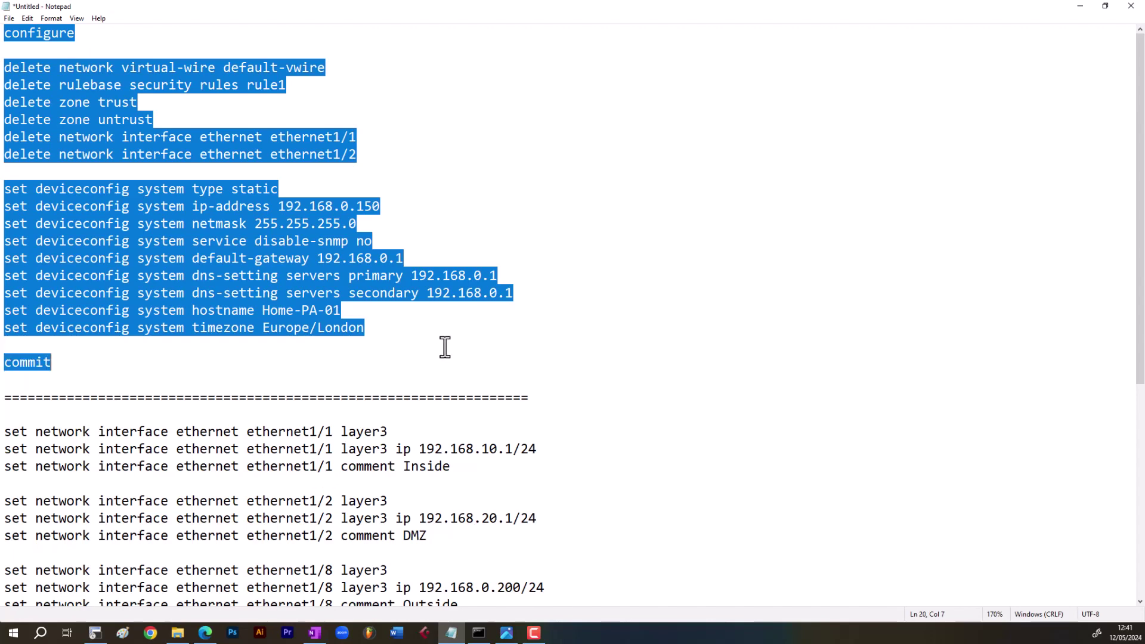
left_click(440, 329)
left_click_drag(7, 34, 455, 326)
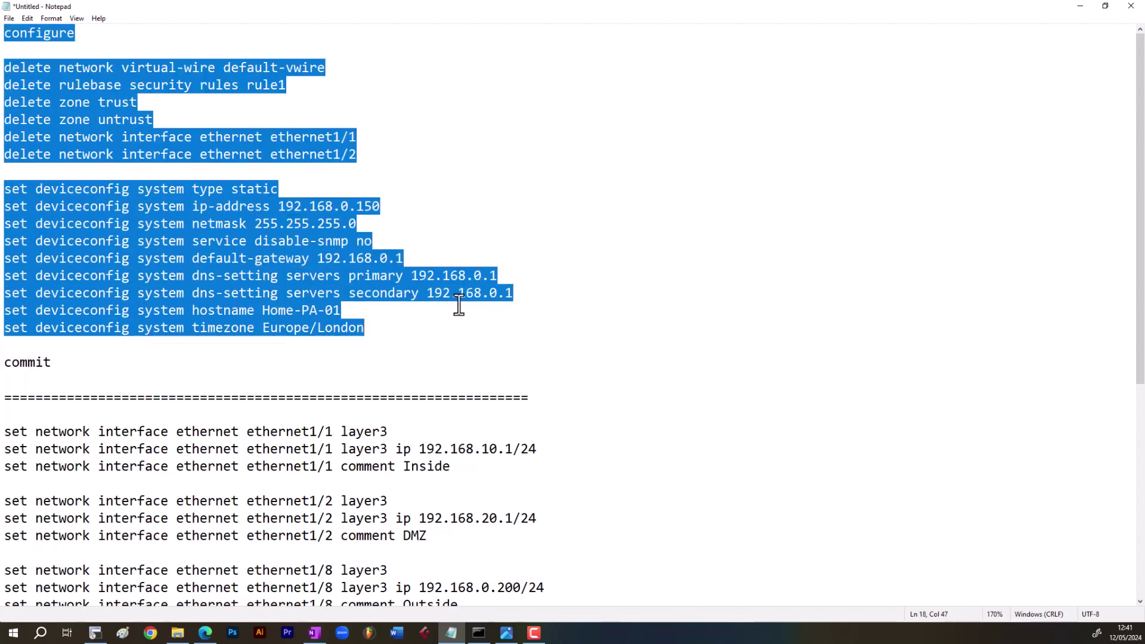
left_click(103, 637)
key("Return")
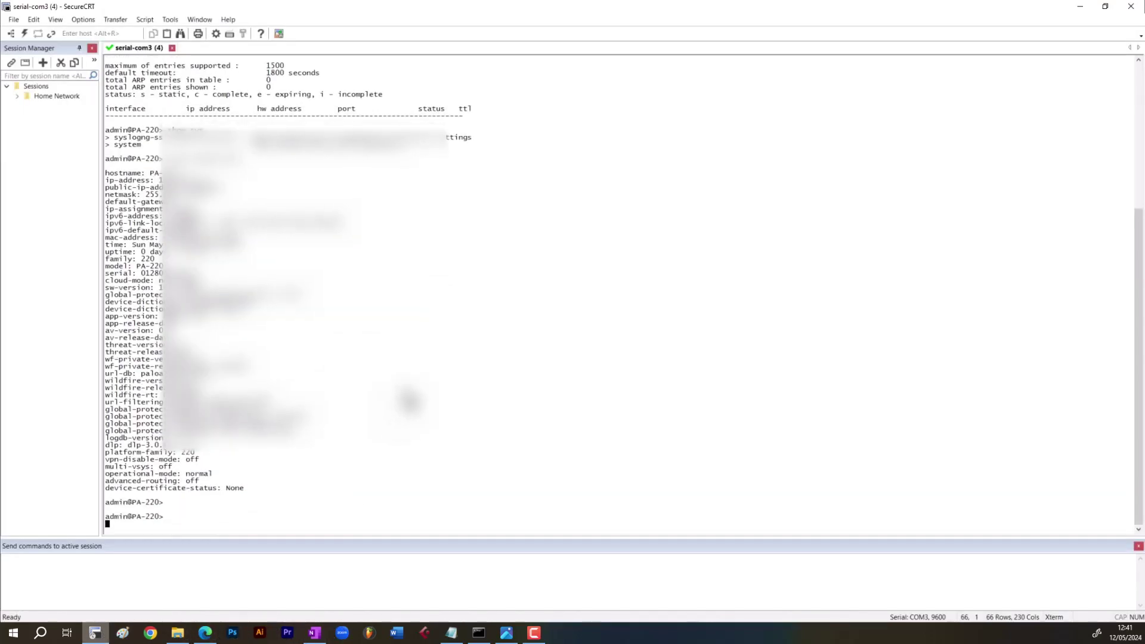
- Paste the copied configuration commands into the console and commit them
right_click(424, 370)
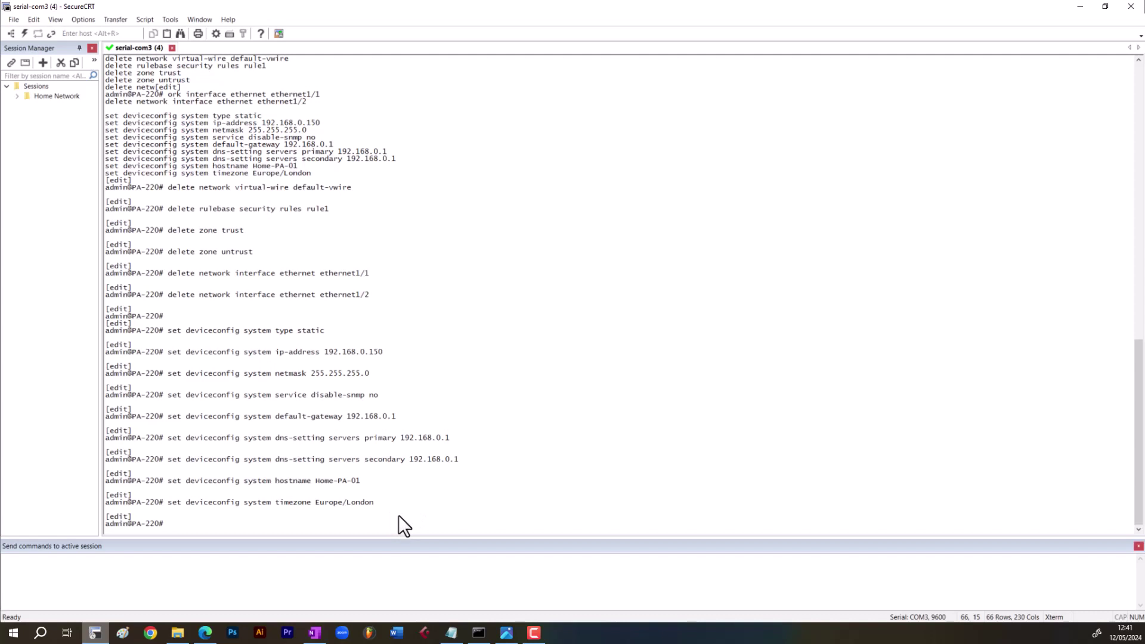
type("commit")
key("Return")
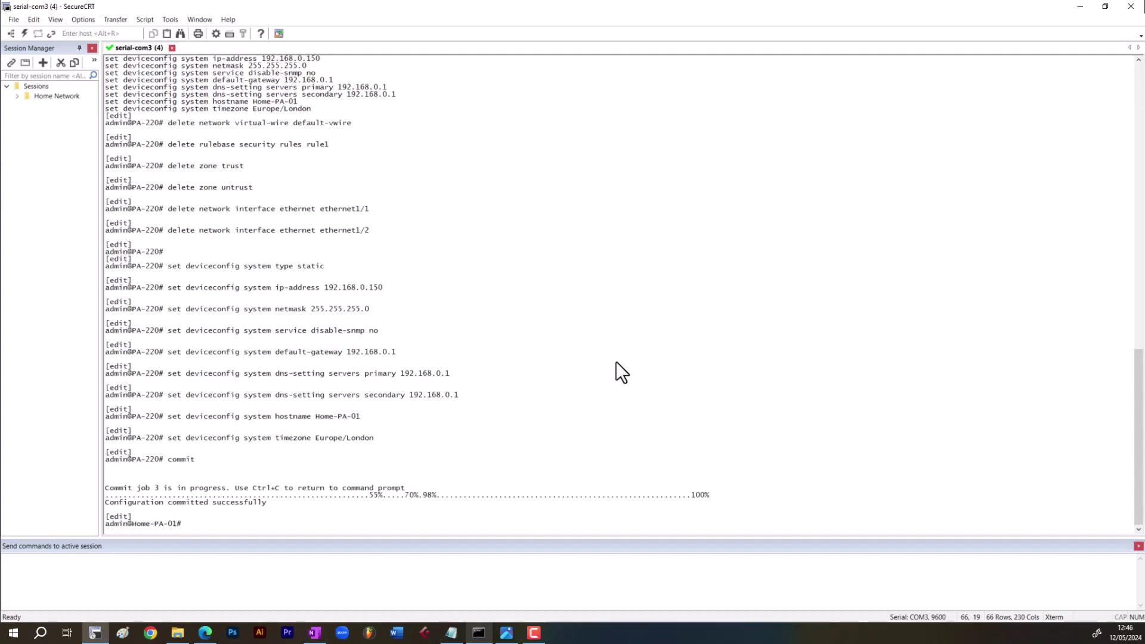
- Exit configuration mode and list all interfaces with show interface all
type("show inta")
key("BackSpace")
key("BackSpace")
key("BackSpace")
key("BackSpace")
key("BackSpace")
key("BackSpace")
key("BackSpace")
key("BackSpace")
key("BackSpace")
type("exit")
key("Return")
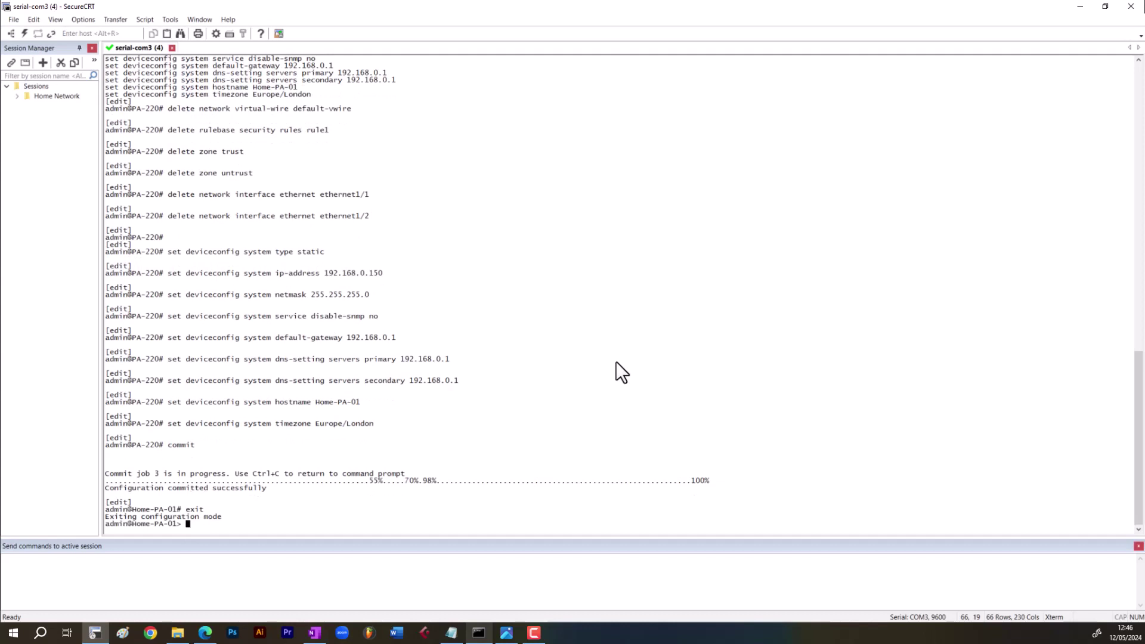
type("show interface all")
key("Return")
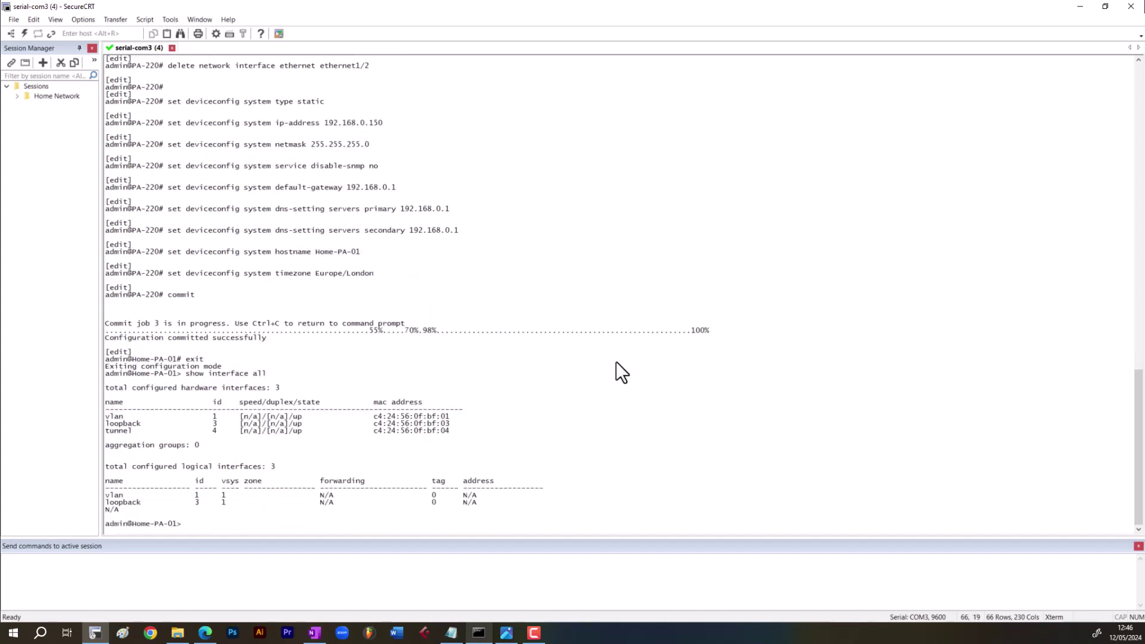
- Show the management interface (IP 192.168.0.150, gateway 192.168.0.1), then open a Command Prompt
type("show interface mang")
key("question")
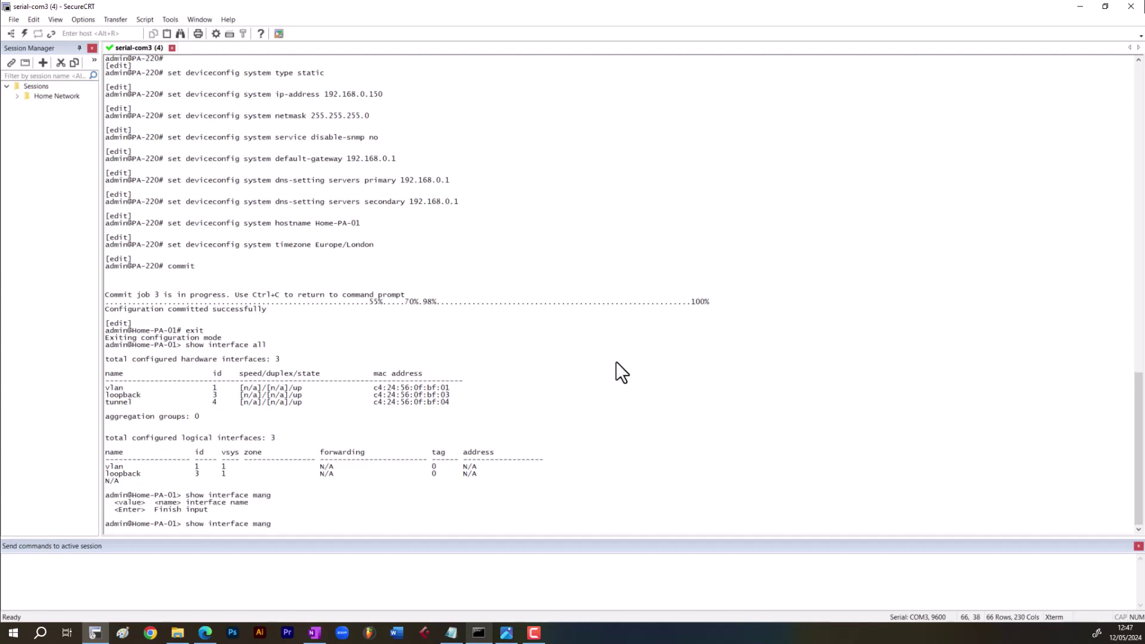
key("BackSpace")
key("Tab")
key("Return")
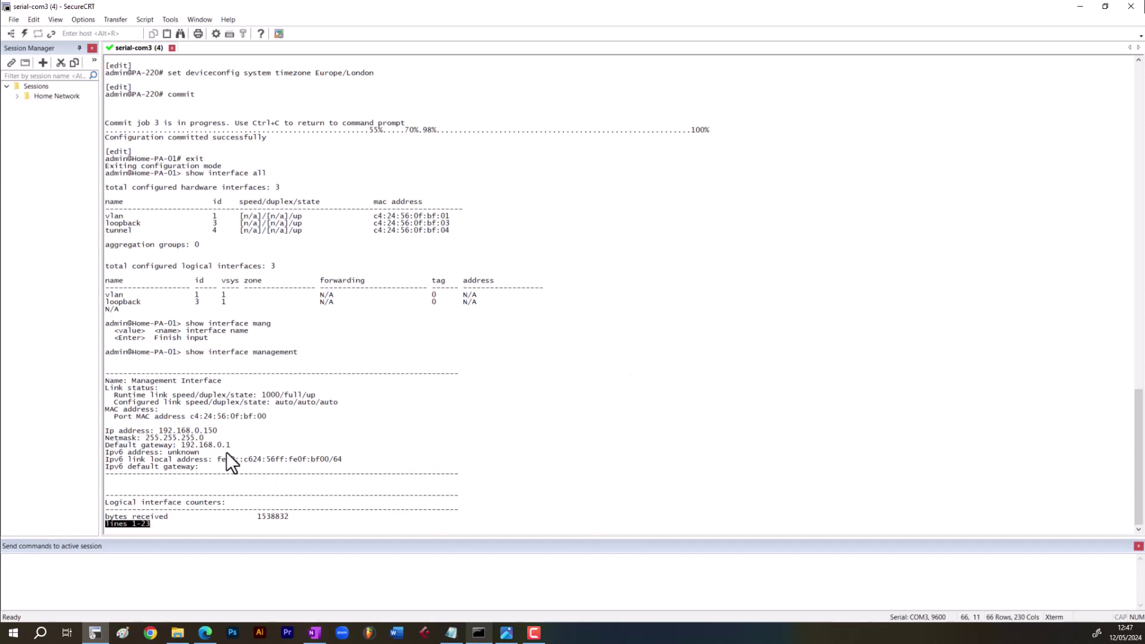
key("space")
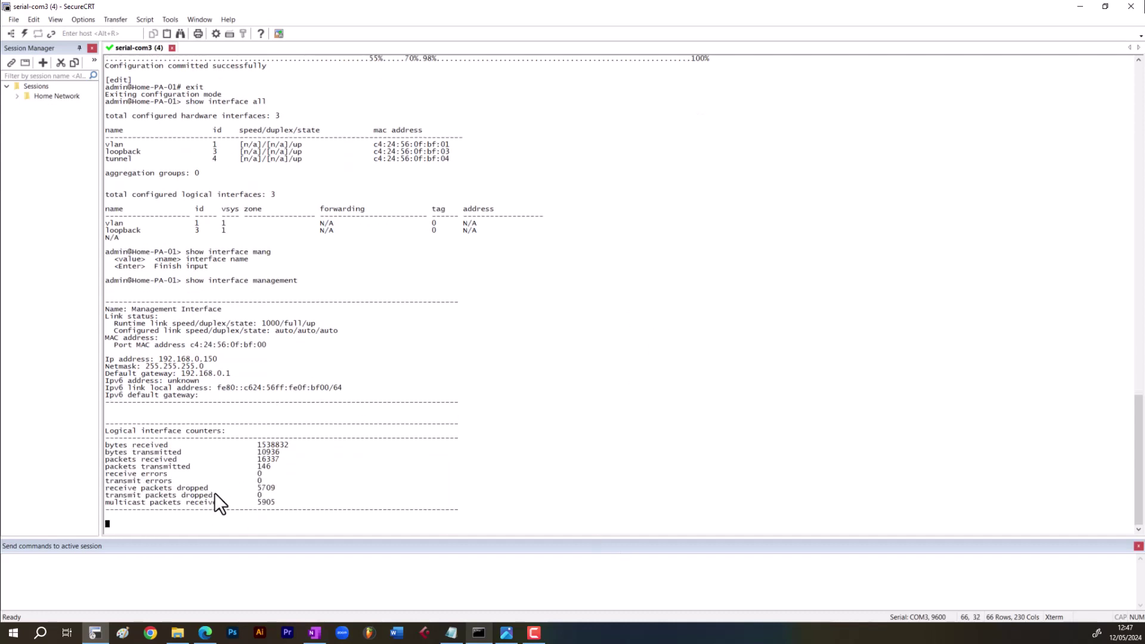
left_click(479, 632)
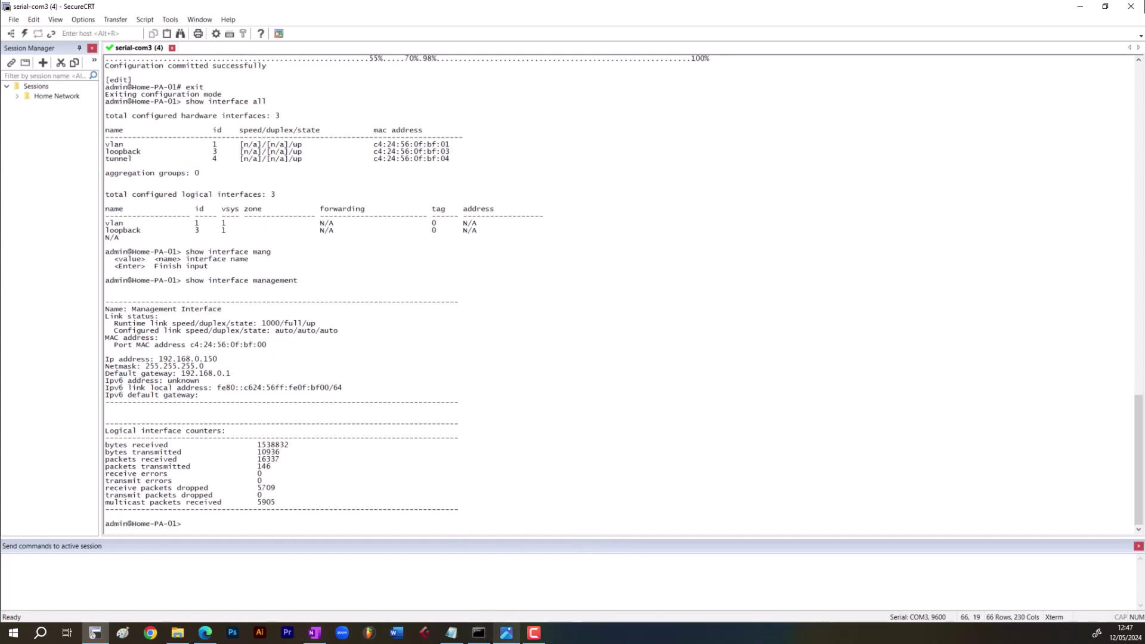
left_click_drag(795, 269, 742, 156)
- Ping 192.168.0.150 from Command Prompt and go back to SecureCRT
left_click(756, 254)
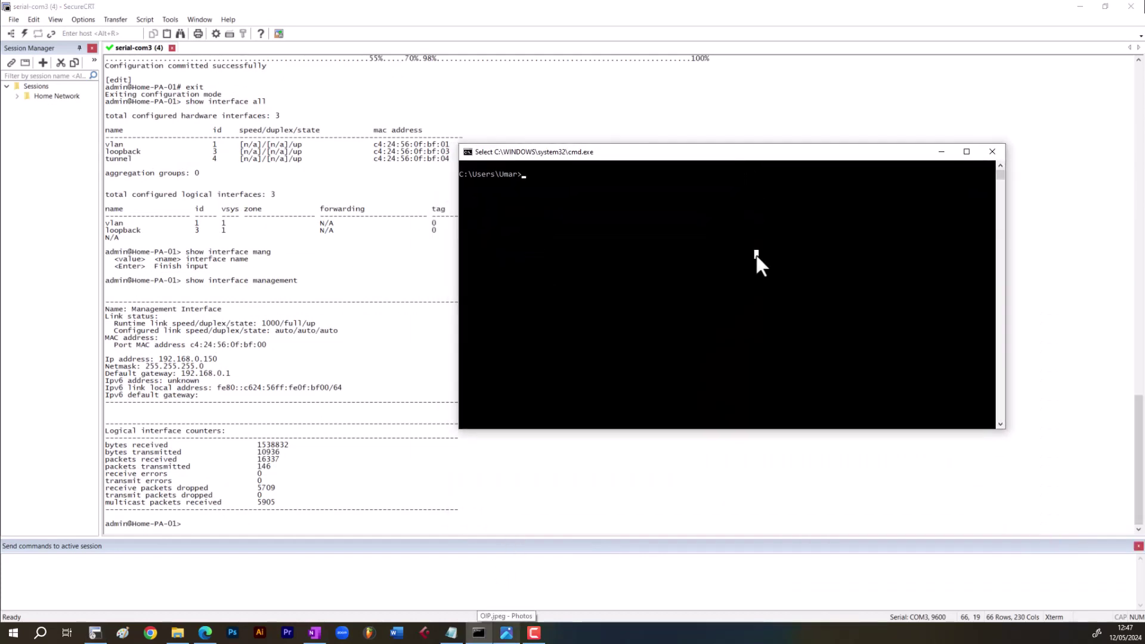
type("ping 1921")
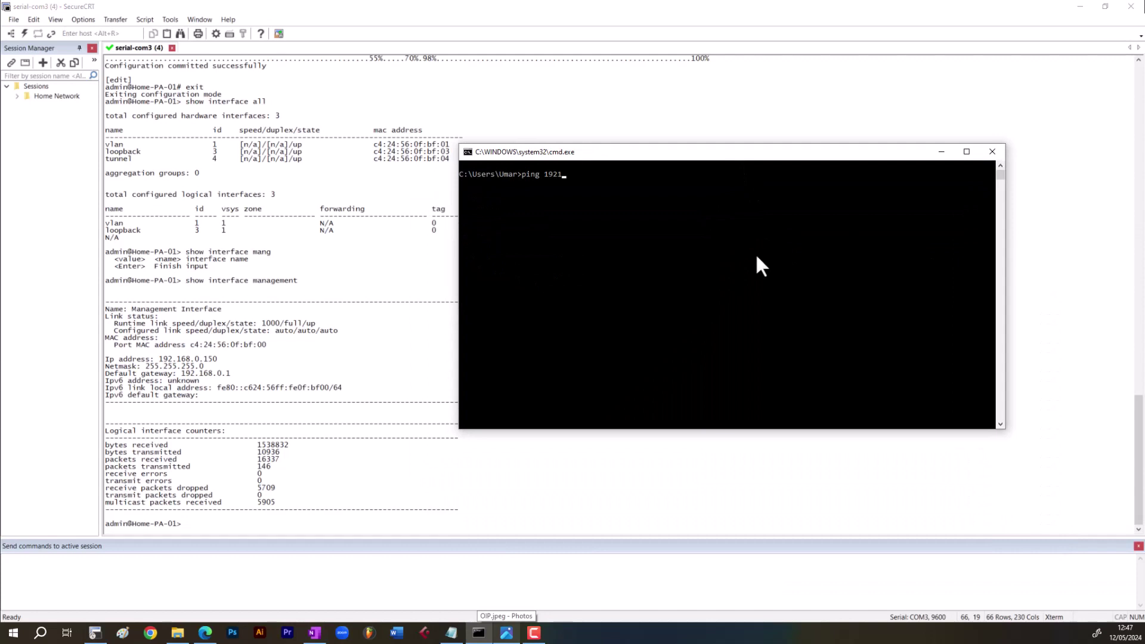
key("BackSpace")
type(".168.0")
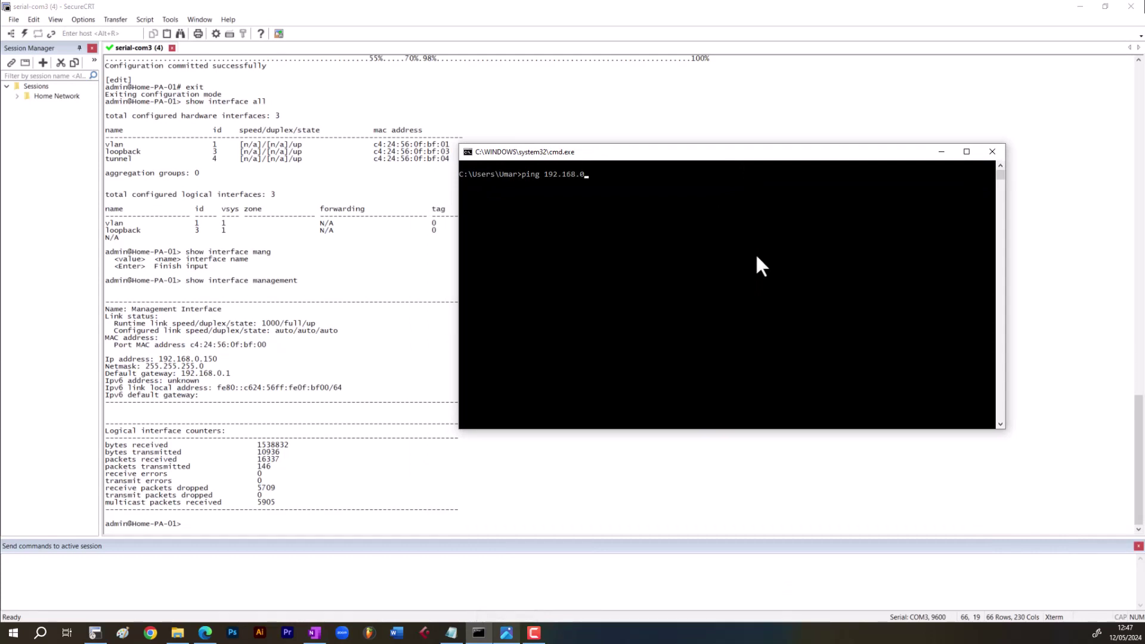
type(".150")
key("Return")
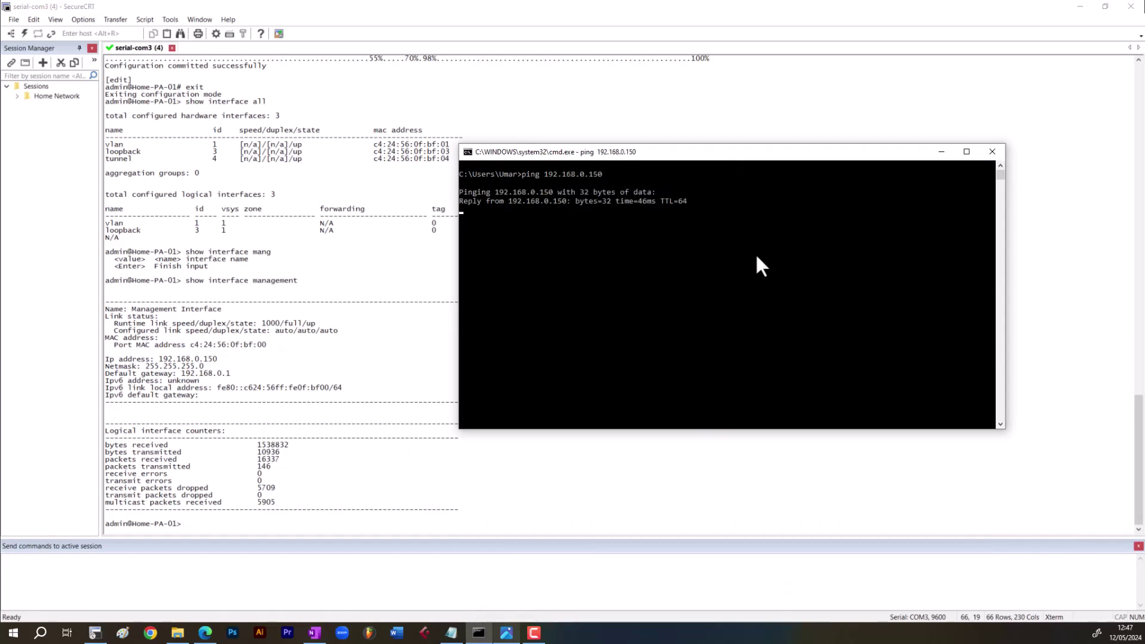
left_click(377, 477)
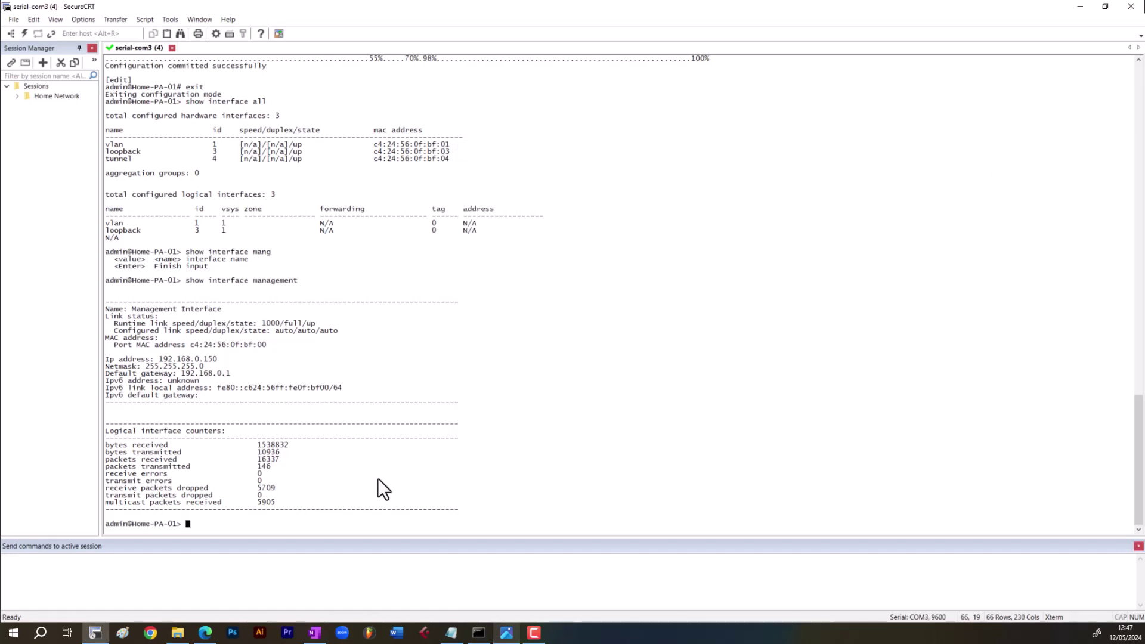
double_click(174, 521)
left_click(230, 517)
key("alt+Tab")
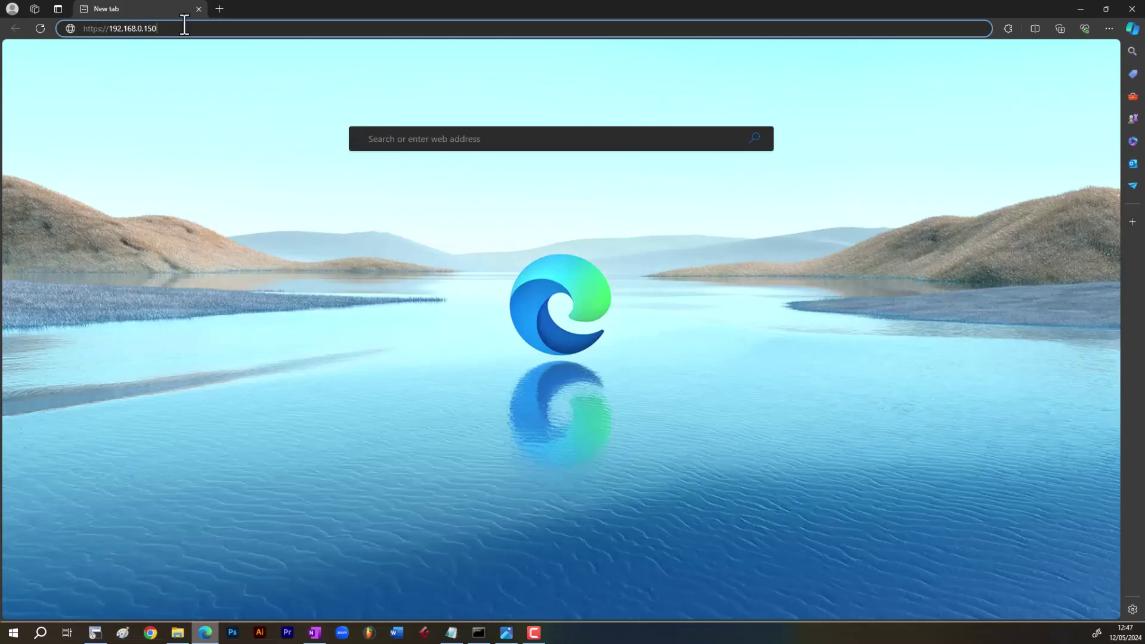
key("Return")
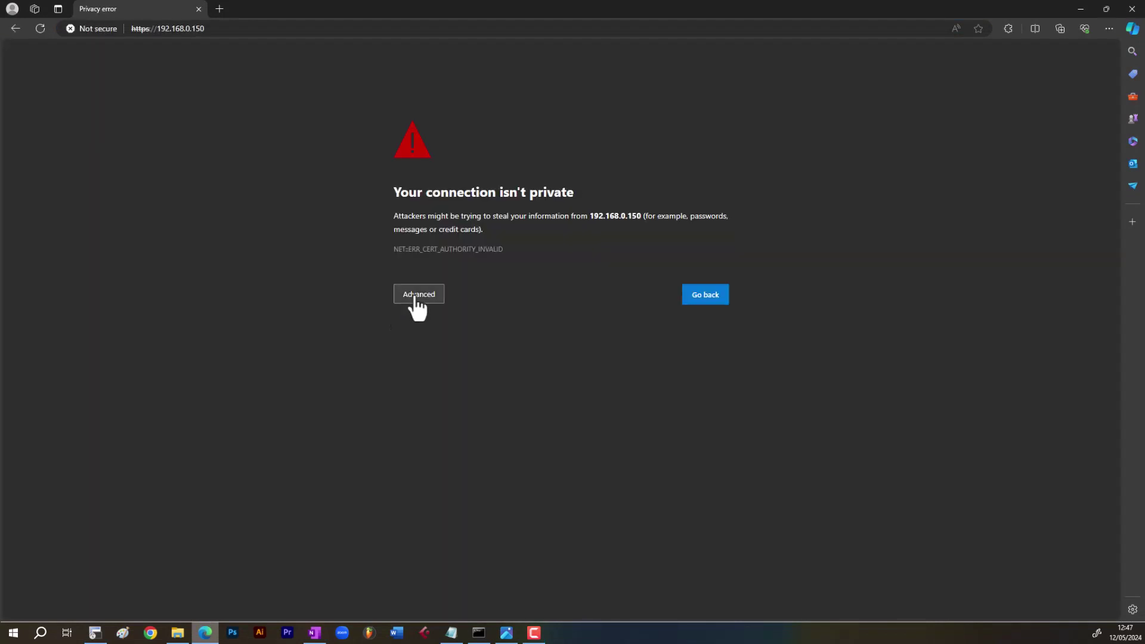
left_click(416, 301)
left_click(480, 383)
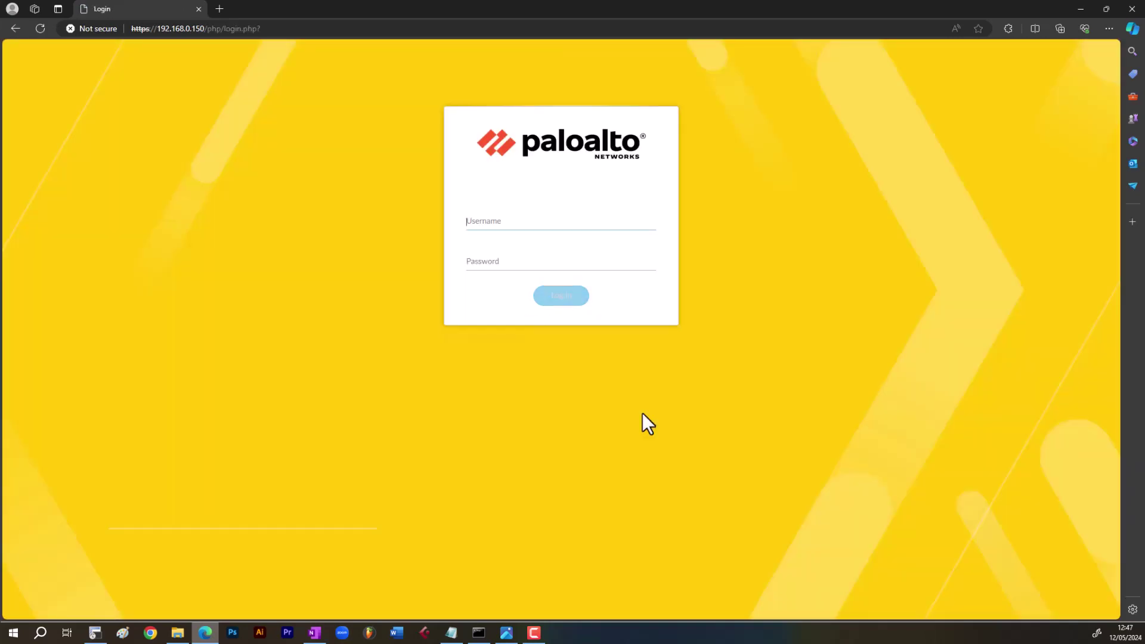
- Enter the admin username and a password twice at the PAN-OS login page
type("admin")
key("Tab")
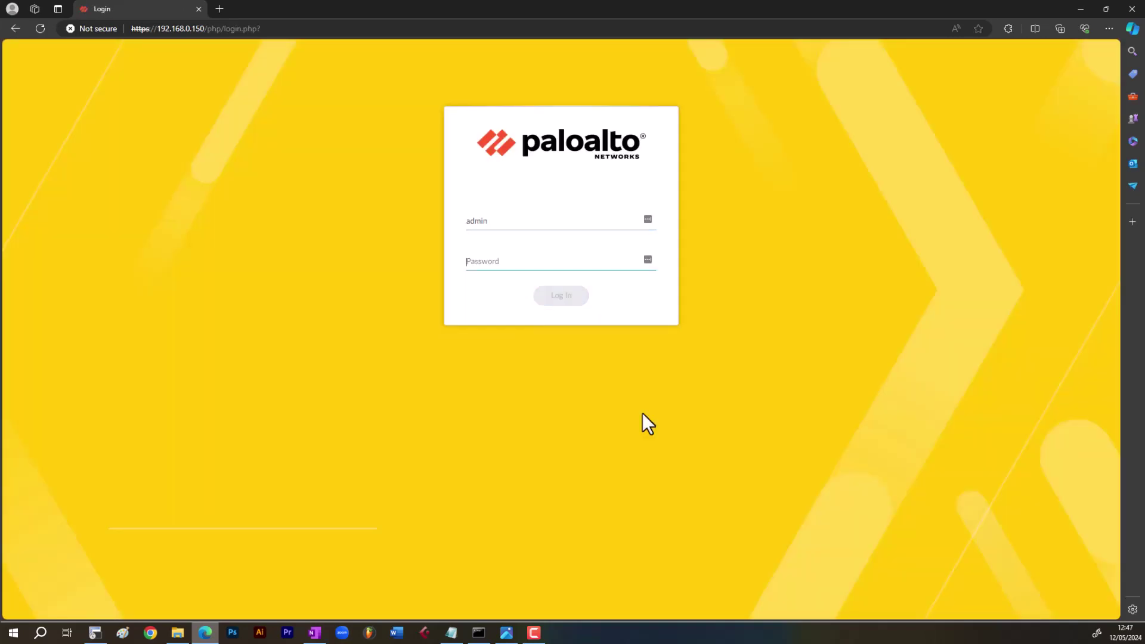
type("admin")
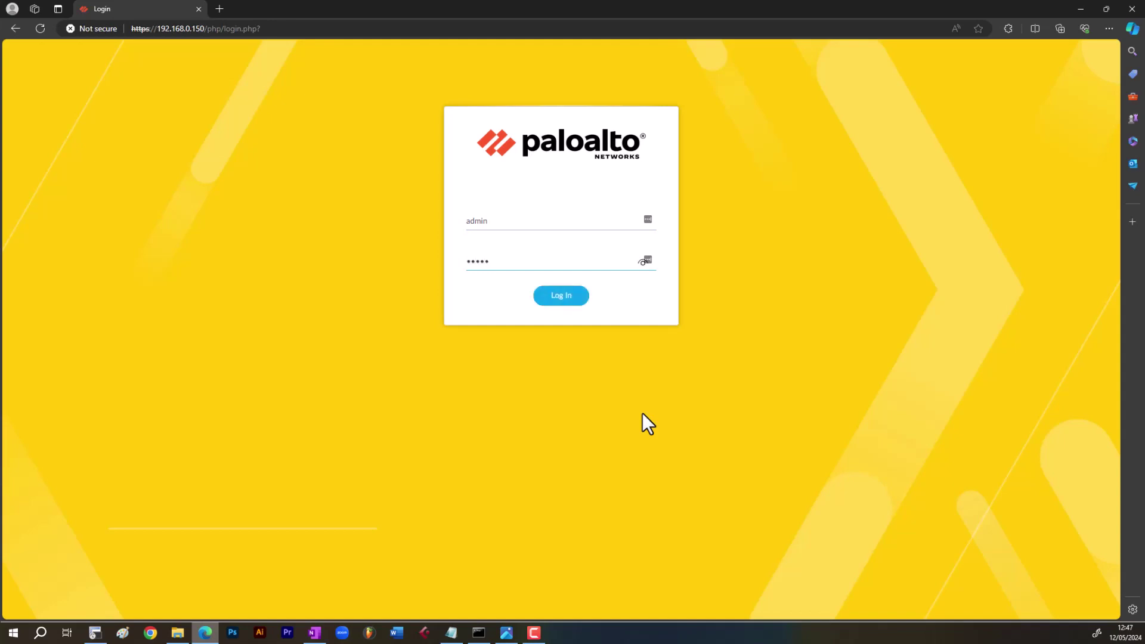
key("Return")
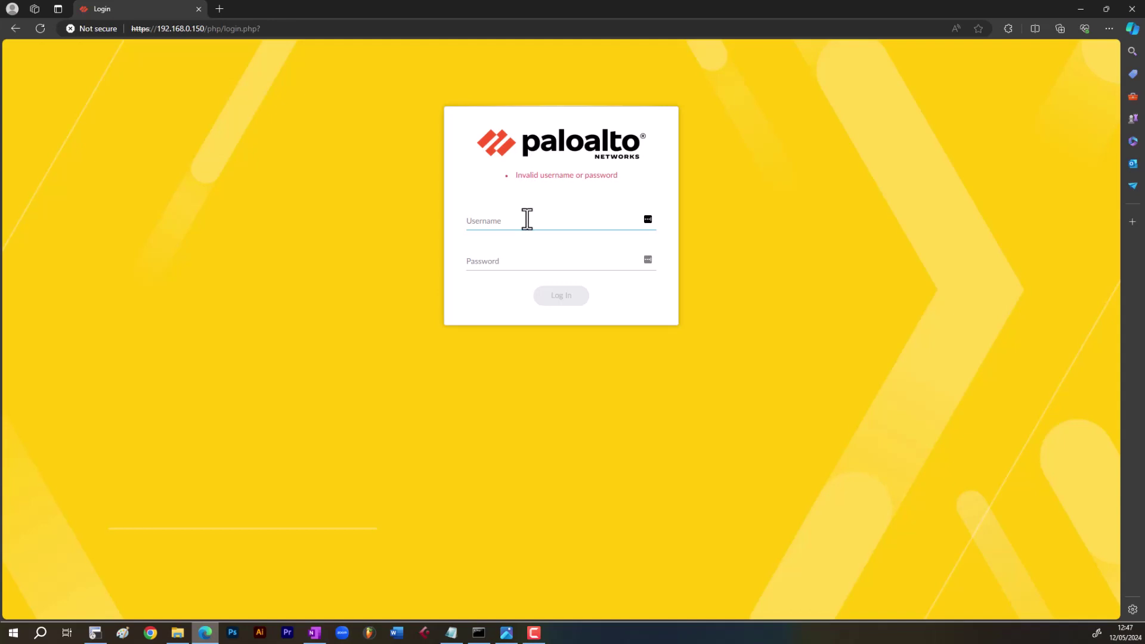
type("admin")
key("Tab")
type("admin")
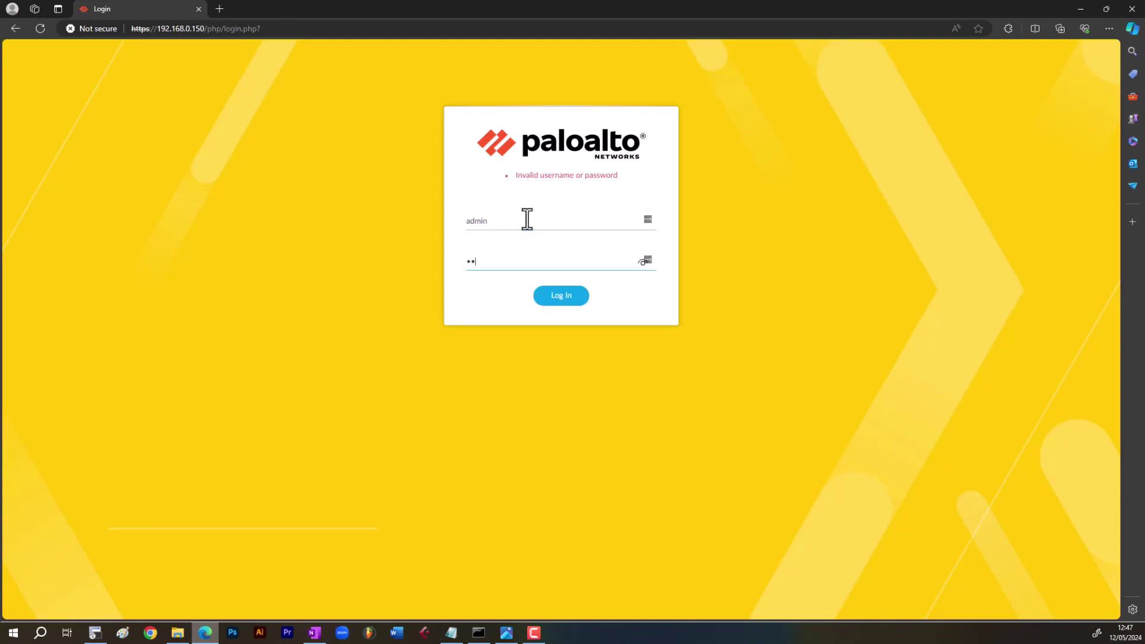
key("Return")
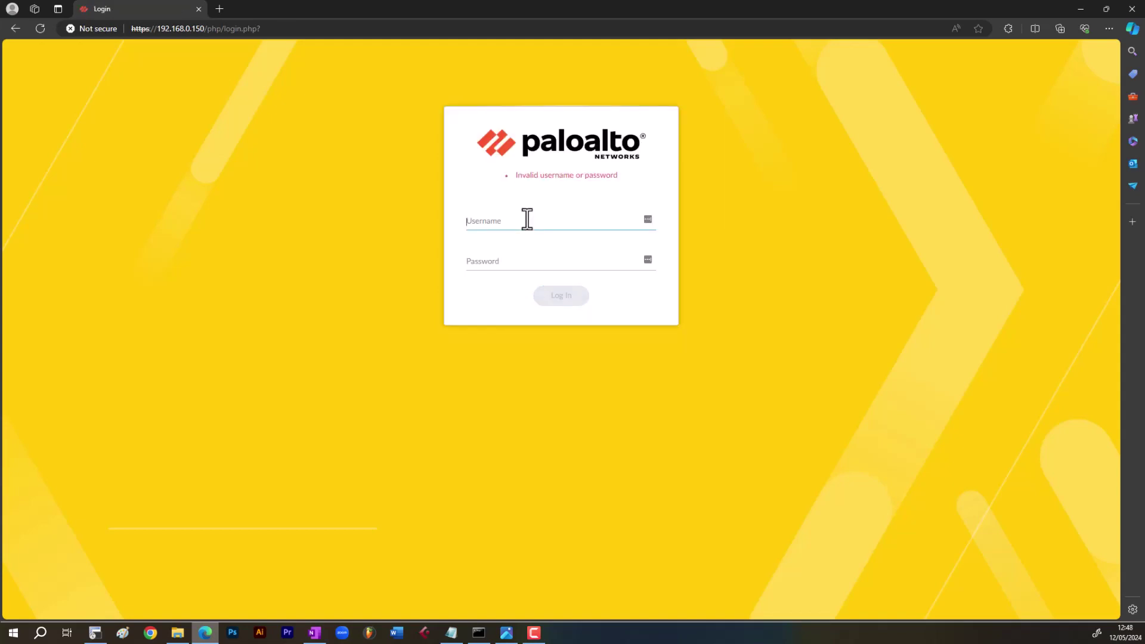
- Sign in as admin with the account password to reach the Home-PA-01 dashboard
type("admin")
key("Tab")
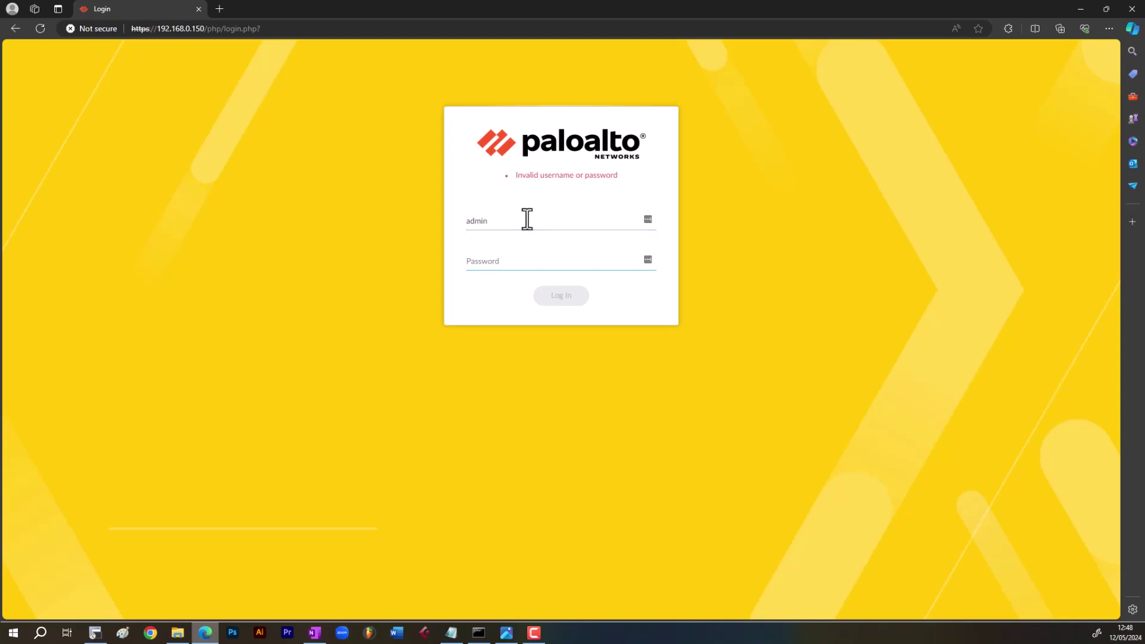
type("••••••••")
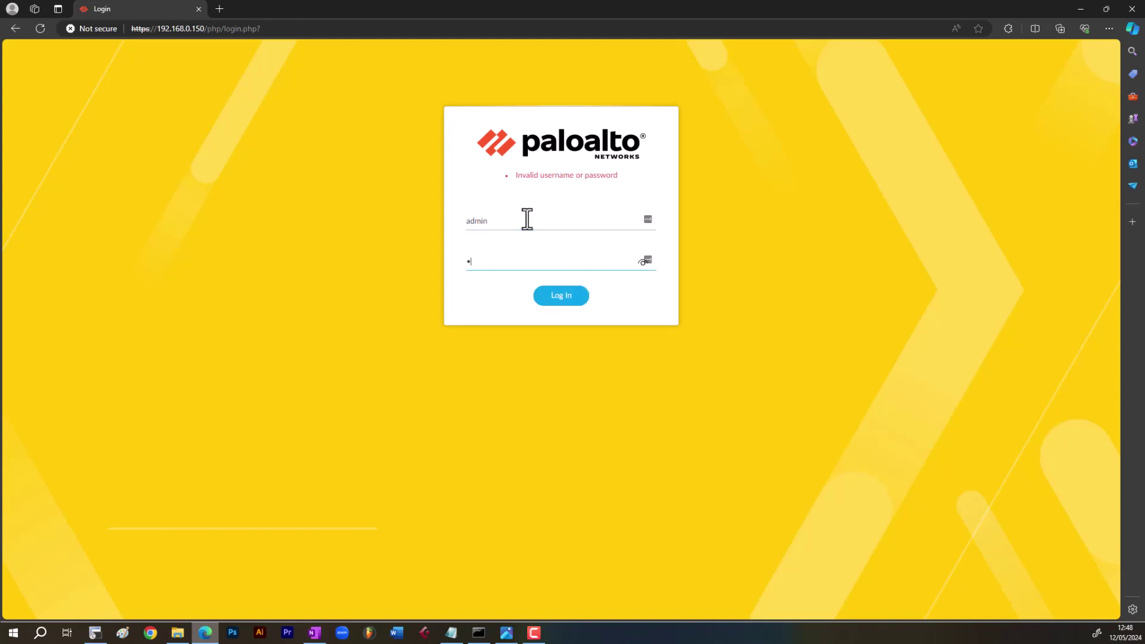
type("••")
key("Return")
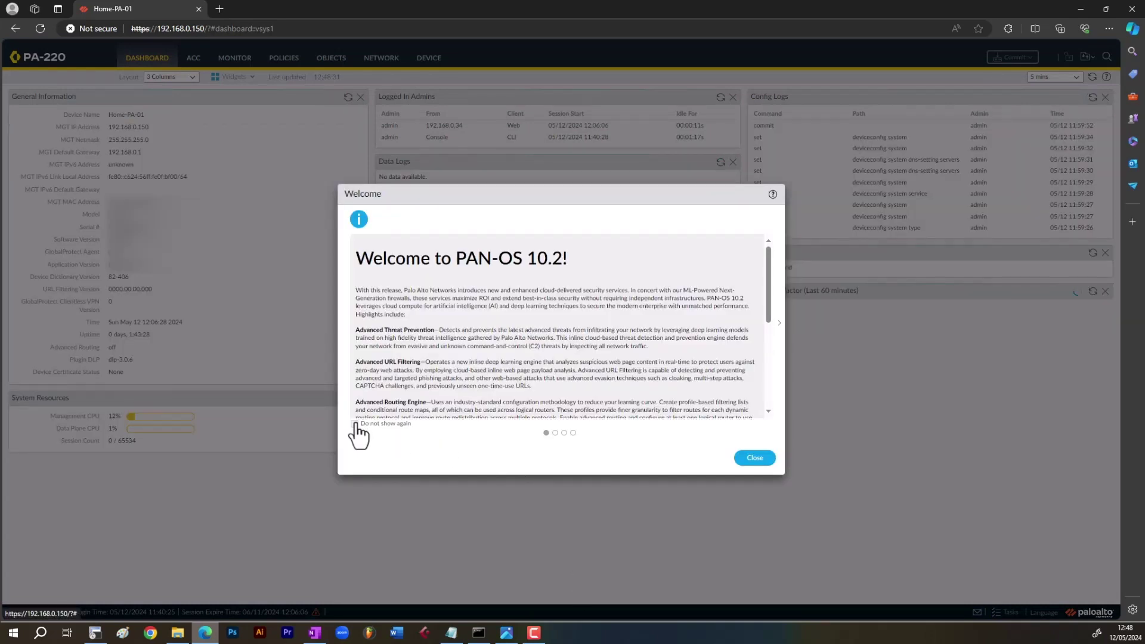
- Dismiss the welcome notice permanently and accept the telemetry data collection notice
left_click(355, 422)
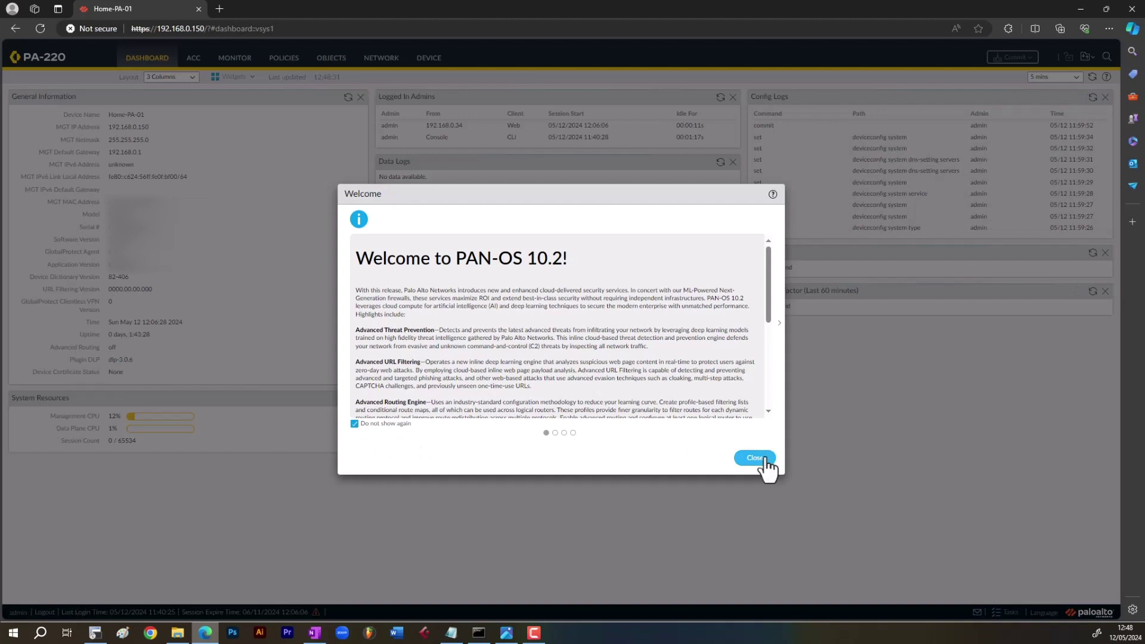
left_click(755, 458)
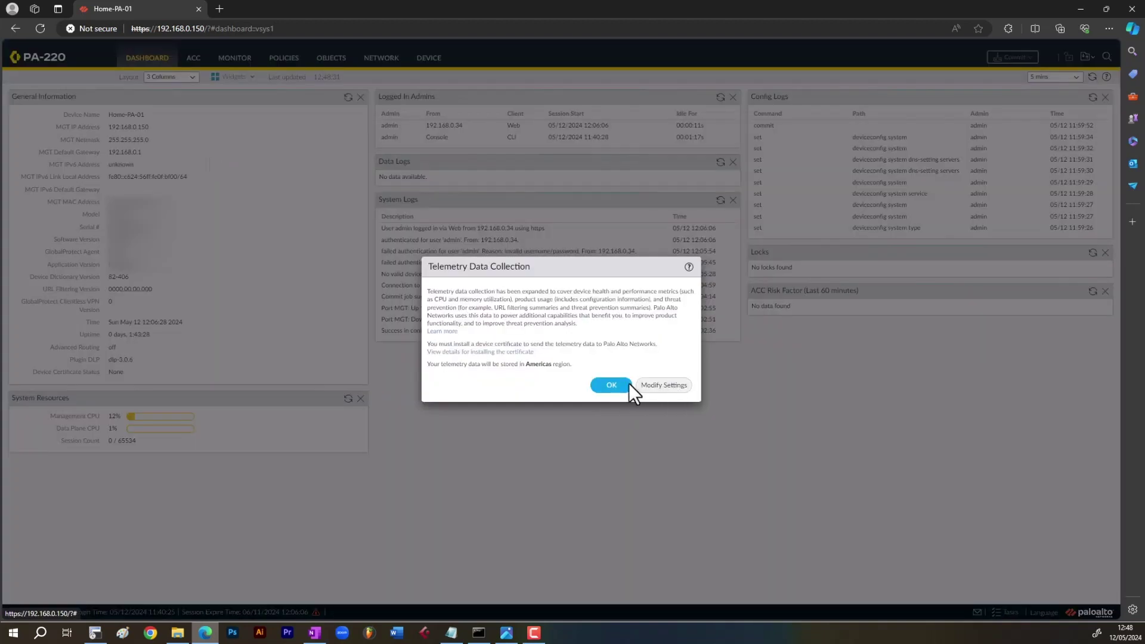
left_click(614, 387)
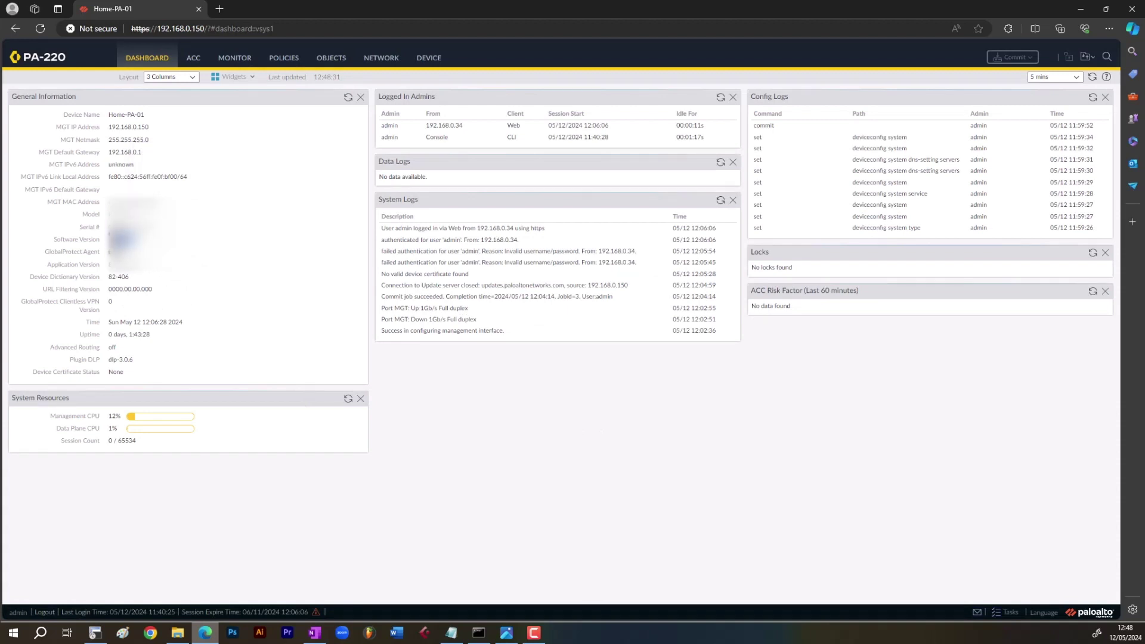
double_click(114, 239)
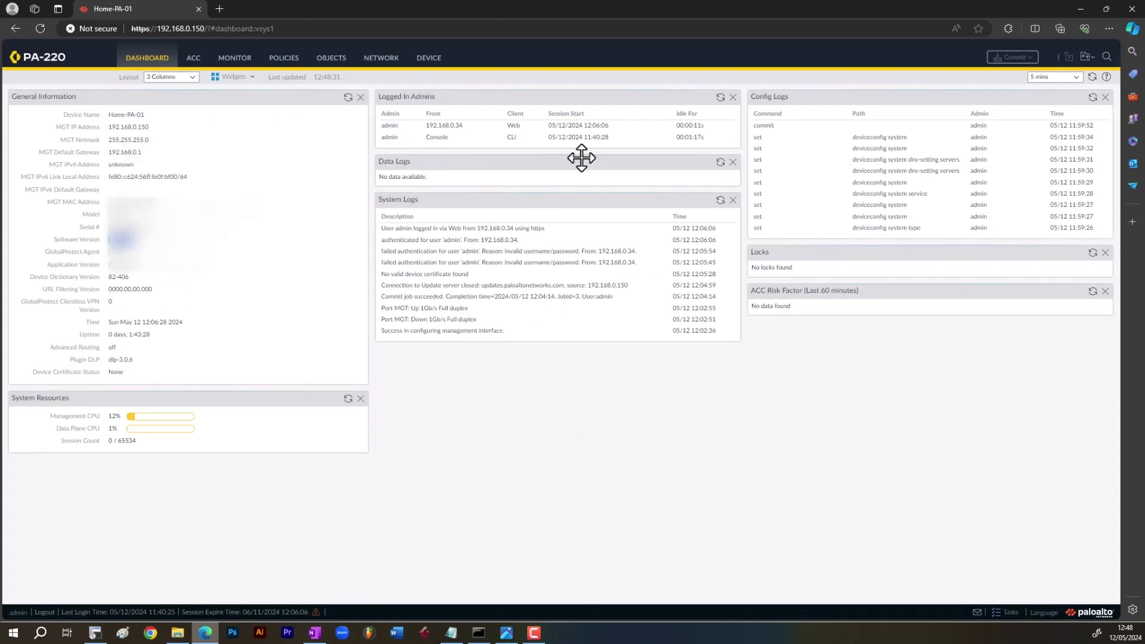
- Add the High Availability and Interfaces widgets from the System widget list to the dashboard
left_click(255, 79)
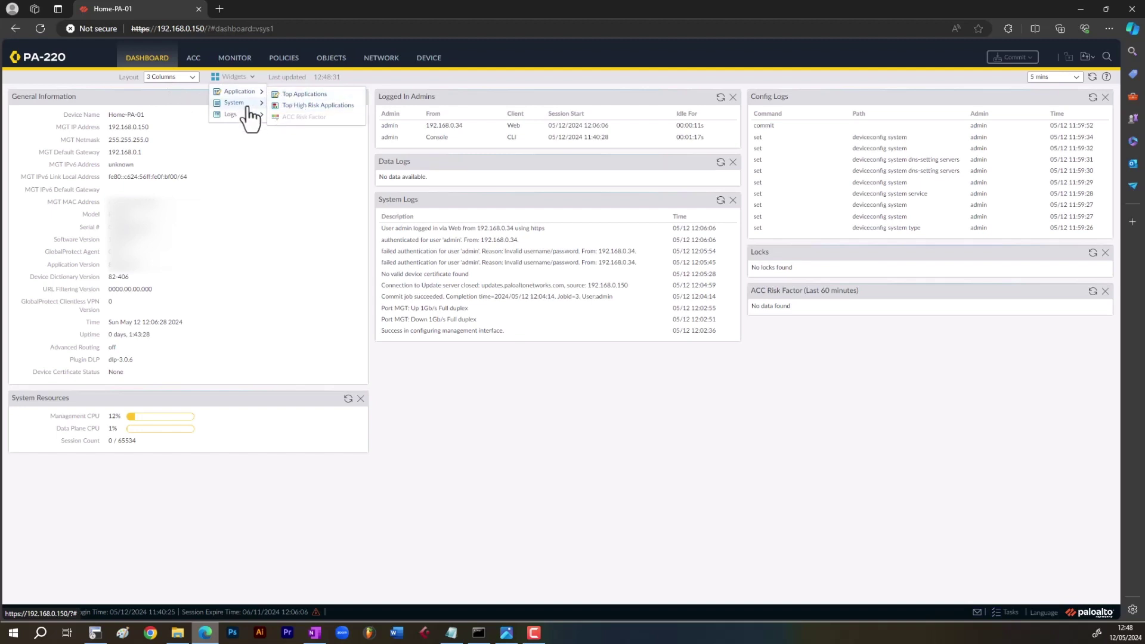
mouse_move(248, 108)
left_click(301, 140)
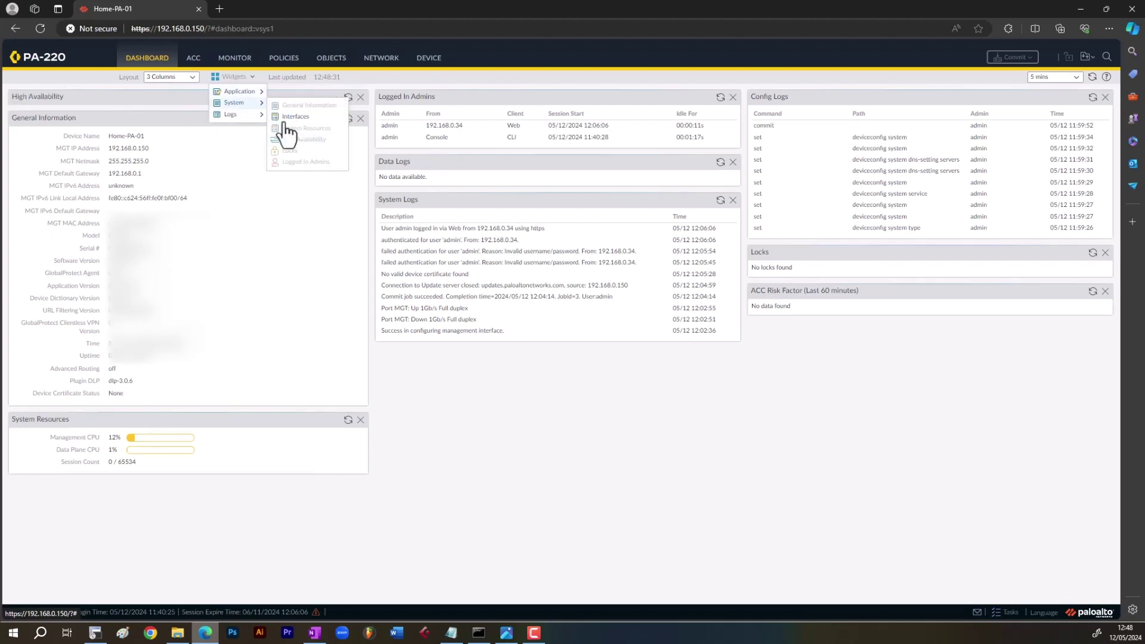
left_click(297, 118)
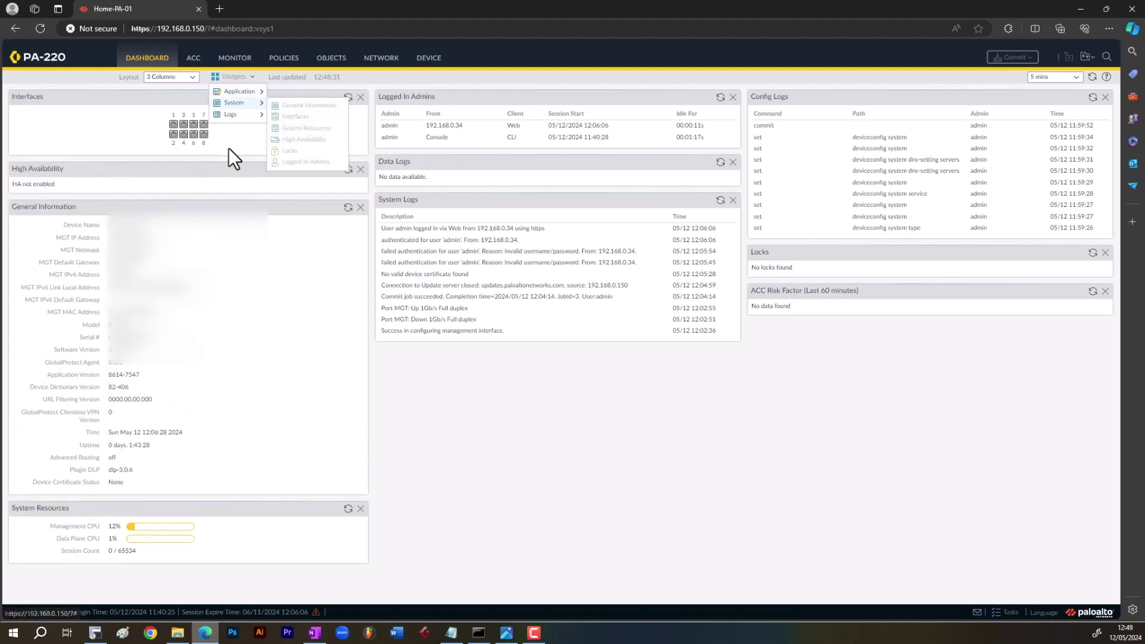
left_click(148, 117)
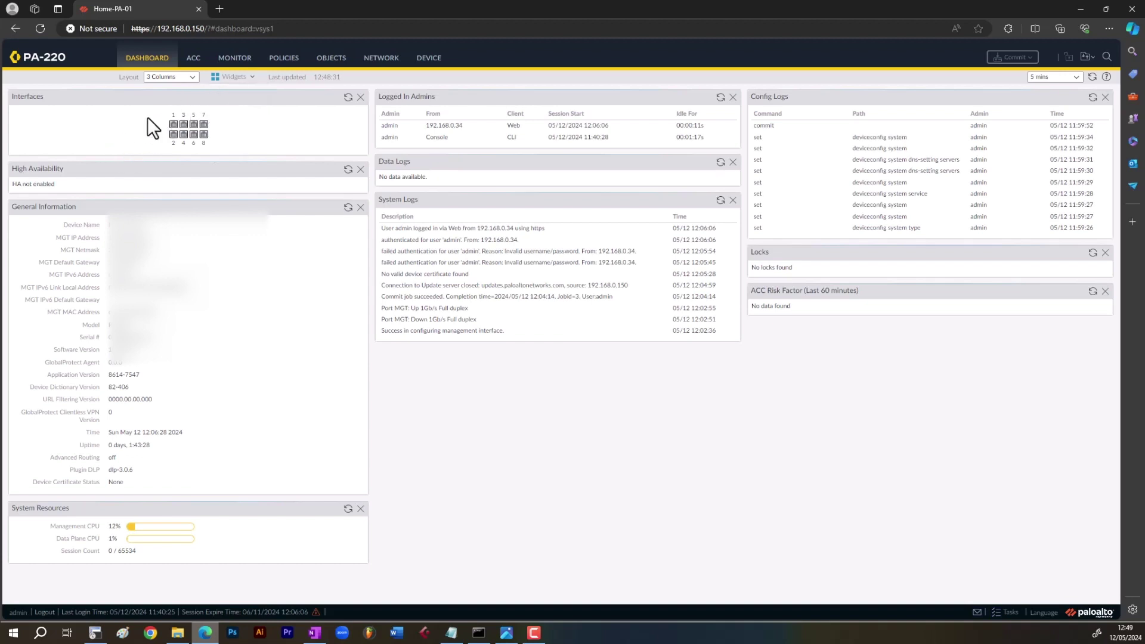
left_click(249, 77)
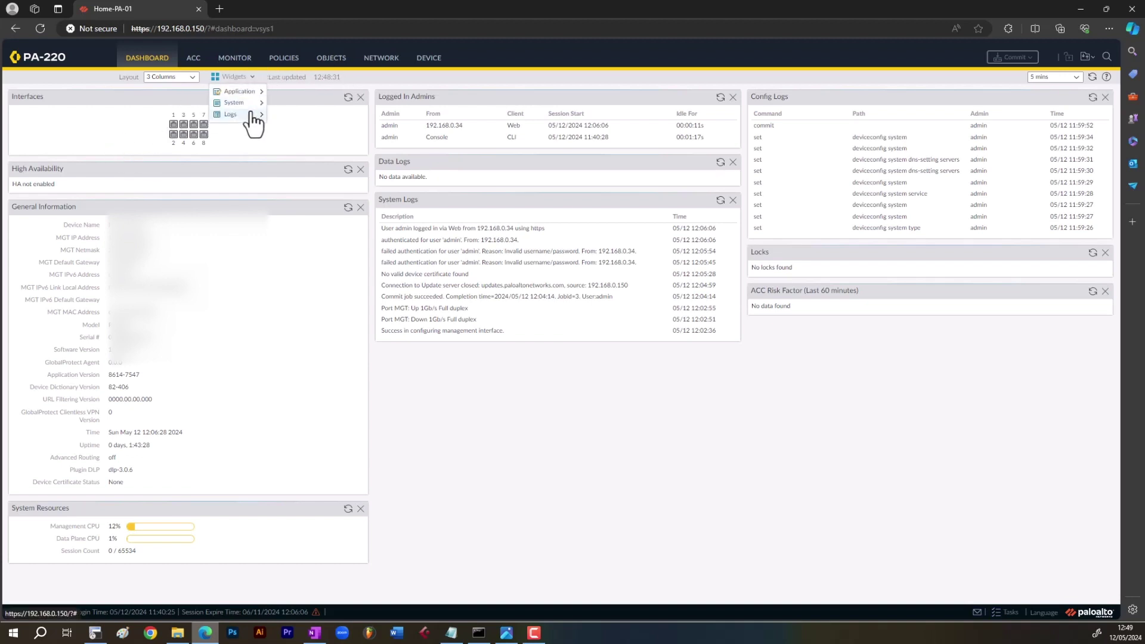
left_click(109, 131)
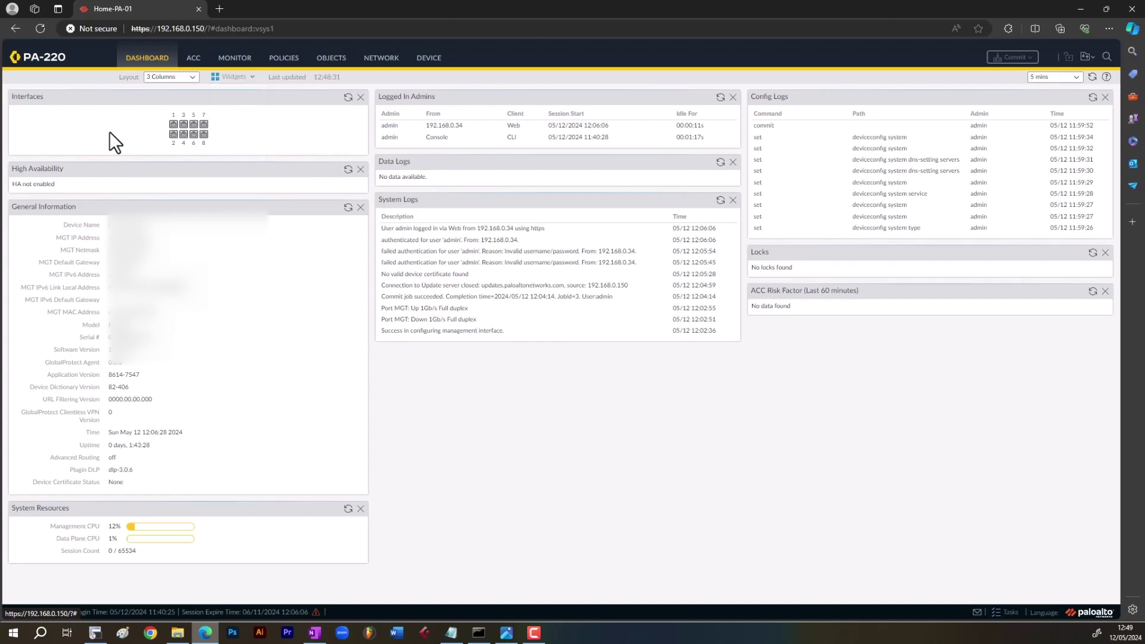
- Browse ACC, the Monitor traffic log and Session Browser, ending on the empty Security rulebase
left_click(193, 66)
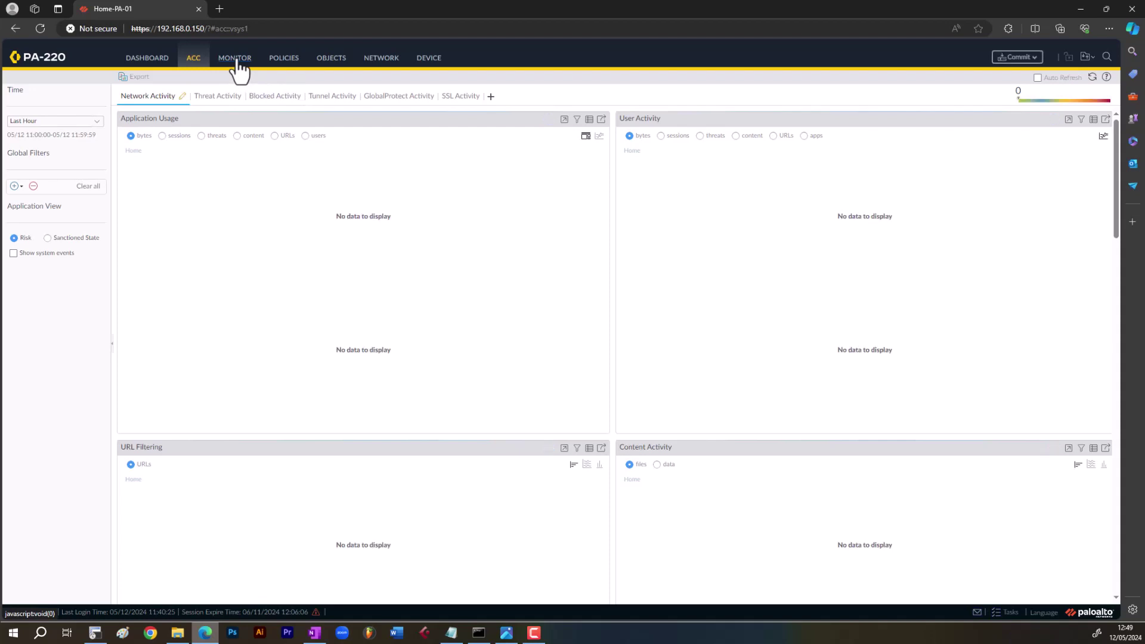
left_click(235, 58)
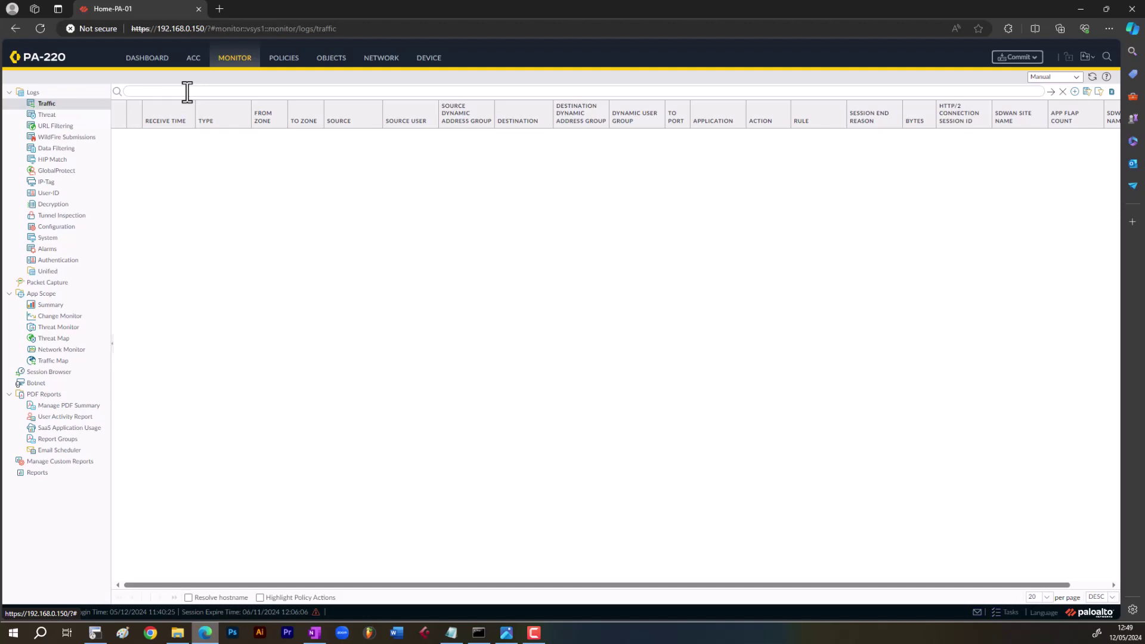
left_click(58, 372)
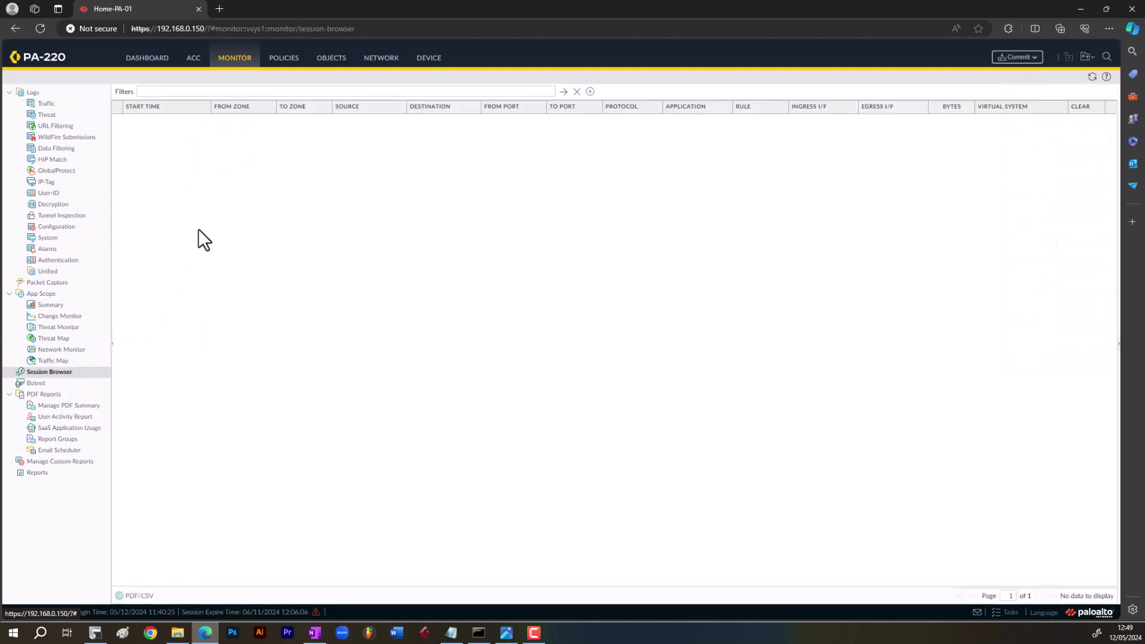
left_click(47, 103)
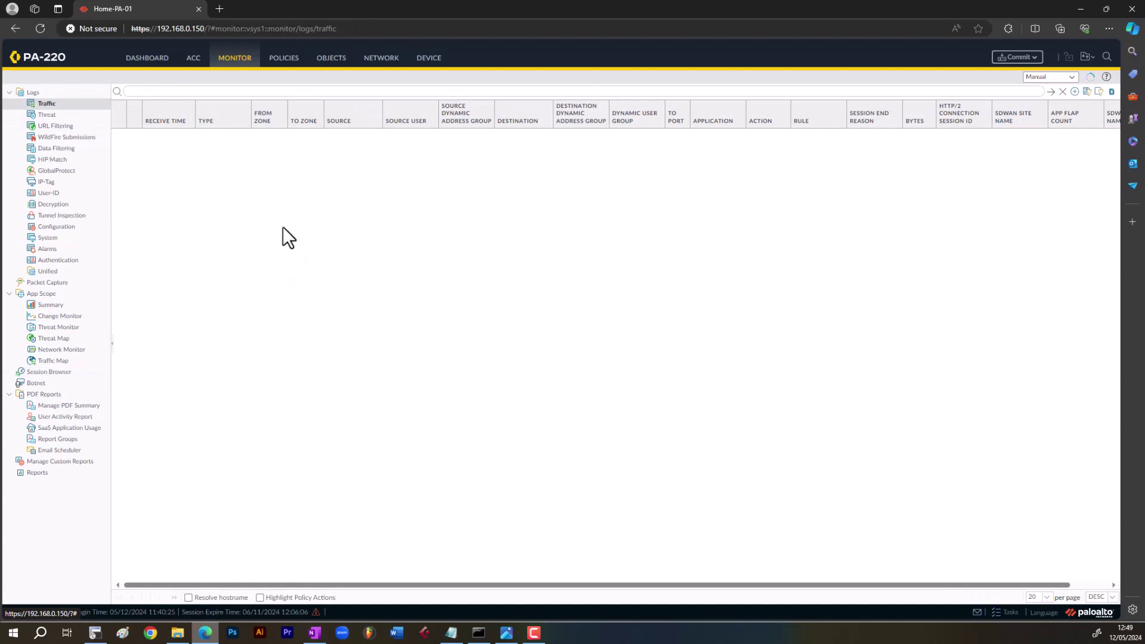
left_click(286, 58)
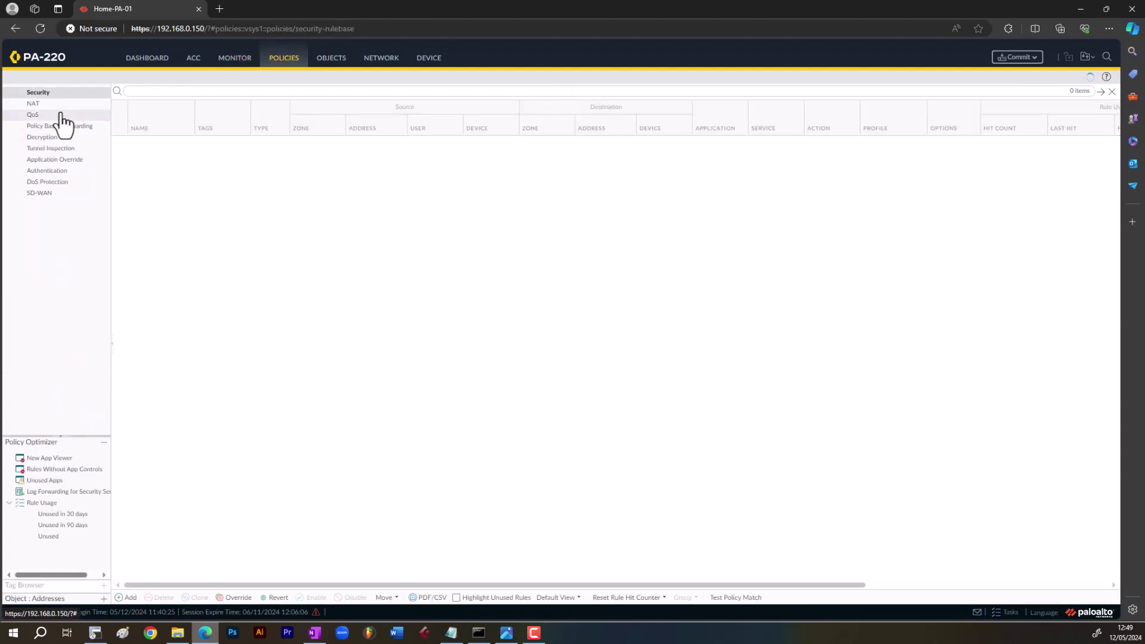
left_click(34, 104)
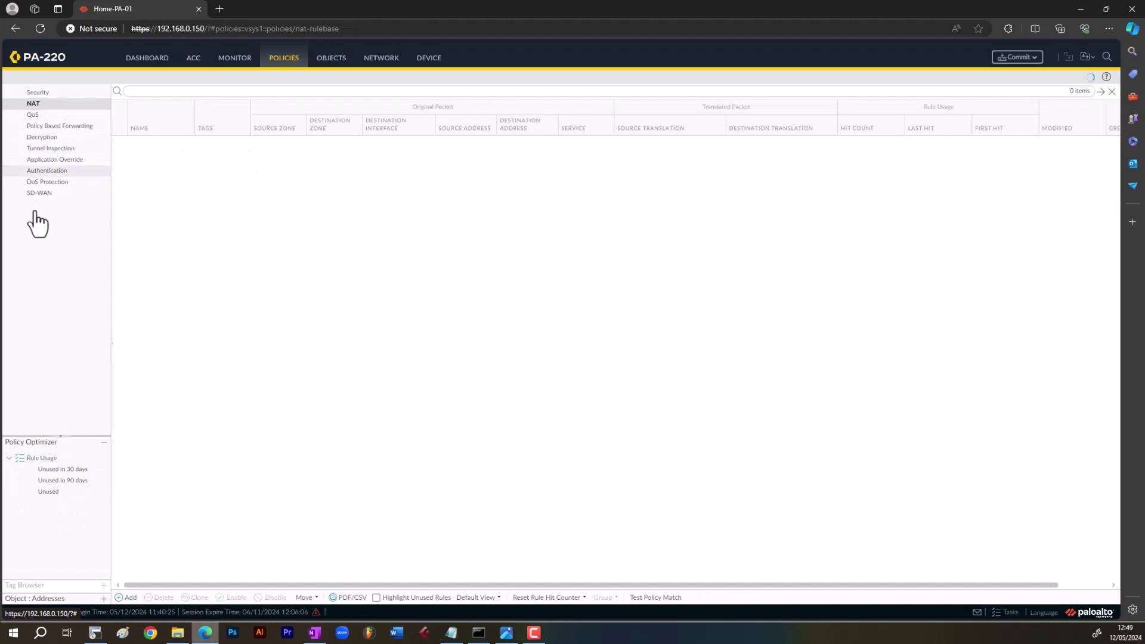
left_click(74, 96)
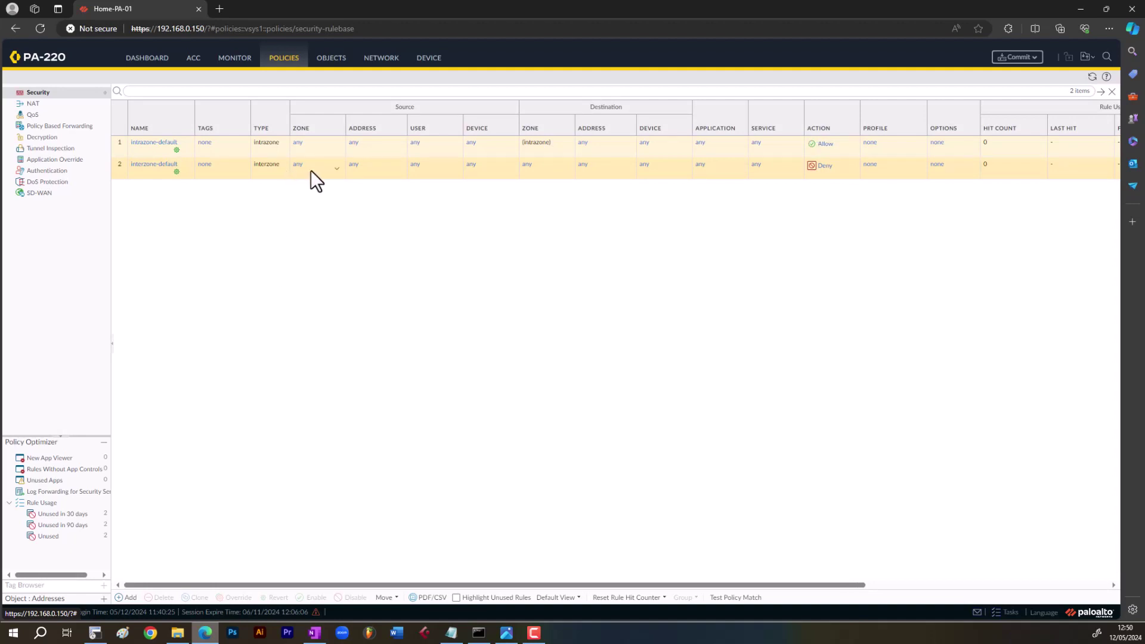
left_click(150, 177)
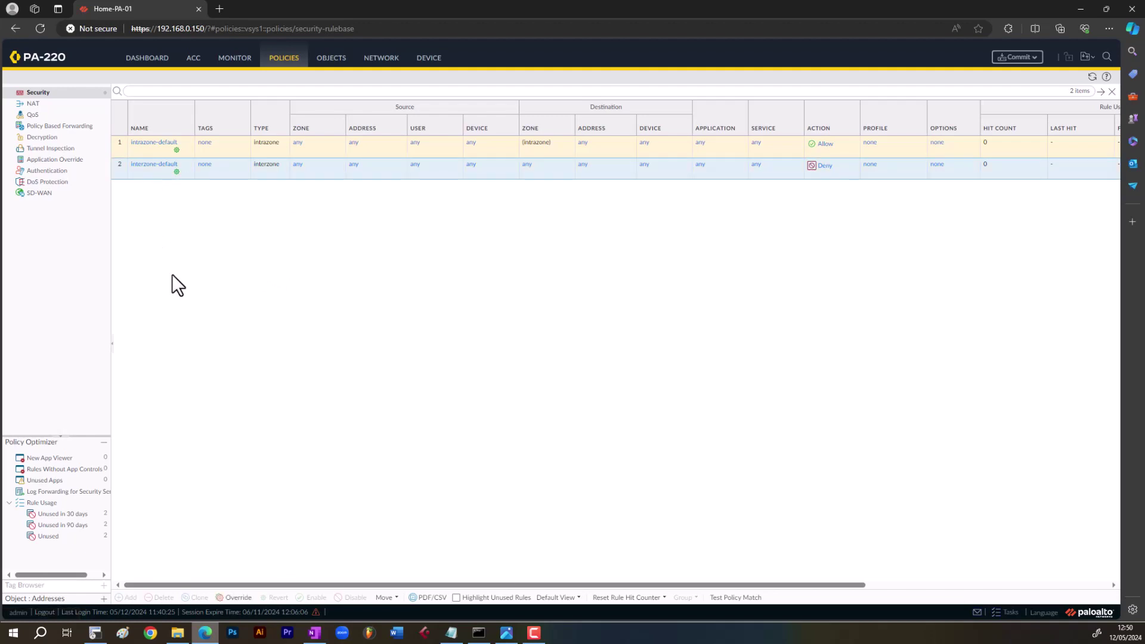
left_click(223, 151)
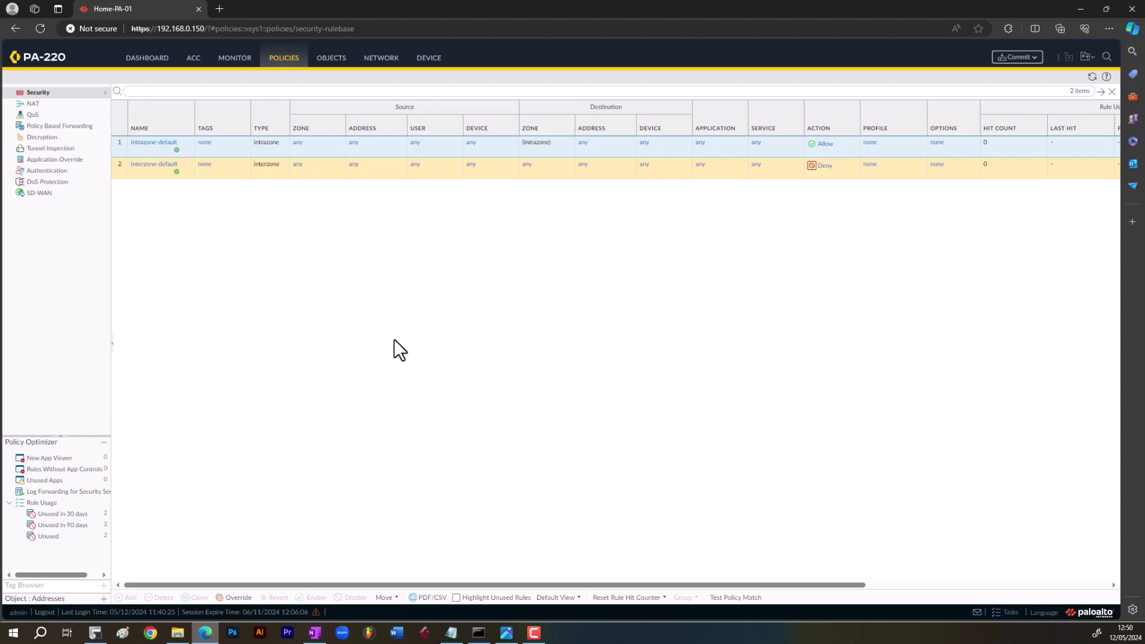
- Browse Objects Addresses and Address Groups, then show the Network Interfaces list (ethernet1/1–1/8)
left_click(334, 66)
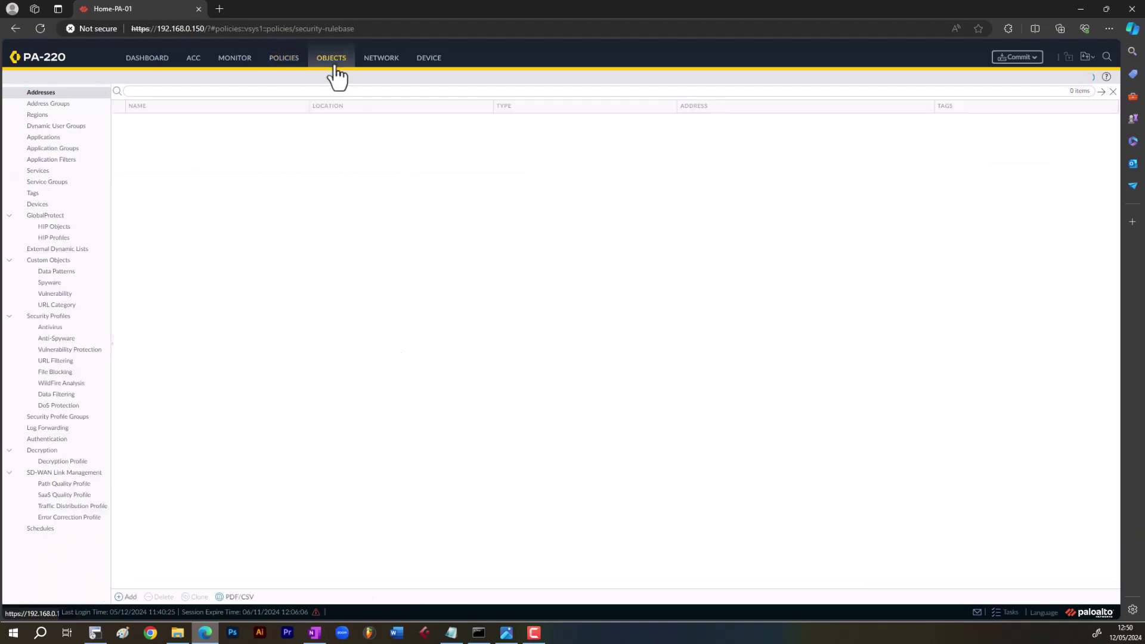
left_click(61, 104)
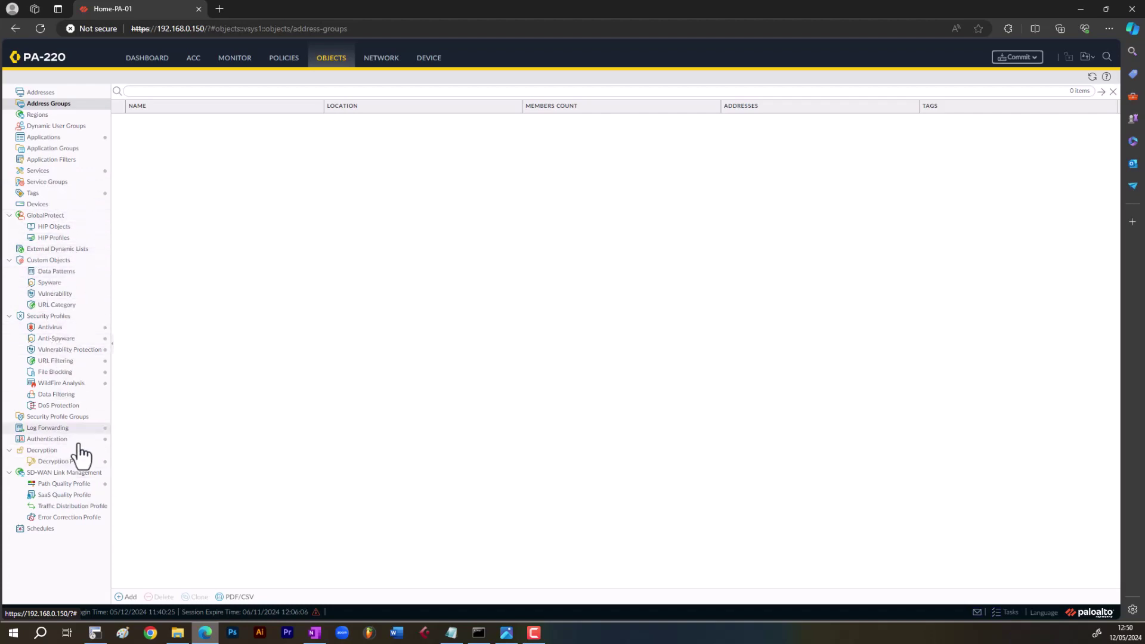
left_click(378, 58)
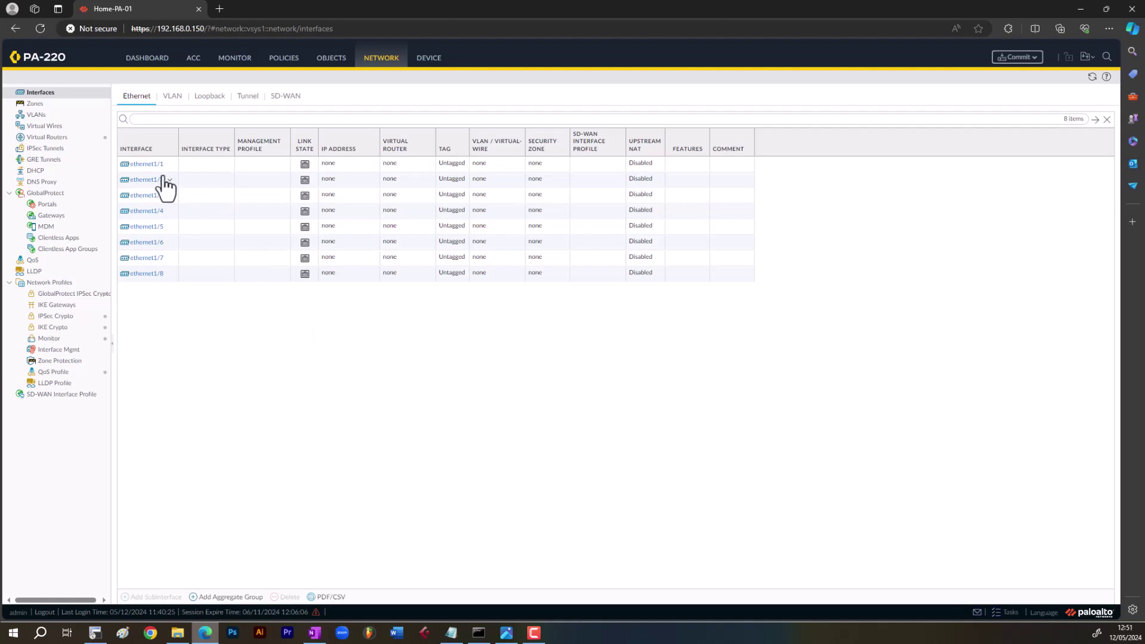
mouse_move(152, 167)
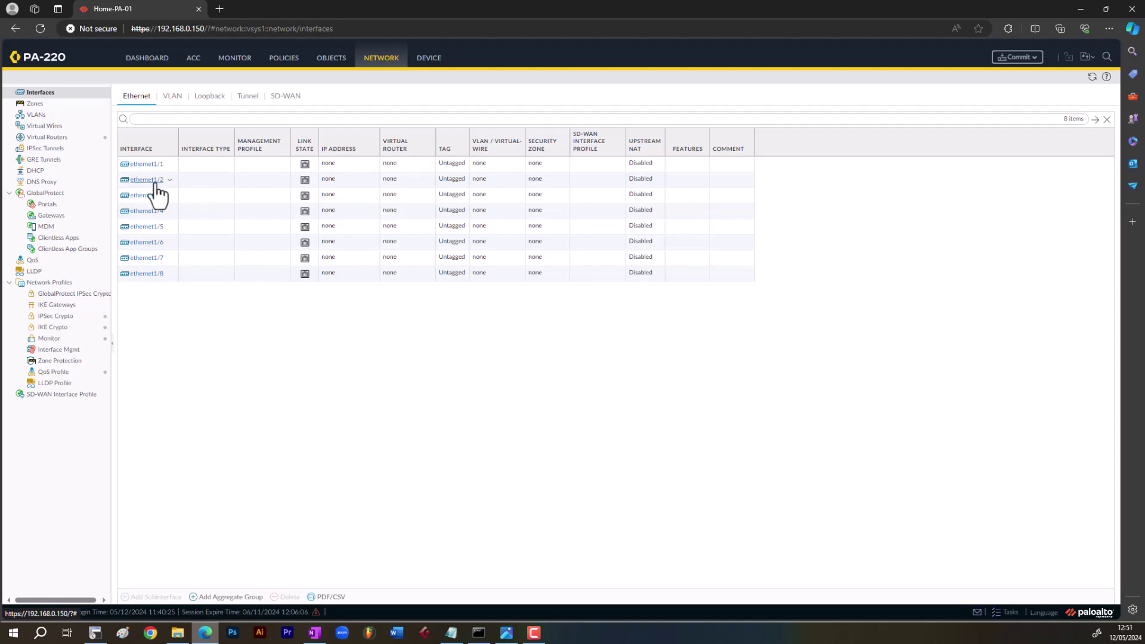
mouse_move(157, 191)
mouse_move(154, 289)
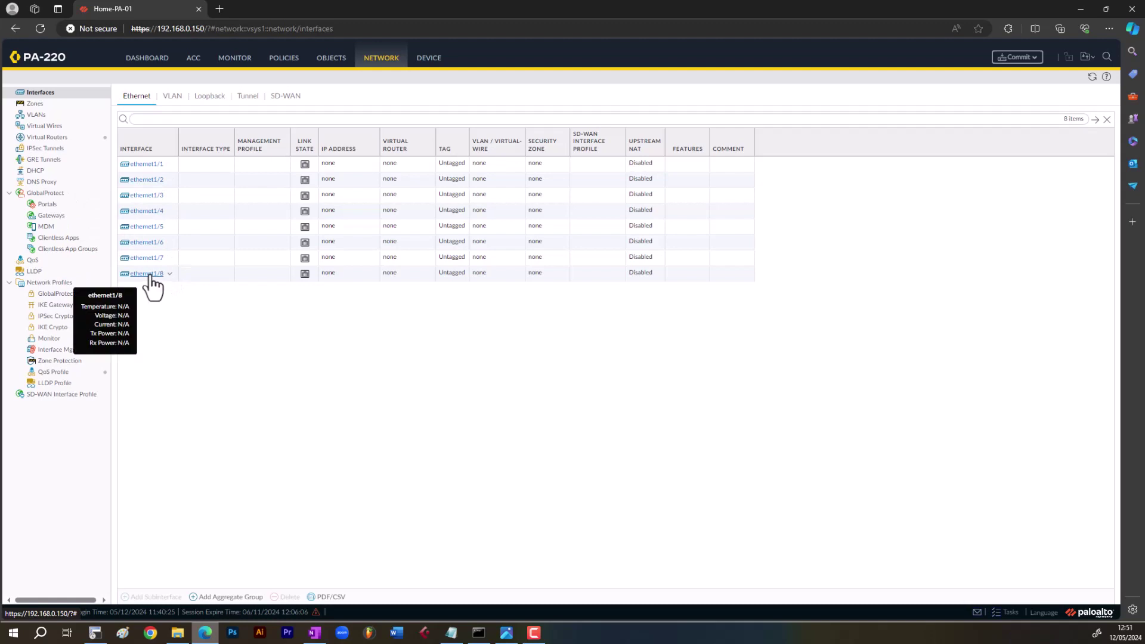
left_click(150, 166)
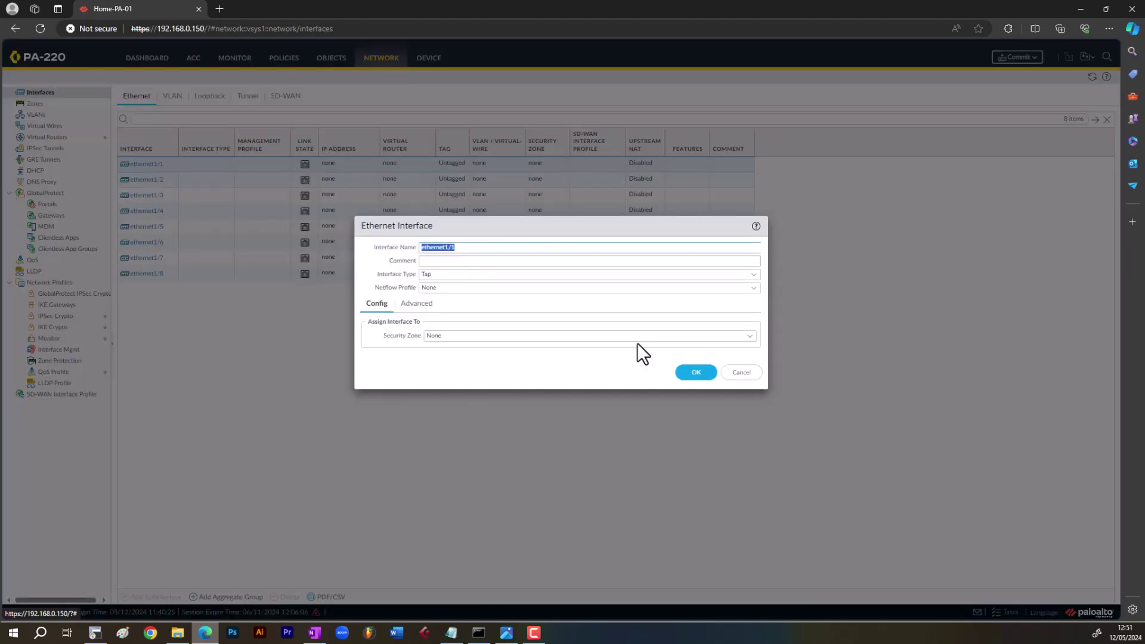
left_click(745, 337)
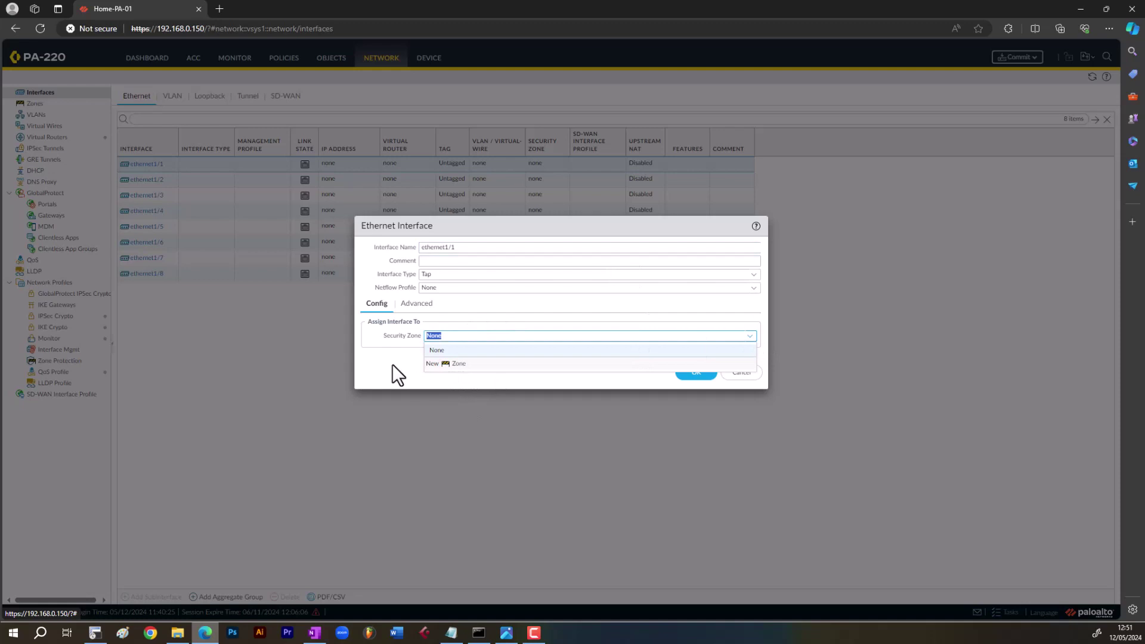
left_click(392, 364)
left_click(741, 372)
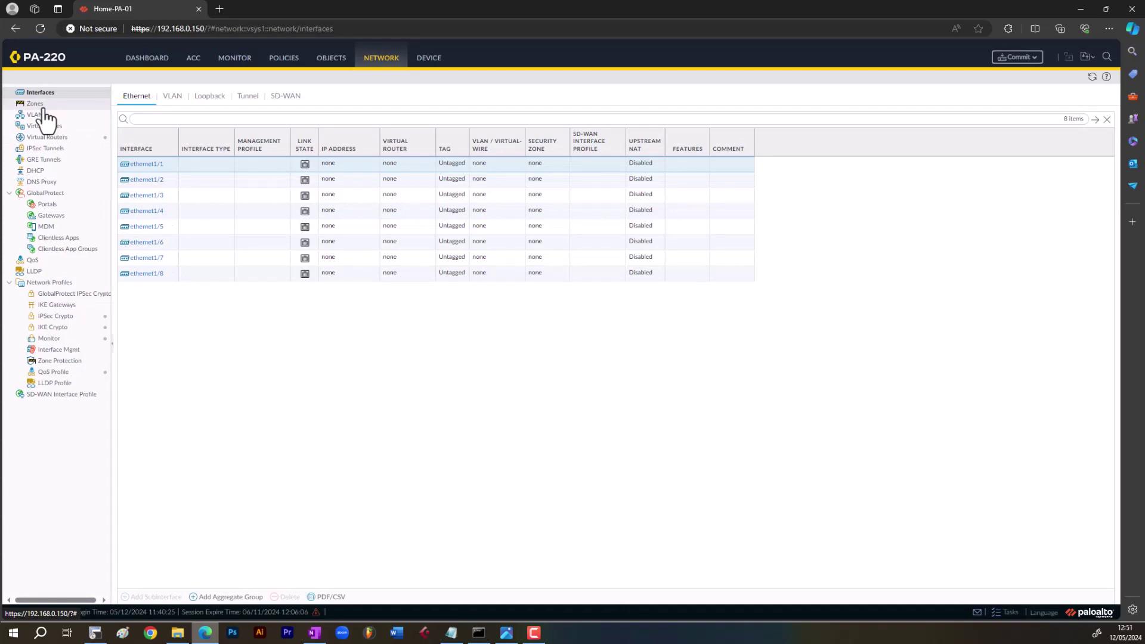
- Save the Inside zone as Layer3 with no interfaces assigned
left_click(42, 106)
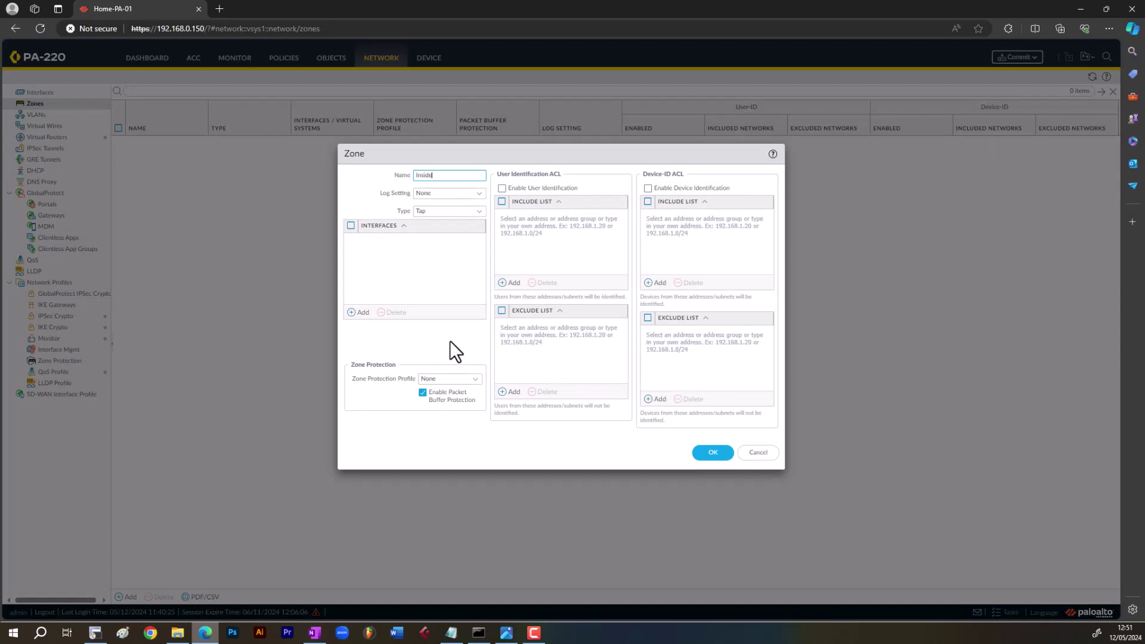
left_click(478, 216)
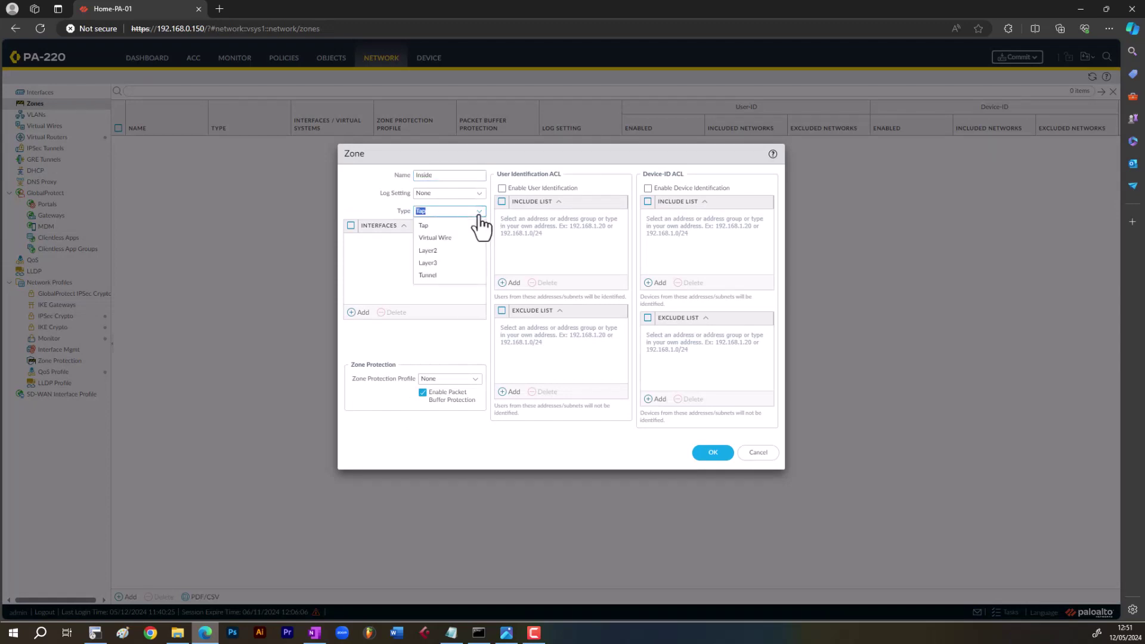
left_click(448, 266)
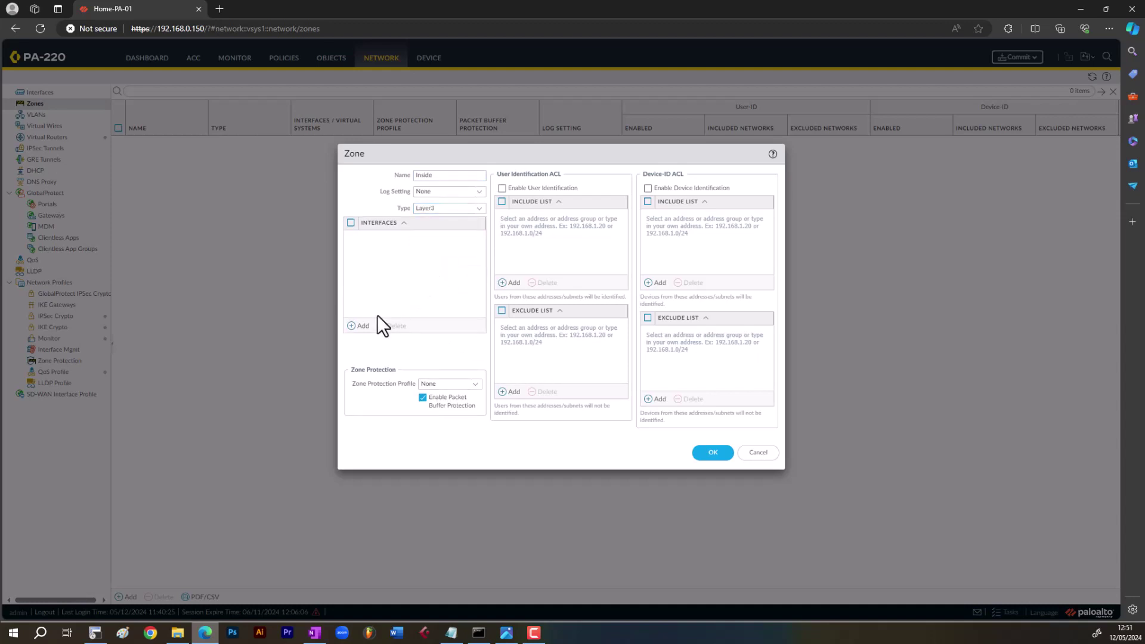
left_click(360, 326)
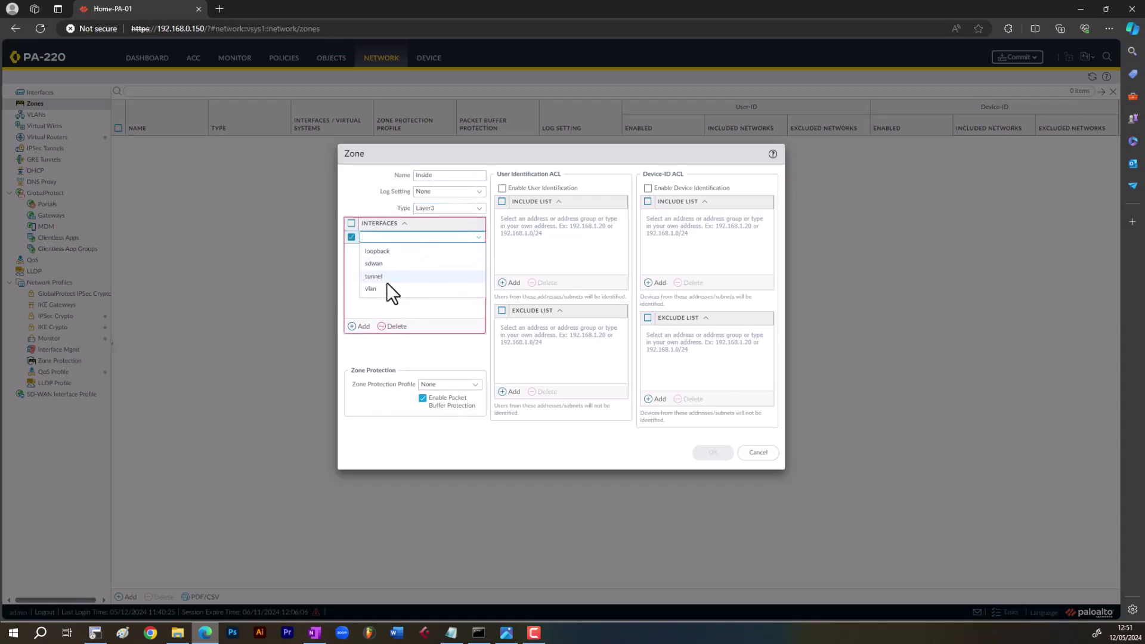
left_click(390, 300)
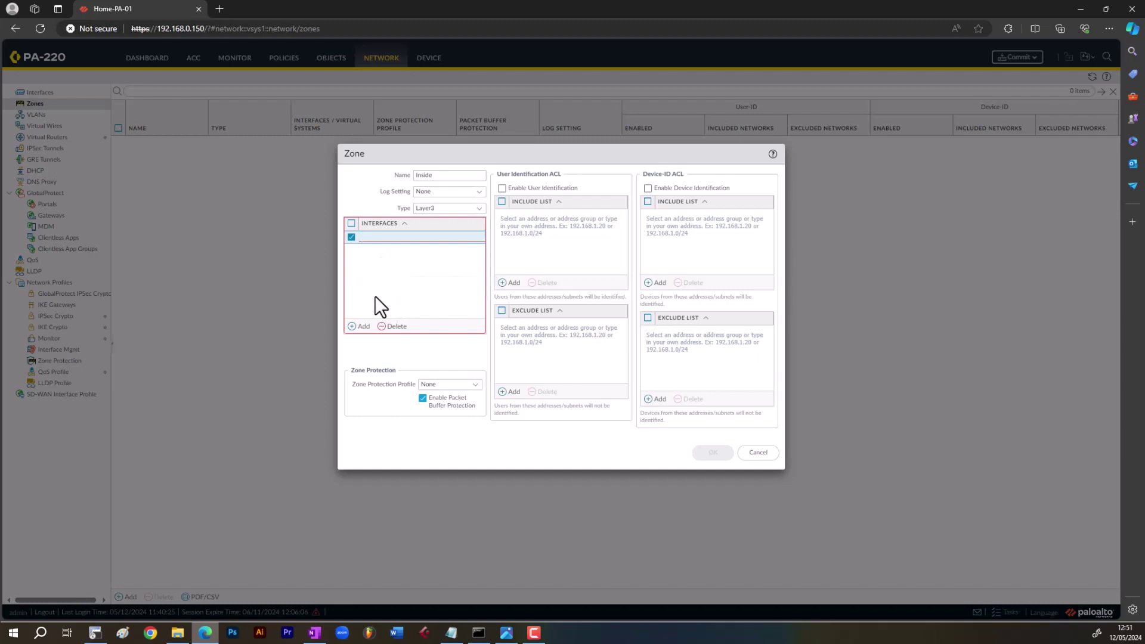
left_click(392, 326)
left_click(710, 457)
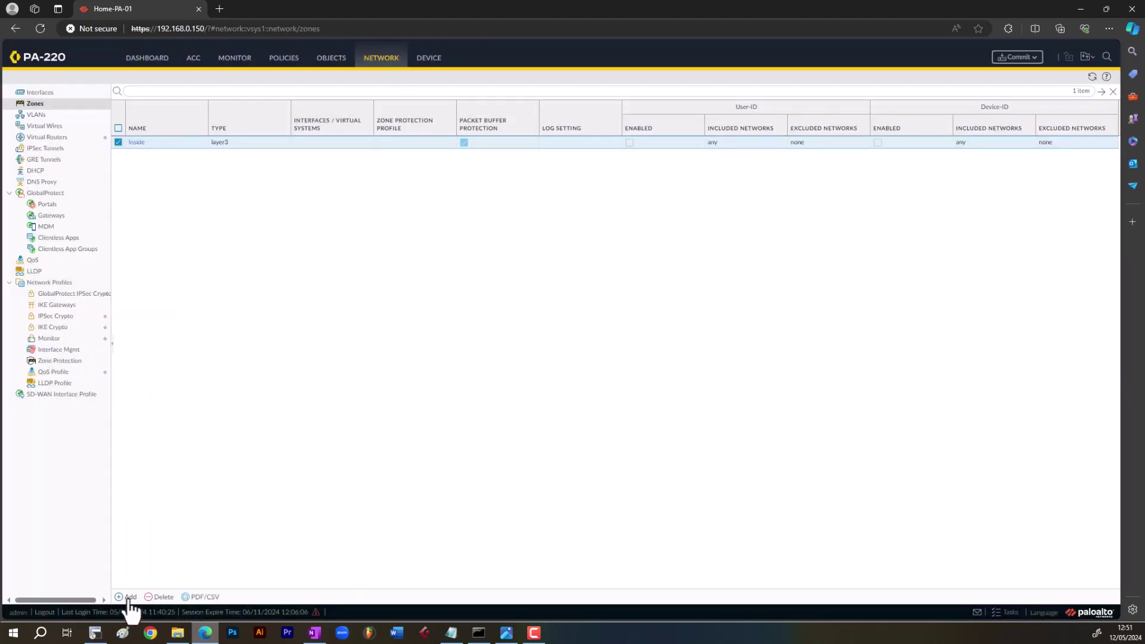
- Add the Outside and DMZ zones, both Layer3, then show the Ethernet interfaces list
left_click(127, 597)
type("Outside")
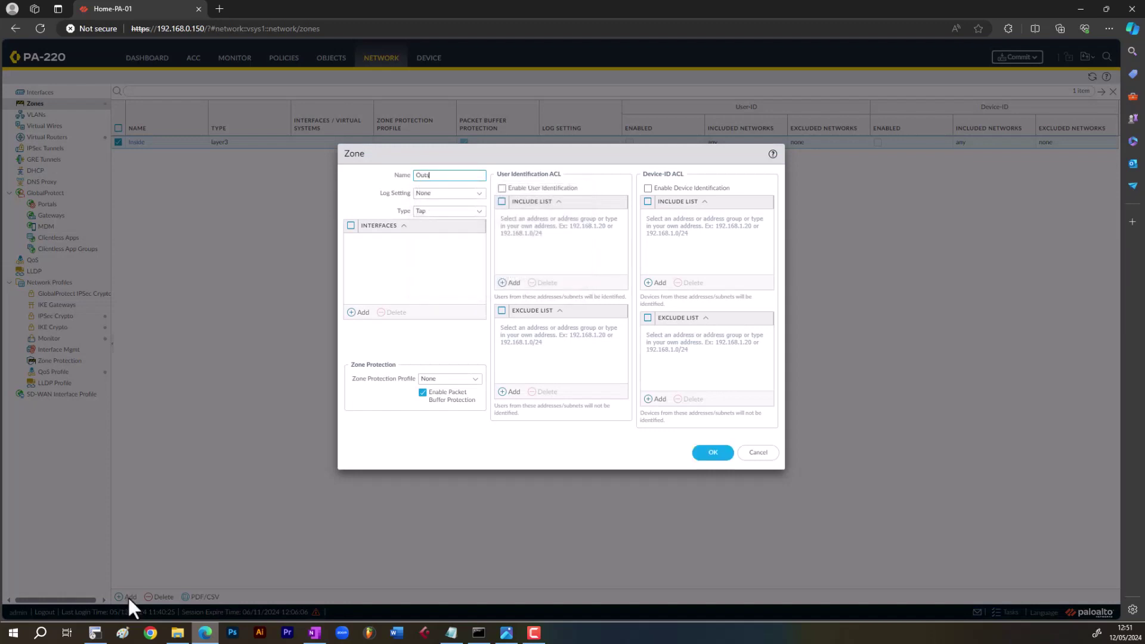
left_click(481, 215)
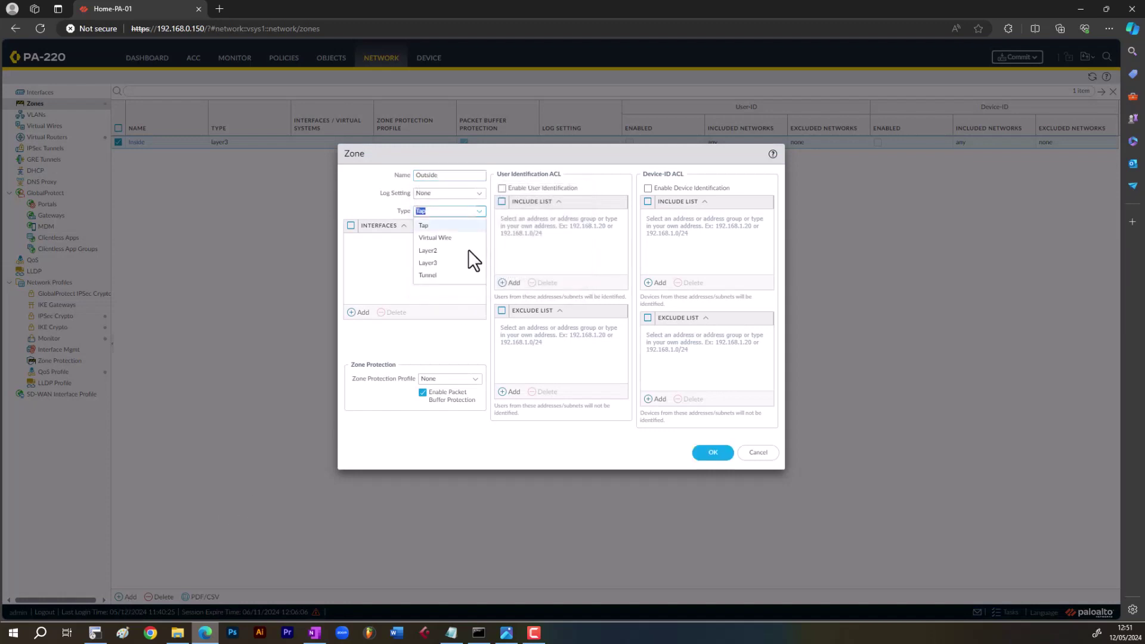
left_click(442, 268)
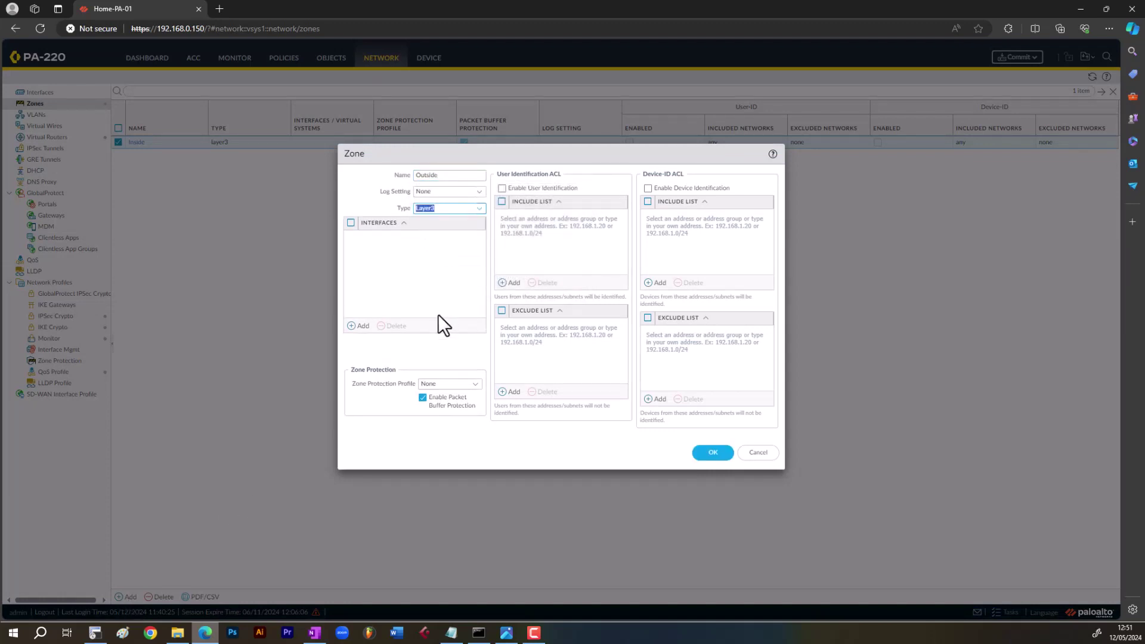
left_click(714, 454)
left_click(137, 592)
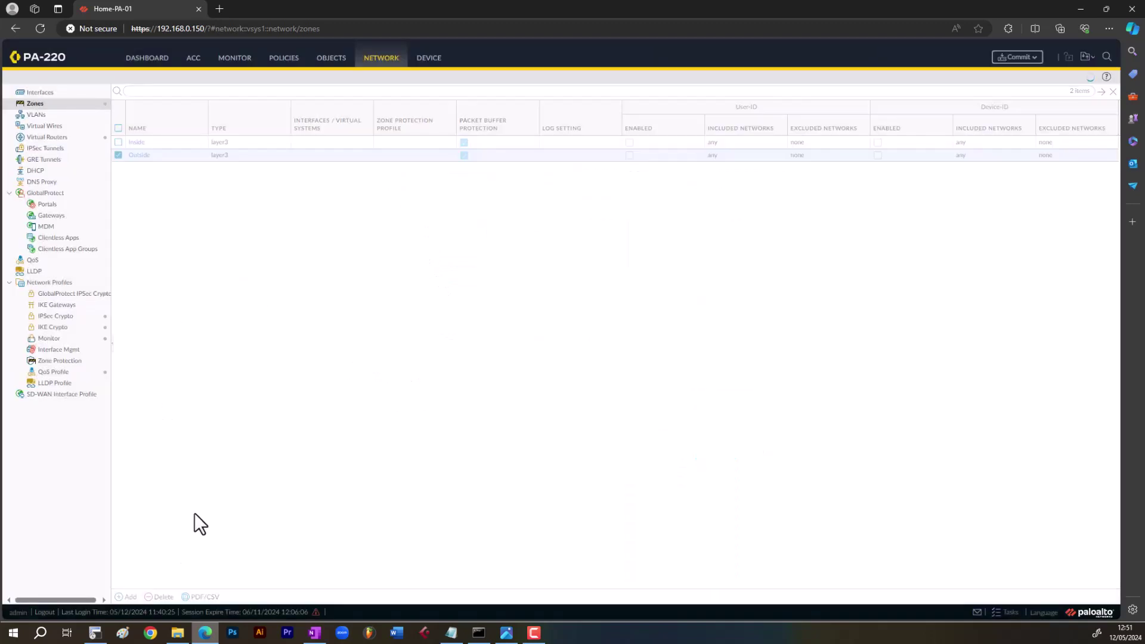
type("D")
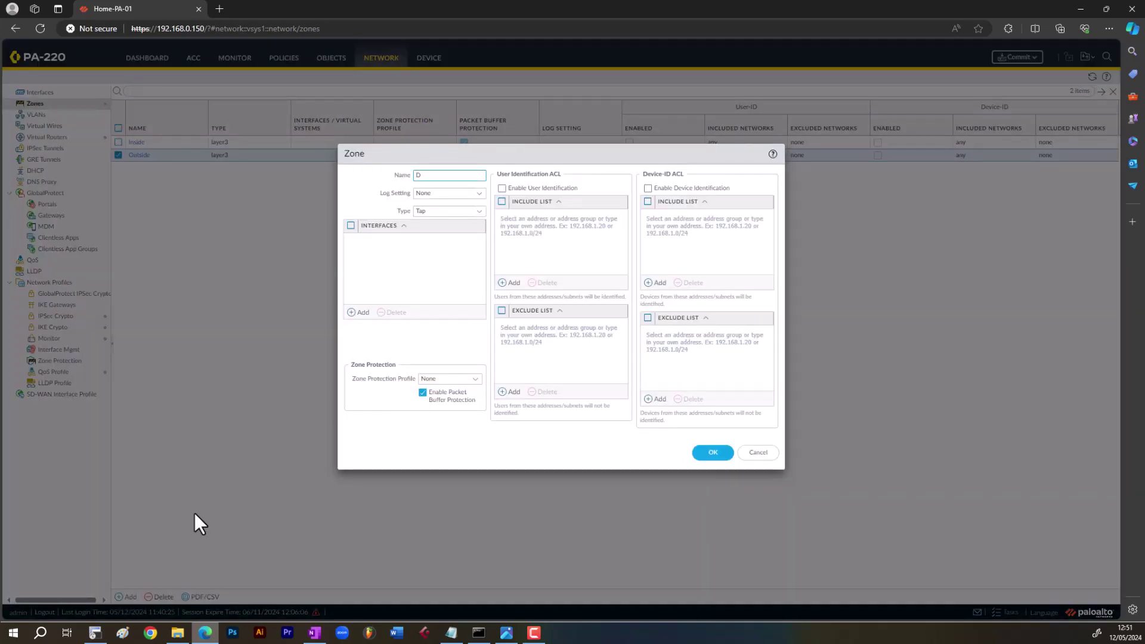
type("MZ")
left_click(480, 213)
left_click(448, 270)
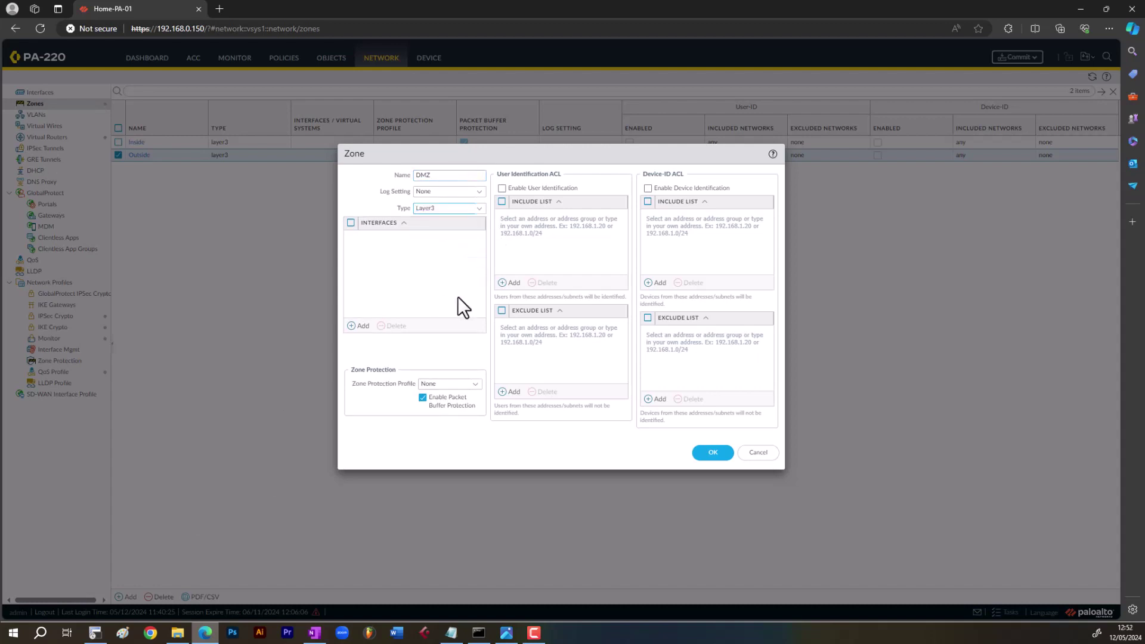
left_click(712, 453)
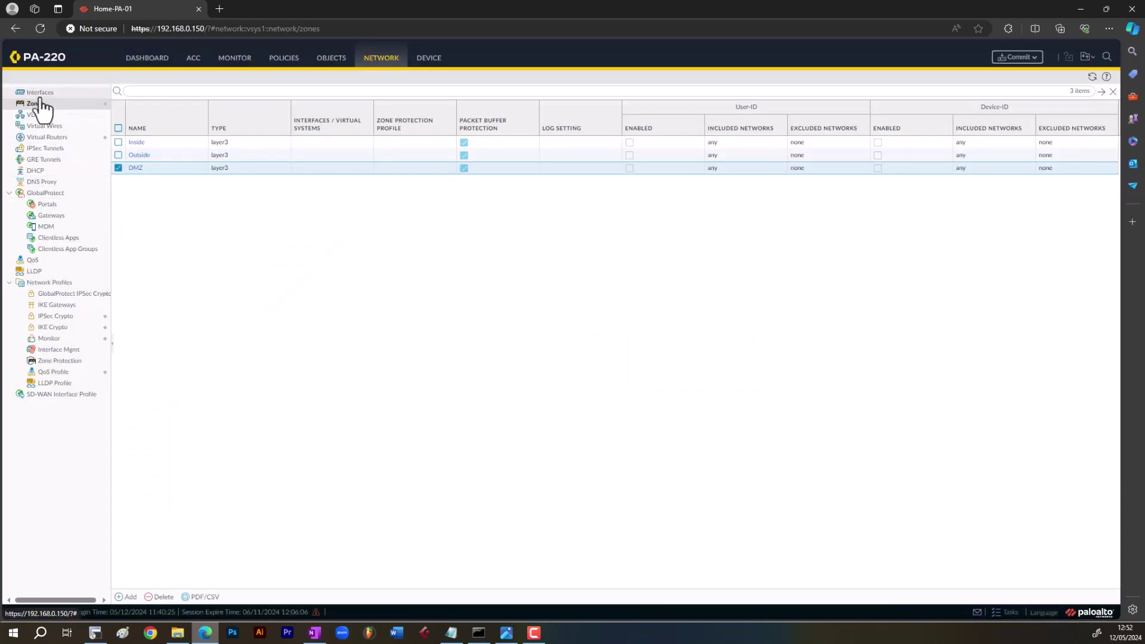
left_click(39, 93)
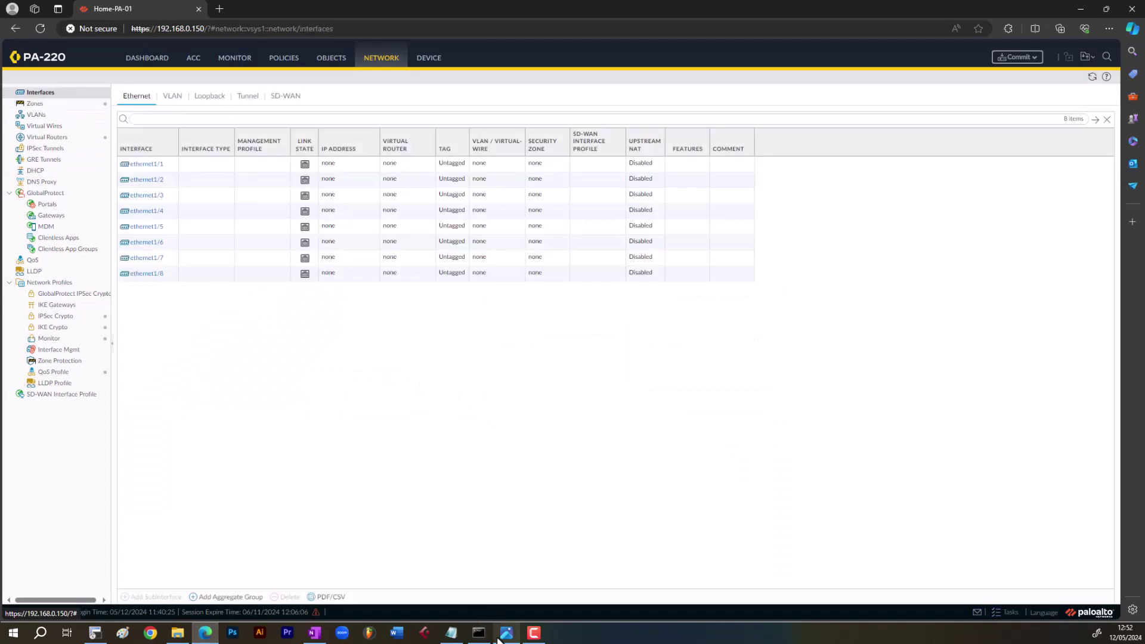
- Set ethernet1/1 to comment 'Inside Network', type Layer3, virtual router default, zone Inside
left_click(452, 632)
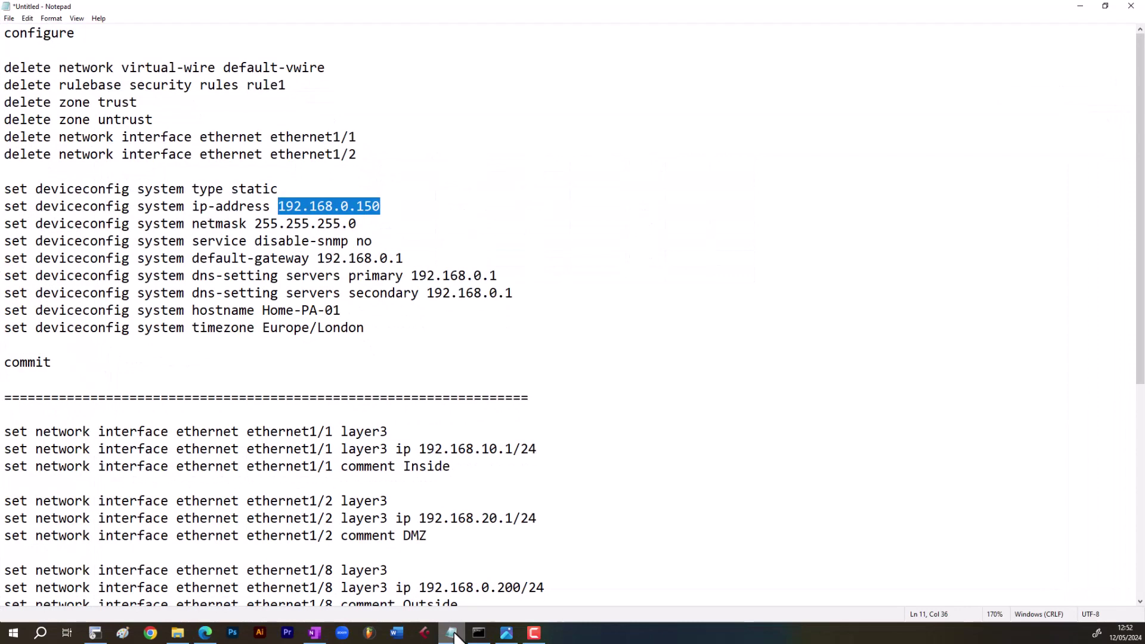
left_click(453, 632)
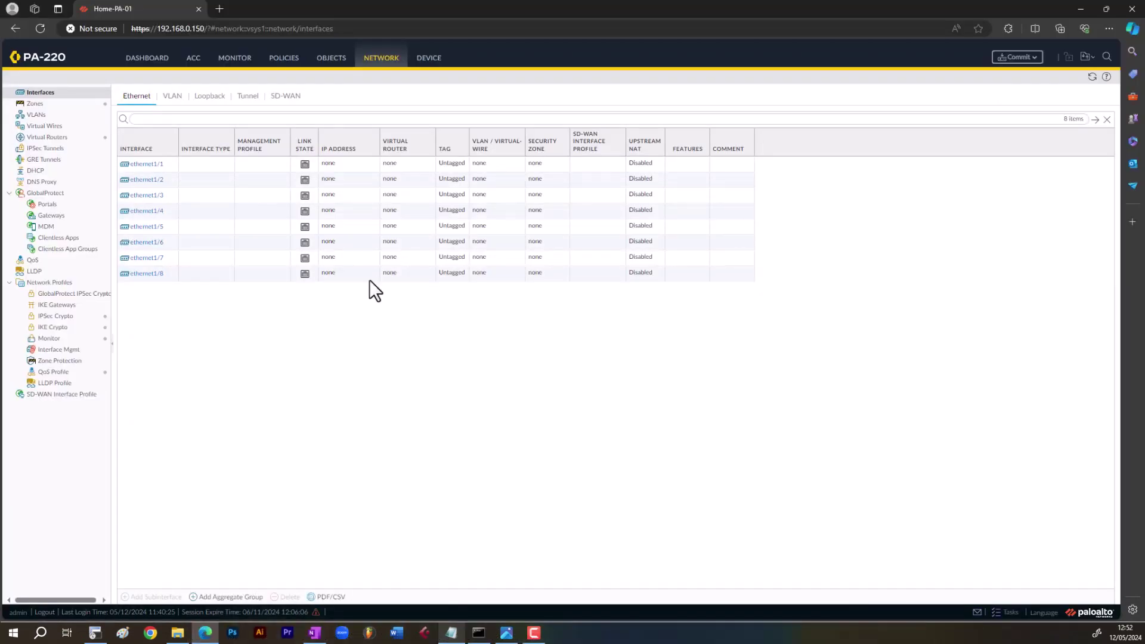
left_click(148, 165)
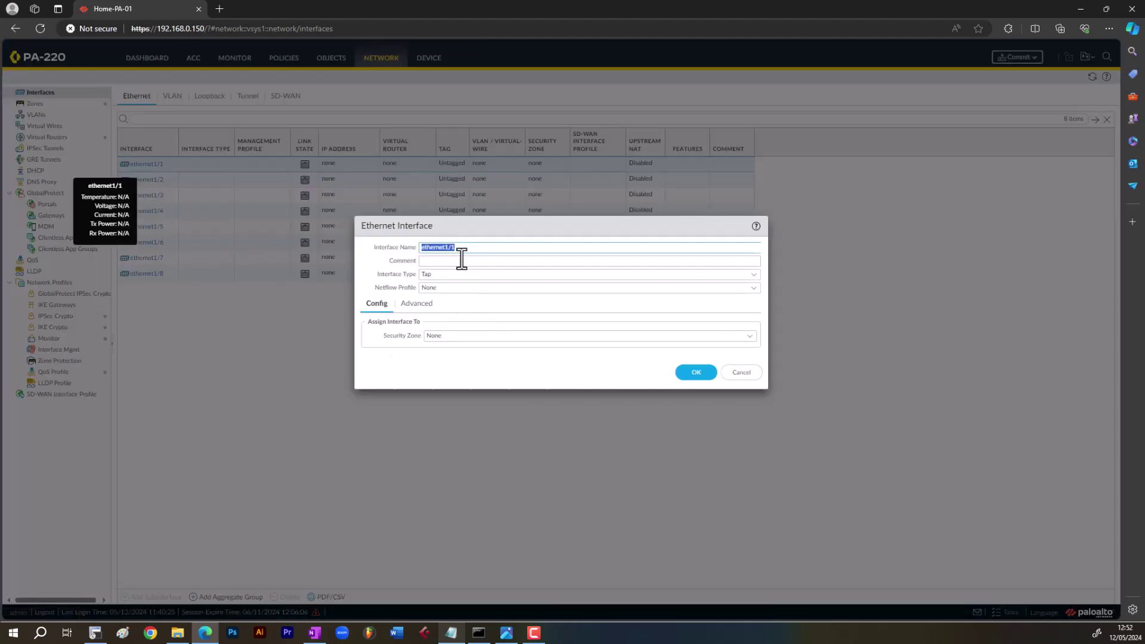
left_click(463, 259)
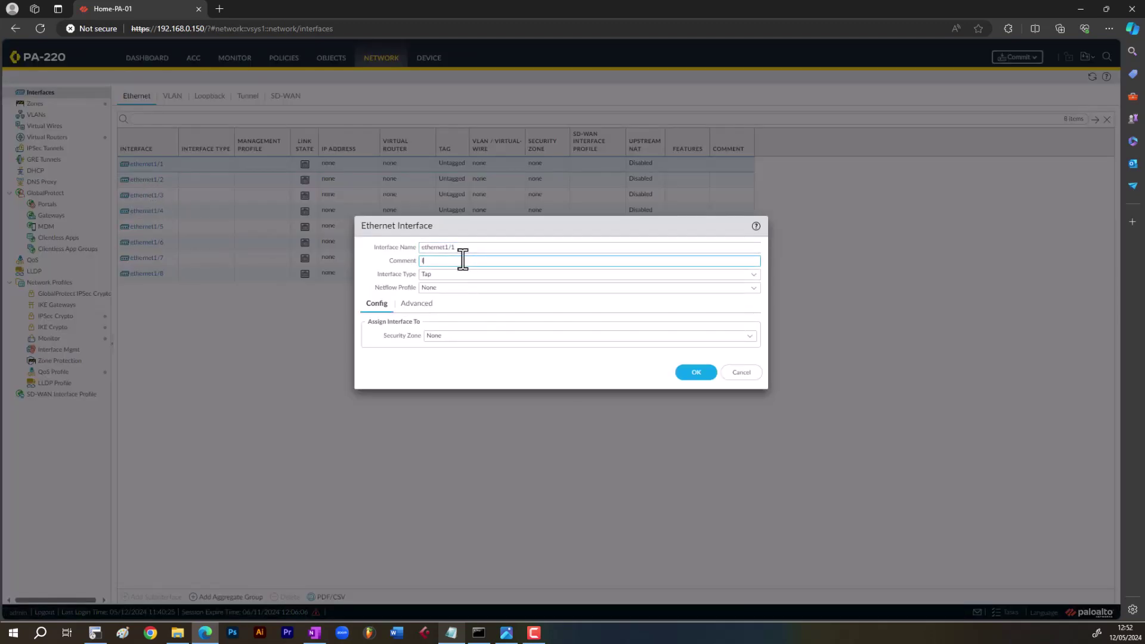
type("Inside Network")
left_click(761, 276)
left_click(584, 336)
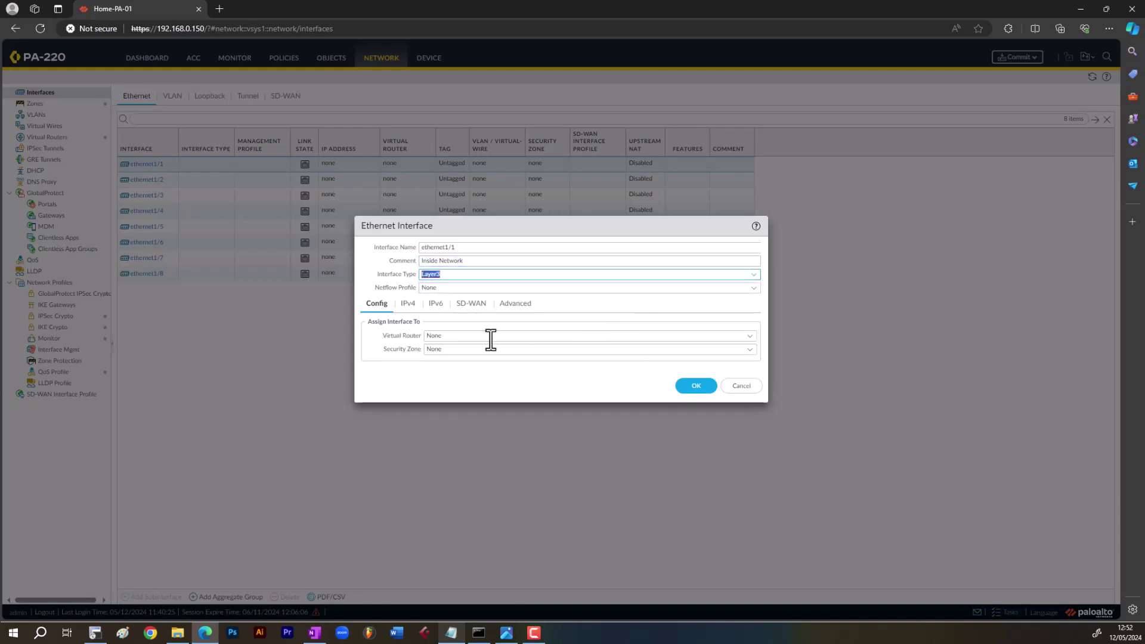
left_click(747, 336)
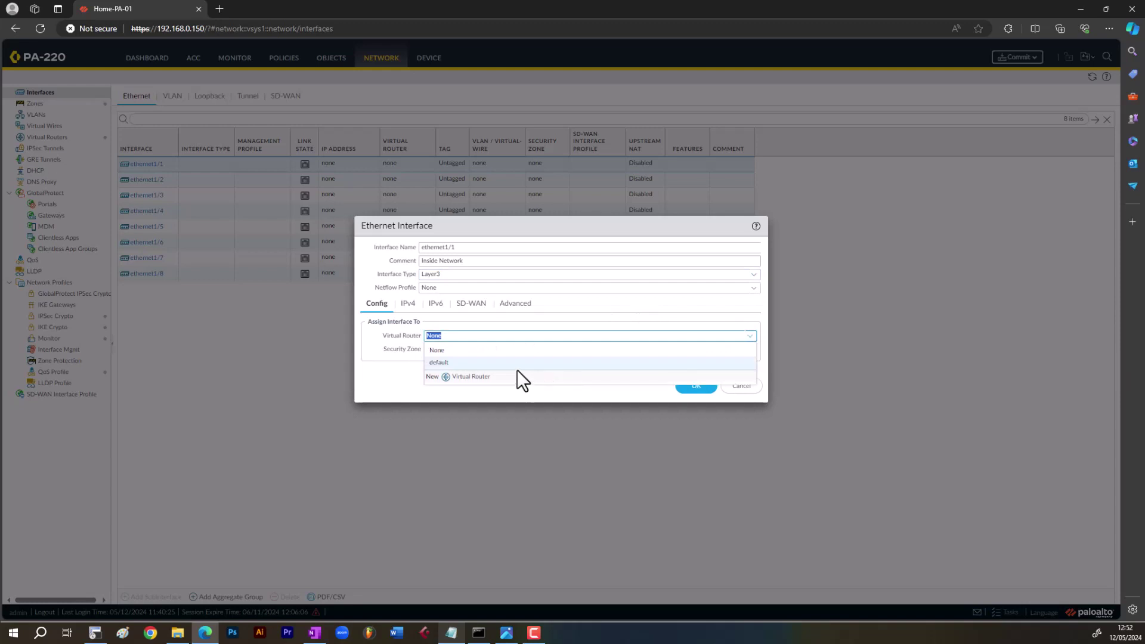
left_click(471, 363)
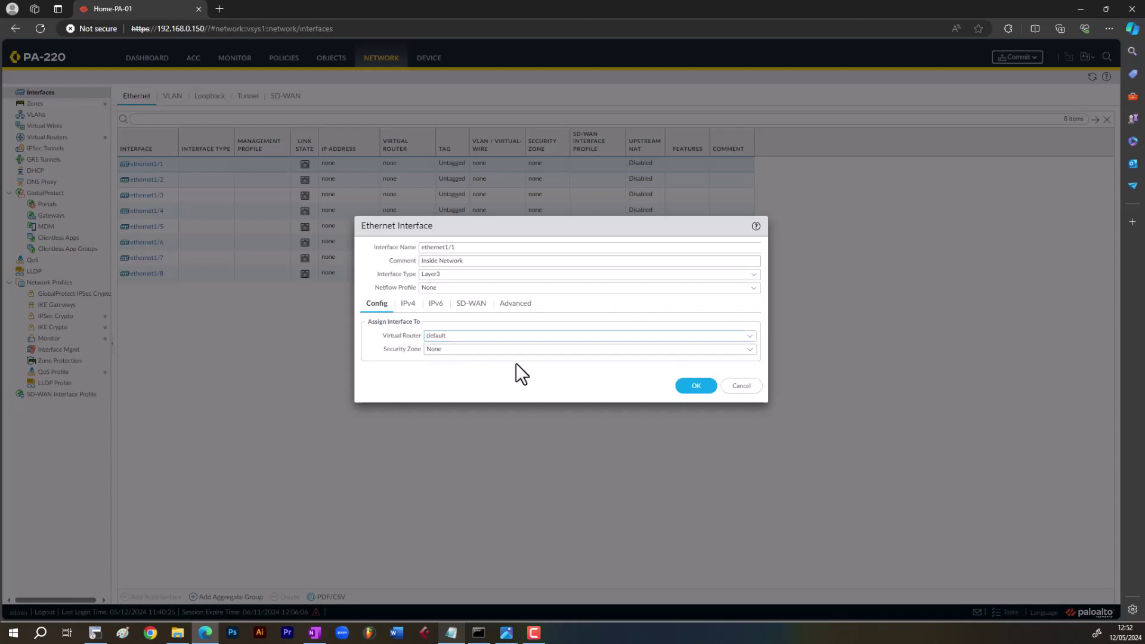
left_click(750, 352)
left_click(489, 383)
left_click(408, 304)
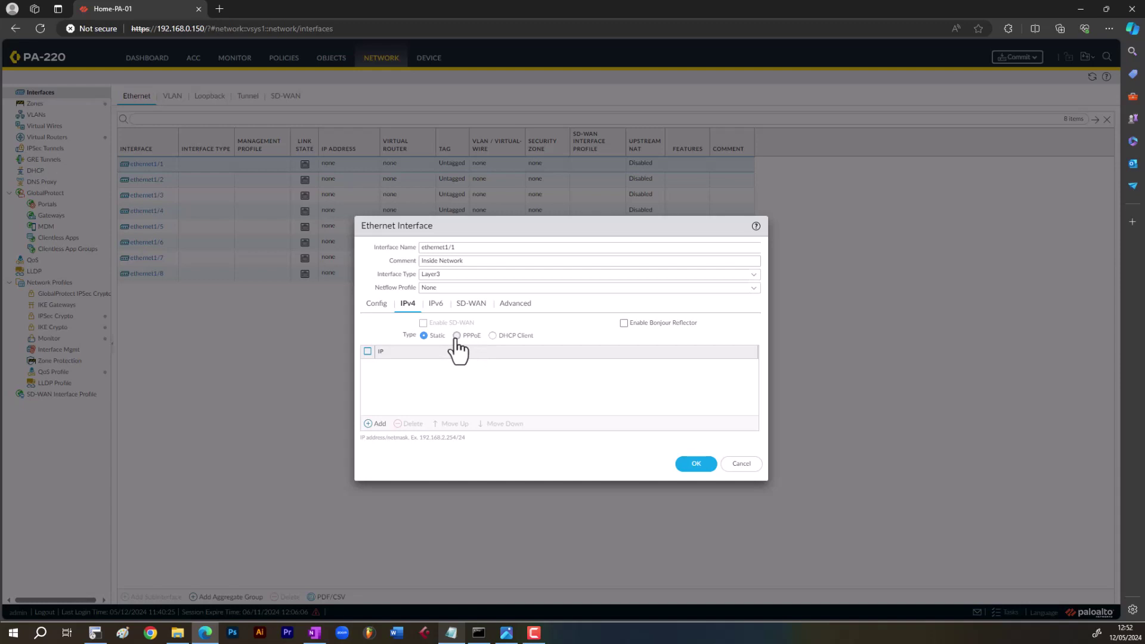
- Keep ethernet1/1's IPv4 addressing Static and add the address 192.168.10.1/24
left_click(457, 336)
left_click(492, 336)
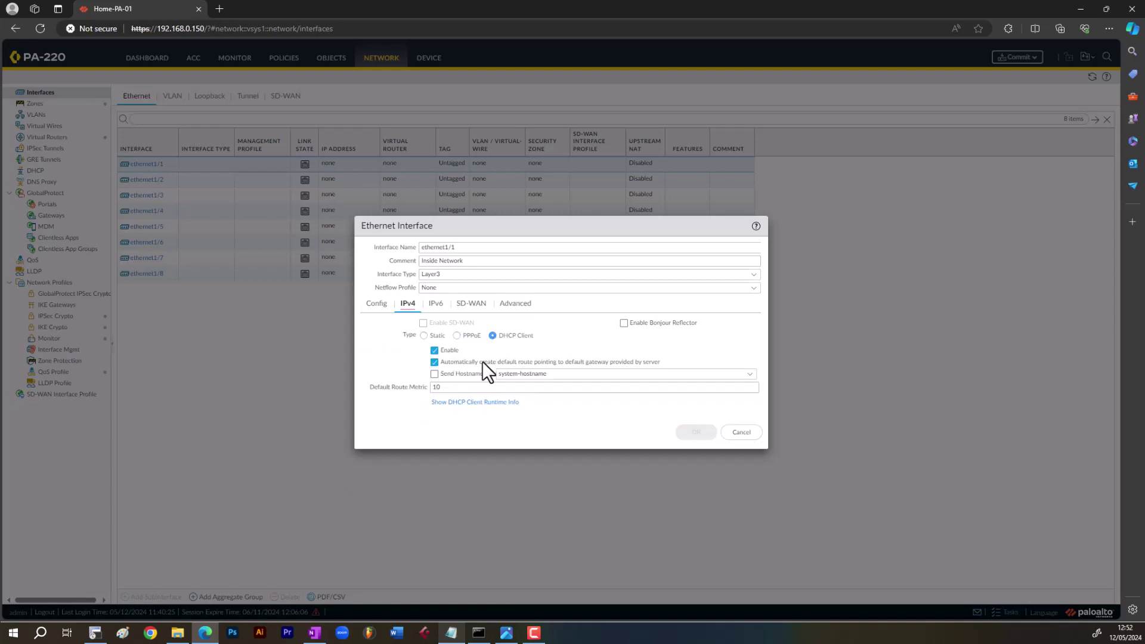
left_click(424, 335)
left_click(379, 424)
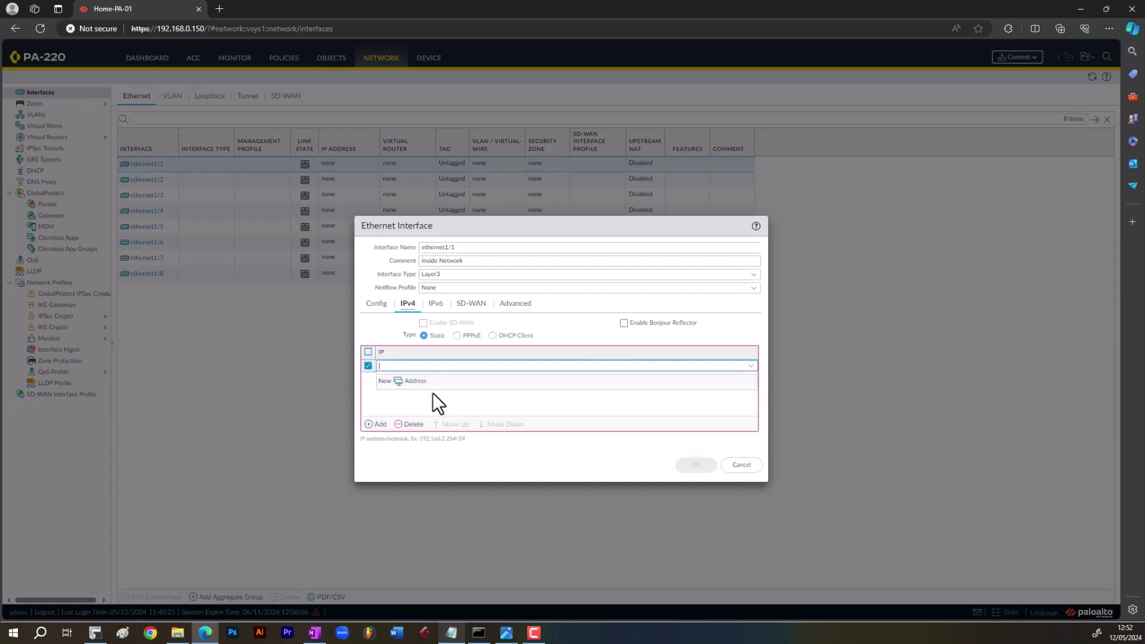
type("192.168.10.1/2")
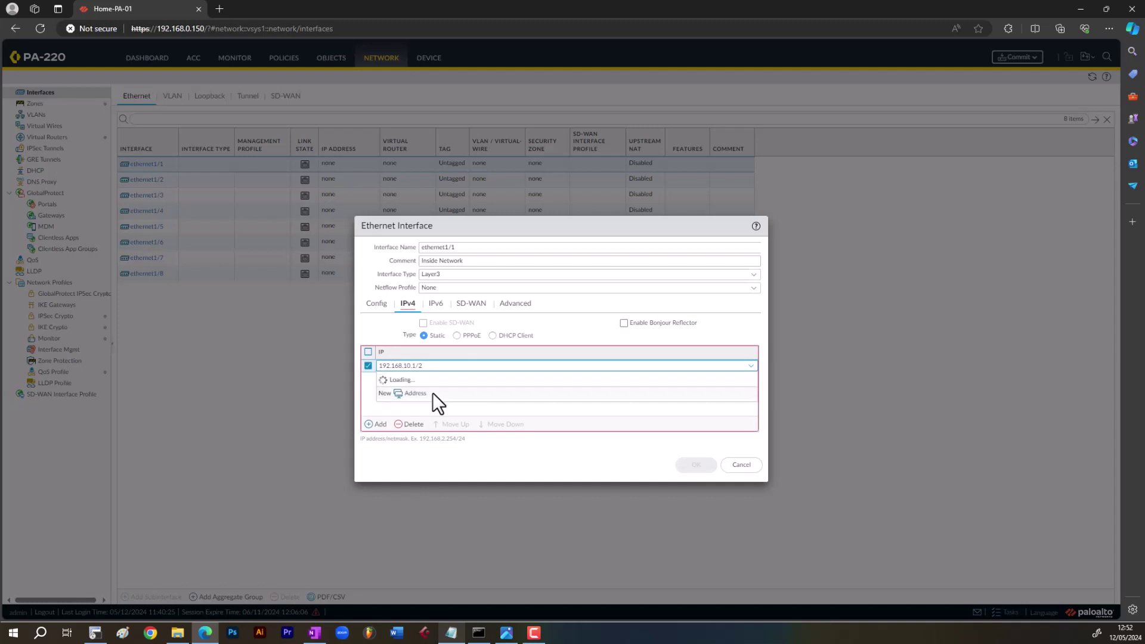
type("4")
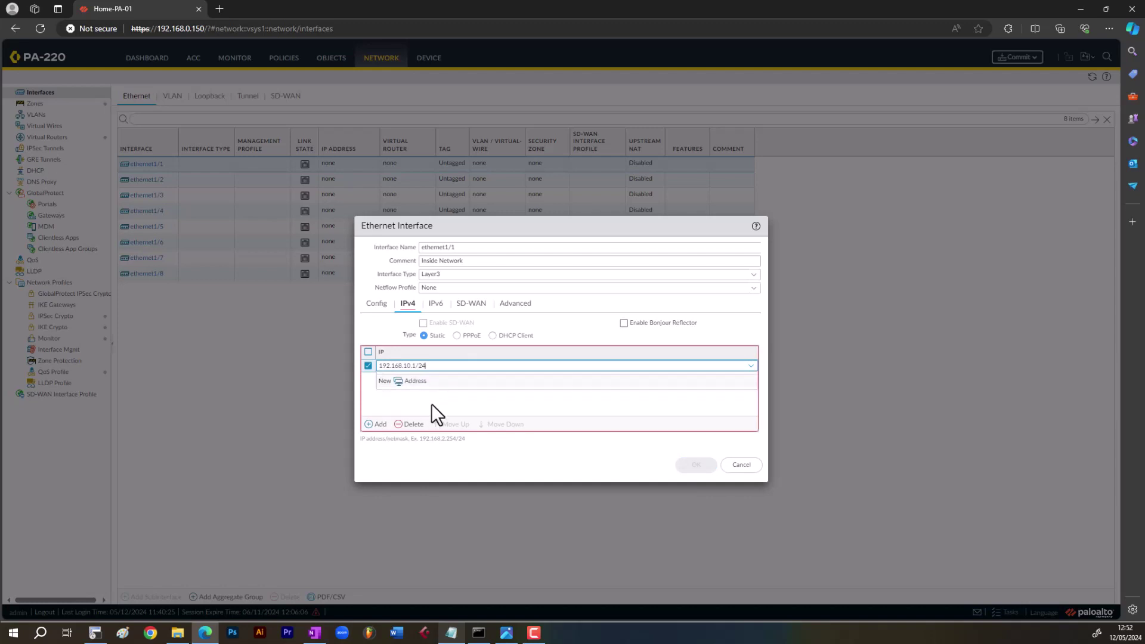
left_click(453, 369)
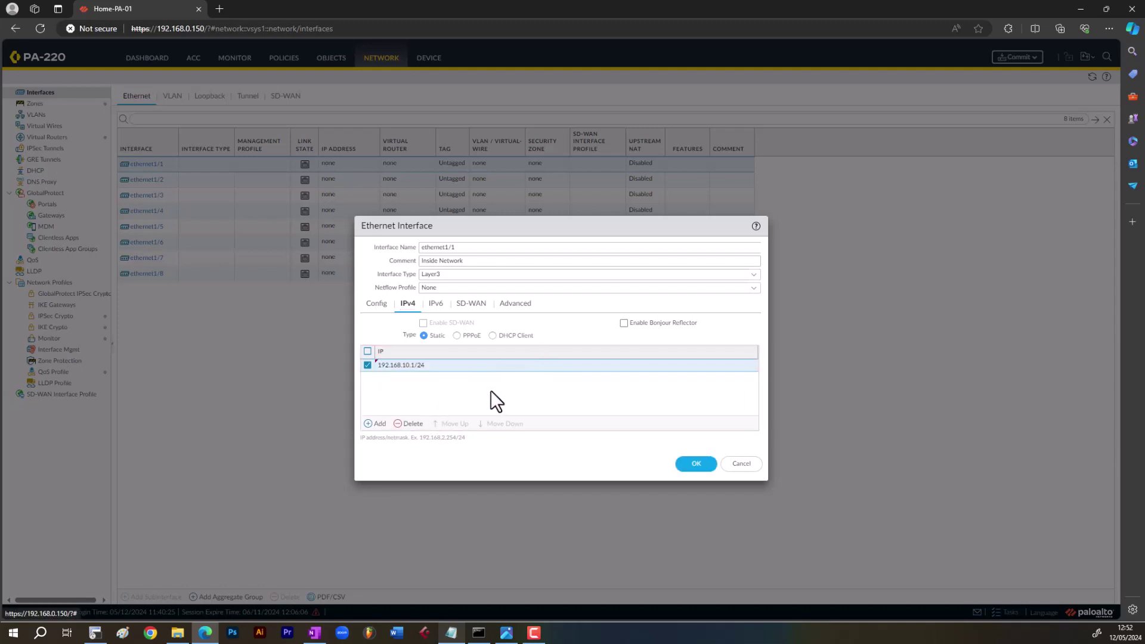
left_click(518, 304)
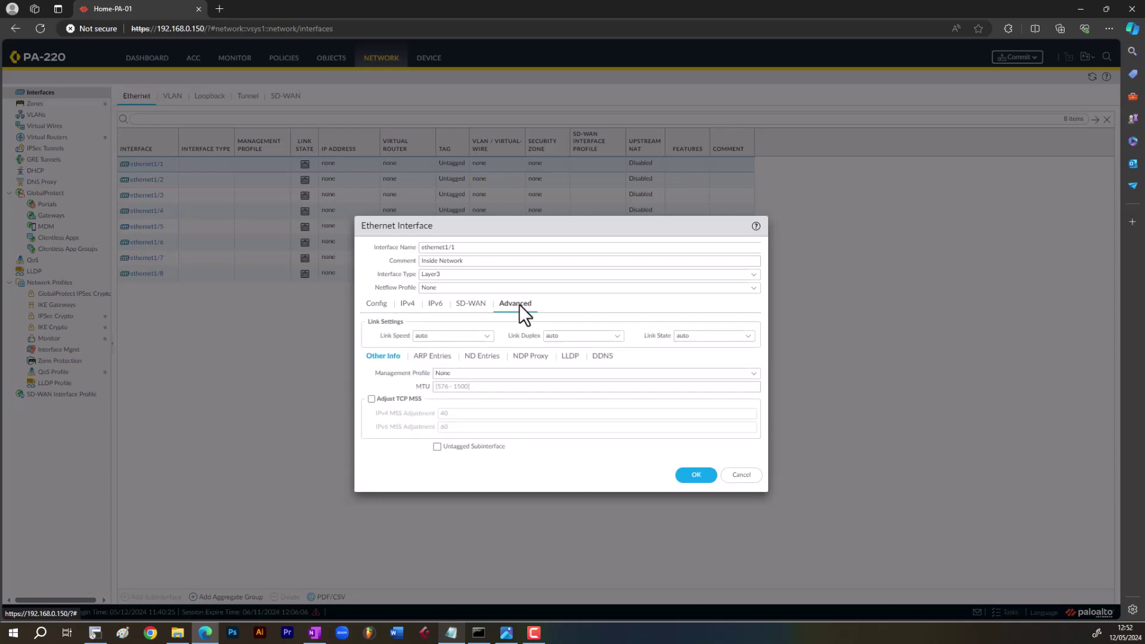
- Create a new interface management profile named 'Ping' with only Ping allowed
left_click(428, 371)
left_click(400, 383)
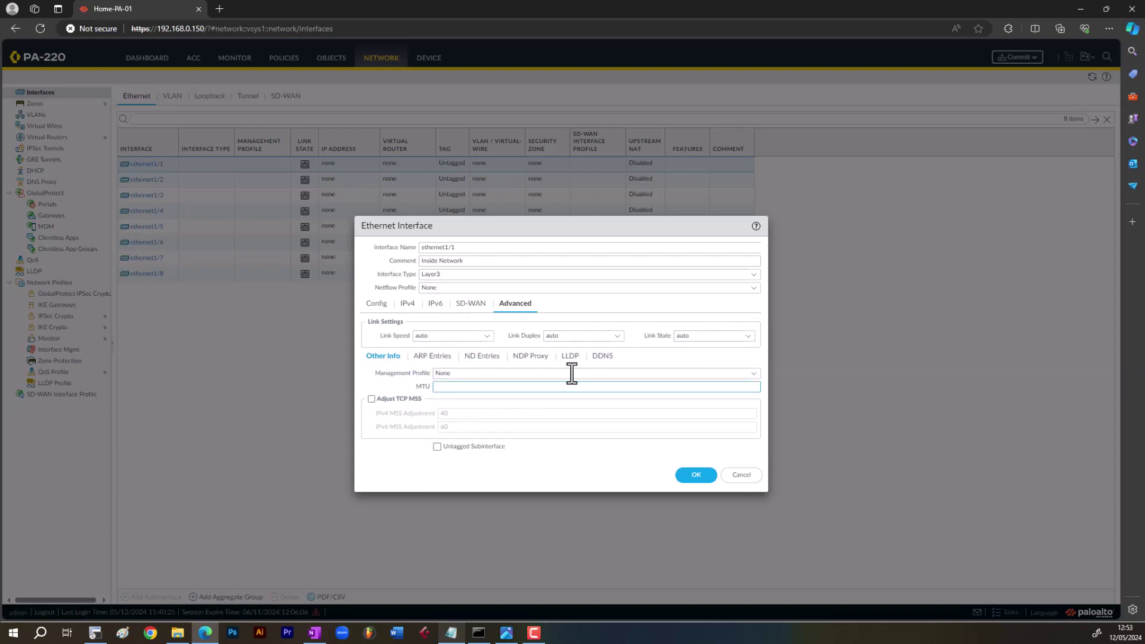
left_click(754, 374)
left_click(753, 374)
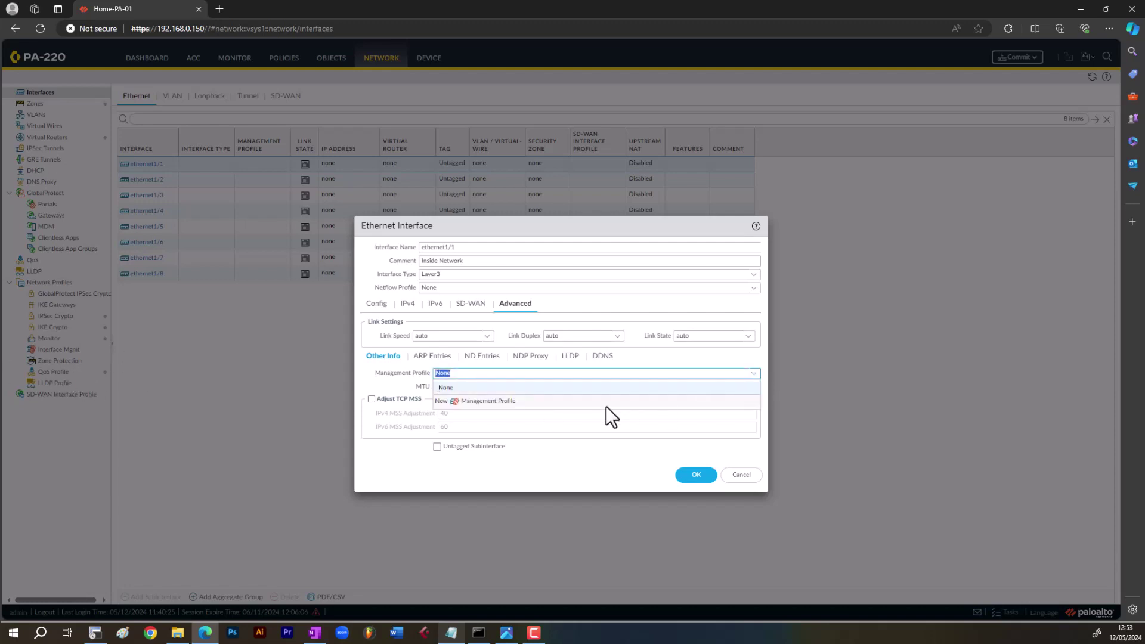
left_click(502, 406)
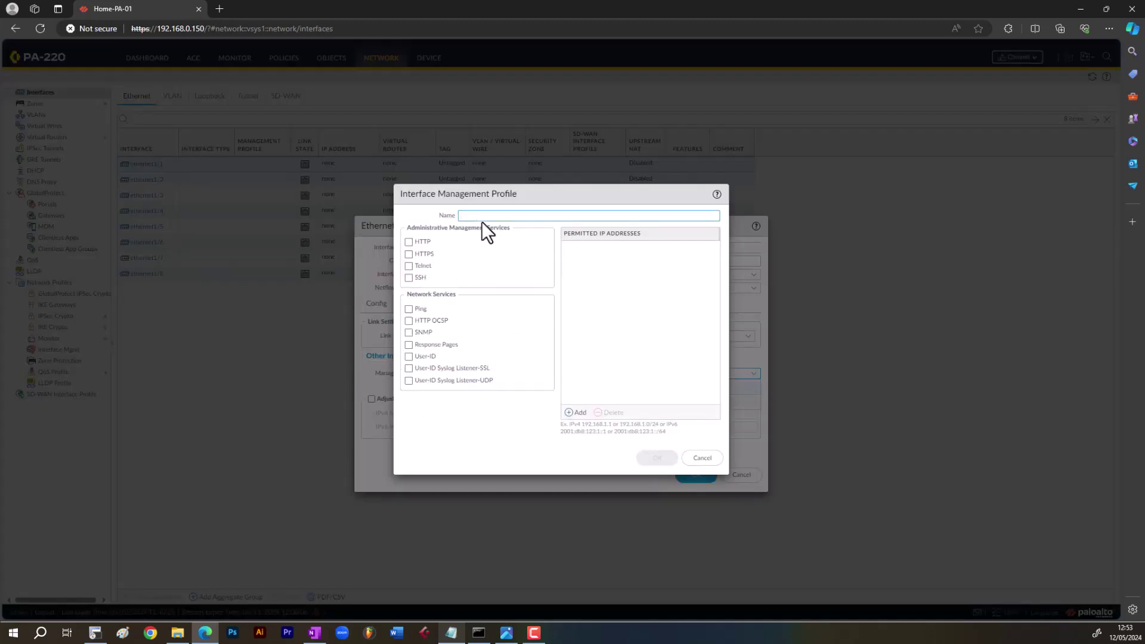
type("Ping")
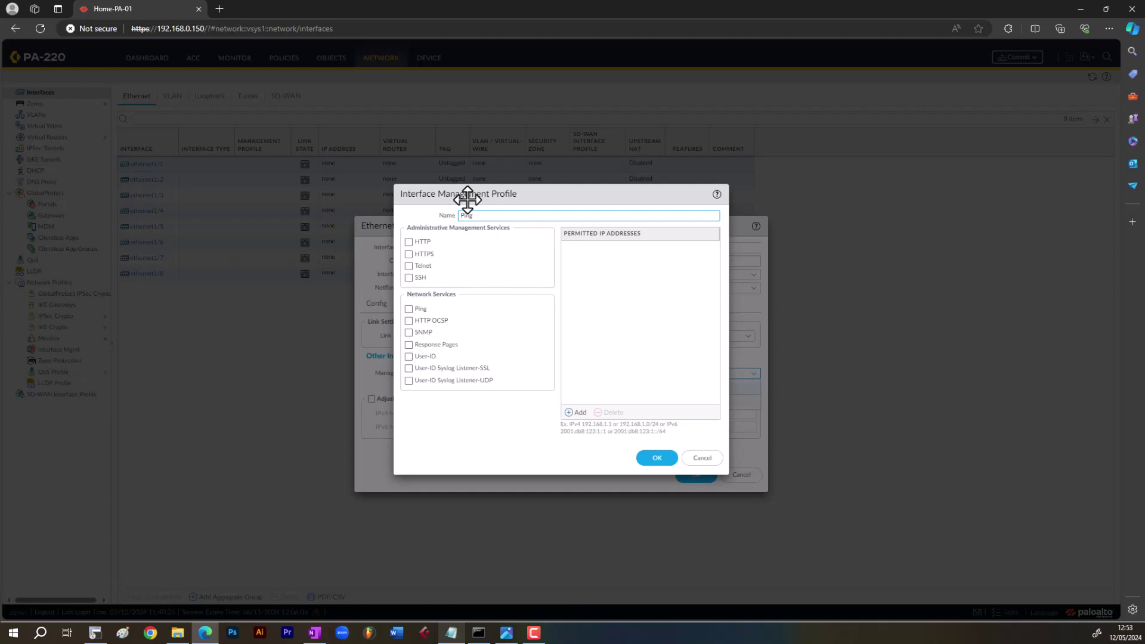
left_click(409, 309)
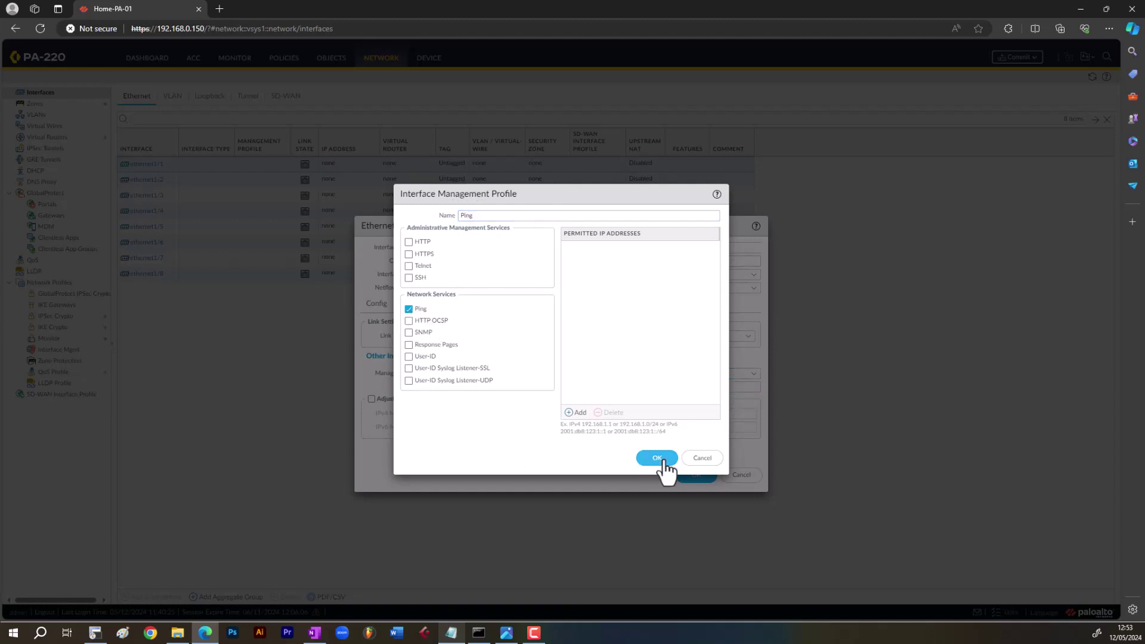
left_click(662, 459)
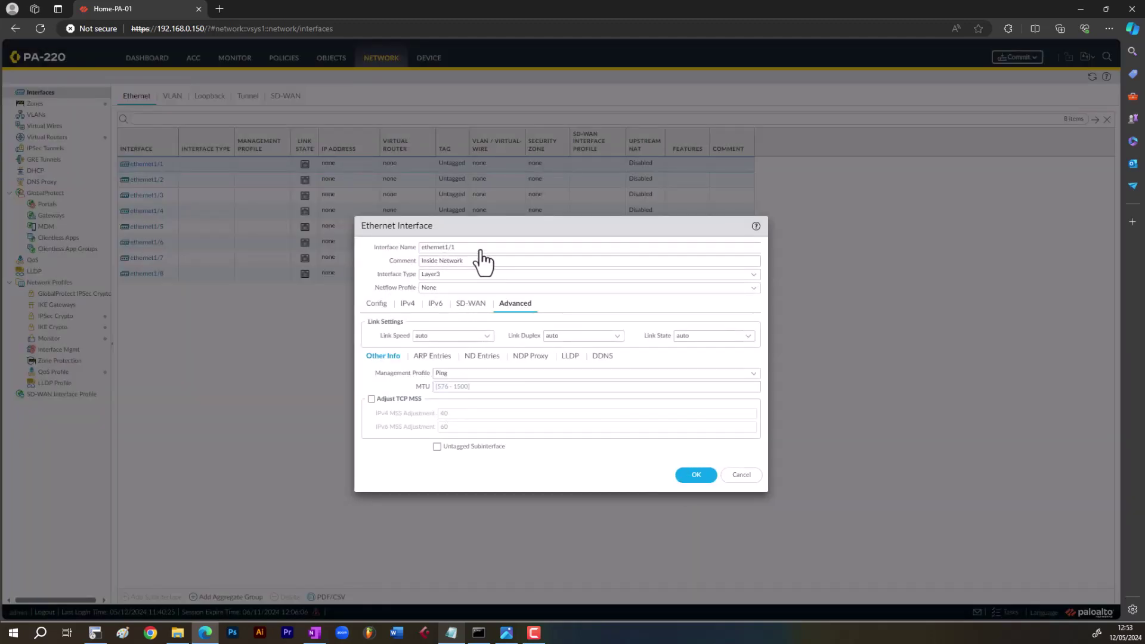
- Review ethernet1/1's Config, IPv4 and Advanced settings and save the interface
left_click(378, 305)
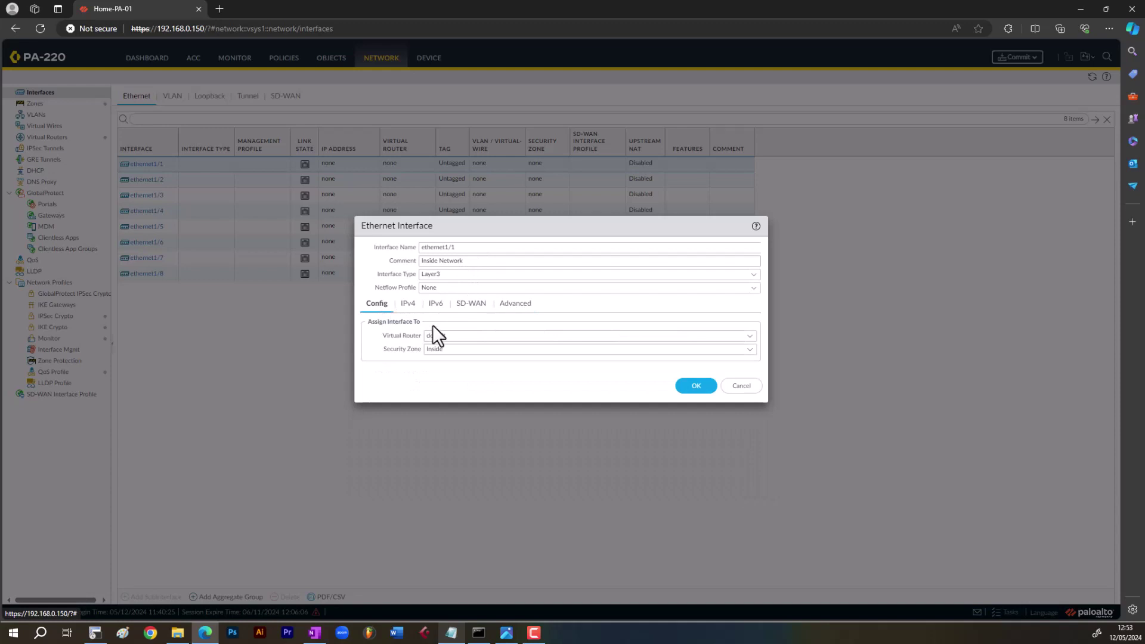
triple_click(421, 334)
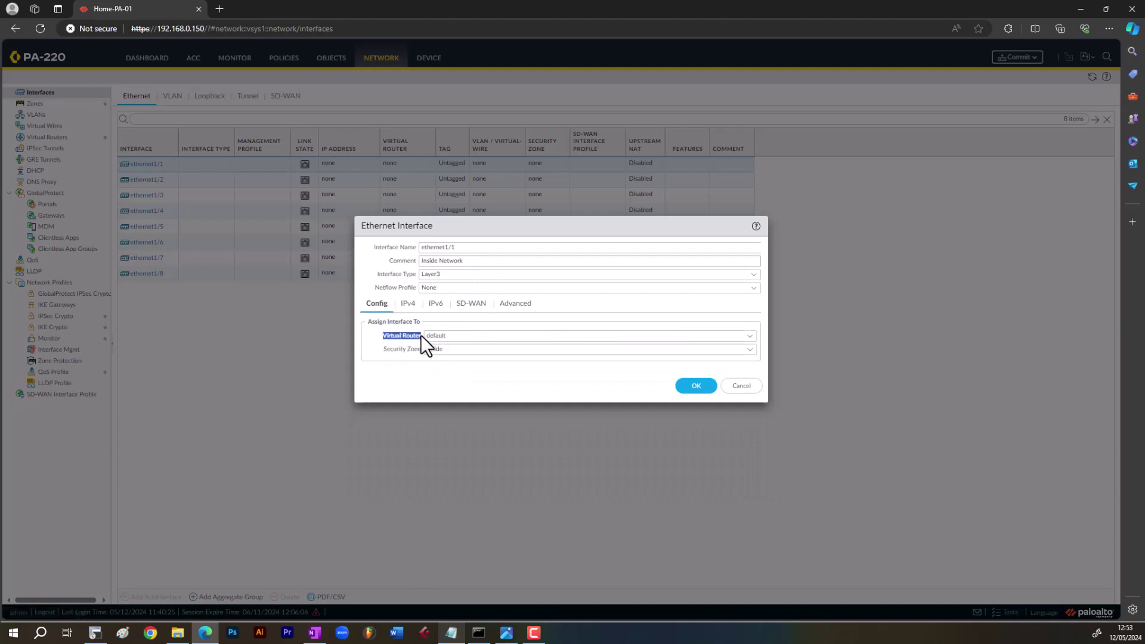
left_click(399, 356)
left_click(409, 304)
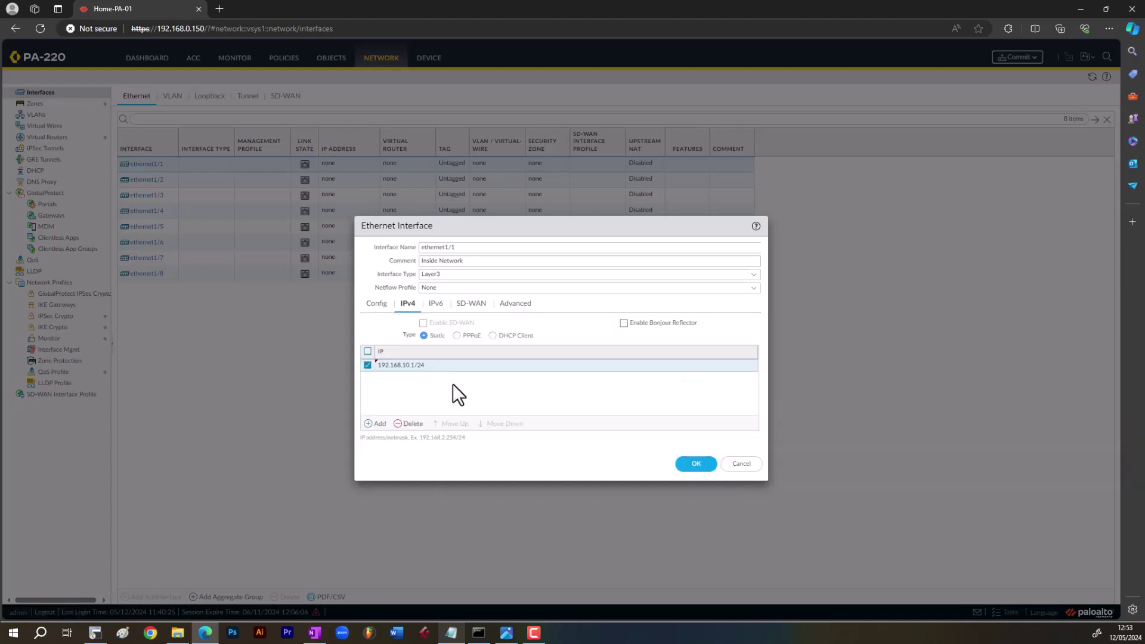
left_click(514, 304)
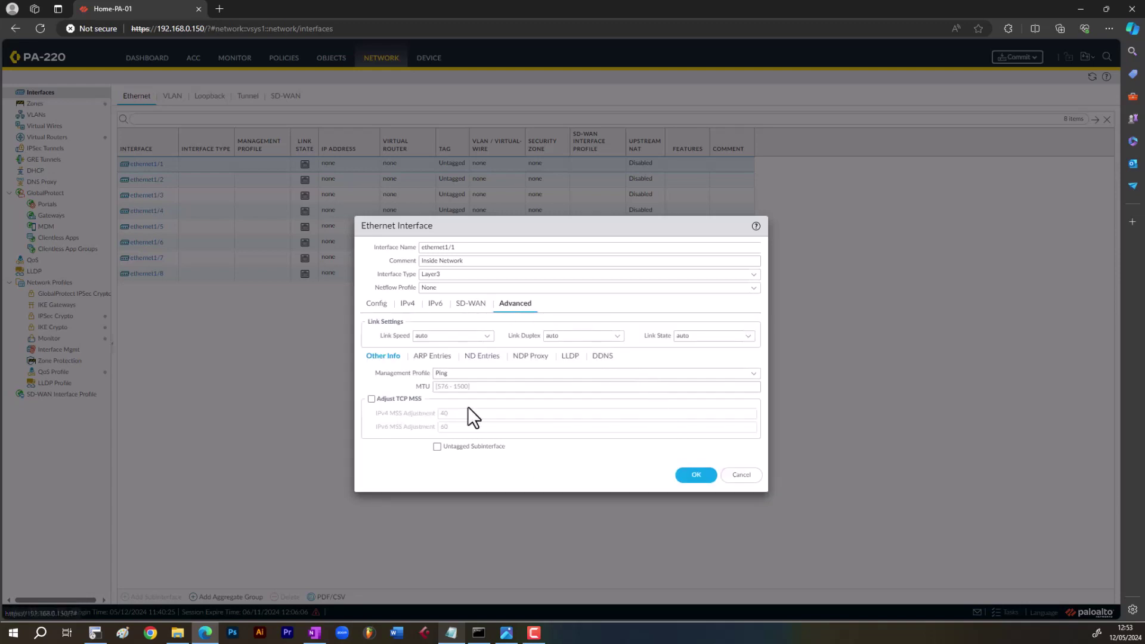
left_click(695, 475)
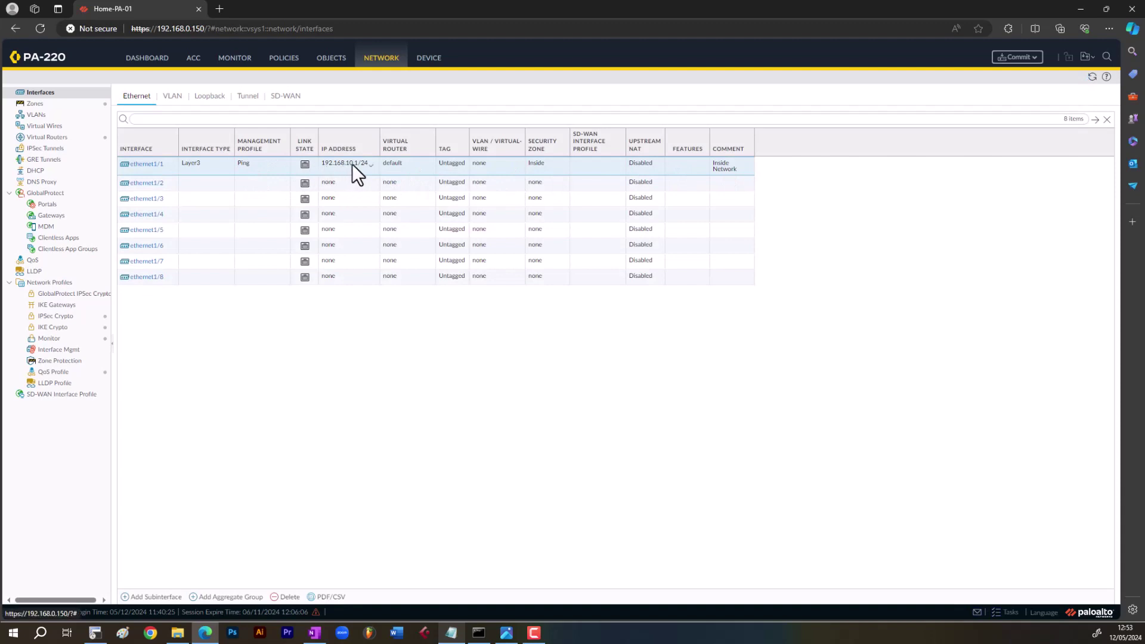
- Set ethernet1/2 to comment 'DMZ', type Layer3, virtual router default, zone DMZ
left_click(140, 185)
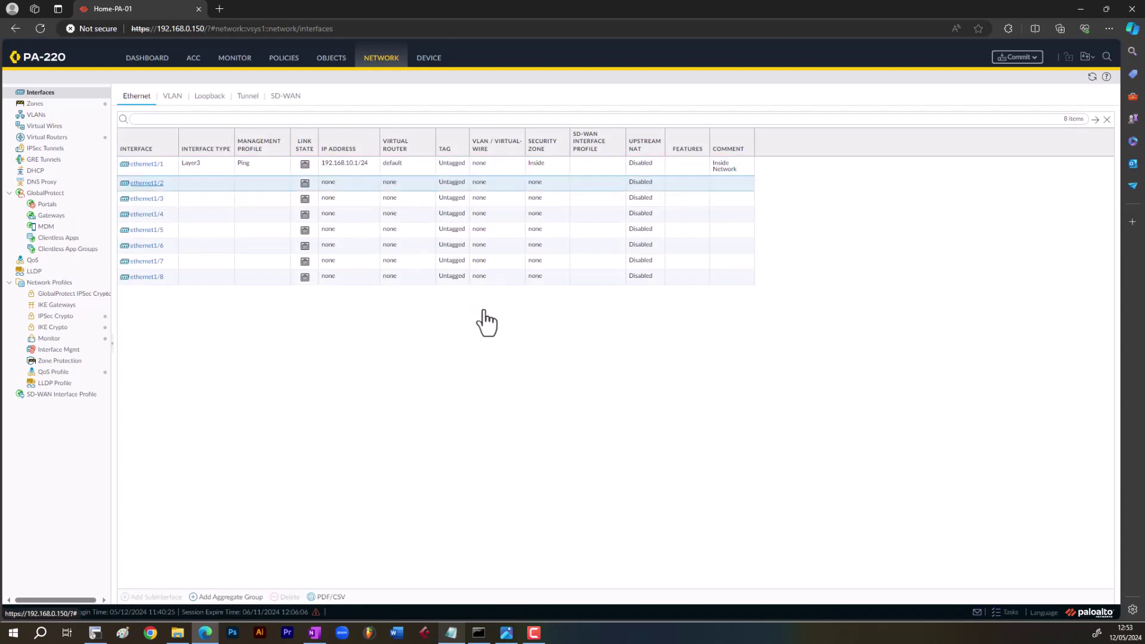
left_click(149, 183)
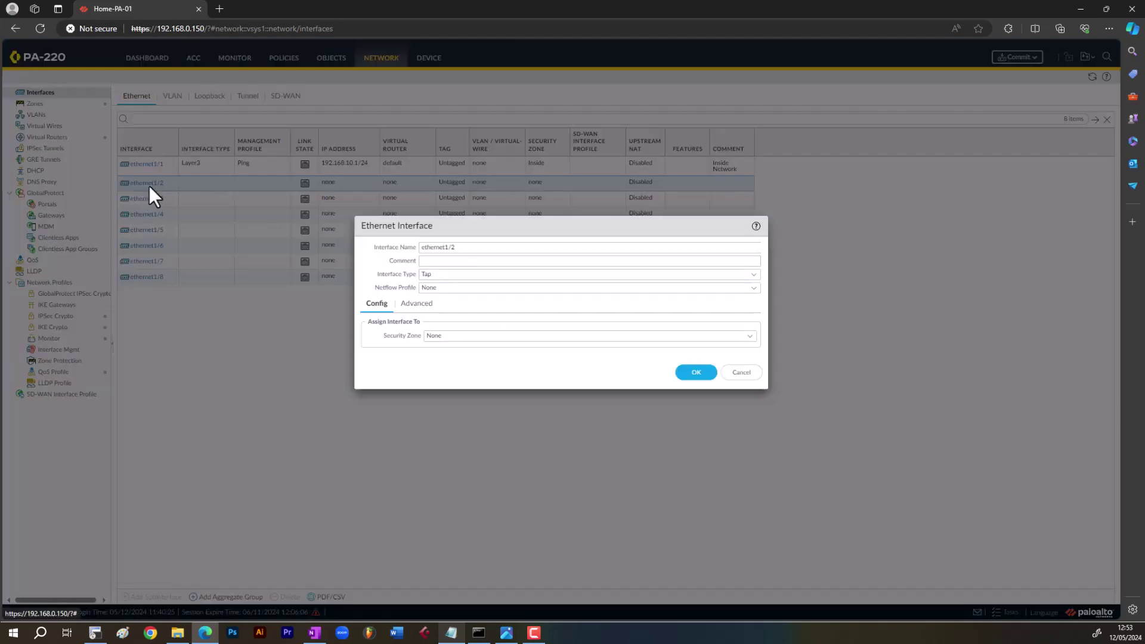
left_click(477, 260)
type("DMZ")
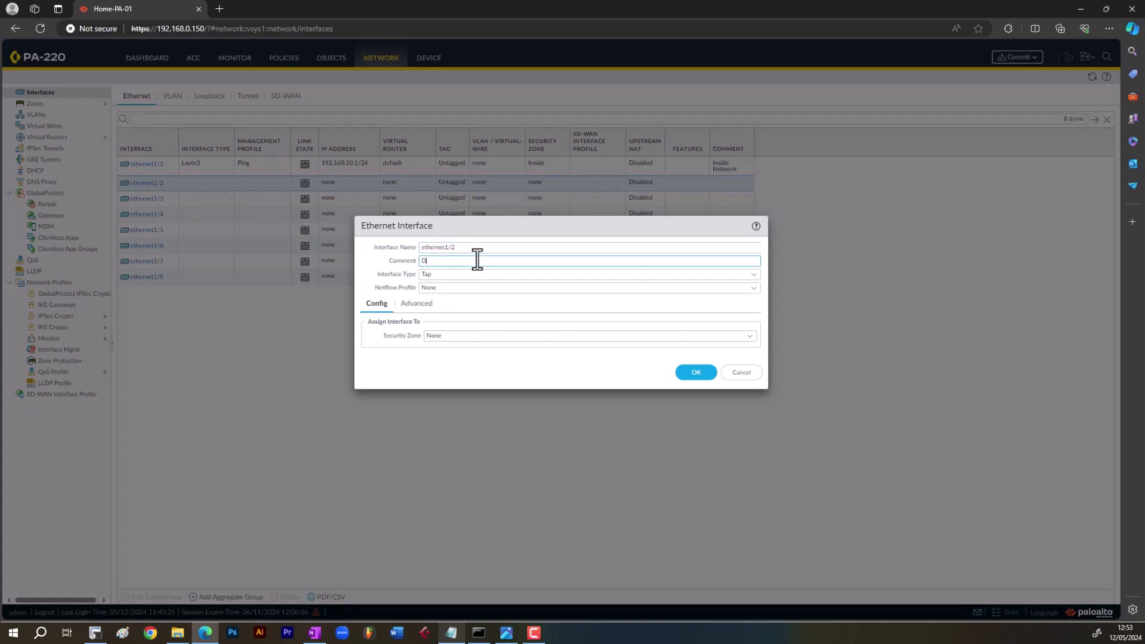
left_click(753, 276)
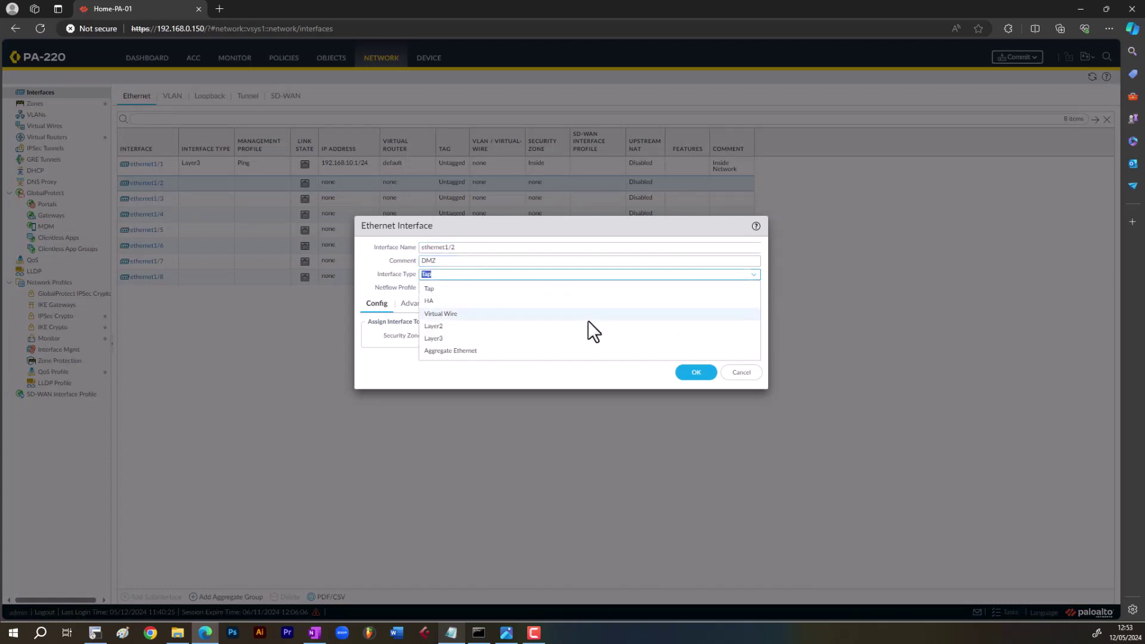
left_click(473, 340)
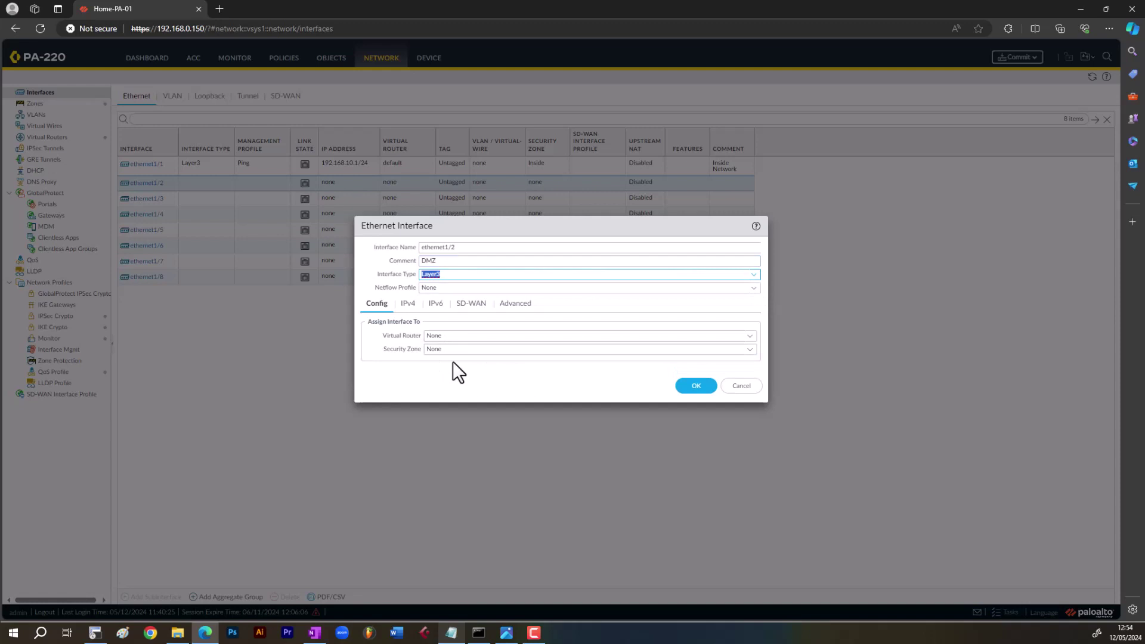
left_click(750, 336)
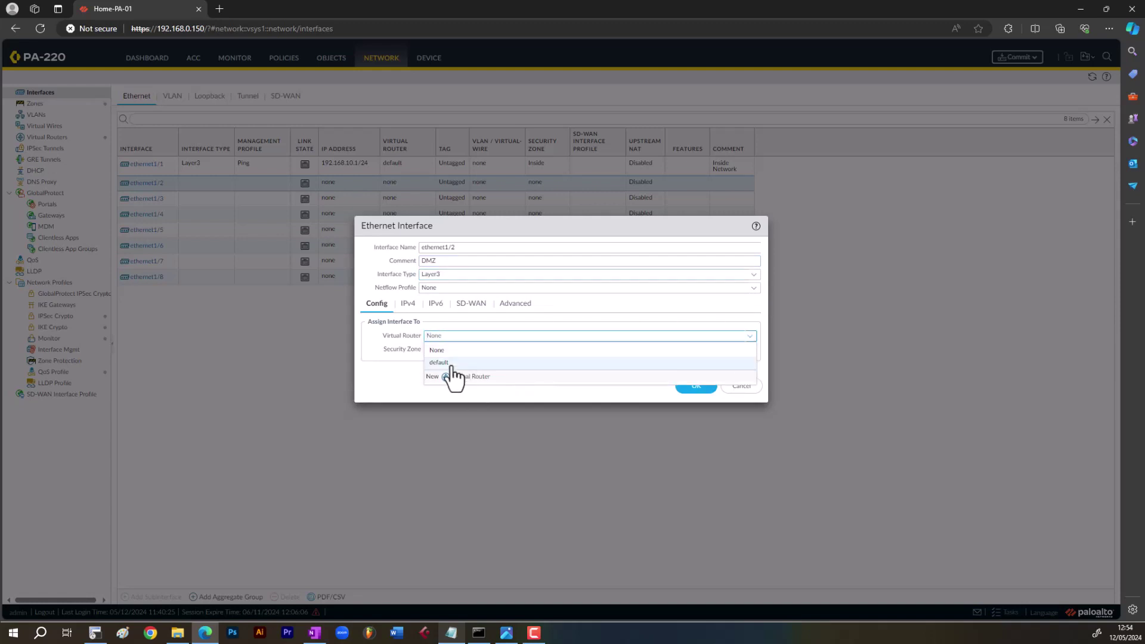
left_click(446, 362)
left_click(750, 350)
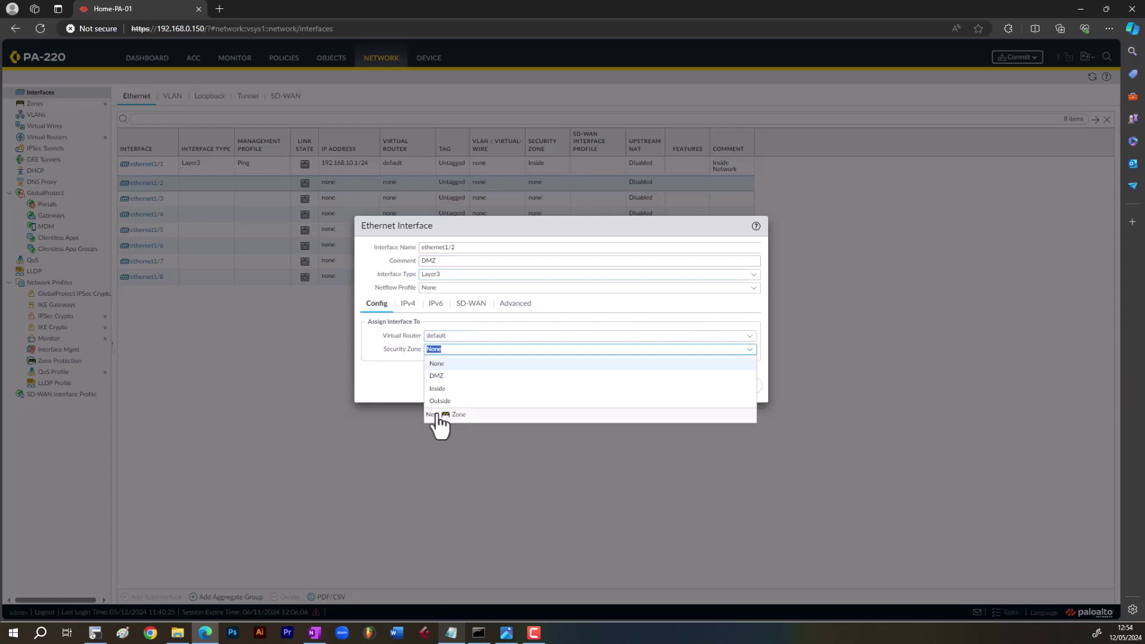
left_click(460, 377)
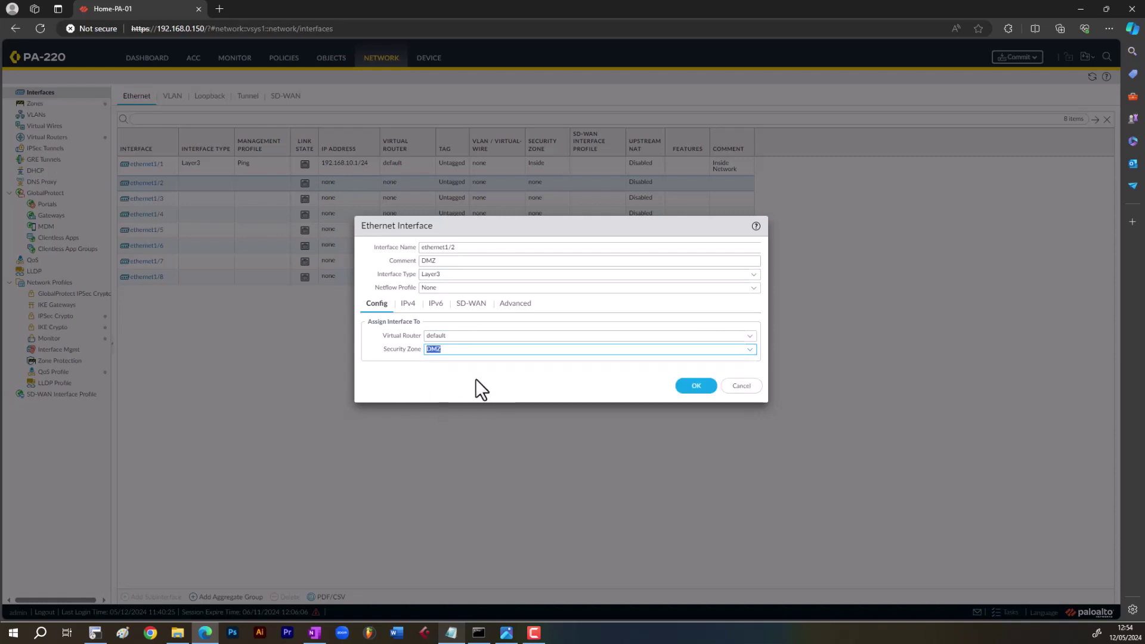
- Give ethernet1/2 the address 192.168.20.1/24 and the Ping management profile, and save it
left_click(405, 303)
left_click(379, 423)
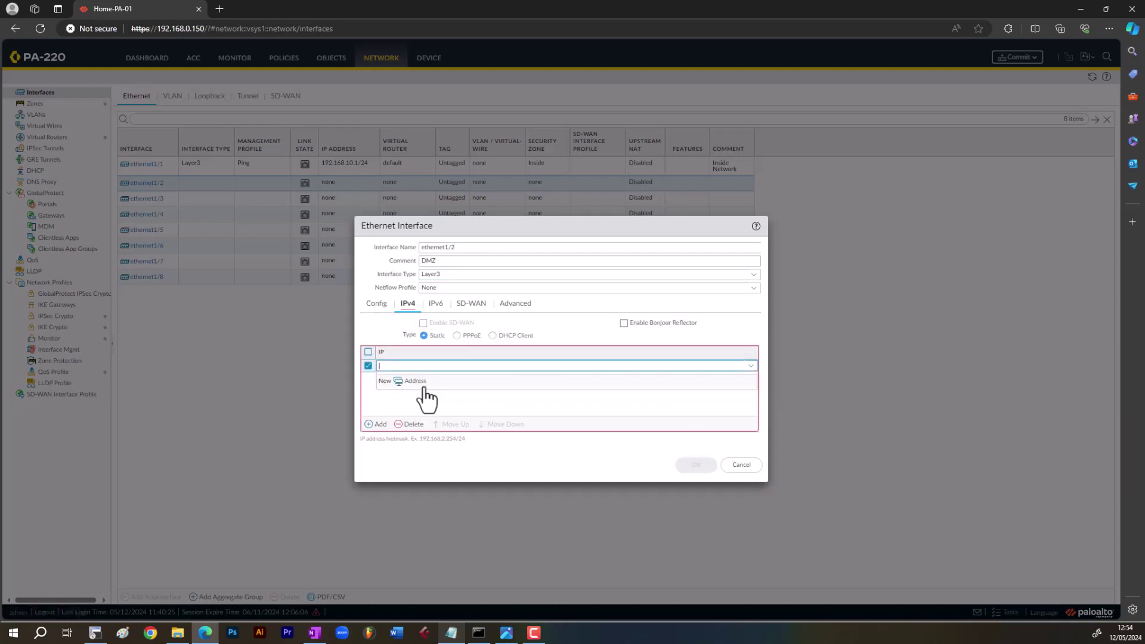
type("192.168")
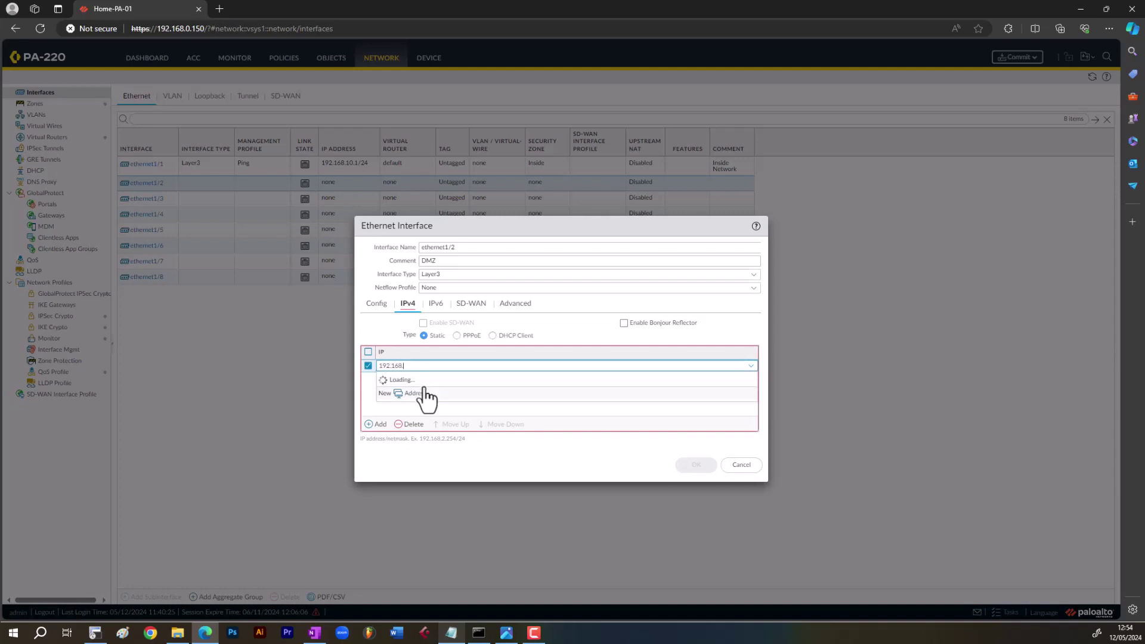
type(".20.1/2")
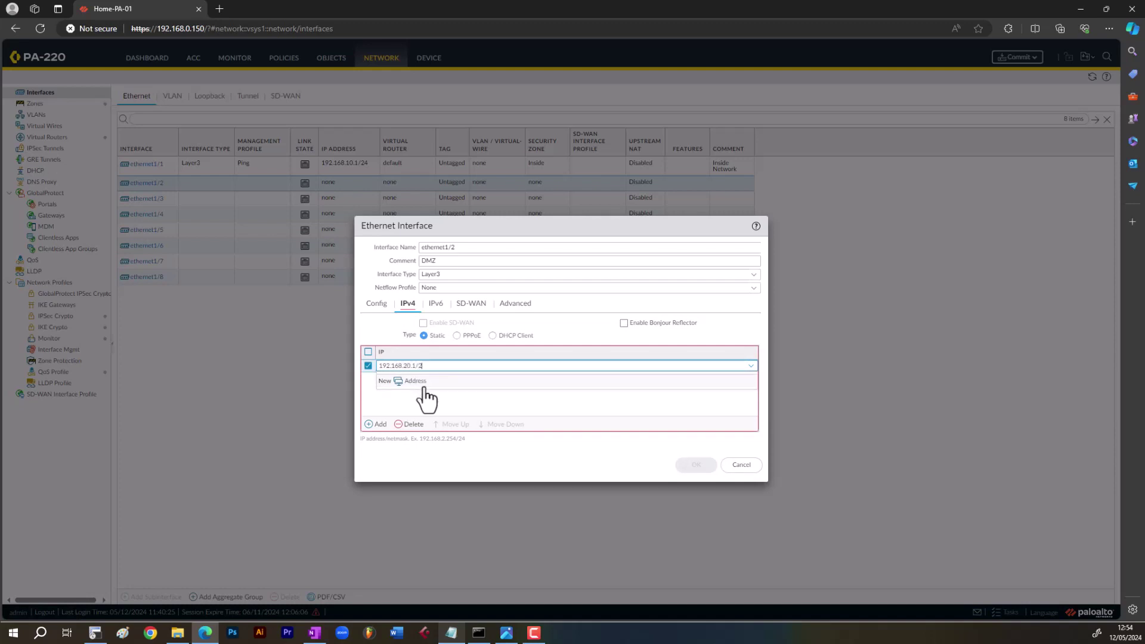
type("4")
left_click(459, 409)
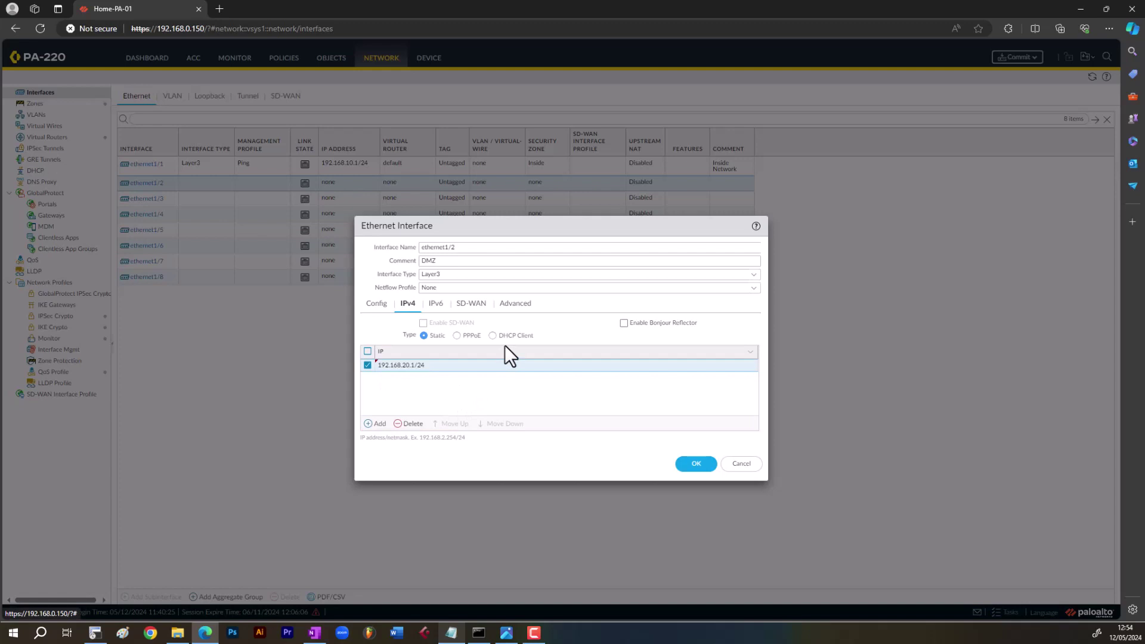
left_click(516, 305)
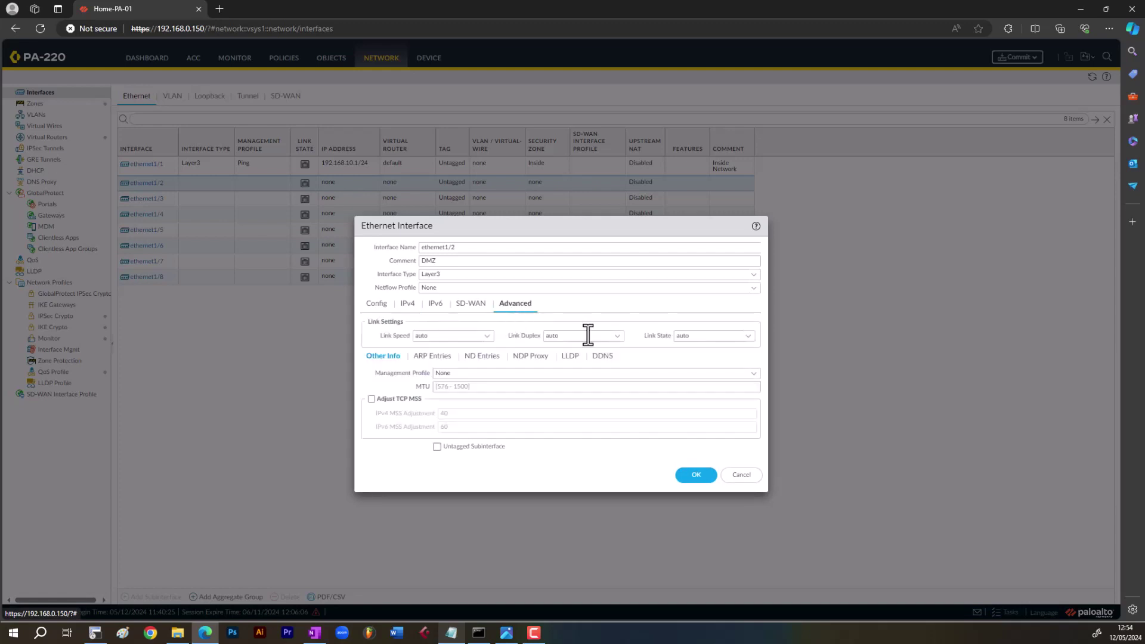
left_click(753, 373)
left_click(471, 401)
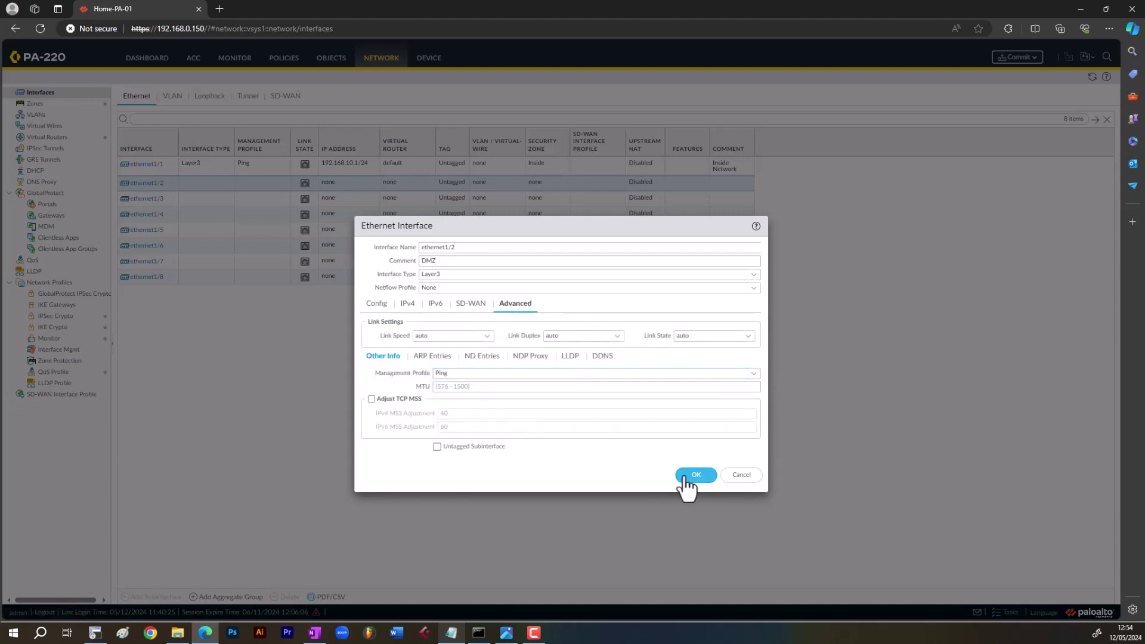
left_click(695, 476)
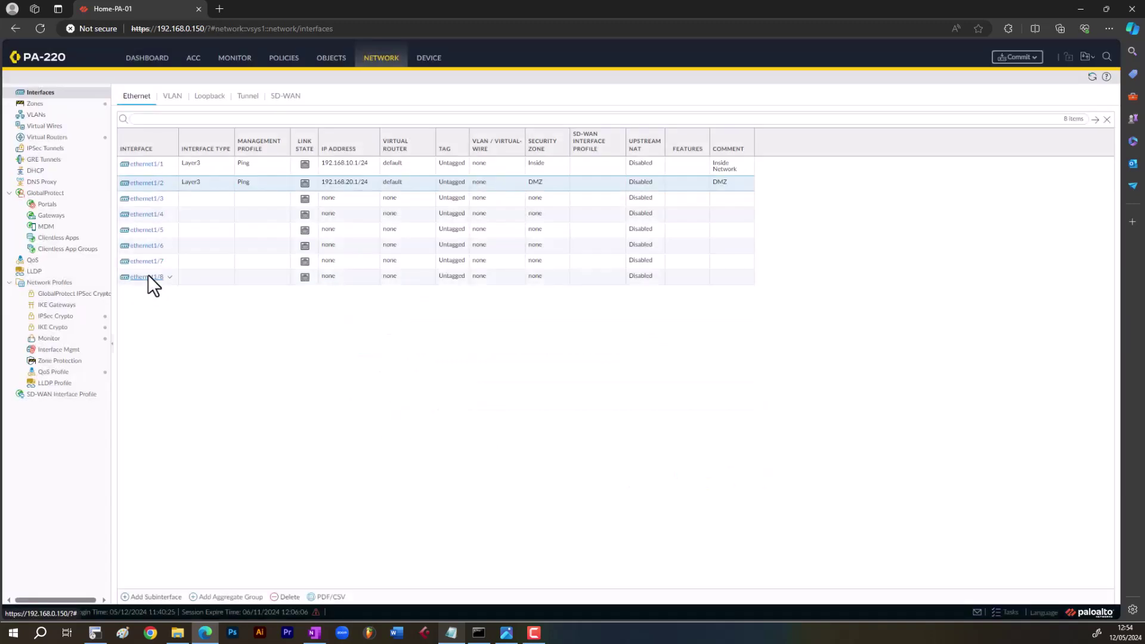
left_click(148, 275)
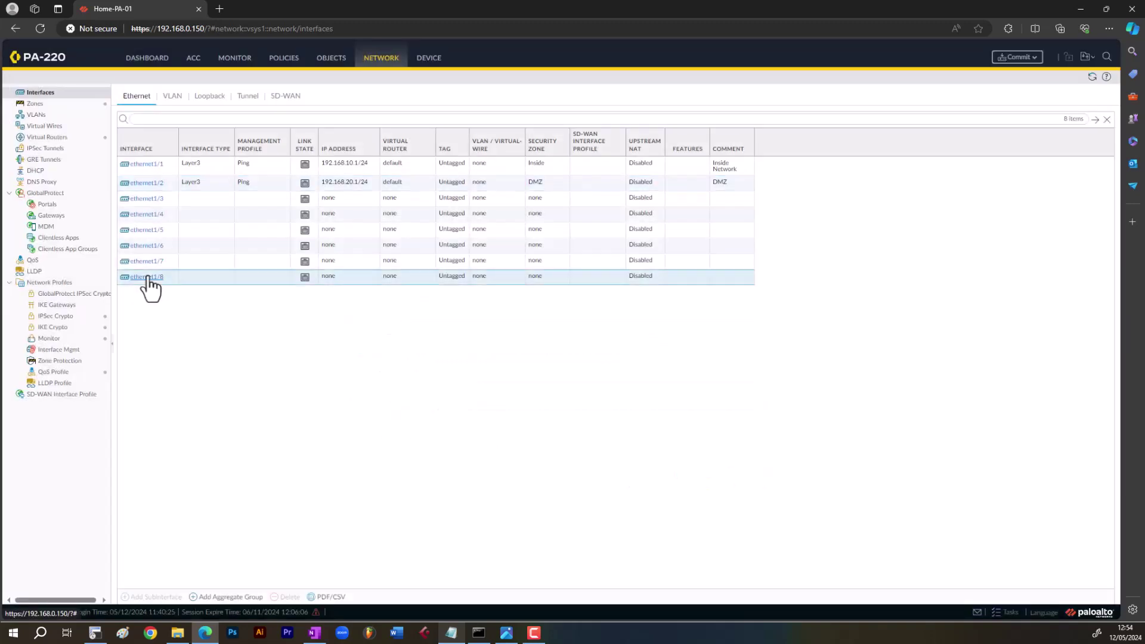
- Set ethernet1/8 to comment 'Outside', type Layer3, virtual router default, zone Outside
left_click(141, 277)
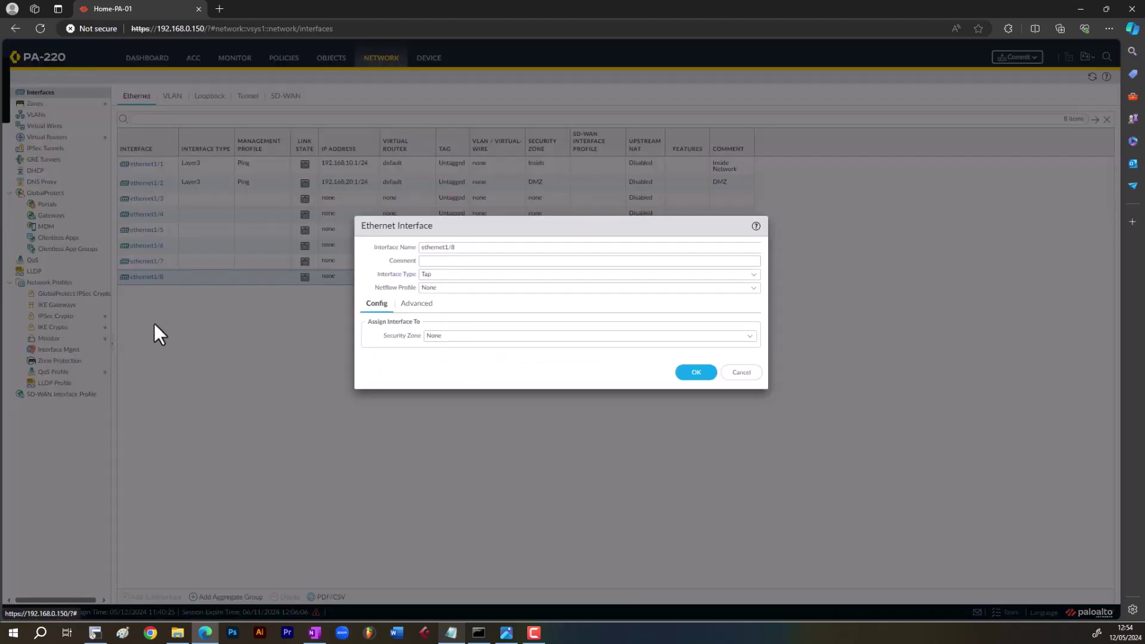
left_click(471, 262)
type("Puts")
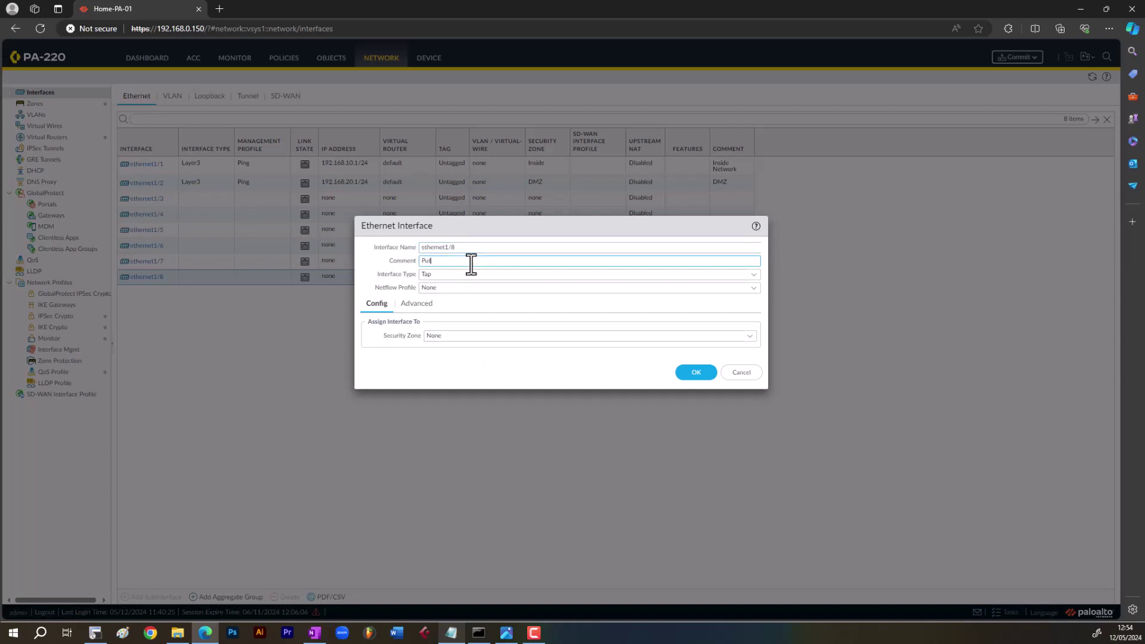
type("Outside")
left_click(752, 274)
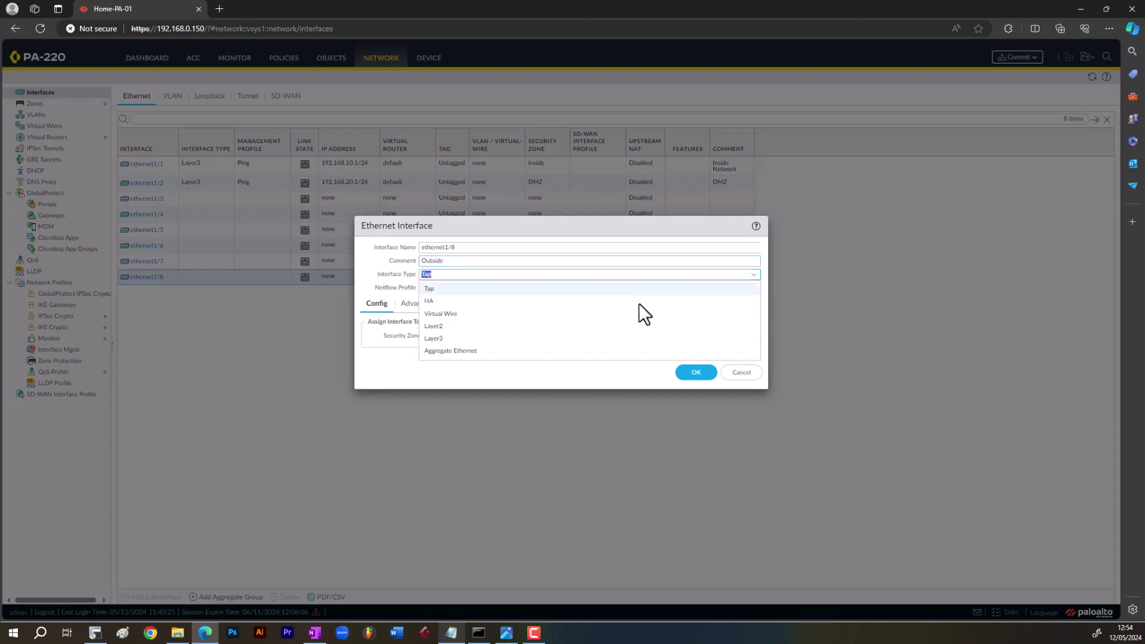
left_click(643, 338)
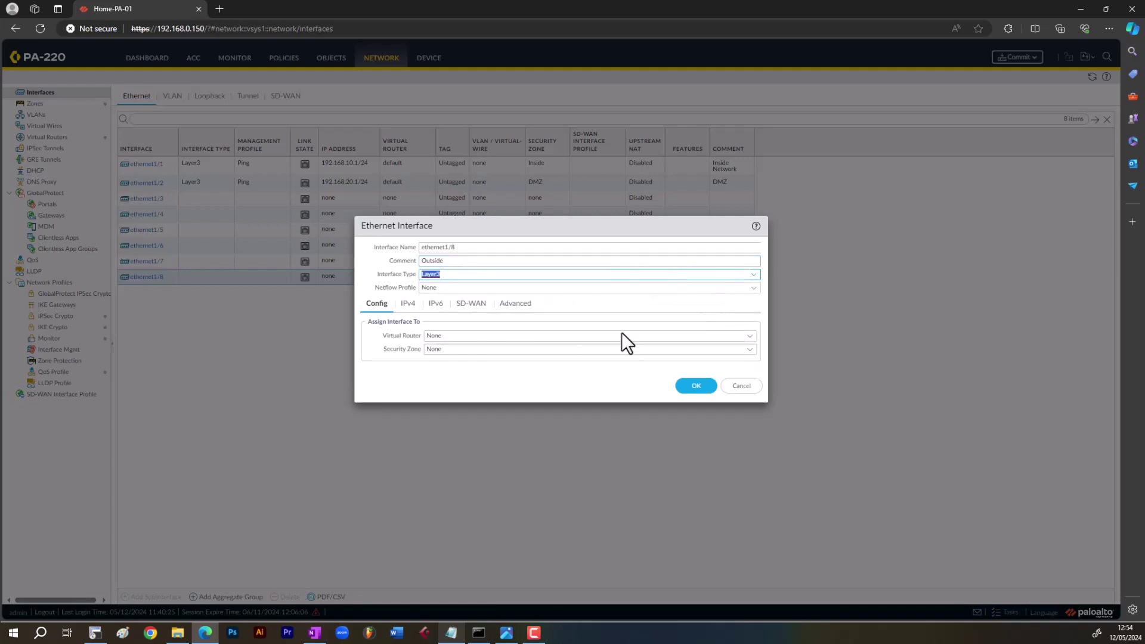
left_click(748, 337)
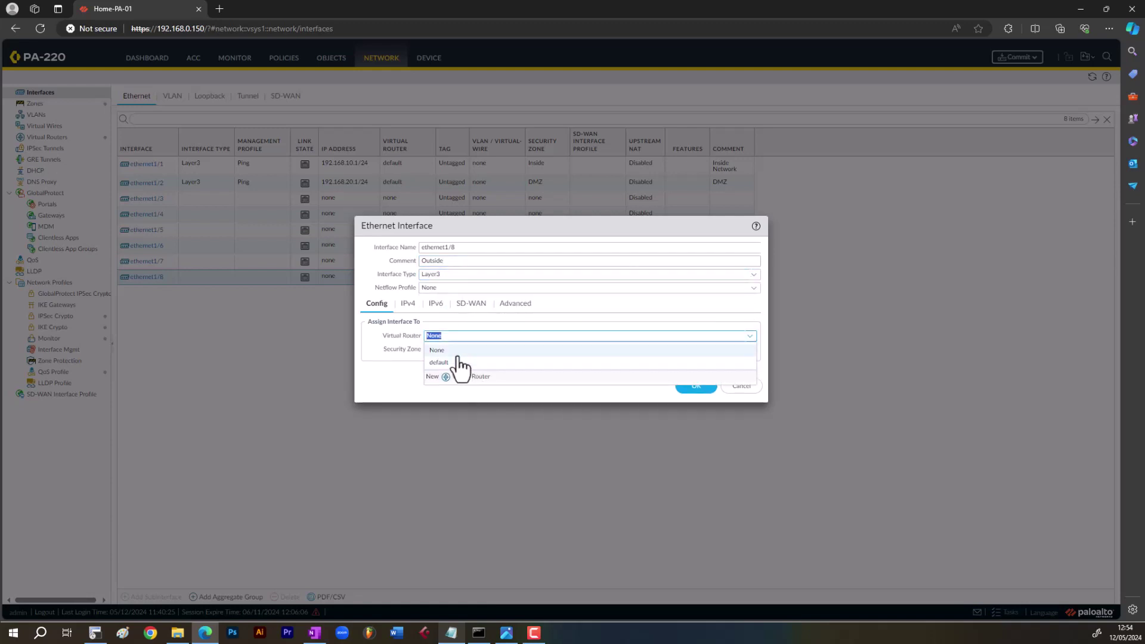
left_click(441, 362)
left_click(749, 350)
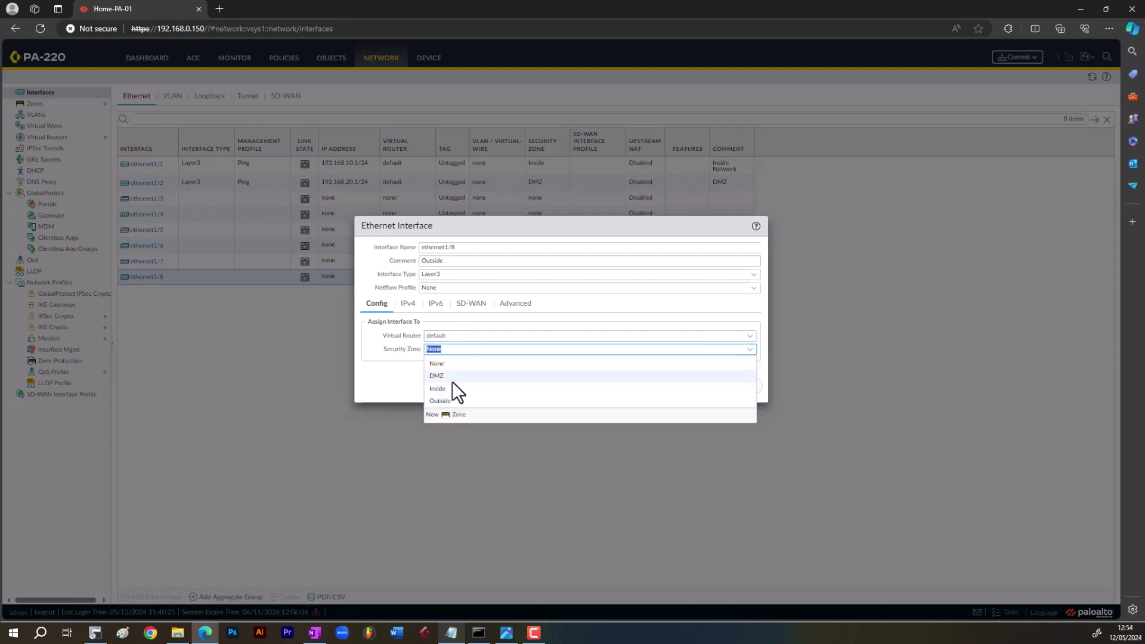
left_click(444, 401)
left_click(407, 306)
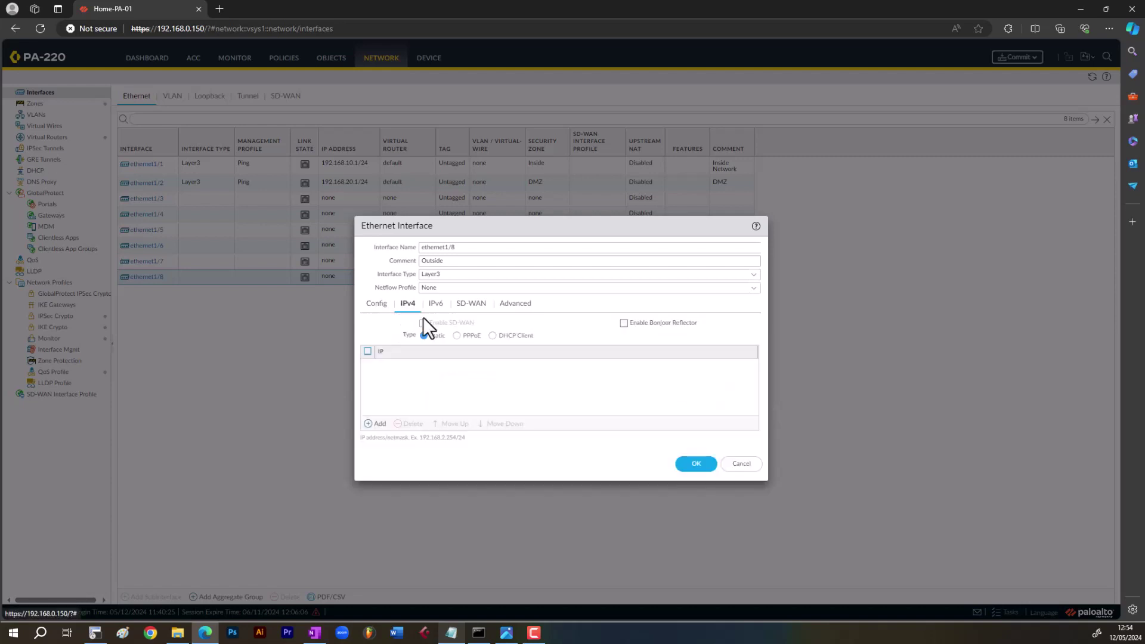
left_click(377, 304)
double_click(442, 350)
left_click_drag(441, 349, 466, 352)
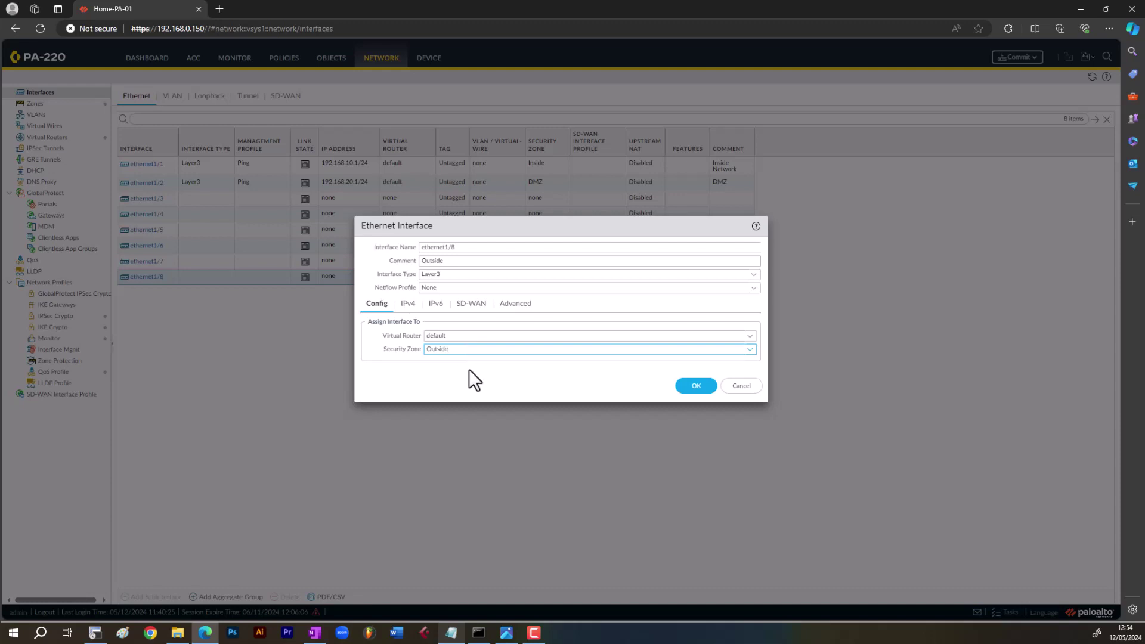
- Add the IPv4 address 192.168.0.200/24 to ethernet1/8
left_click(408, 304)
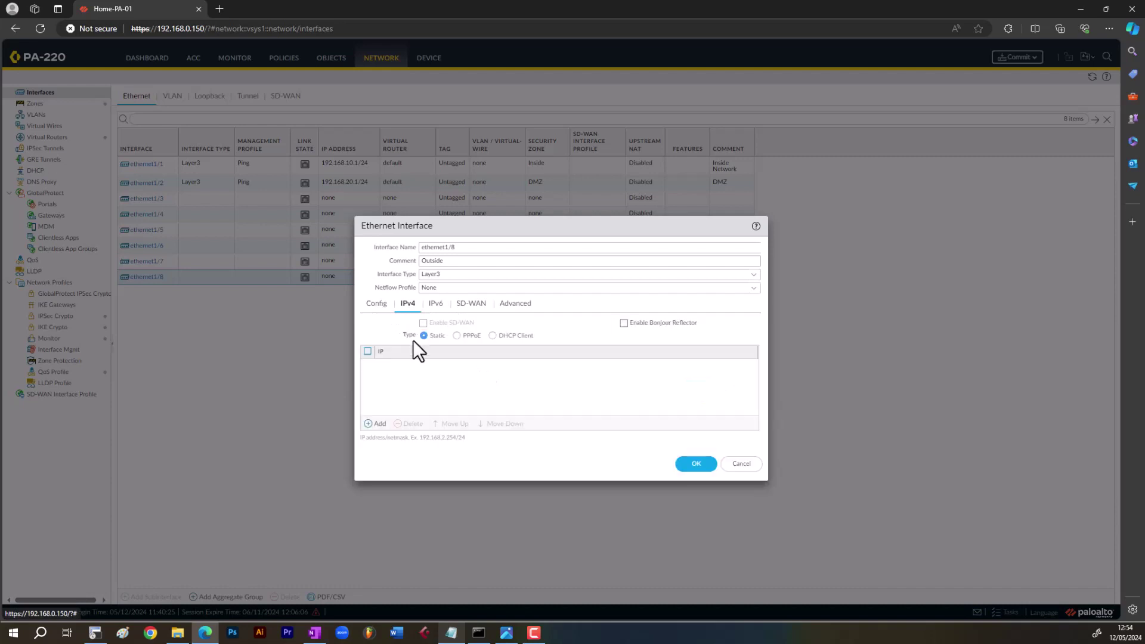
left_click(376, 424)
type("192.168.0.")
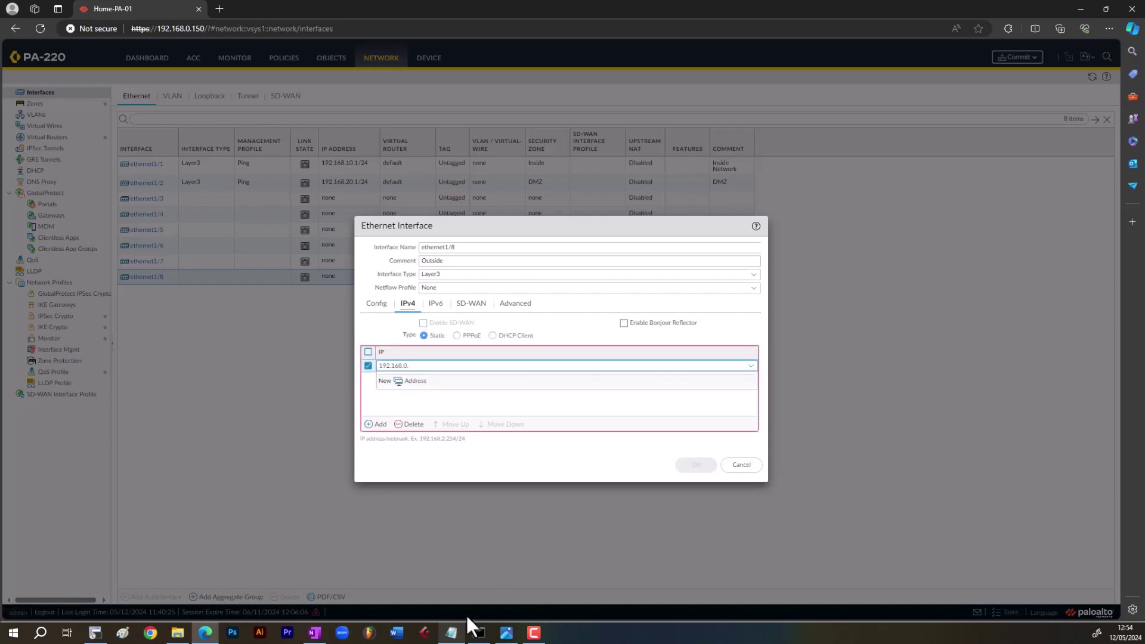
left_click(452, 634)
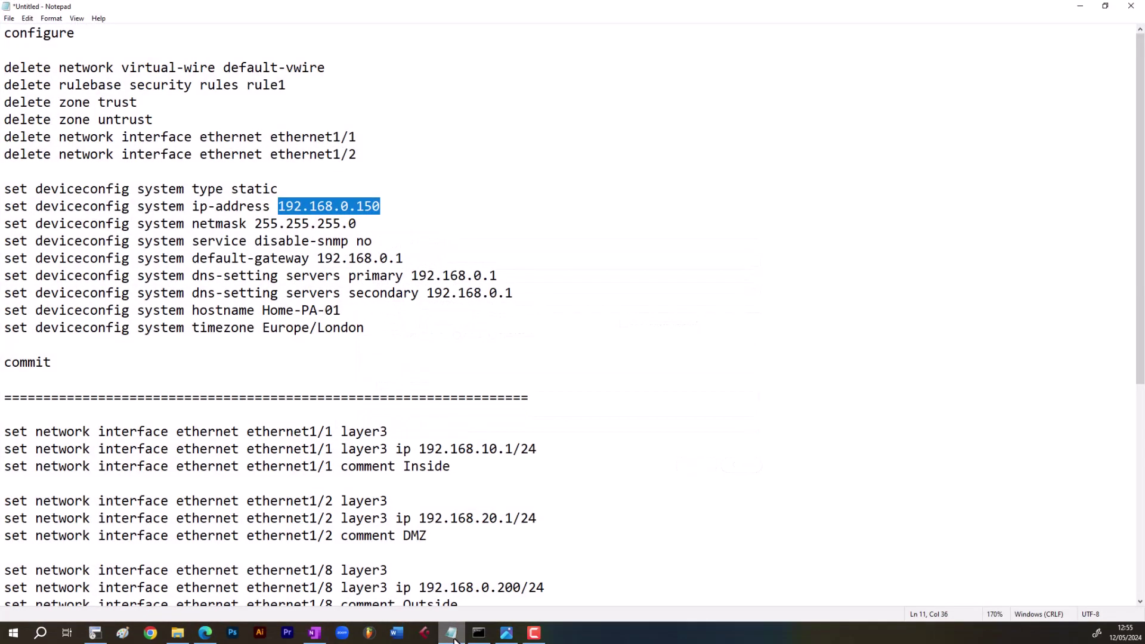
left_click(455, 638)
left_click(457, 368)
type("2.168.0.2")
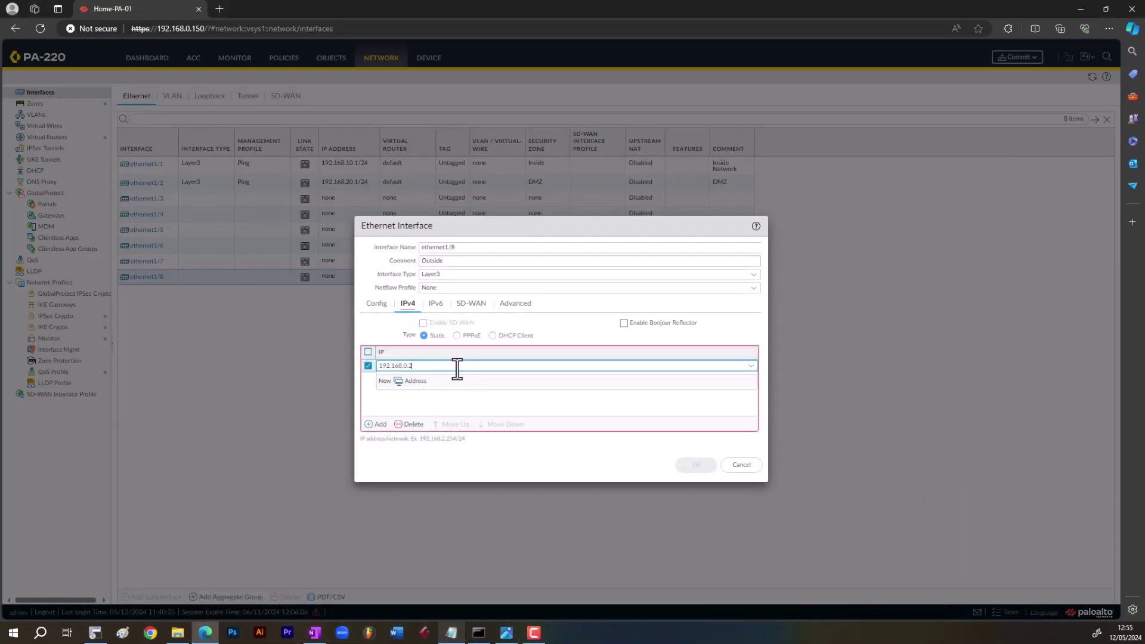
type("00/2")
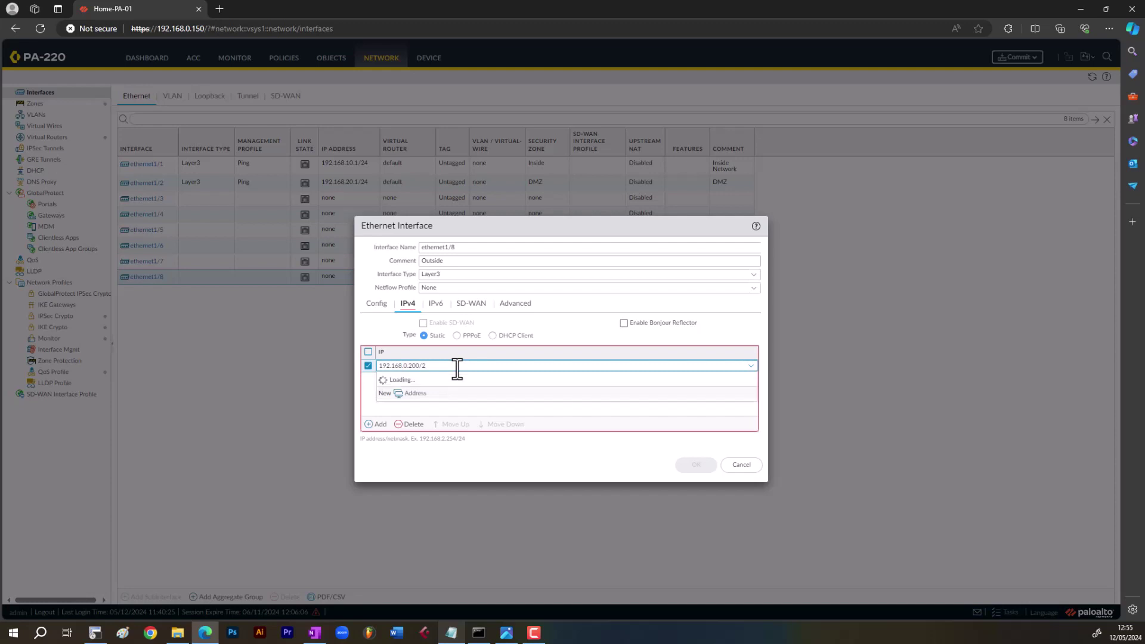
type("4")
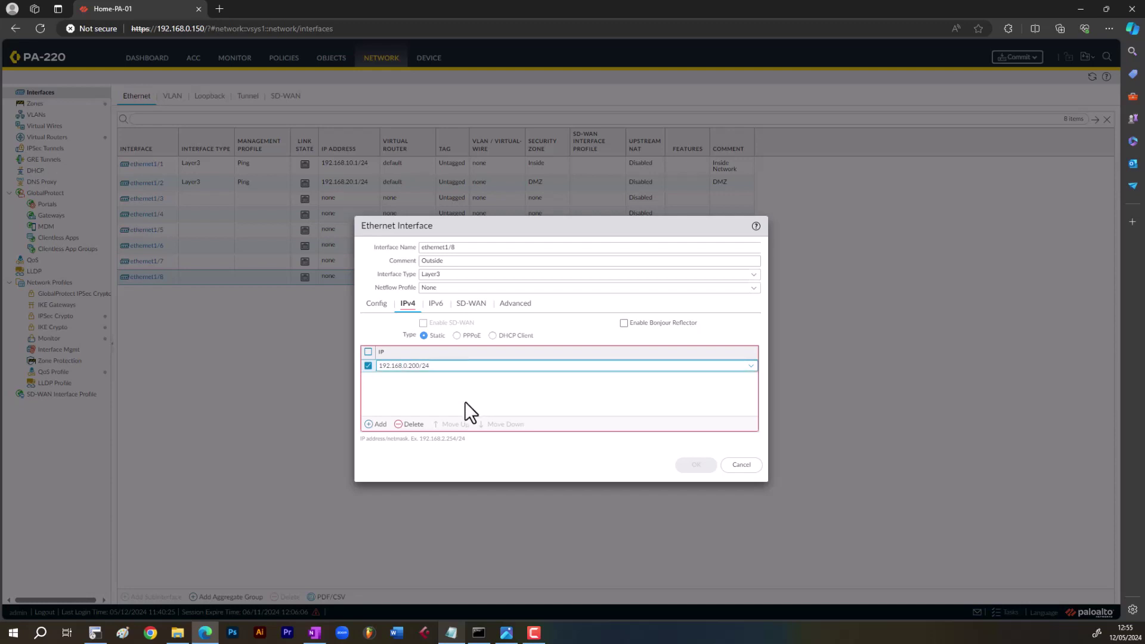
left_click(464, 402)
- Apply the Ping management profile to ethernet1/8 and save the interface
left_click(514, 304)
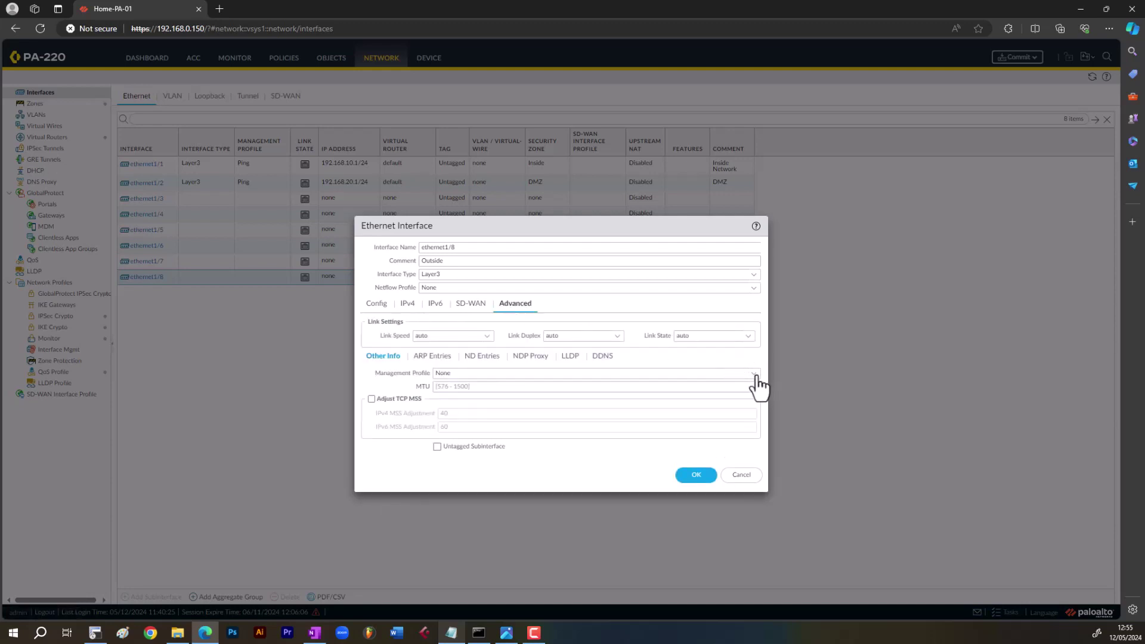
left_click(755, 375)
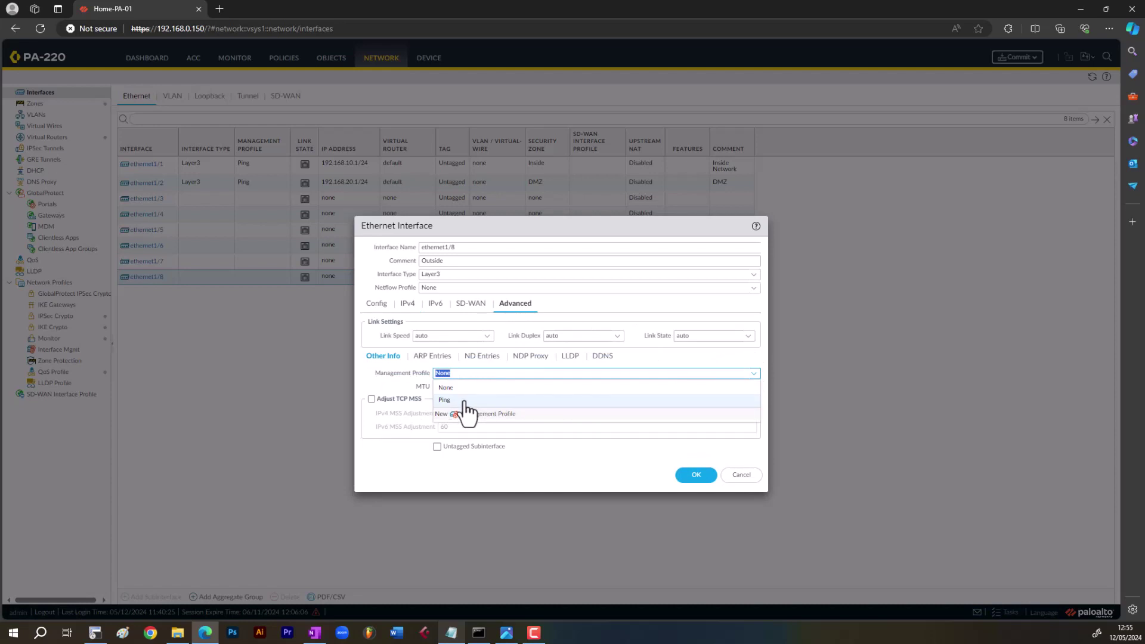
left_click(465, 402)
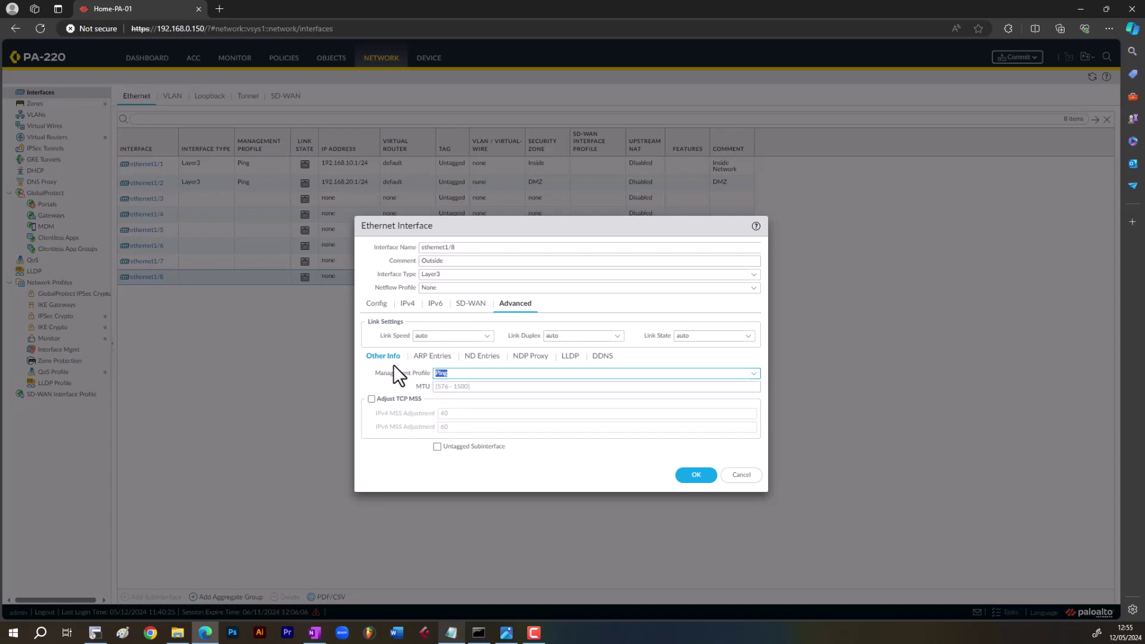
left_click(460, 374)
left_click(377, 304)
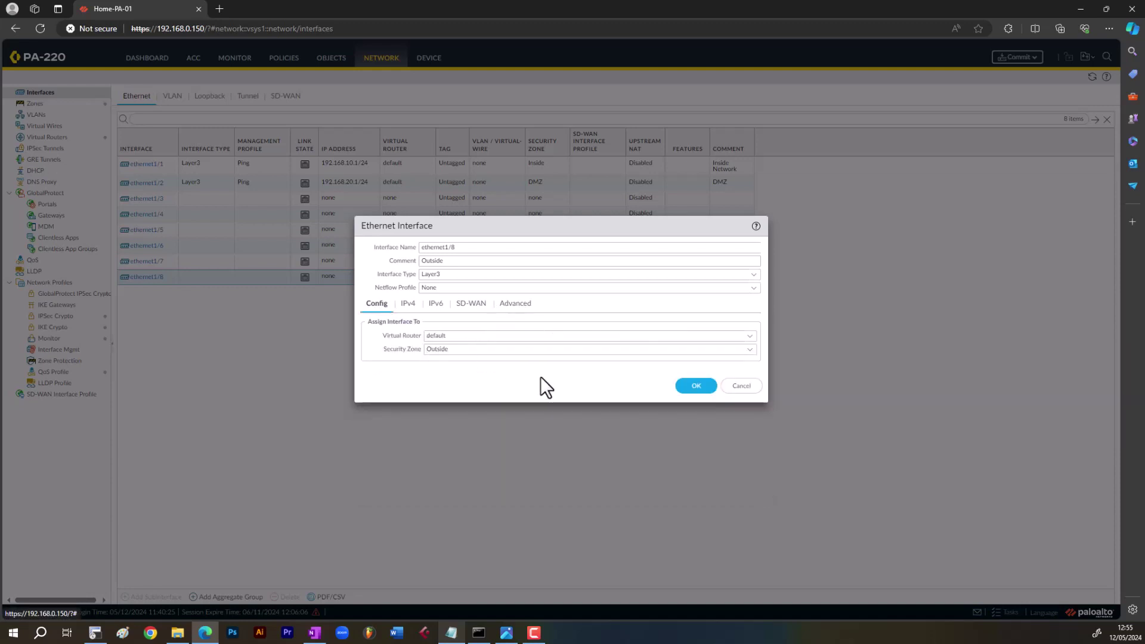
left_click(695, 387)
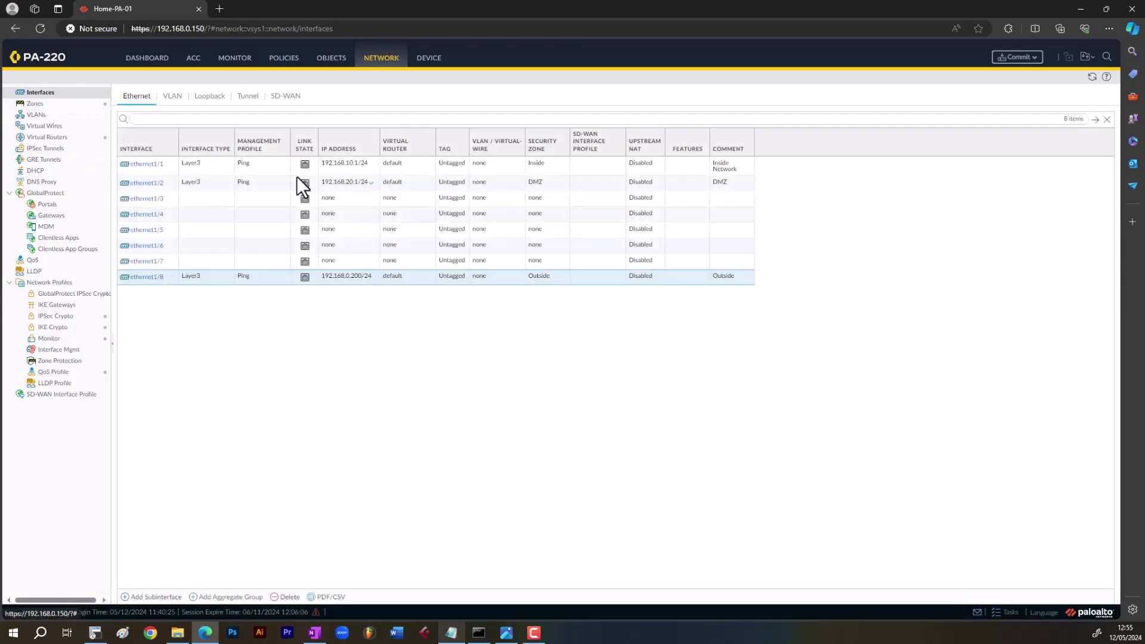
- Open the 'default' virtual router from the Virtual Routers list to see its member interfaces
left_click(43, 105)
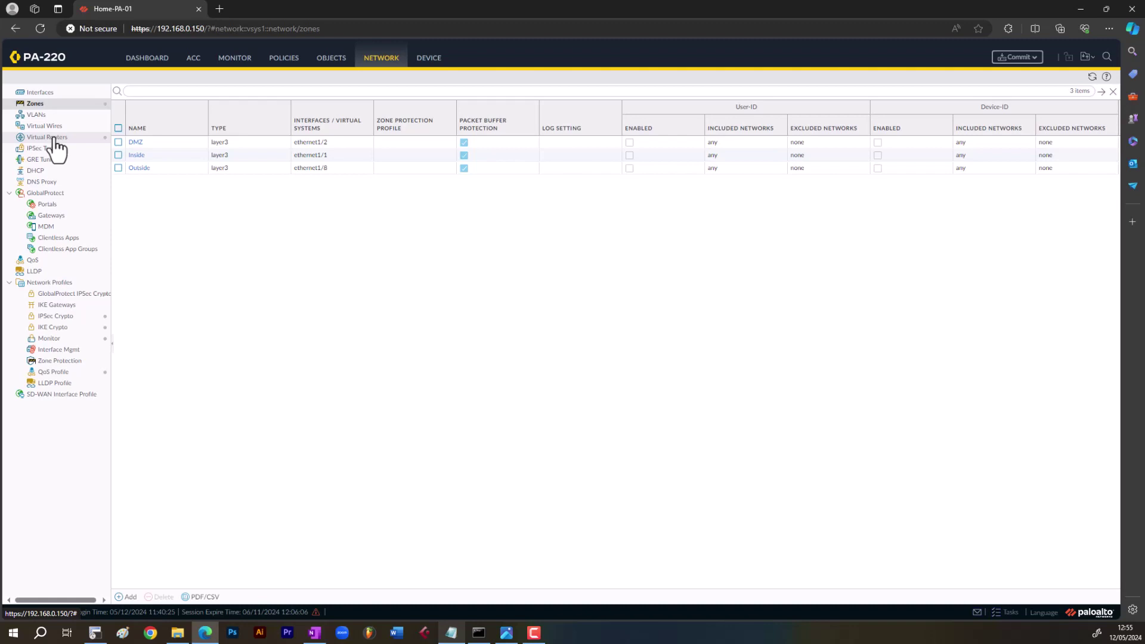
left_click(54, 139)
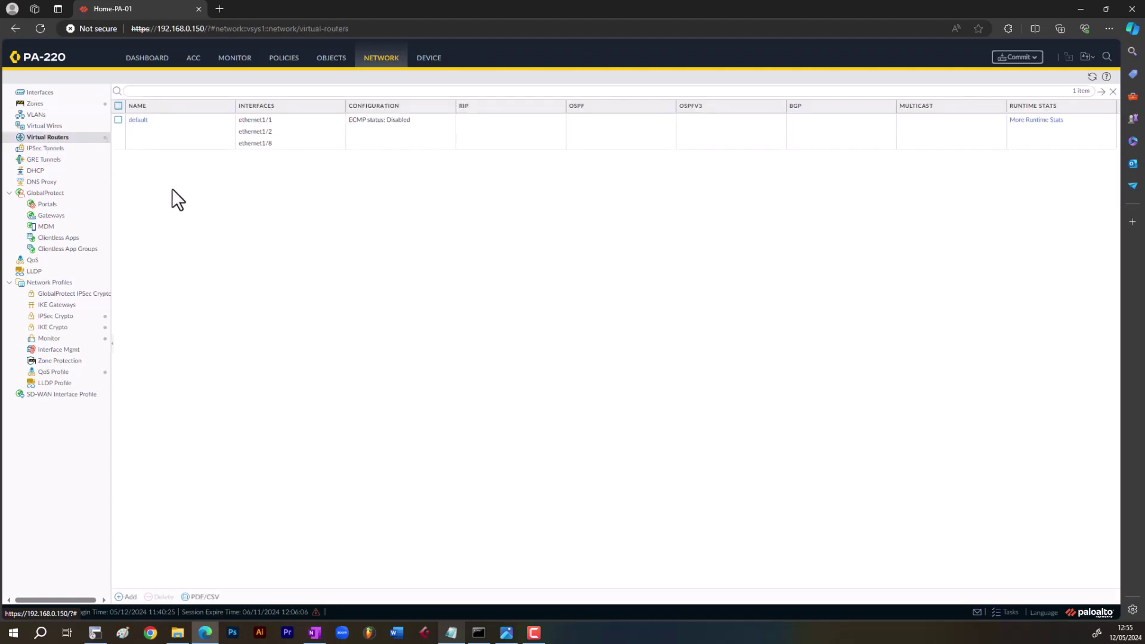
left_click(138, 120)
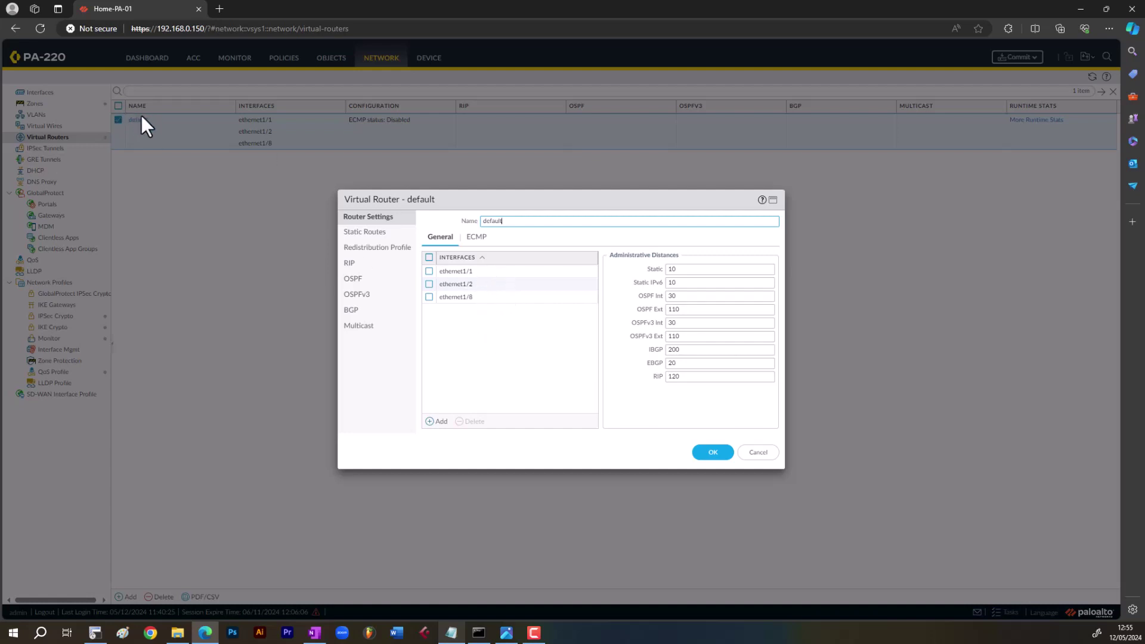
- Add a new static route named Default
left_click(369, 233)
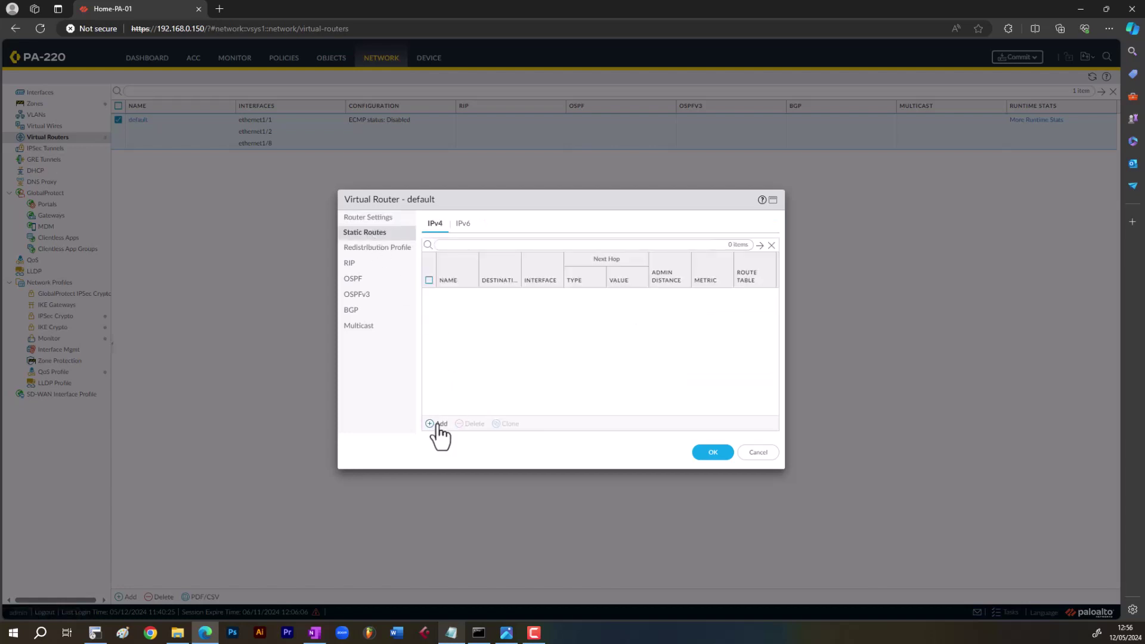
left_click(438, 425)
type("D")
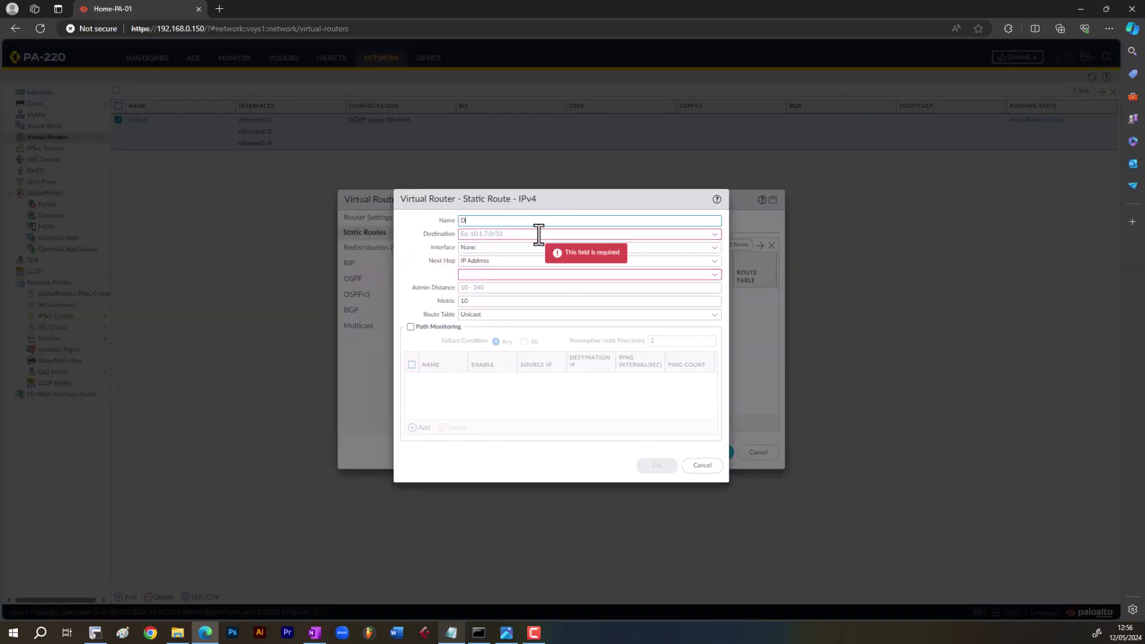
type("efault")
- Set destination 0.0.0.0/0 and interface ethernet1/8, and begin the next-hop IP with 192.168.0
left_click(538, 234)
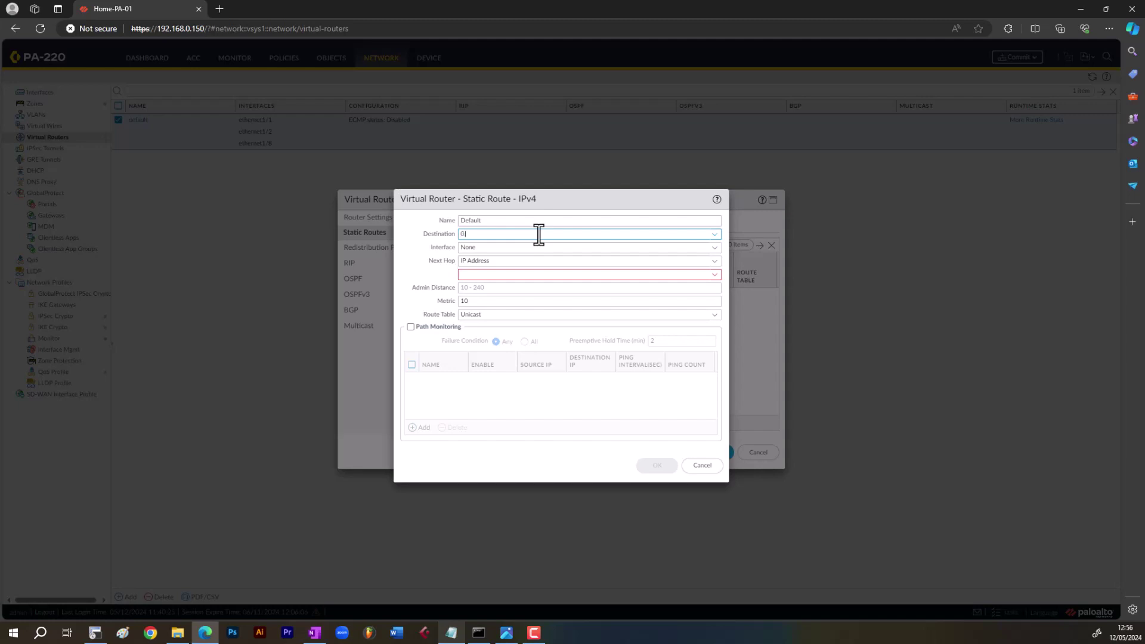
type(".0.0.0/0")
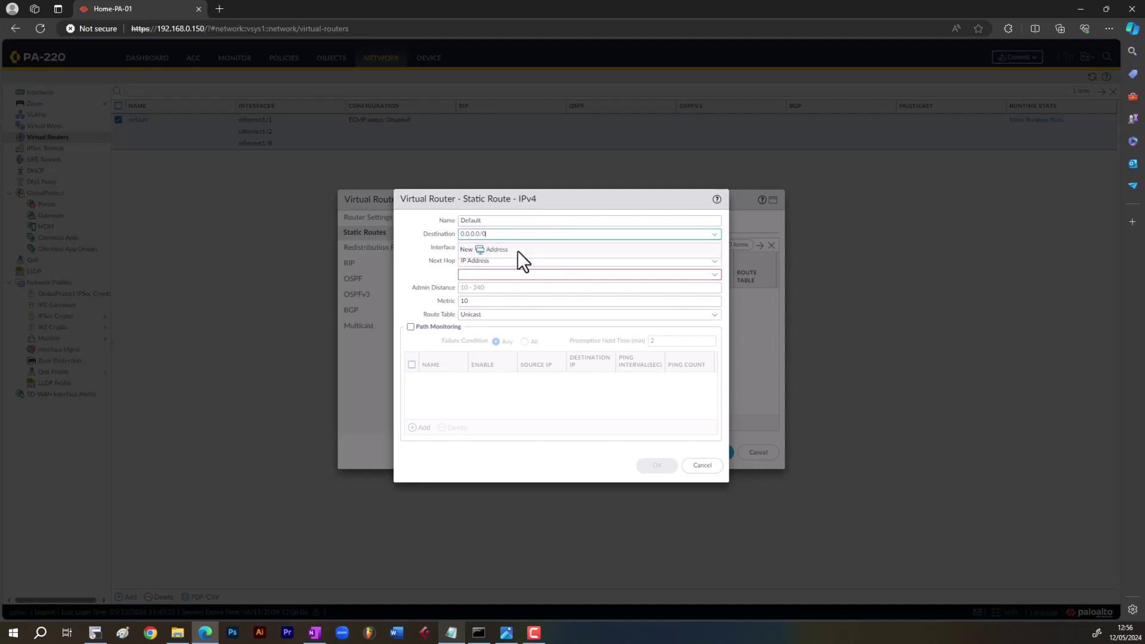
left_click(643, 245)
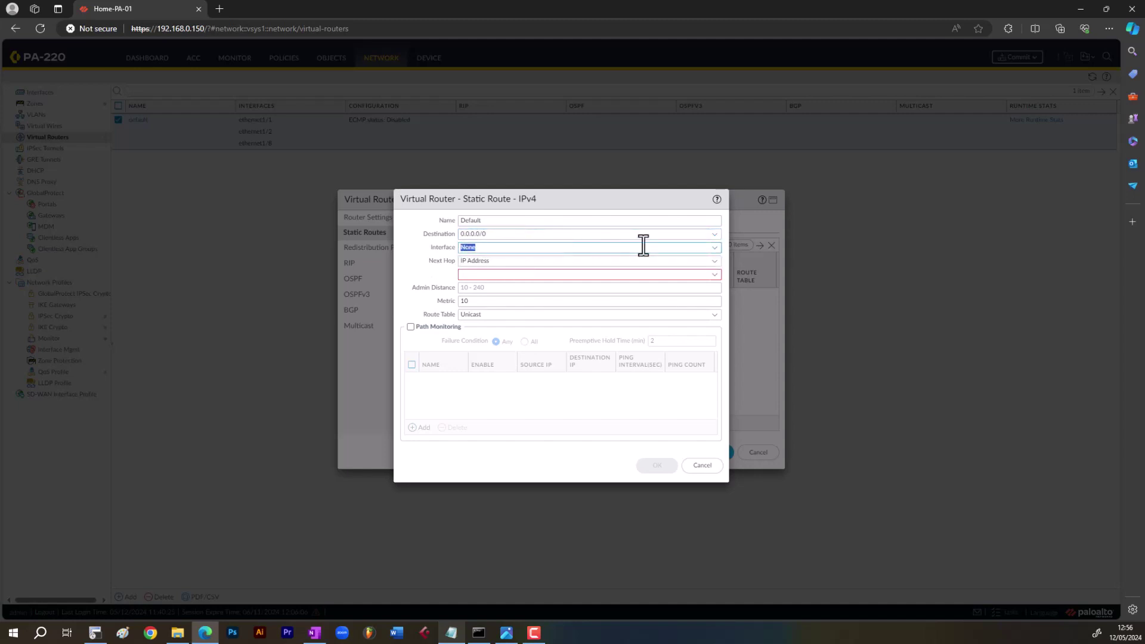
left_click(714, 248)
left_click(589, 301)
left_click(715, 261)
left_click(600, 275)
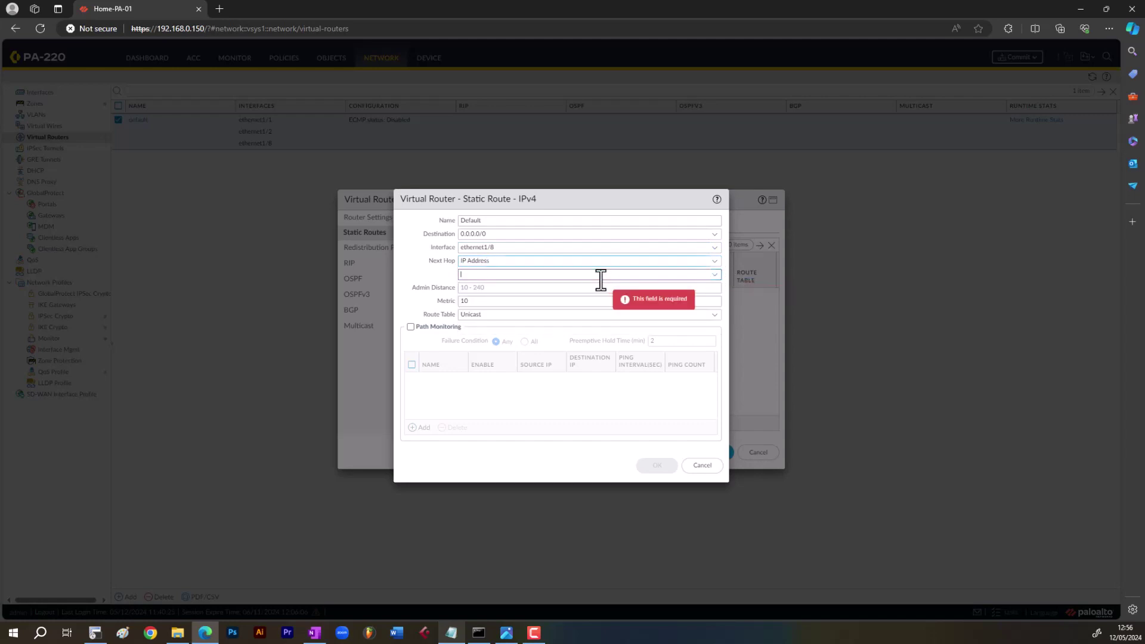
type("192")
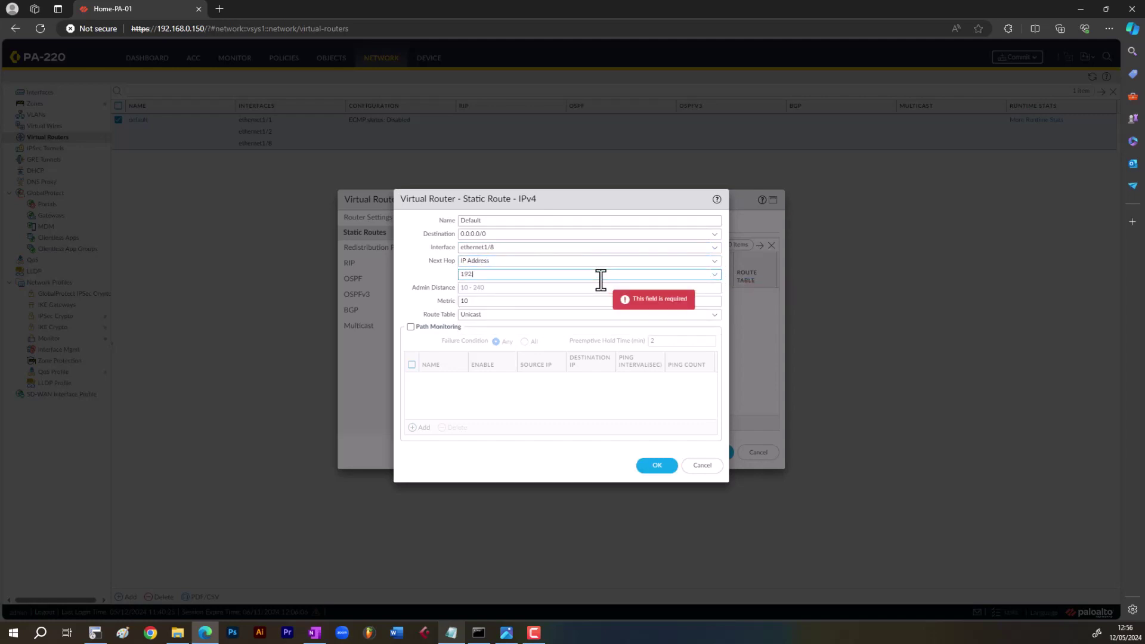
type(".168.0.1")
- Run ipconfig in Command Prompt to find the Wi-Fi default gateway 192.168.0.1 for the next hop
left_click(478, 632)
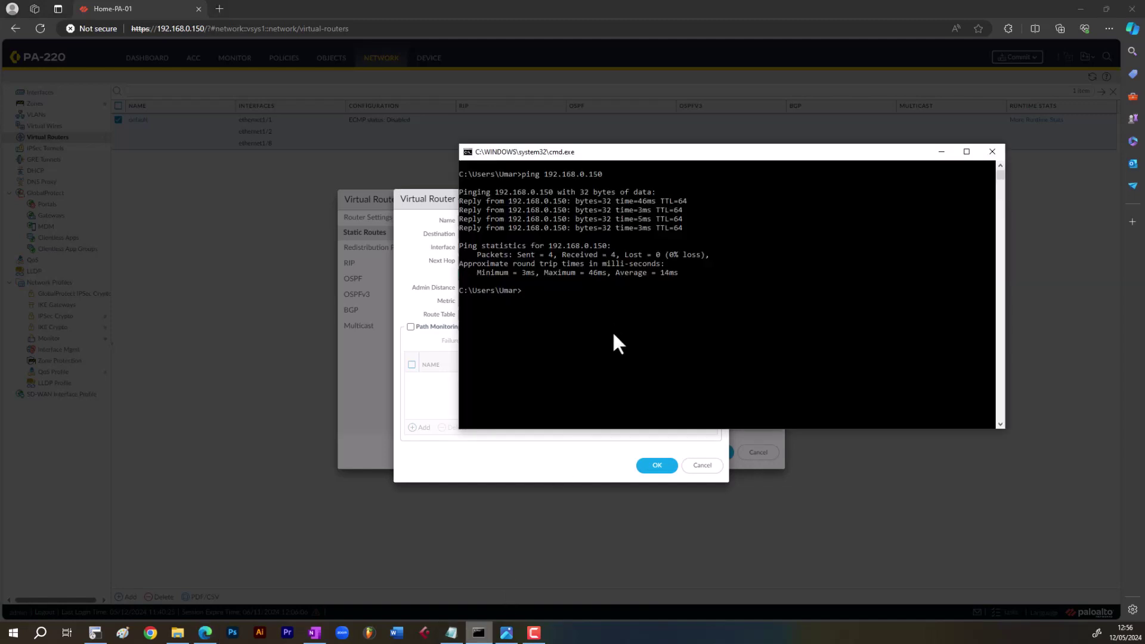
type("ipconfig")
key("Return")
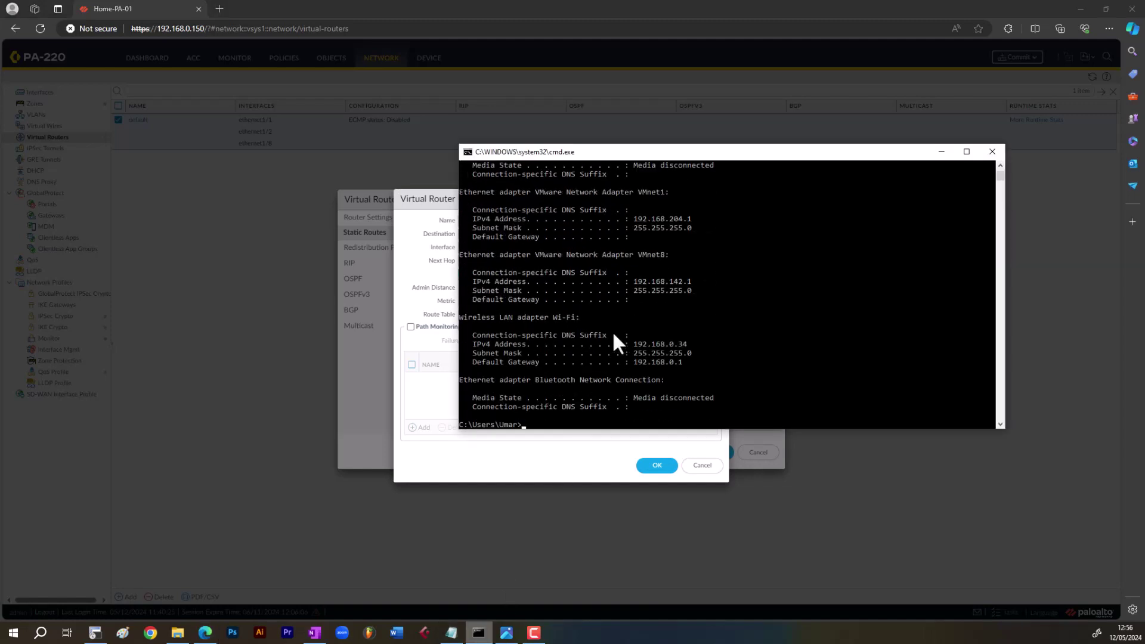
left_click_drag(683, 360, 673, 363)
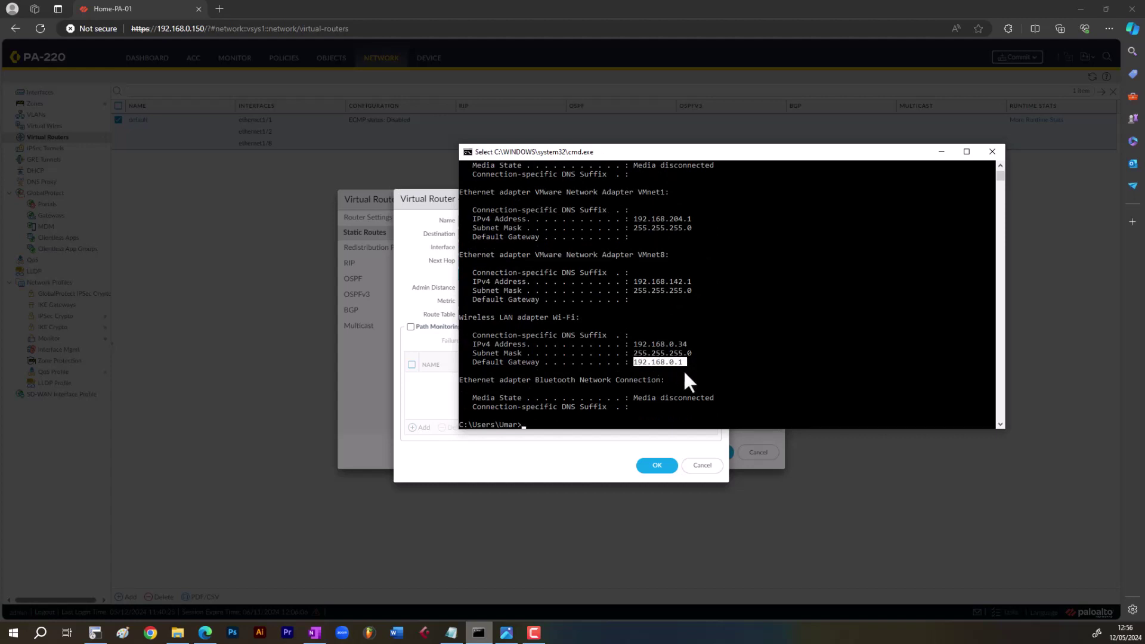
left_click(425, 201)
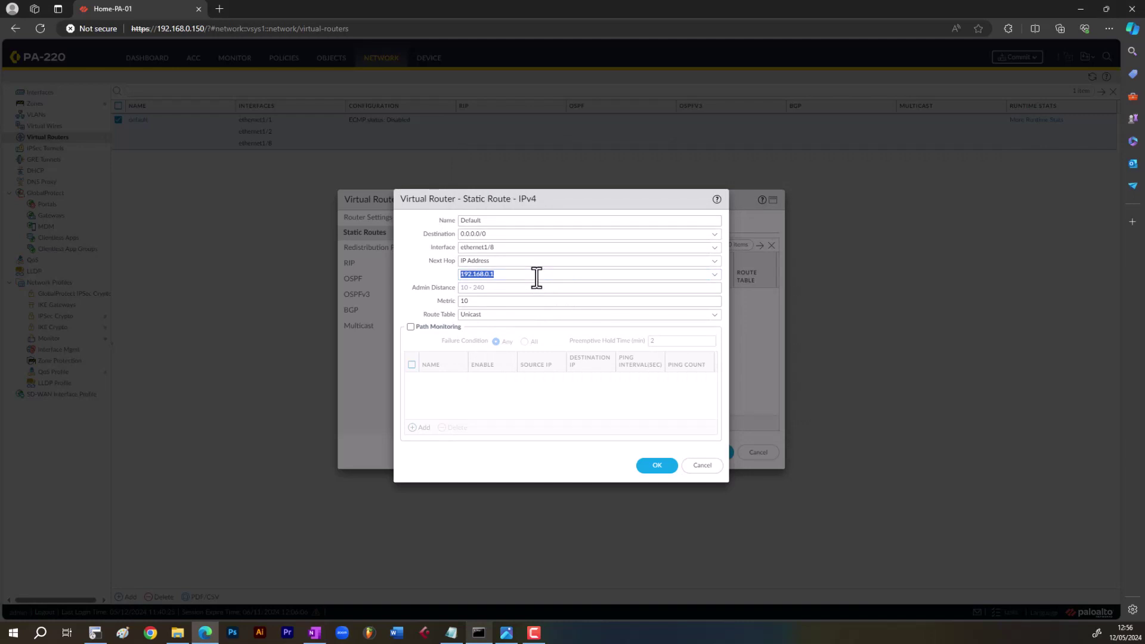
- Keep metric 10 and the Unicast route table, and save the Default static route
left_click(501, 305)
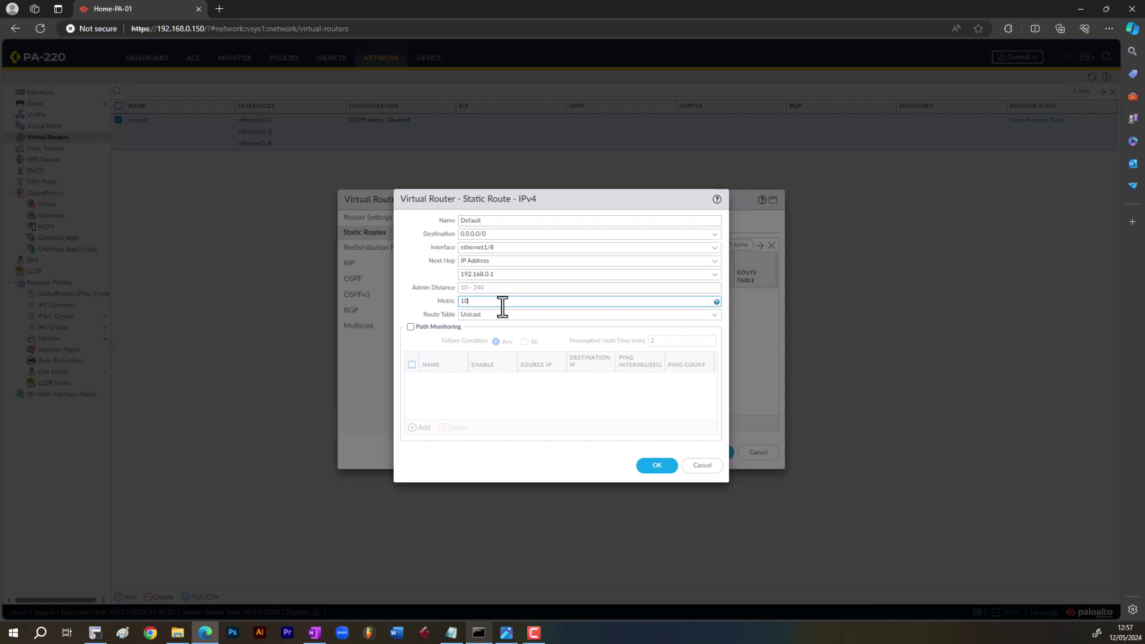
left_click(715, 316)
left_click(713, 317)
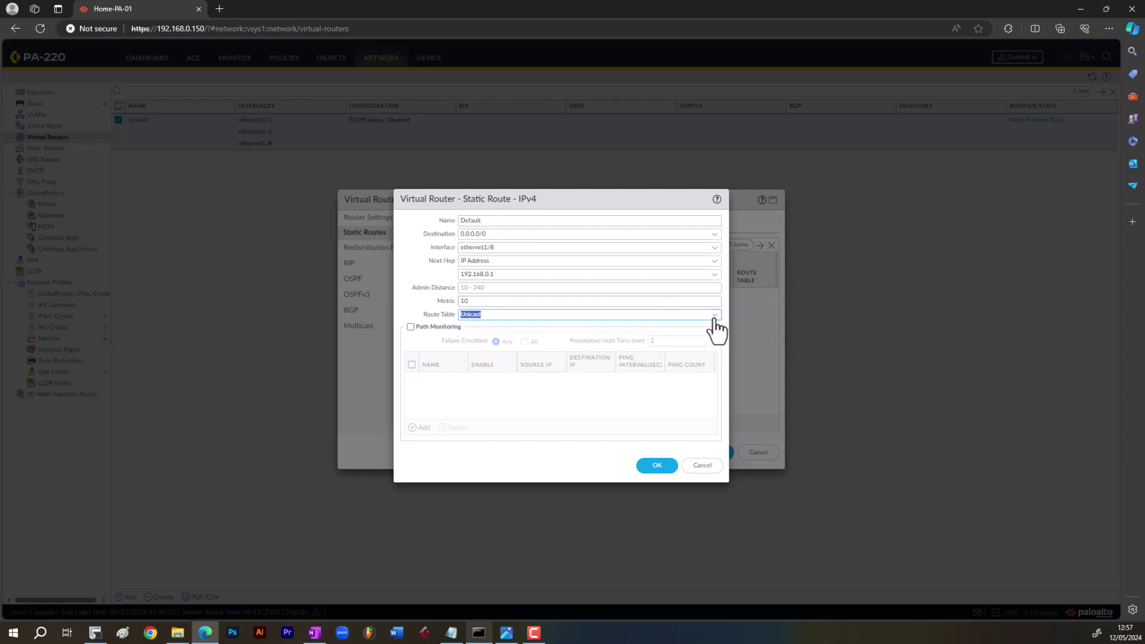
left_click(656, 465)
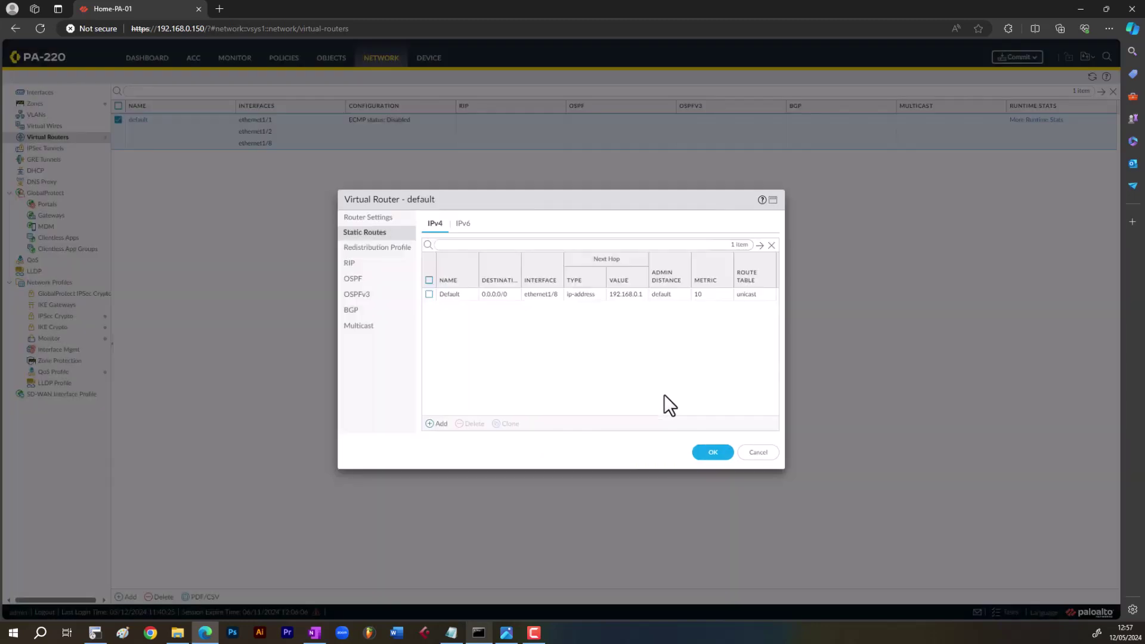
- Save the default virtual router with its one static route and go to Policies
left_click(711, 452)
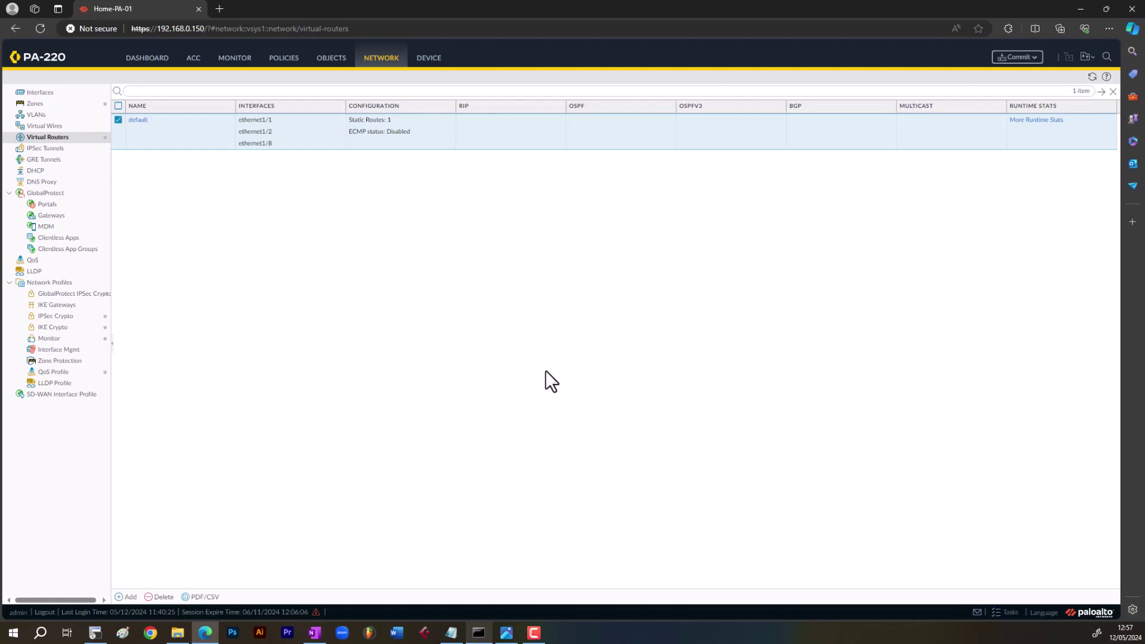
left_click(280, 66)
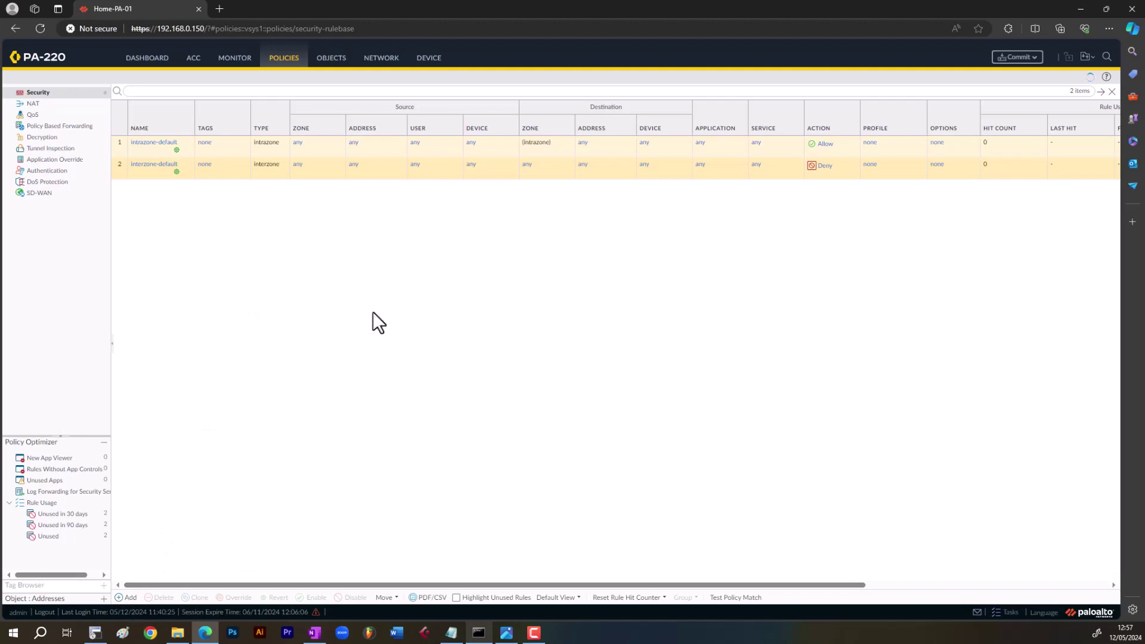
- Inspect the interzone-default and intrazone-default rules, then return from NAT to the Security rulebase
left_click(313, 171)
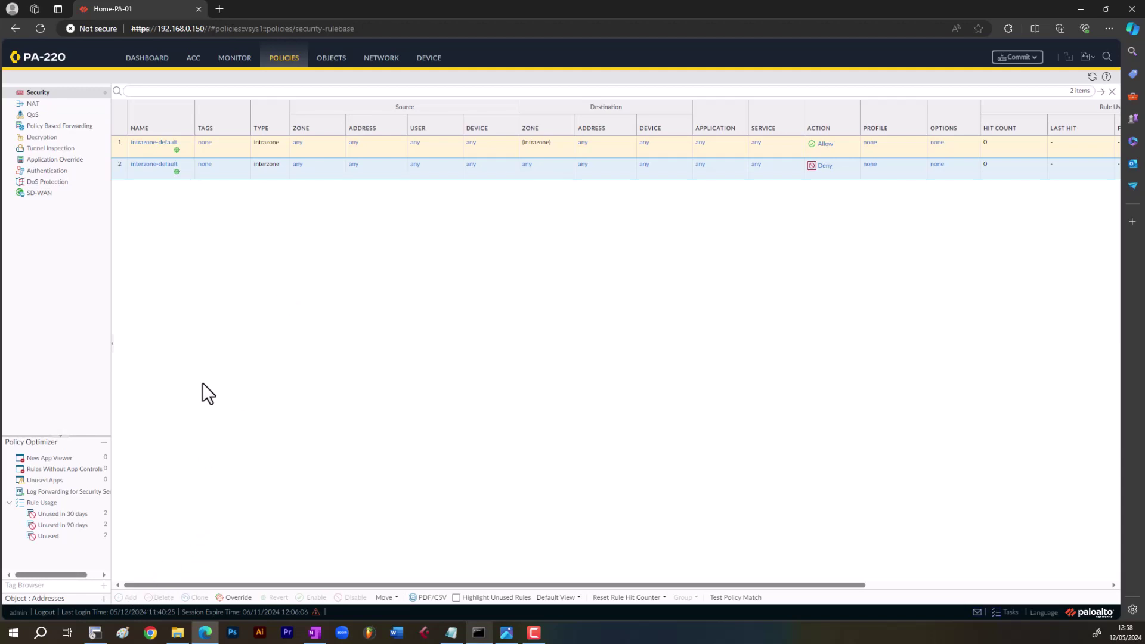
left_click(234, 145)
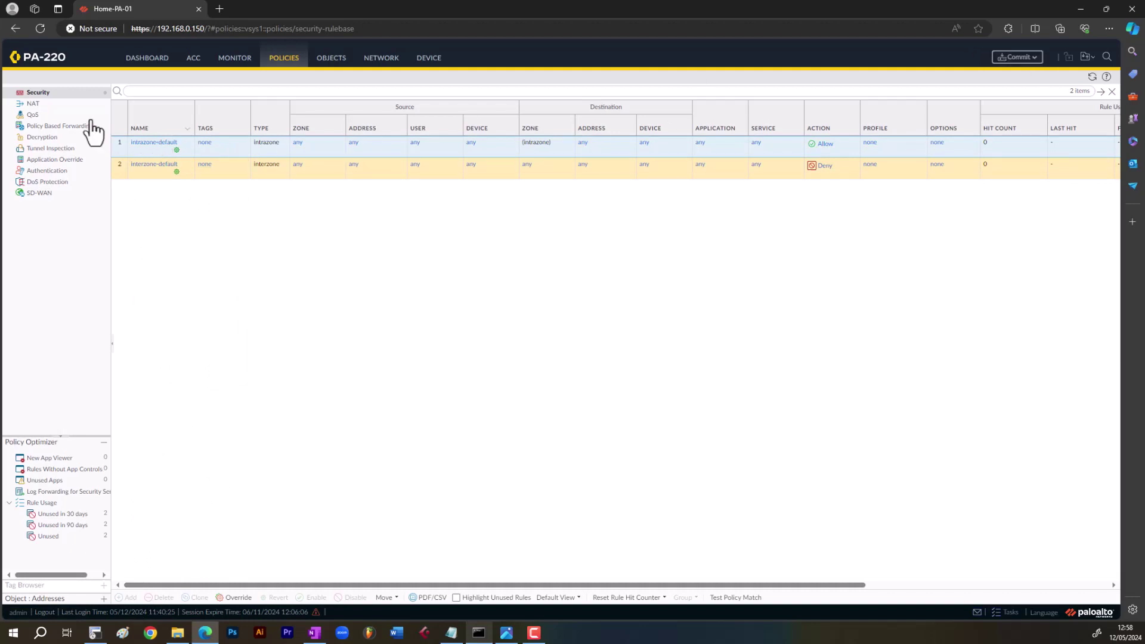
left_click(48, 103)
left_click(48, 95)
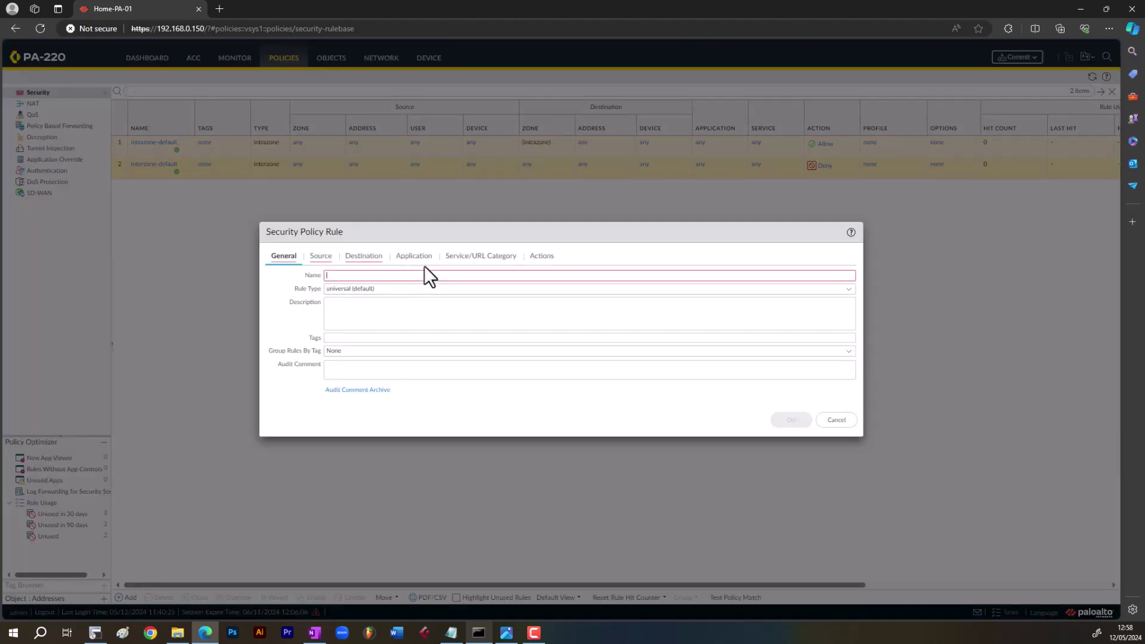
- Name the new security rule Inside_Outside_Internet, leaving description and tags empty, and go to Source
type("Inside")
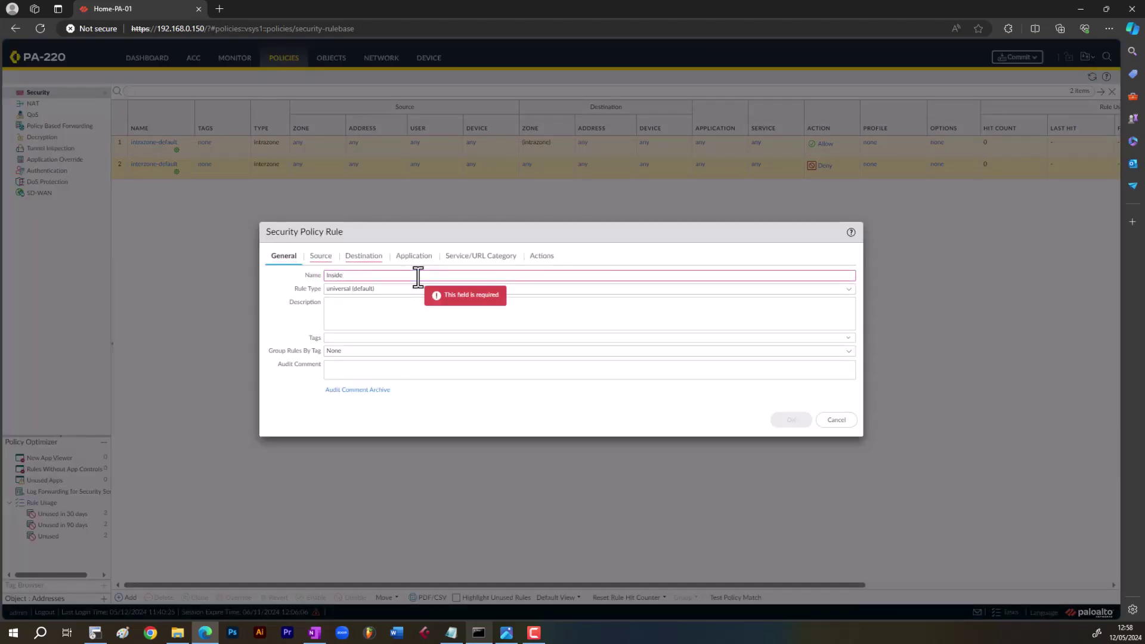
type("_Outside")
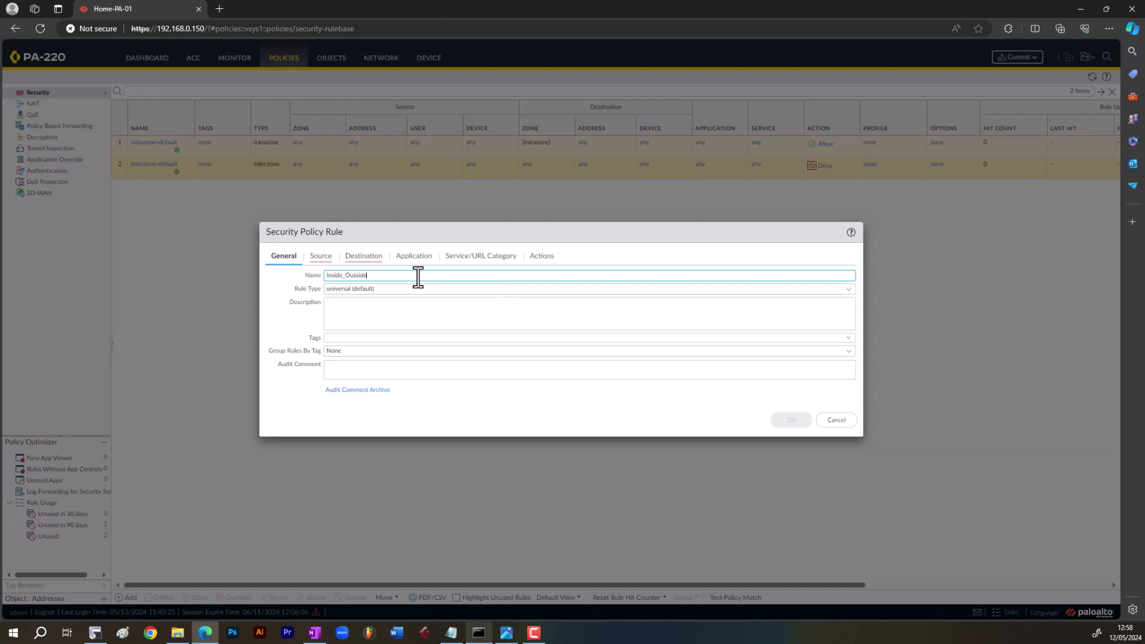
type("_Internet")
left_click(355, 307)
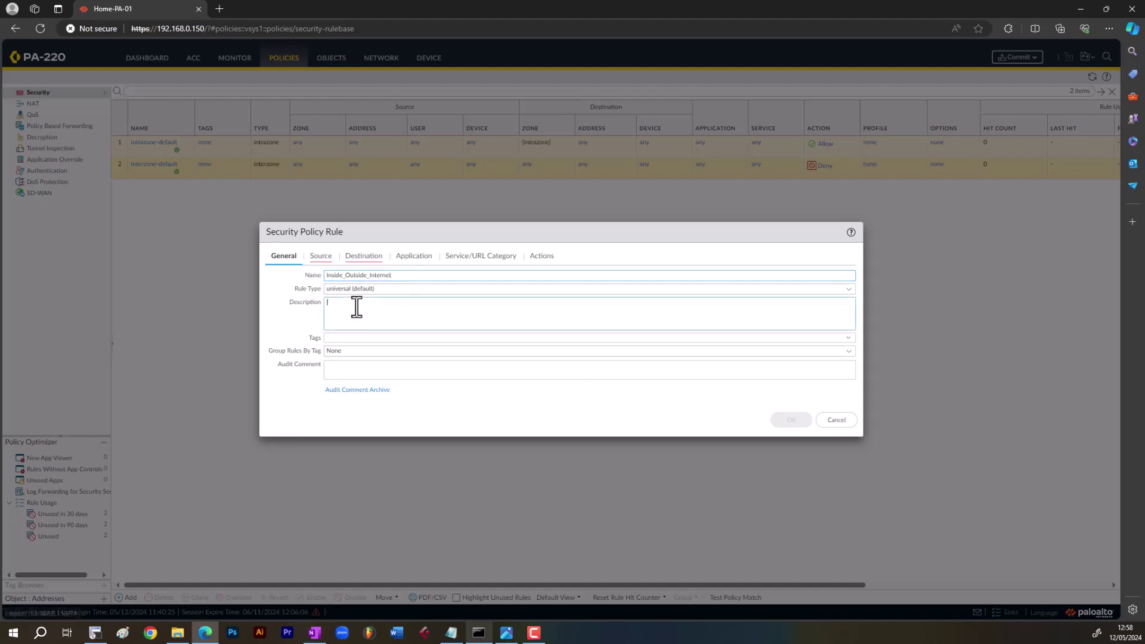
left_click(374, 338)
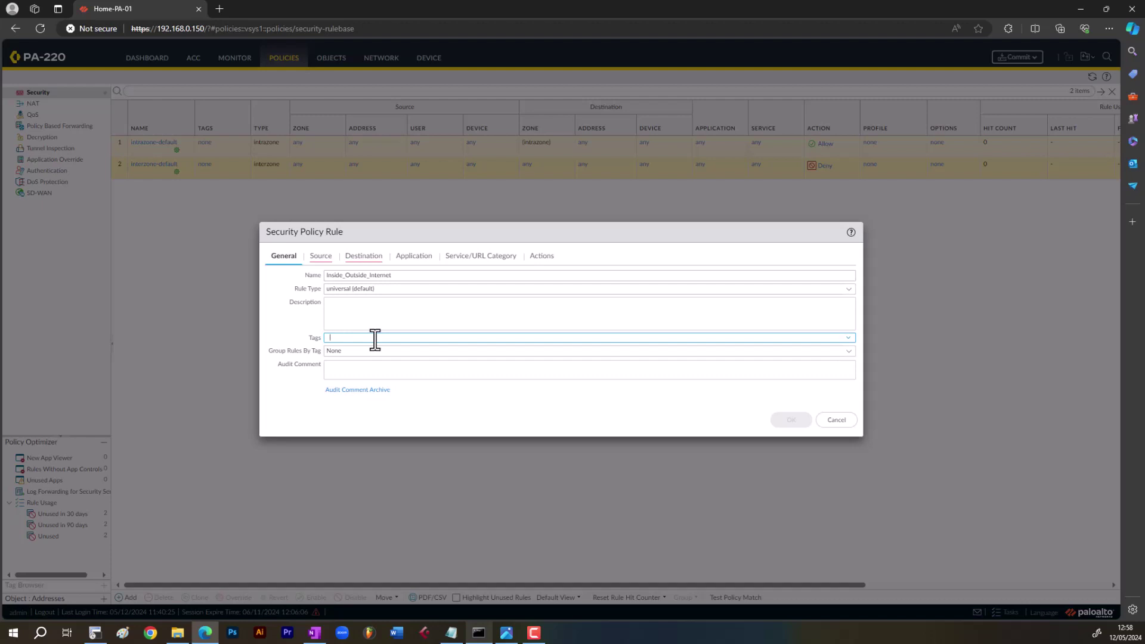
left_click(320, 256)
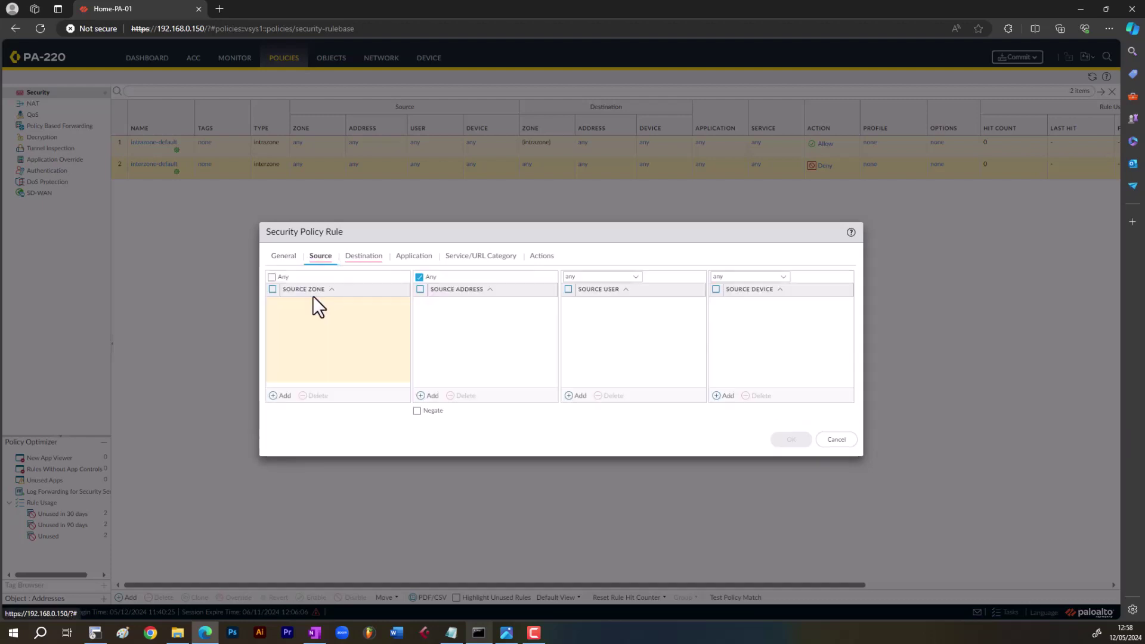
- Set the rule's source zone to Inside and source address to 192.168.0.0/16
left_click(280, 395)
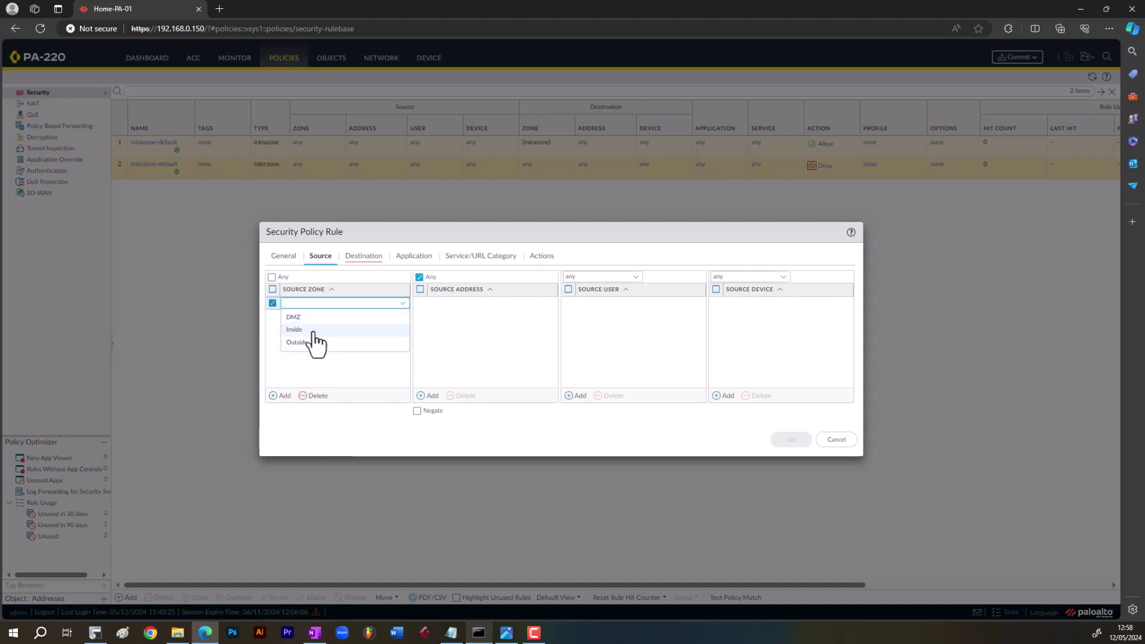
left_click(314, 331)
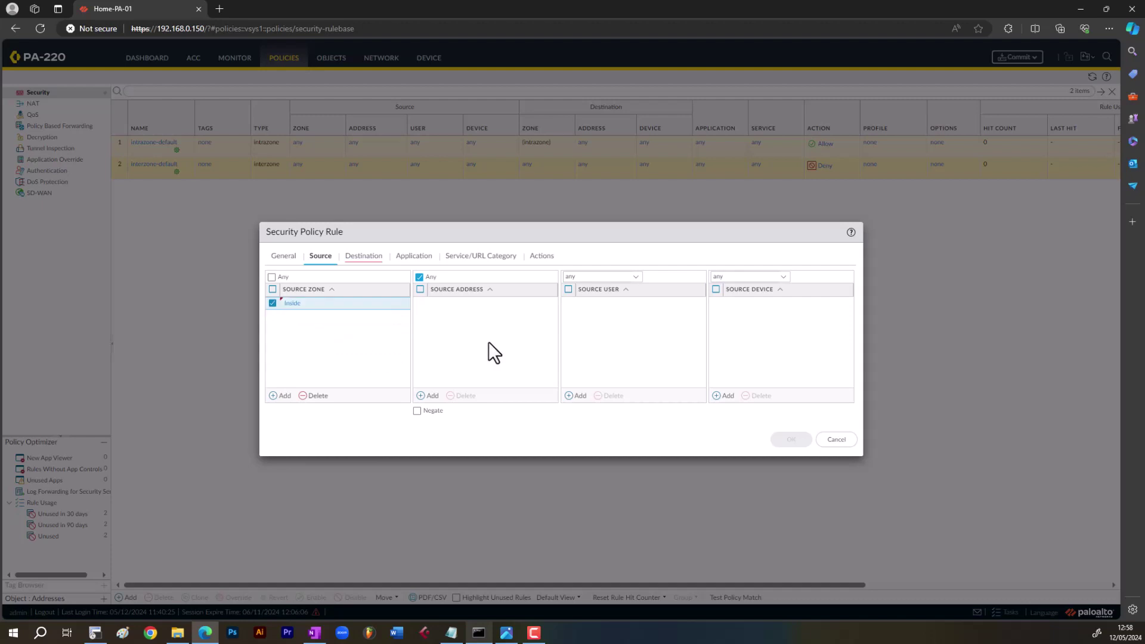
left_click(429, 396)
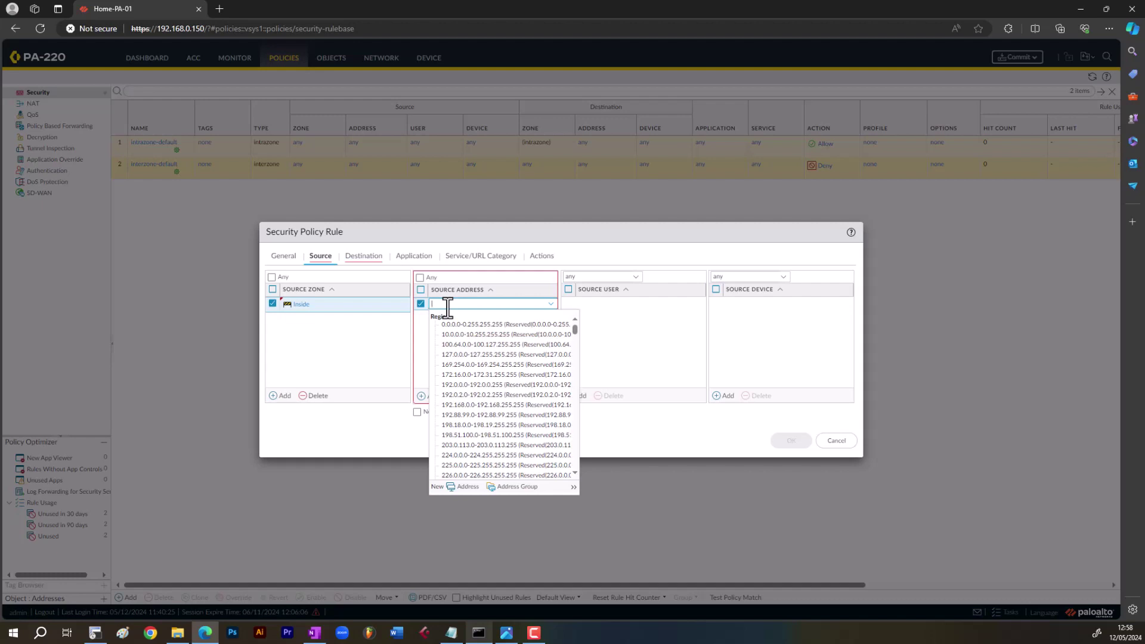
type("92.168.")
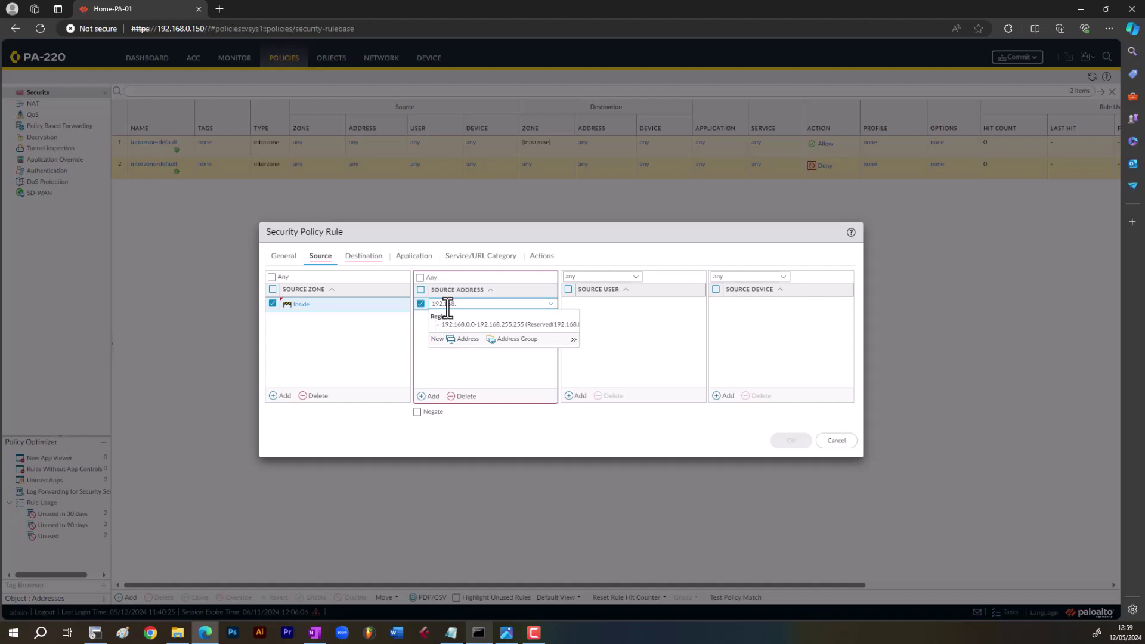
type("0.0/16")
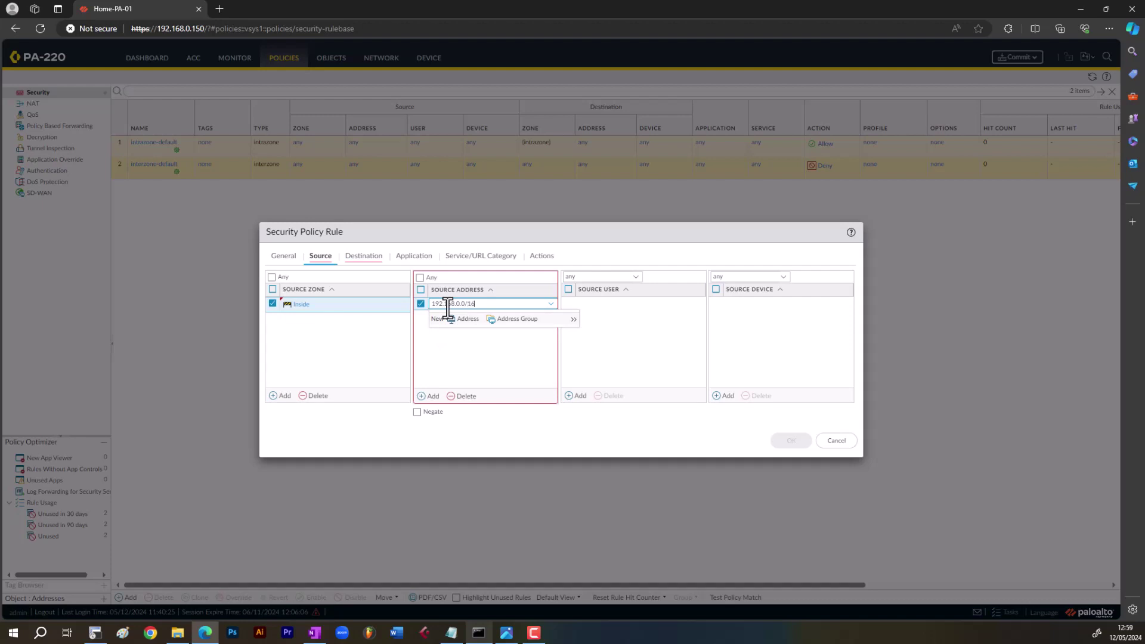
left_click(478, 346)
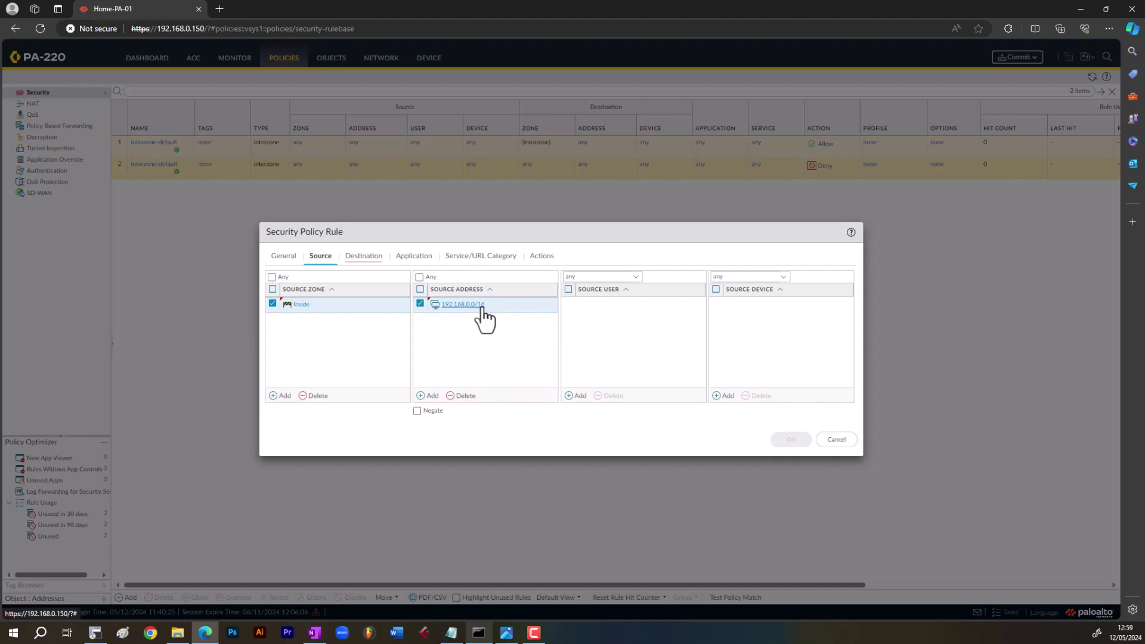
- Set the rule's destination zone to Outside
left_click(364, 256)
left_click(283, 395)
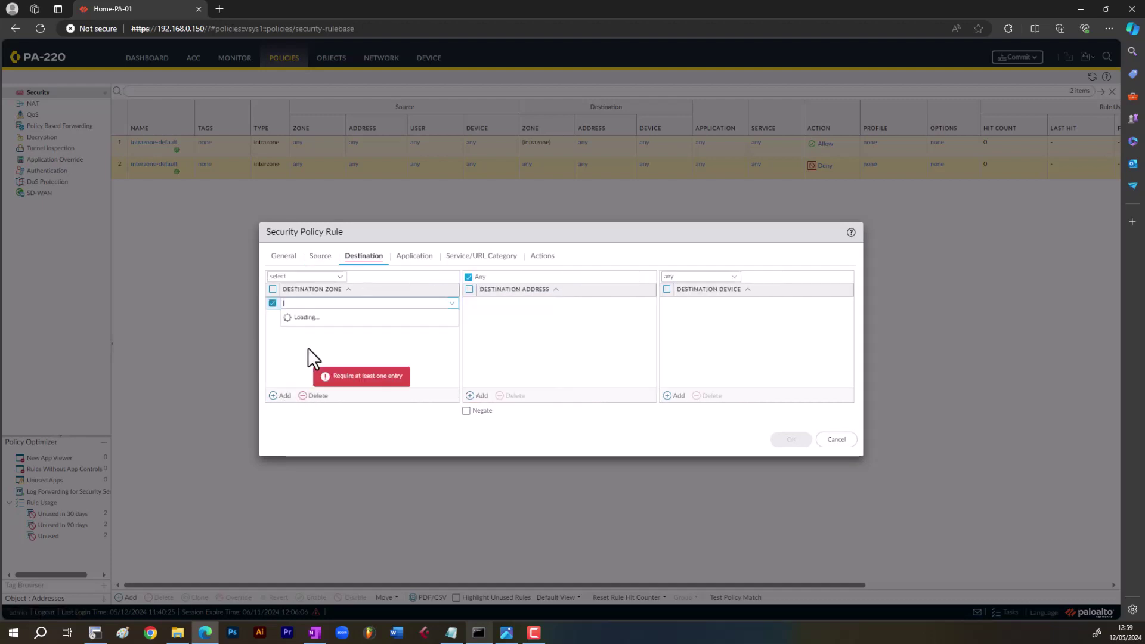
left_click(323, 344)
left_click(514, 335)
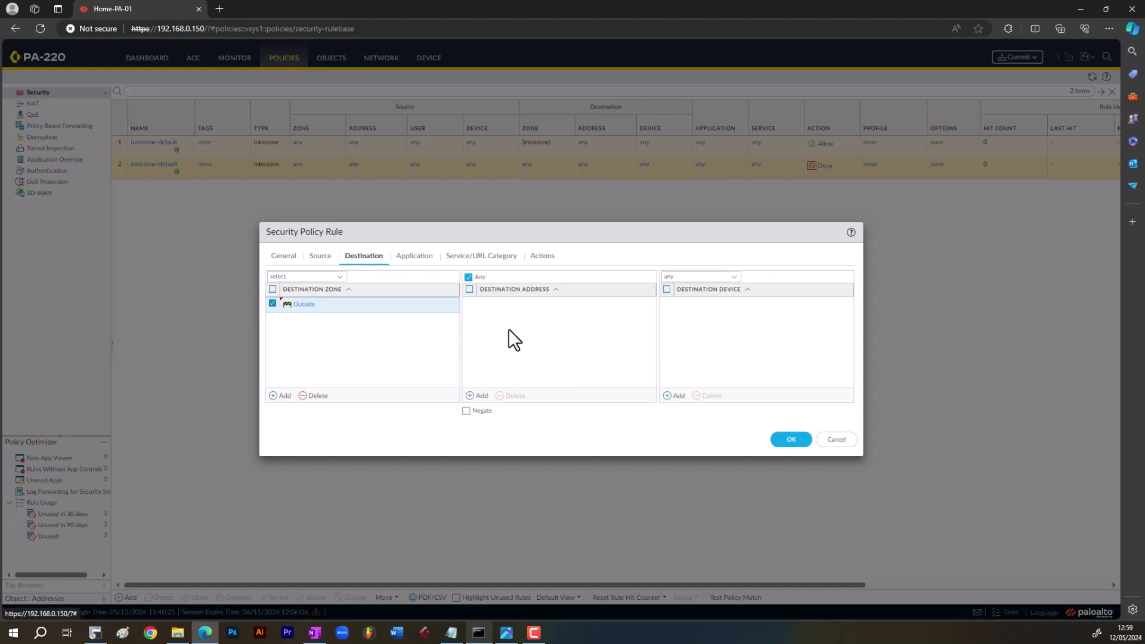
left_click(404, 256)
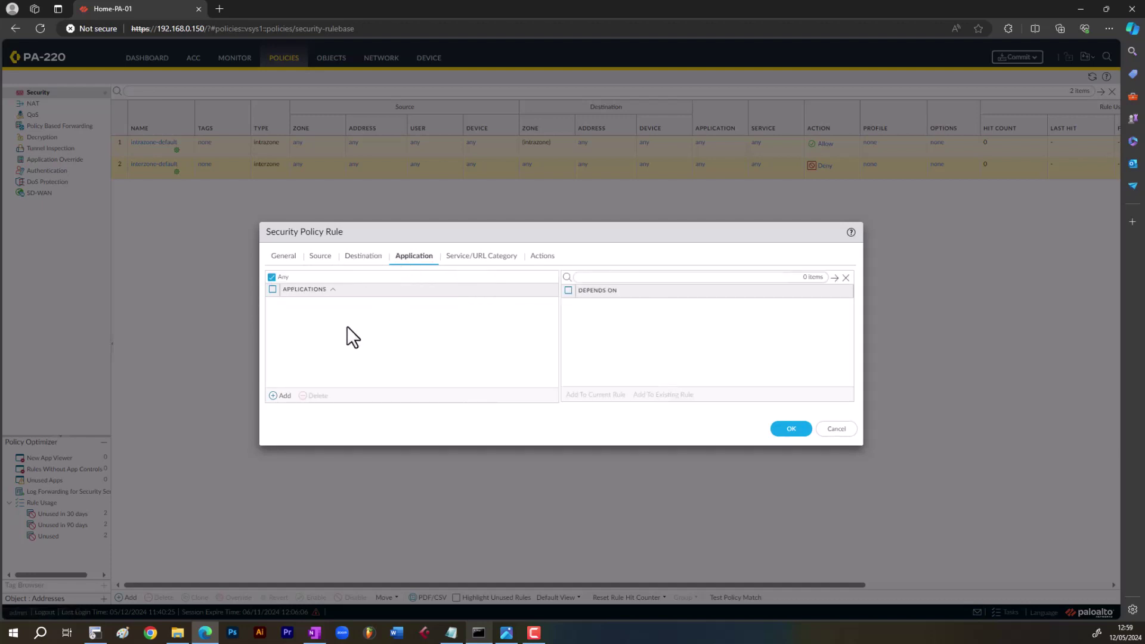
- Add ssl and web-browsing as the rule's allowed applications
left_click(285, 396)
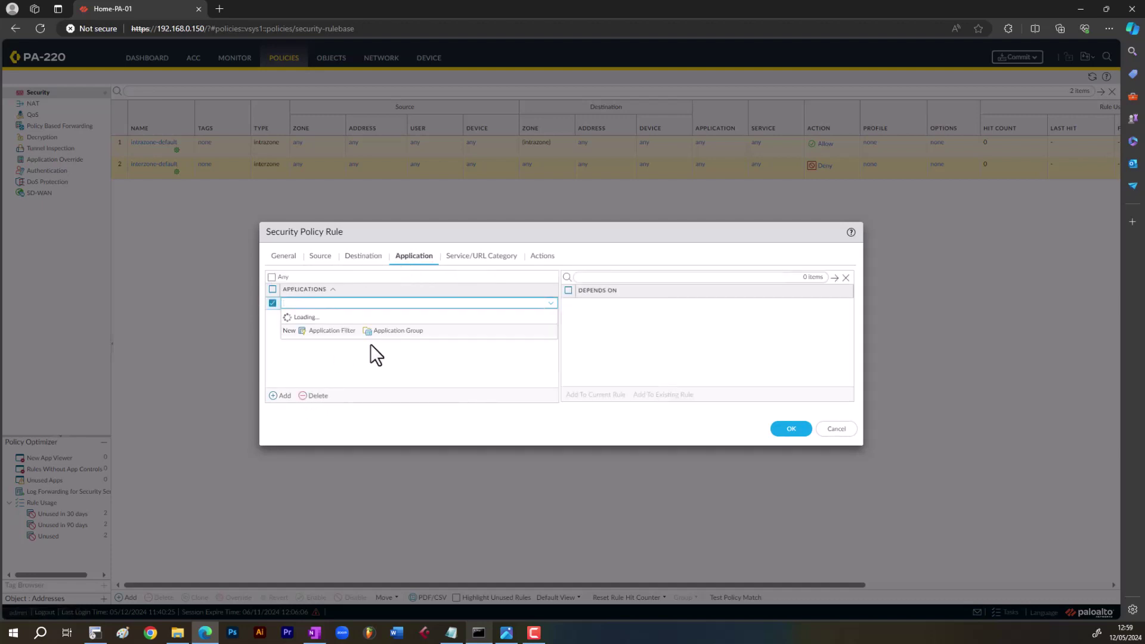
type("ssl")
left_click(319, 345)
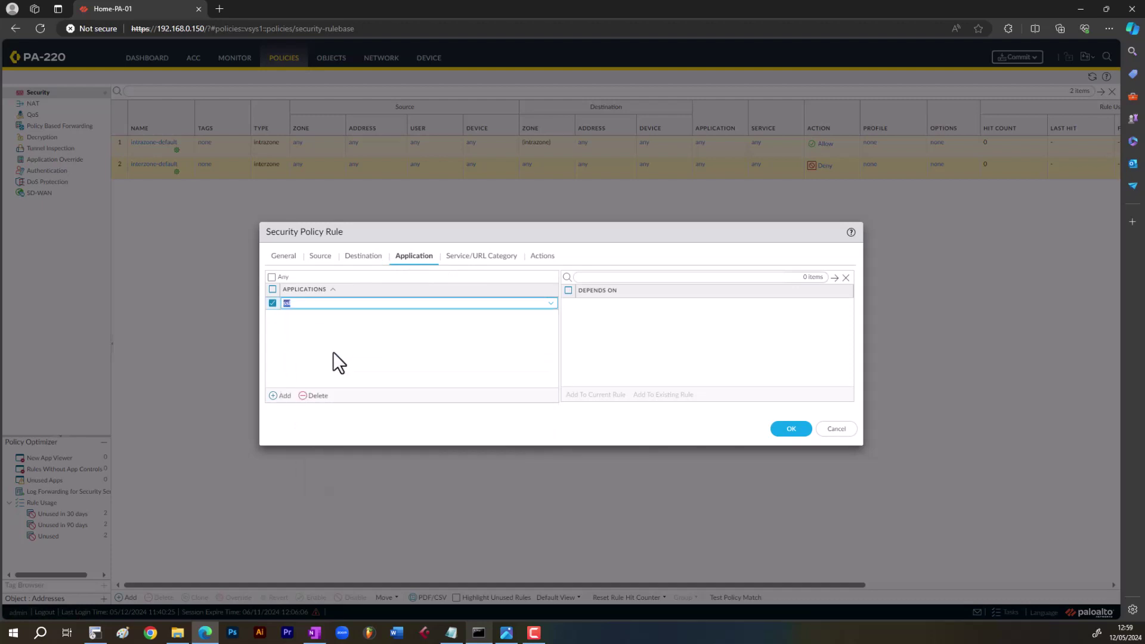
left_click(285, 396)
type("ow")
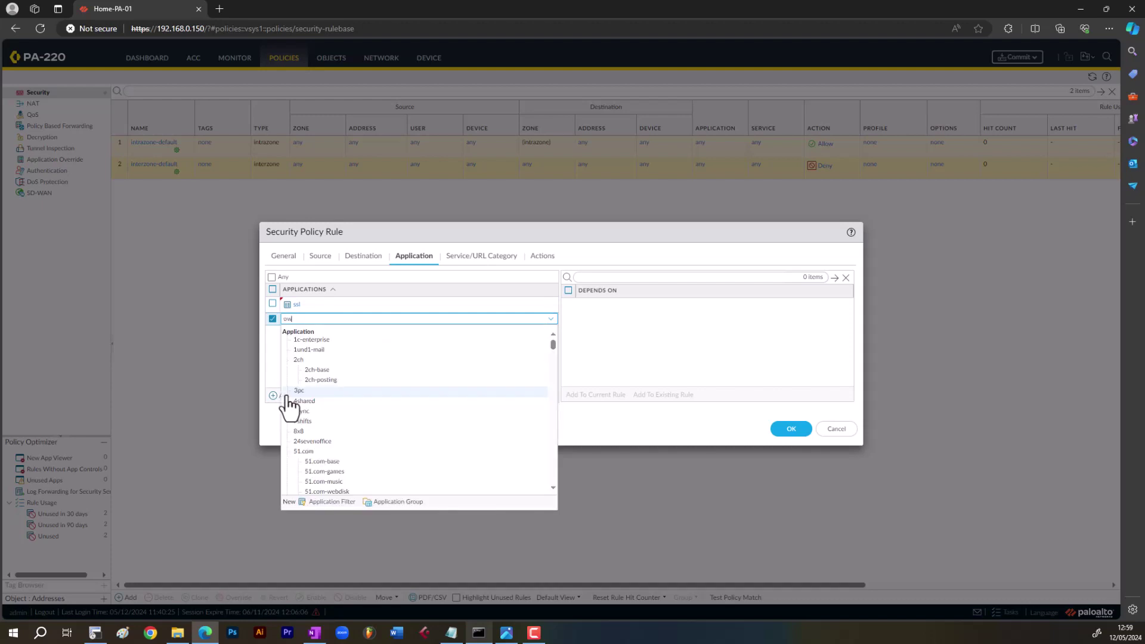
key("BackSpace")
key("BackSpace")
type("web")
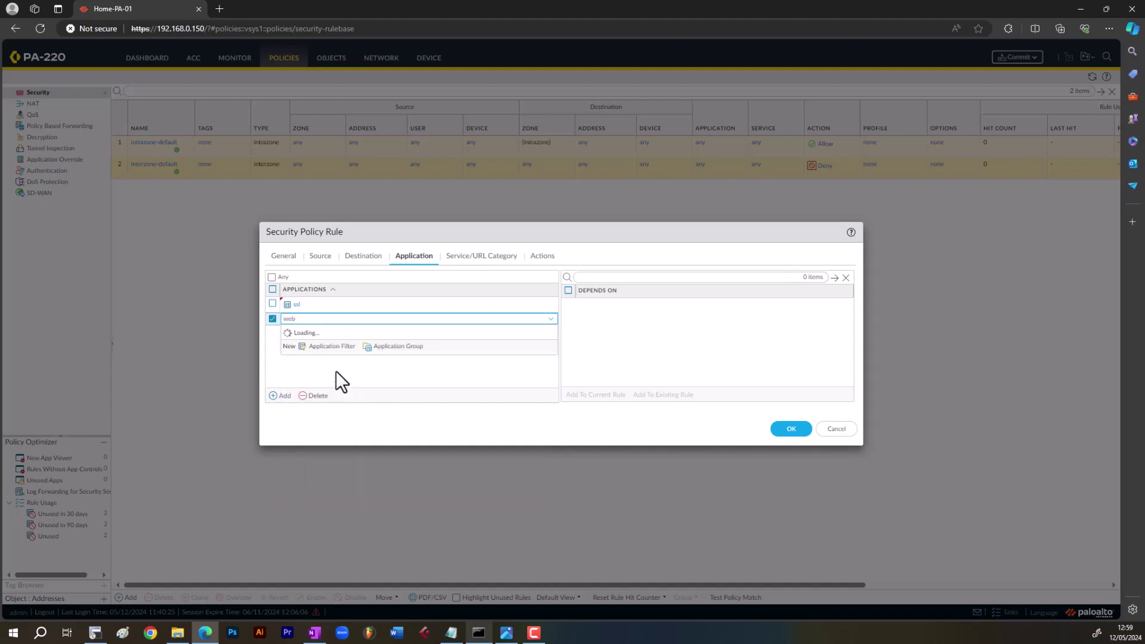
type("-bro")
left_click(334, 345)
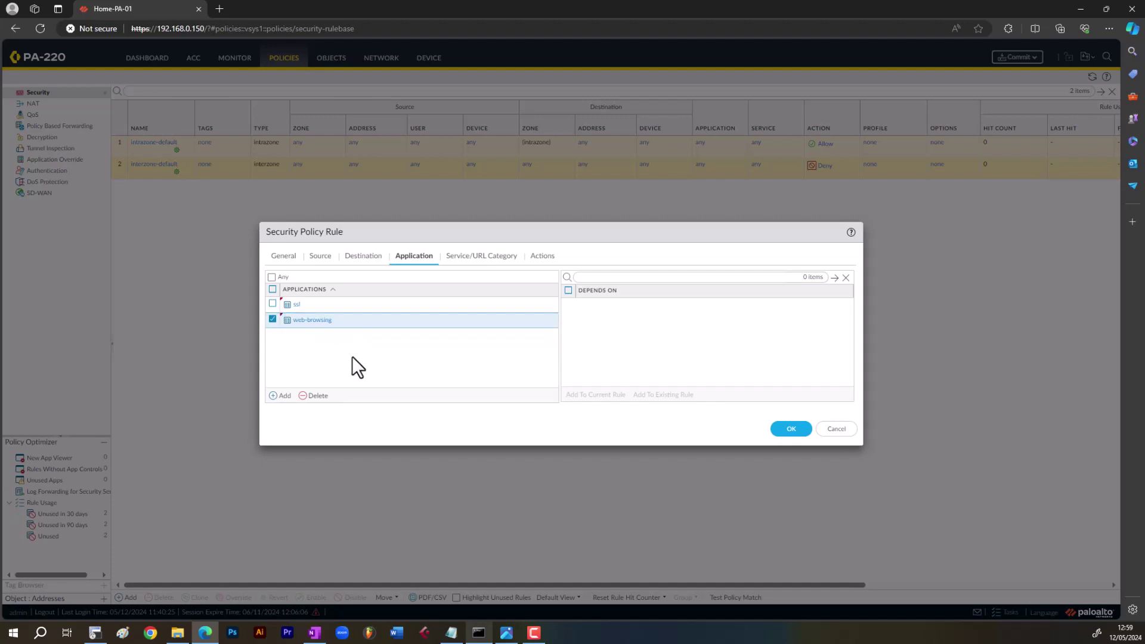
- Drop a third http application entry and review the Service/URL Category settings
left_click(284, 395)
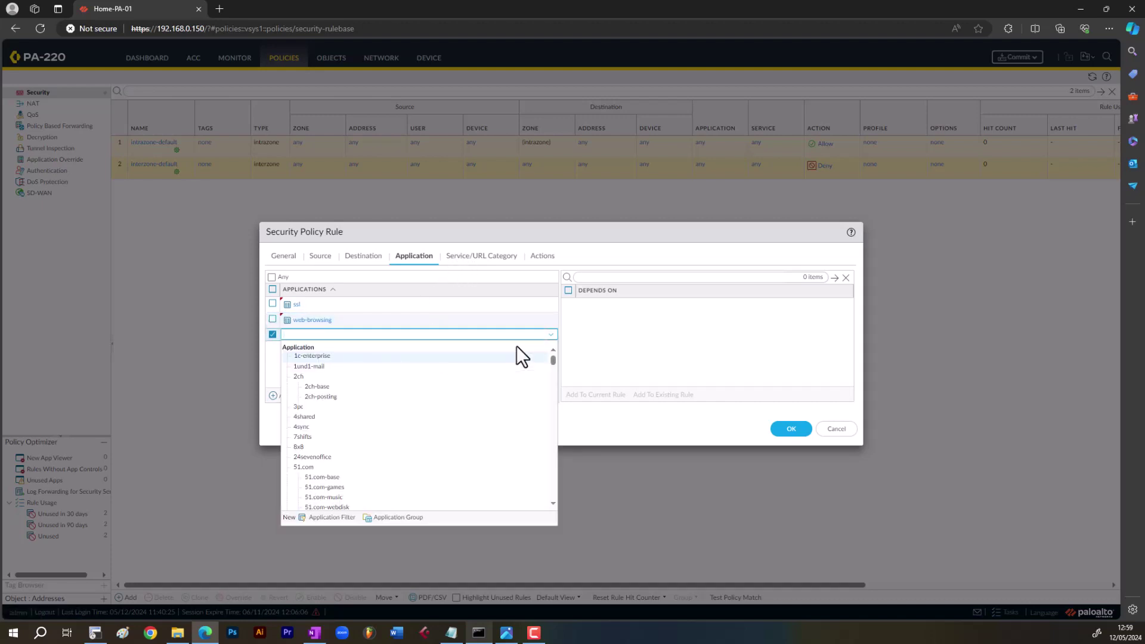
type("https")
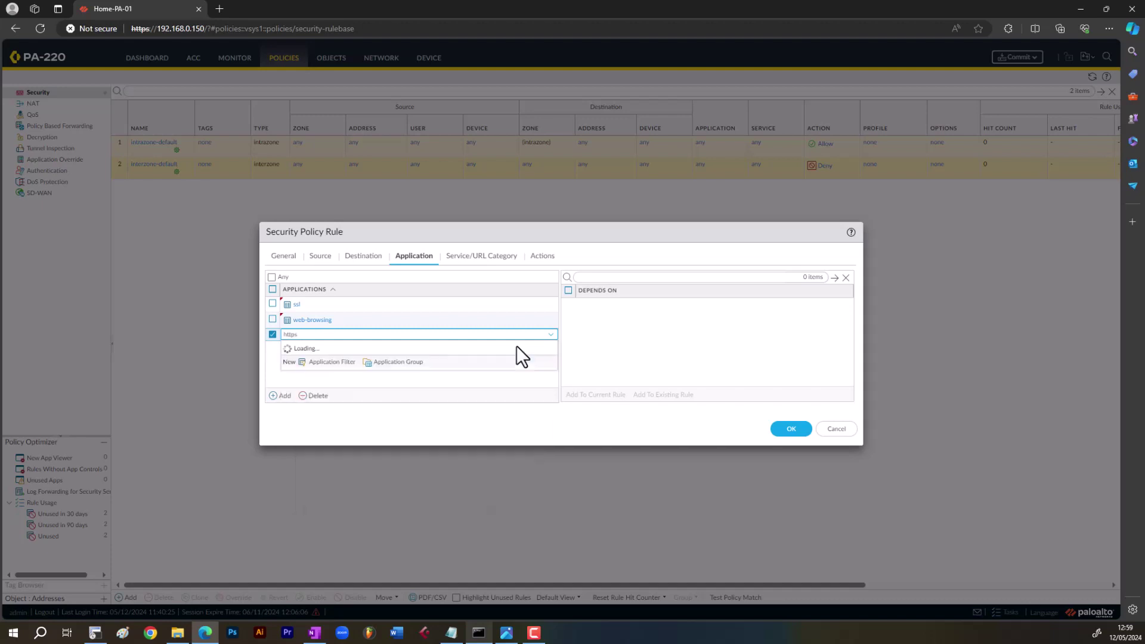
key("BackSpace")
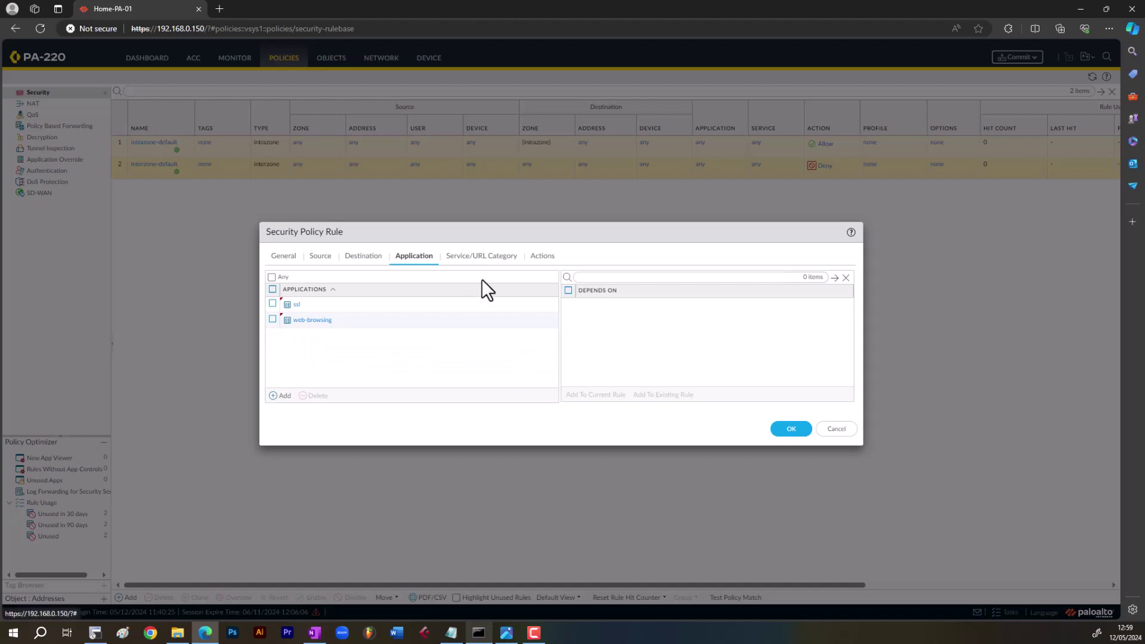
left_click(485, 257)
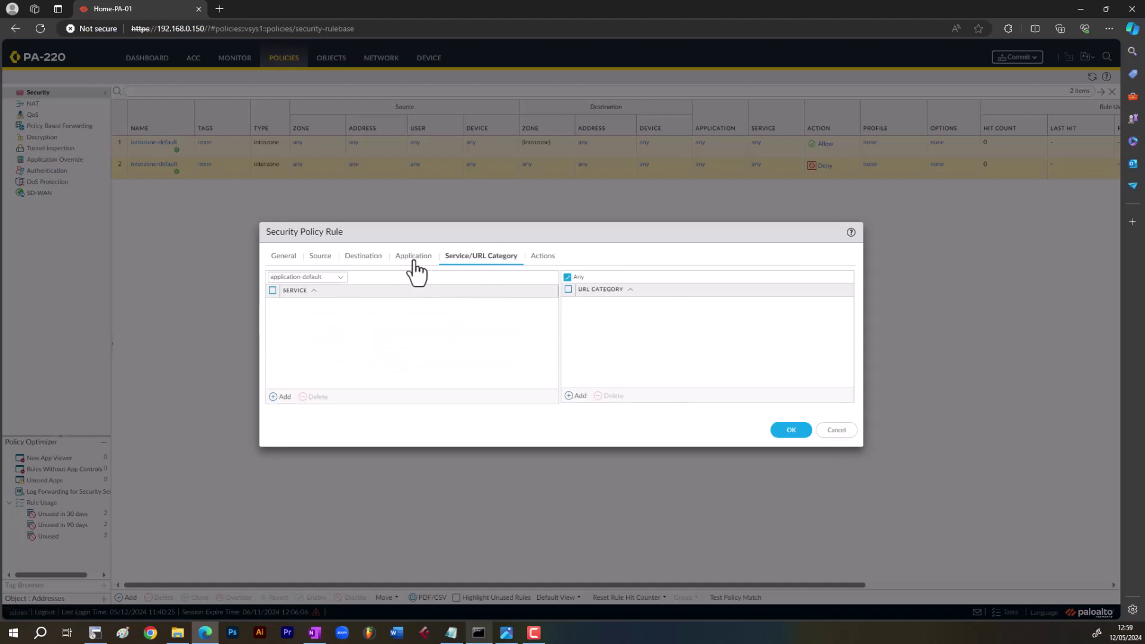
left_click(414, 260)
left_click(490, 258)
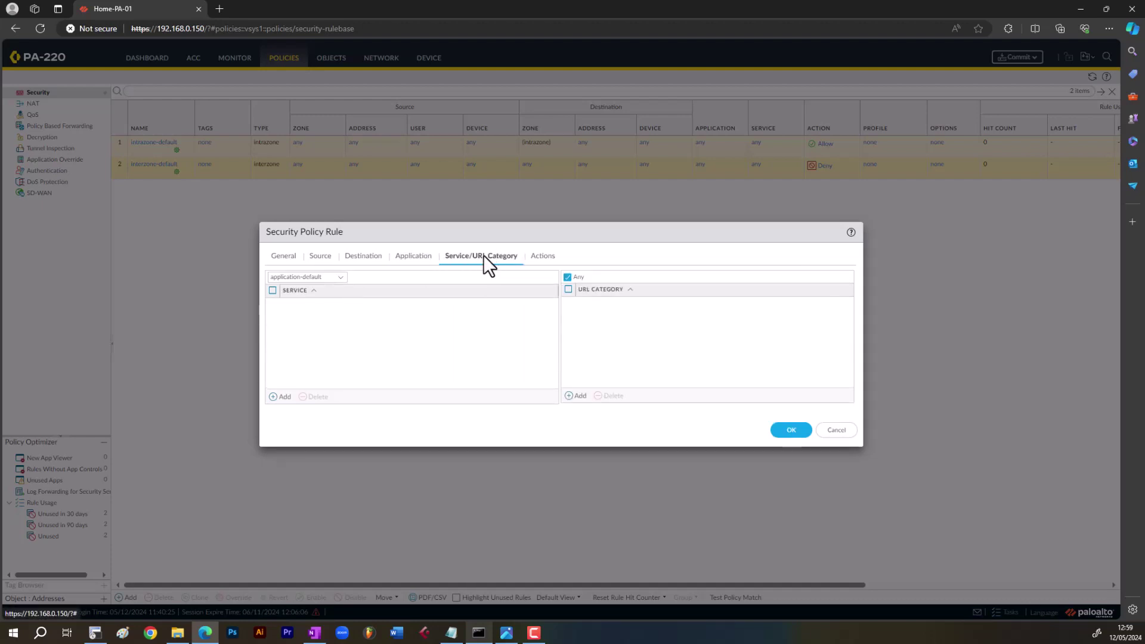
left_click(410, 260)
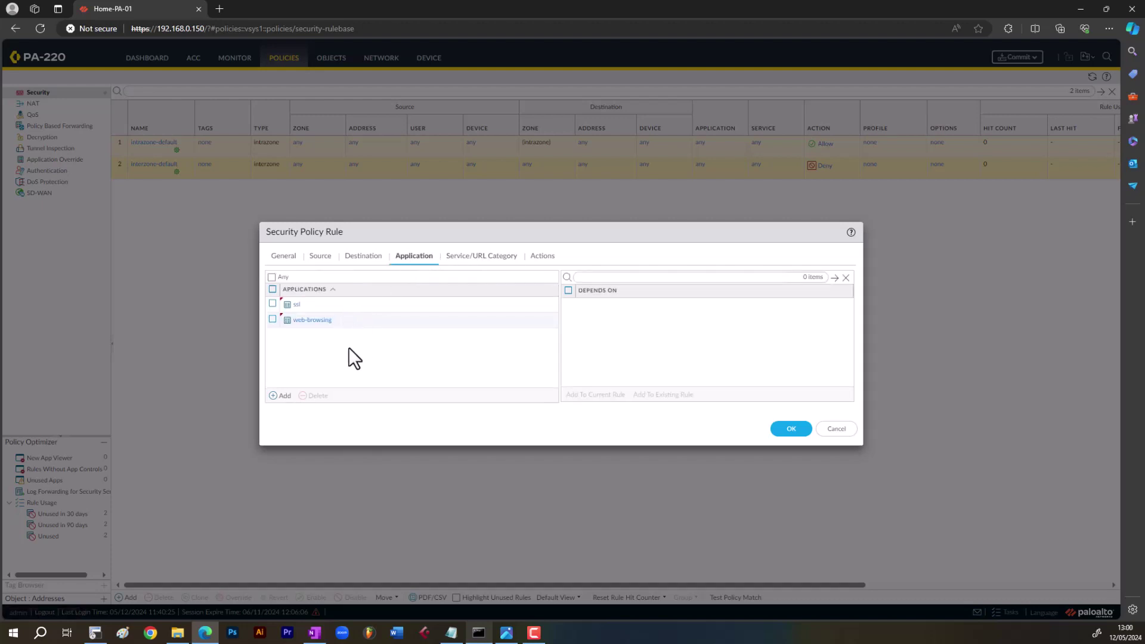
left_click(487, 263)
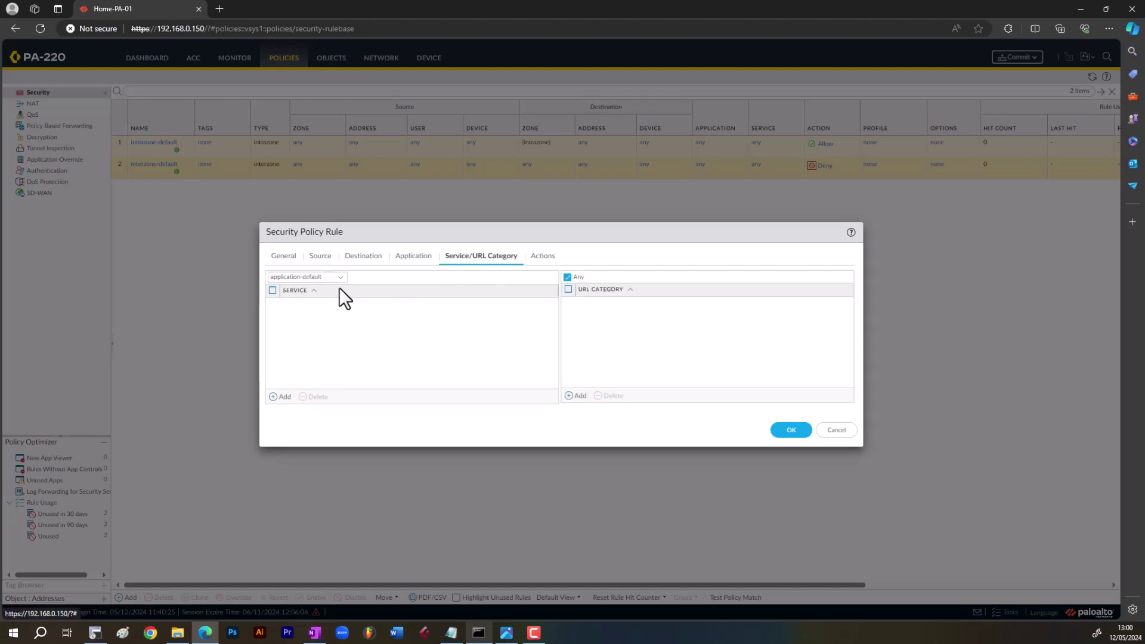
left_click(419, 262)
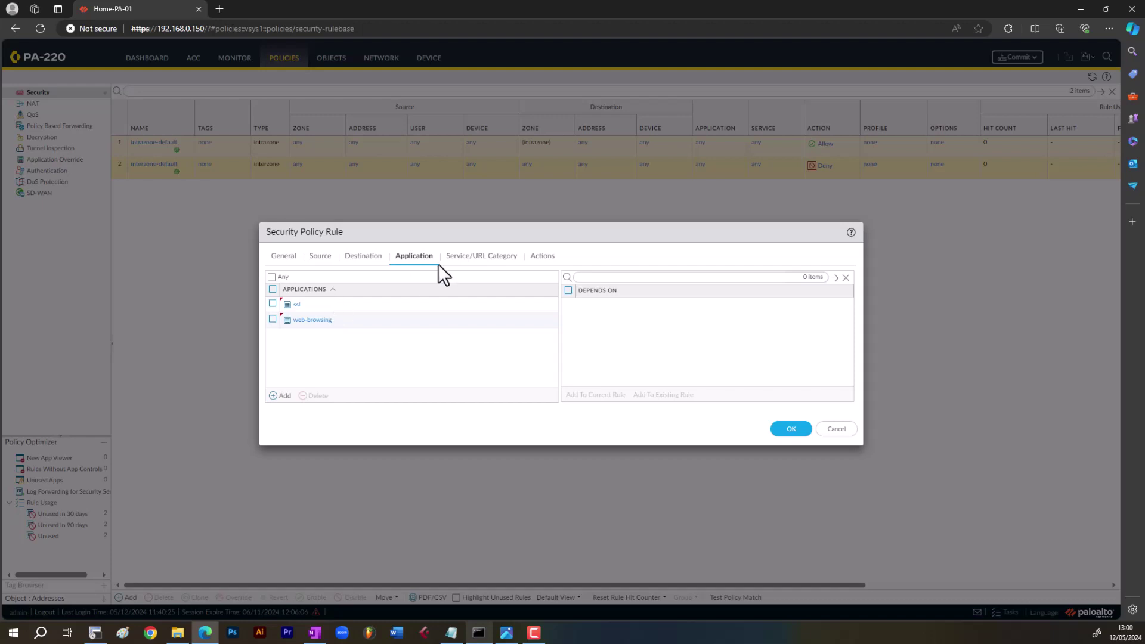
- Check the rule's Service/URL Category settings, leaving service application-default and URL category Any
left_click(477, 256)
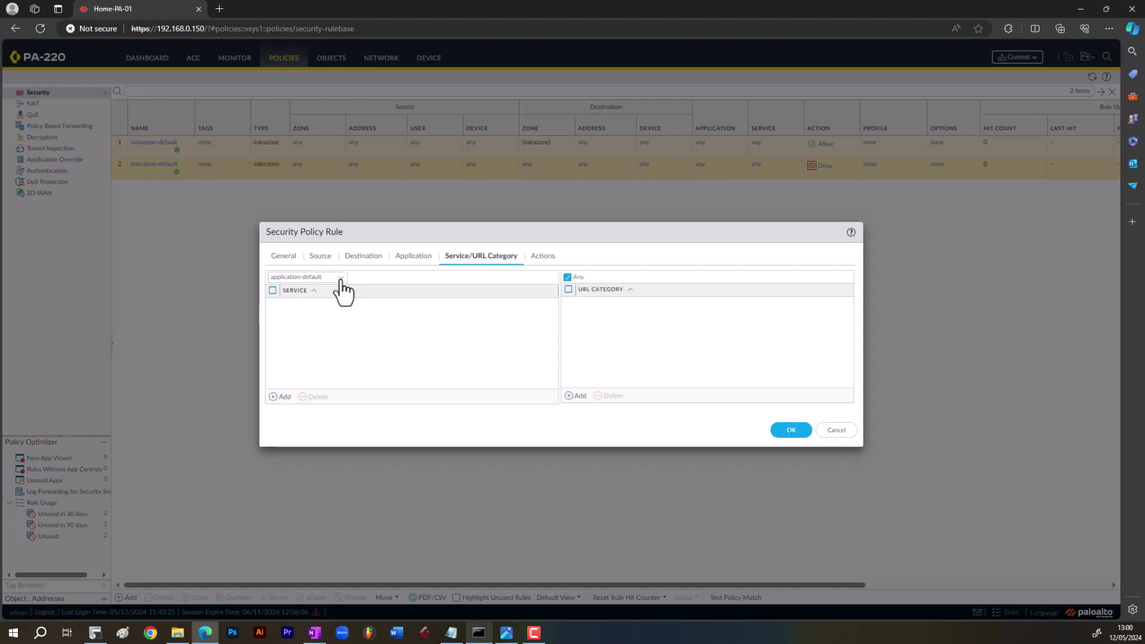
left_click(340, 279)
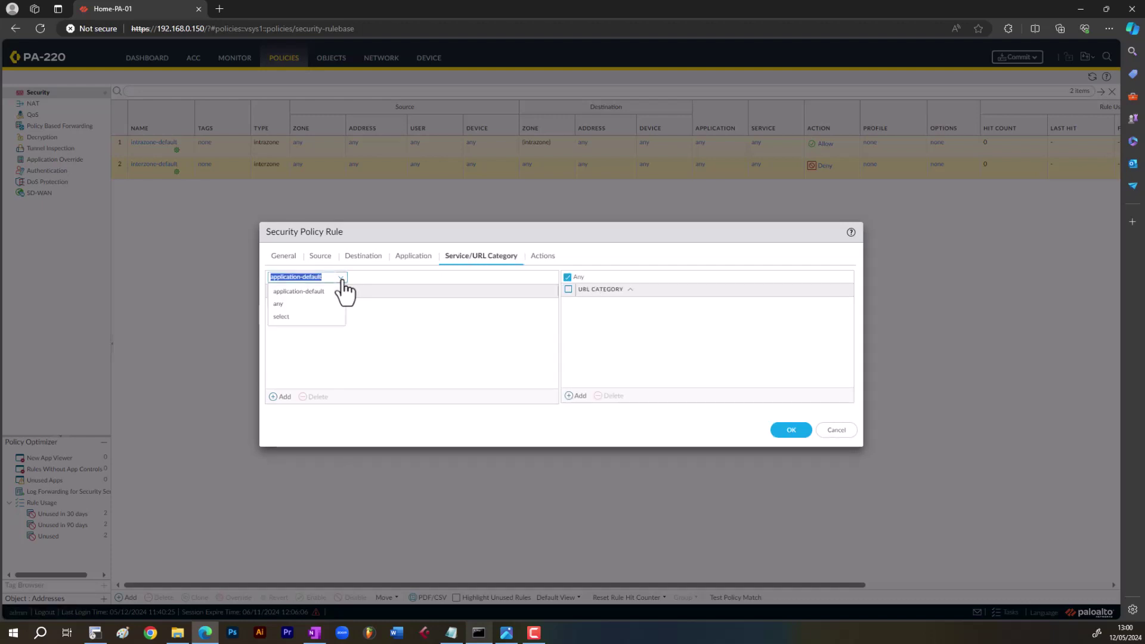
left_click(375, 315)
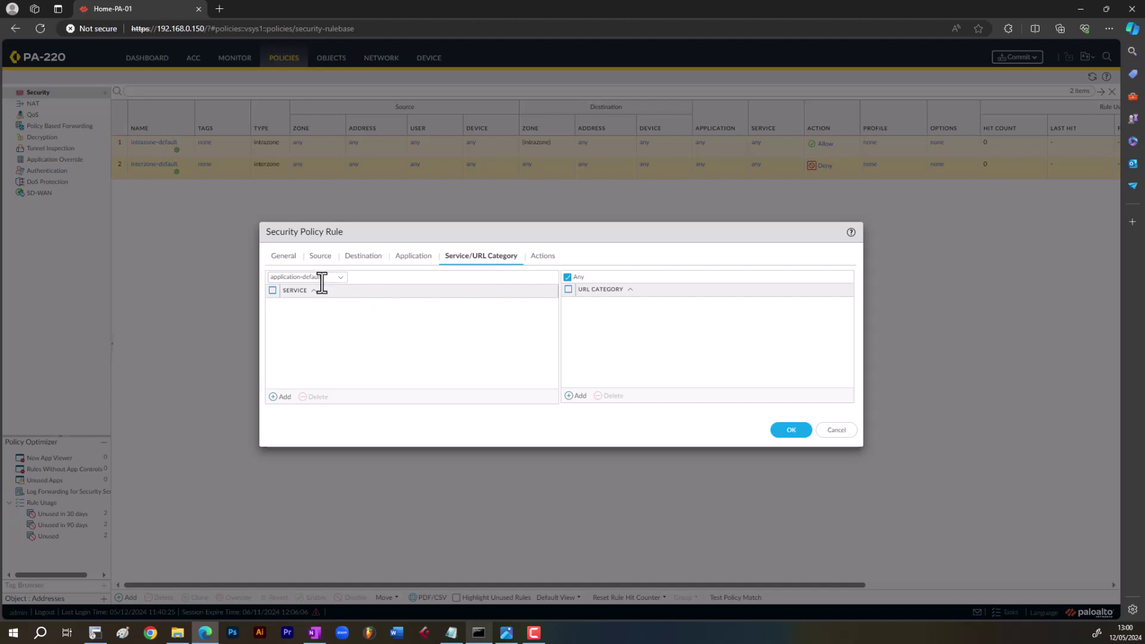
- Keep the rule's action Allow, logging at session end on and log forwarding None
left_click(541, 260)
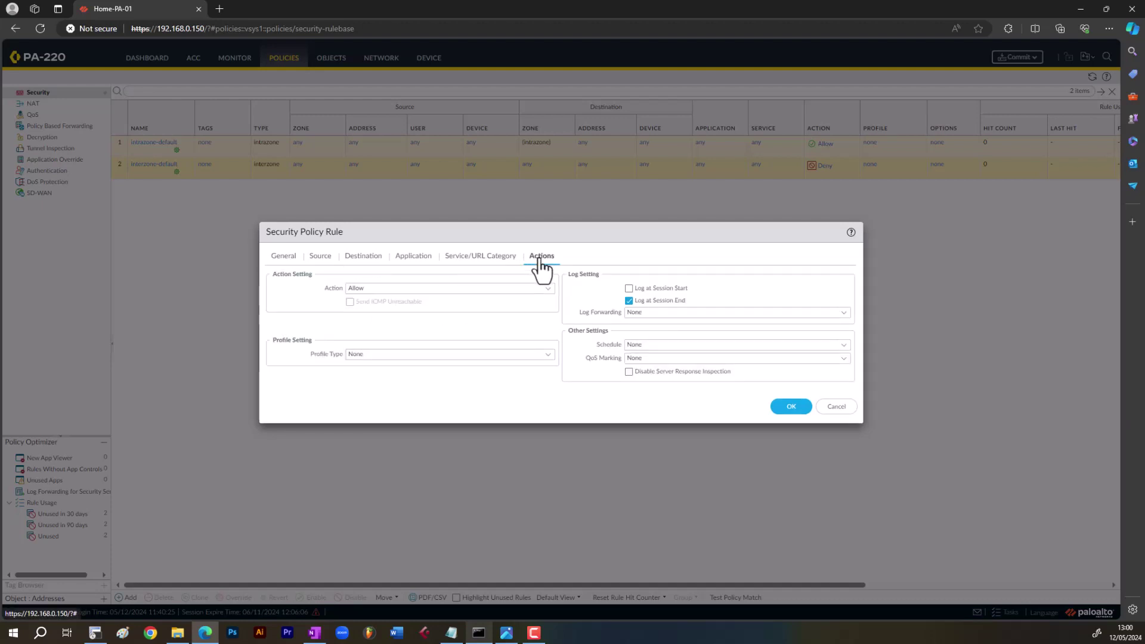
left_click(629, 301)
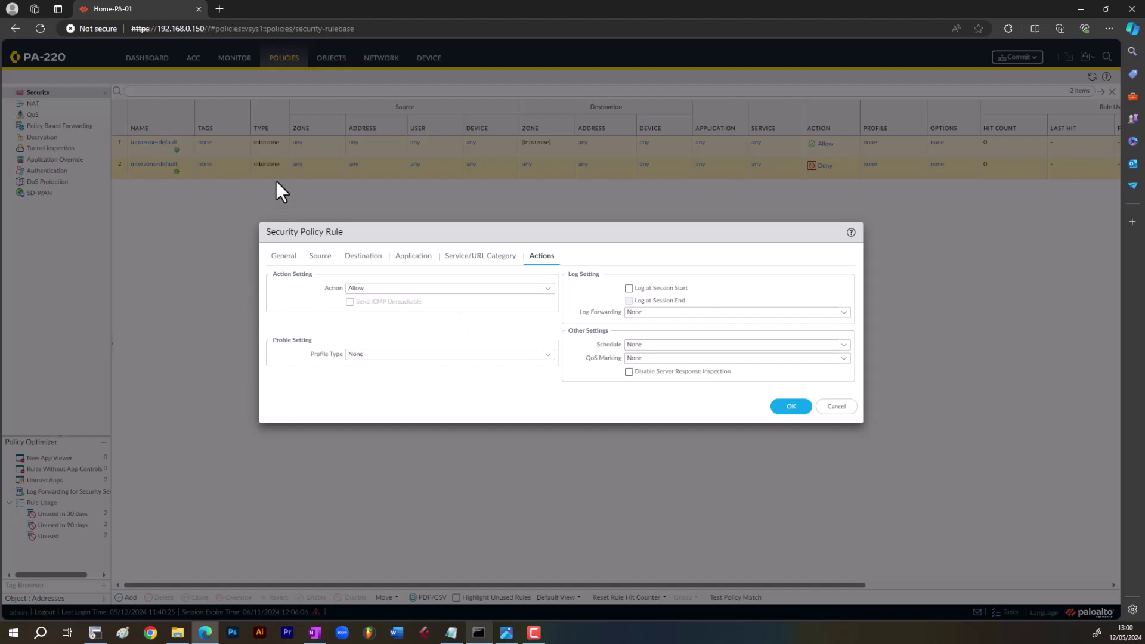
left_click(630, 303)
left_click(842, 312)
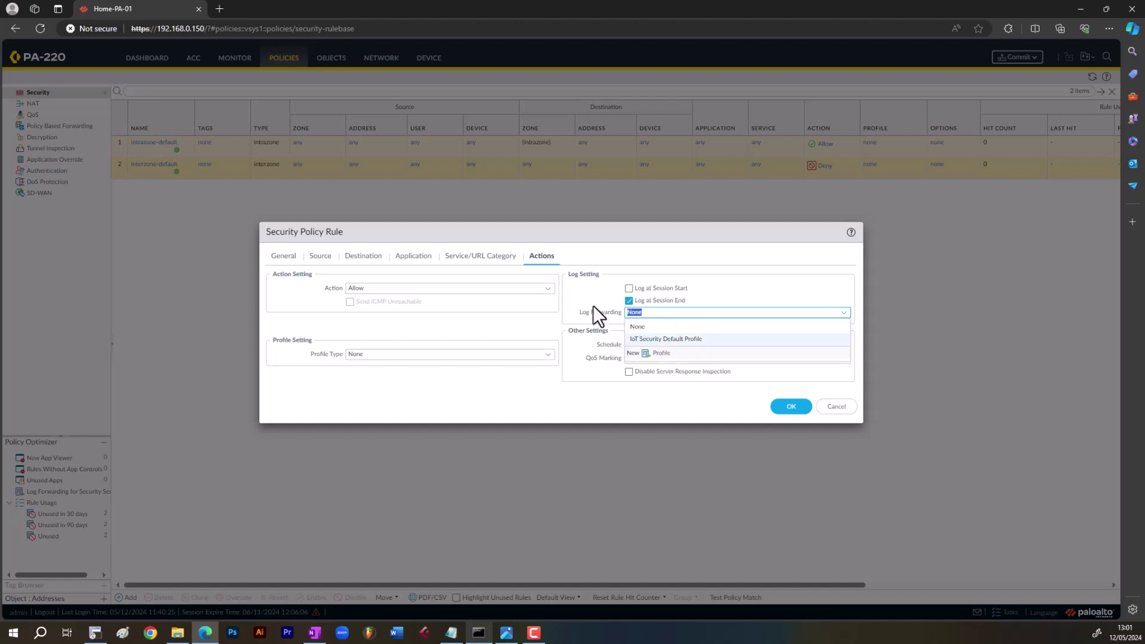
left_click(614, 323)
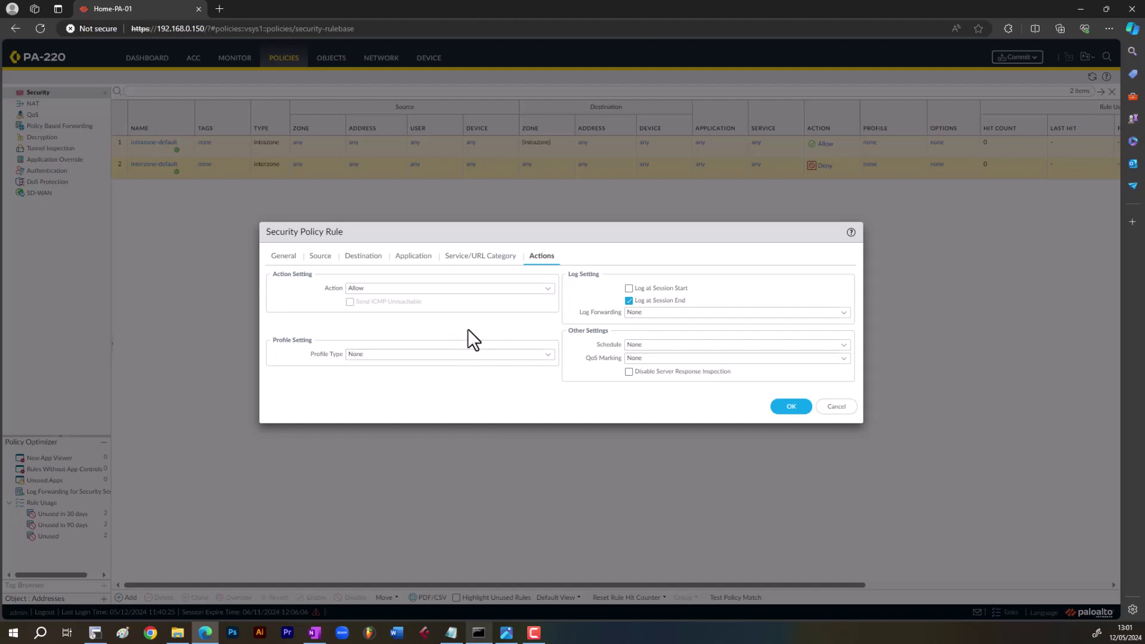
left_click(547, 288)
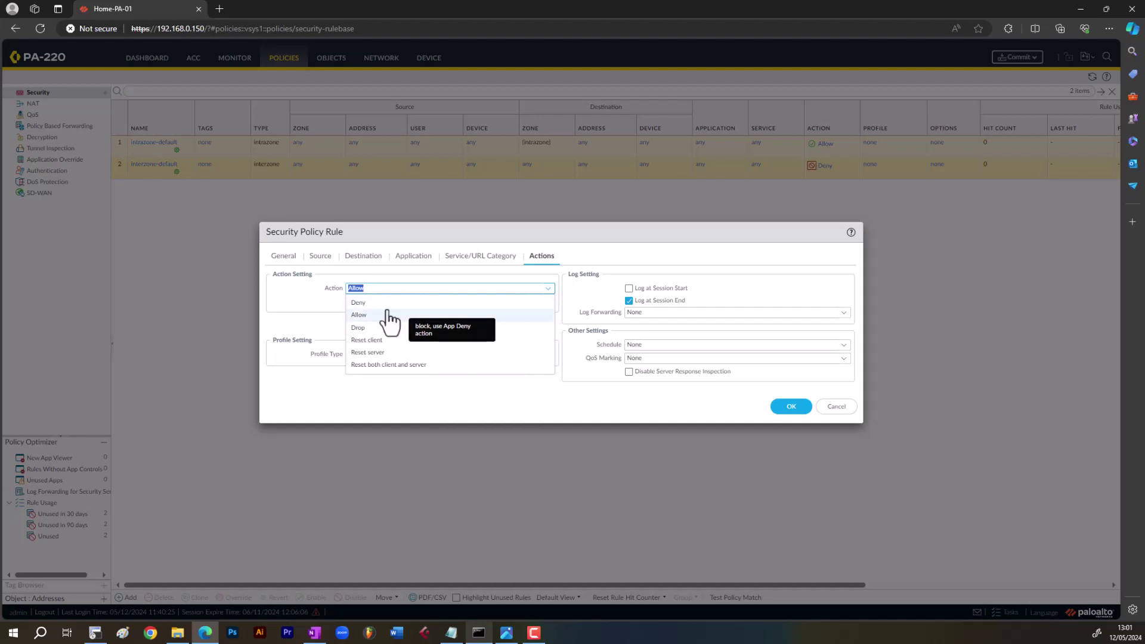
left_click(295, 301)
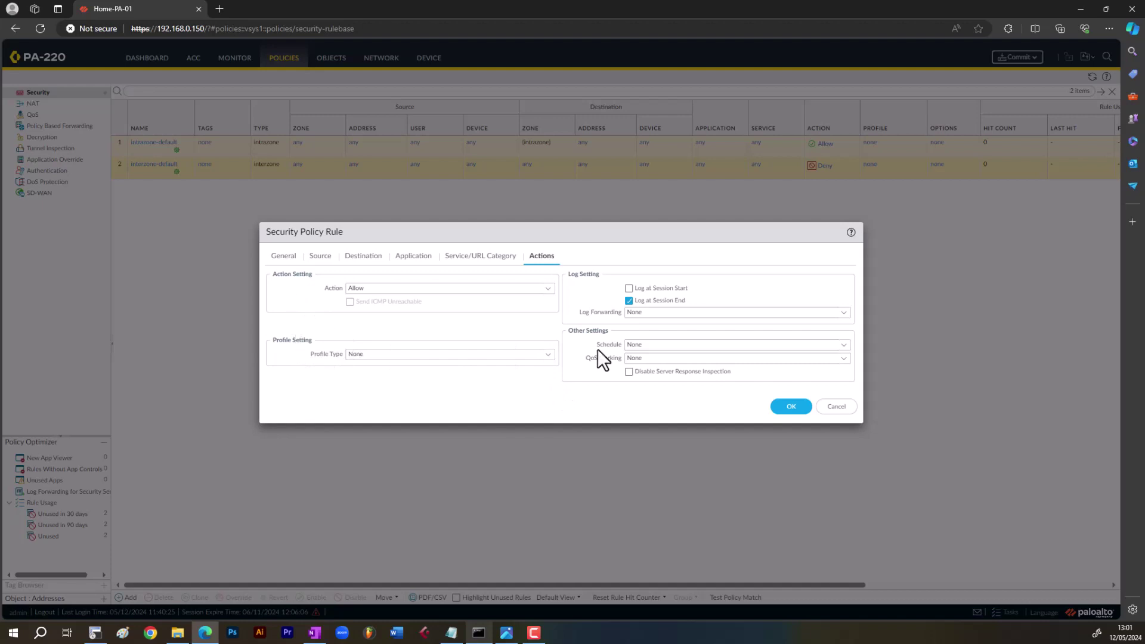
left_click(549, 355)
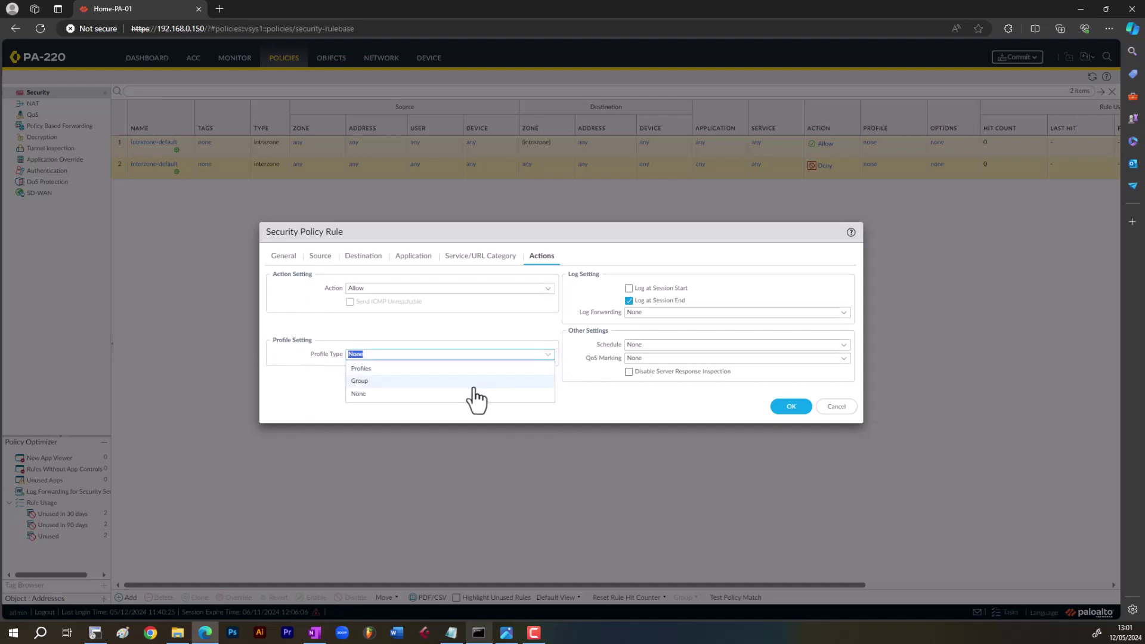
left_click(446, 368)
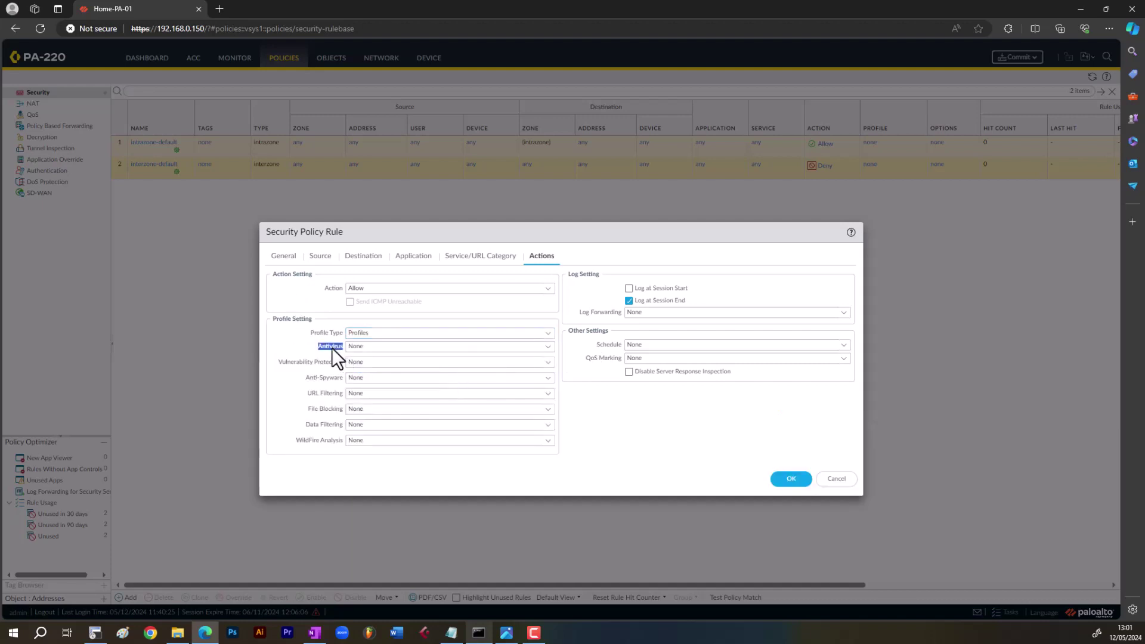
left_click_drag(288, 360, 327, 440)
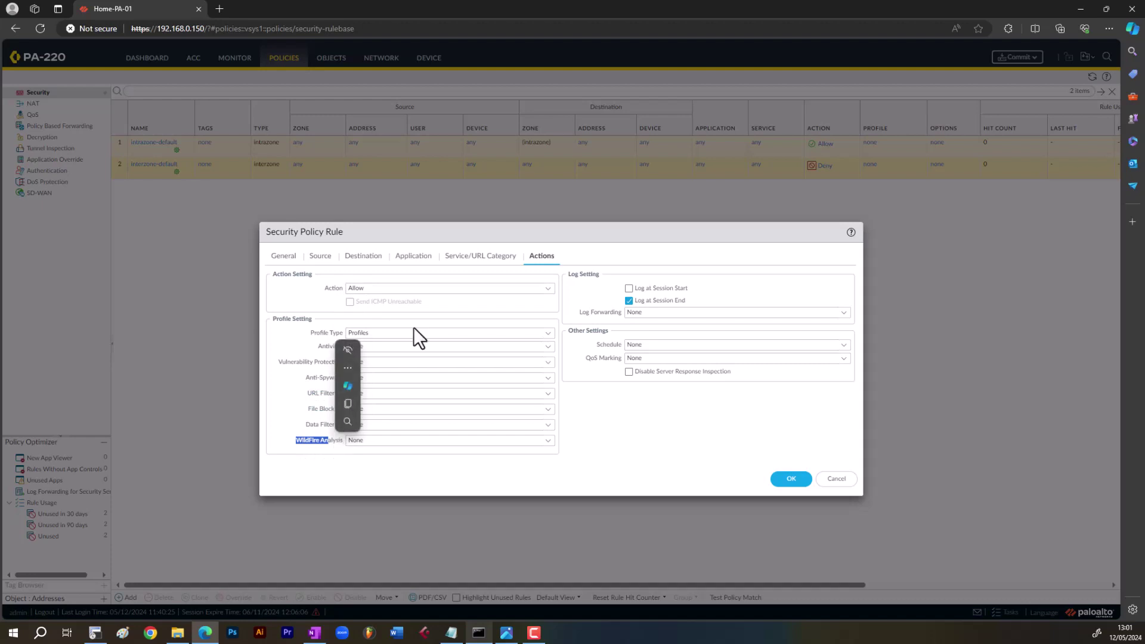
double_click(459, 331)
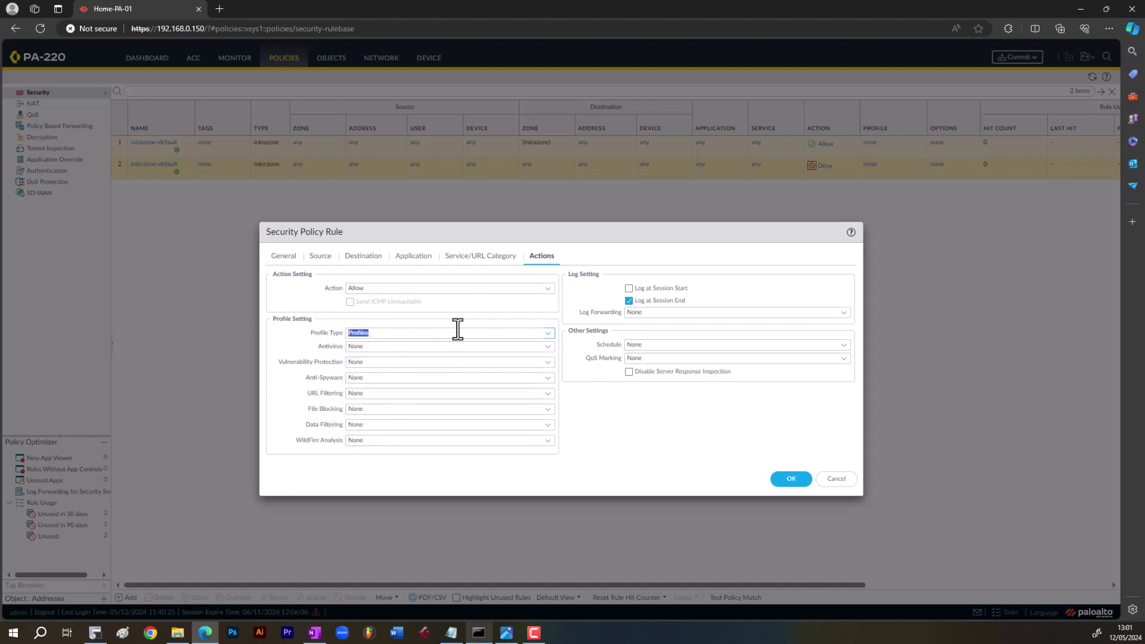
left_click(514, 345)
left_click(549, 347)
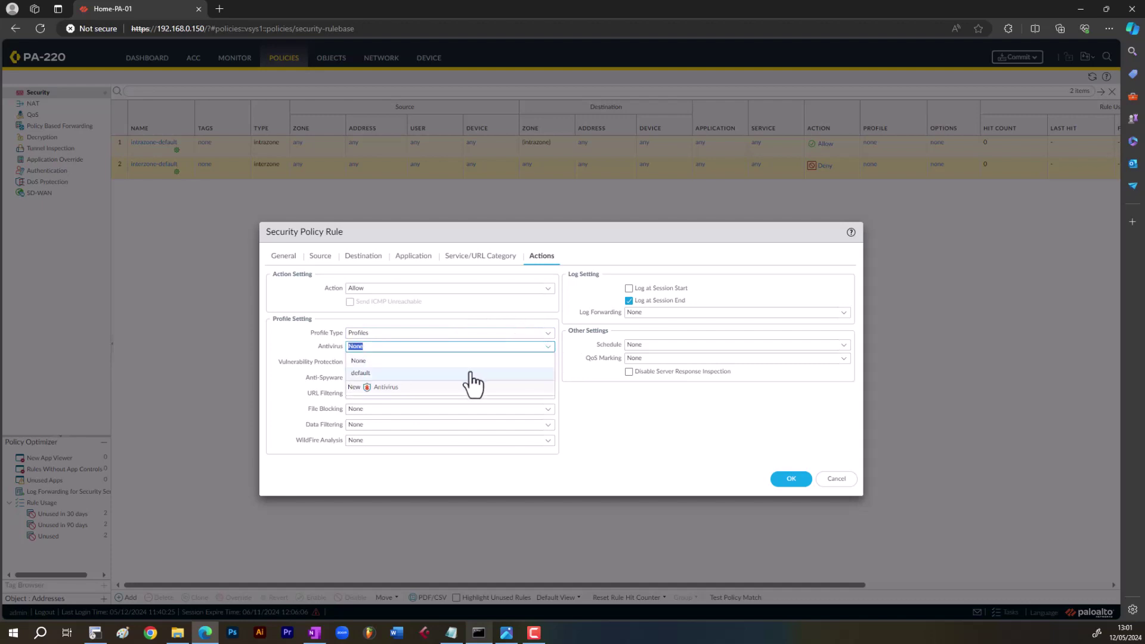
left_click(472, 376)
left_click(542, 362)
left_click(542, 362)
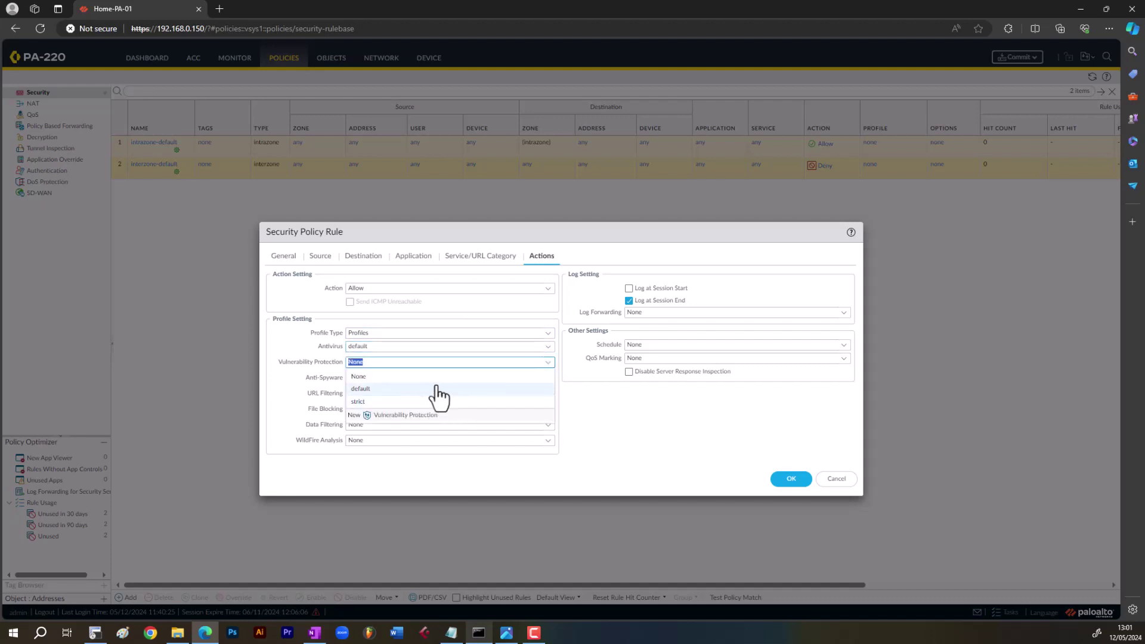
left_click(431, 394)
left_click(541, 378)
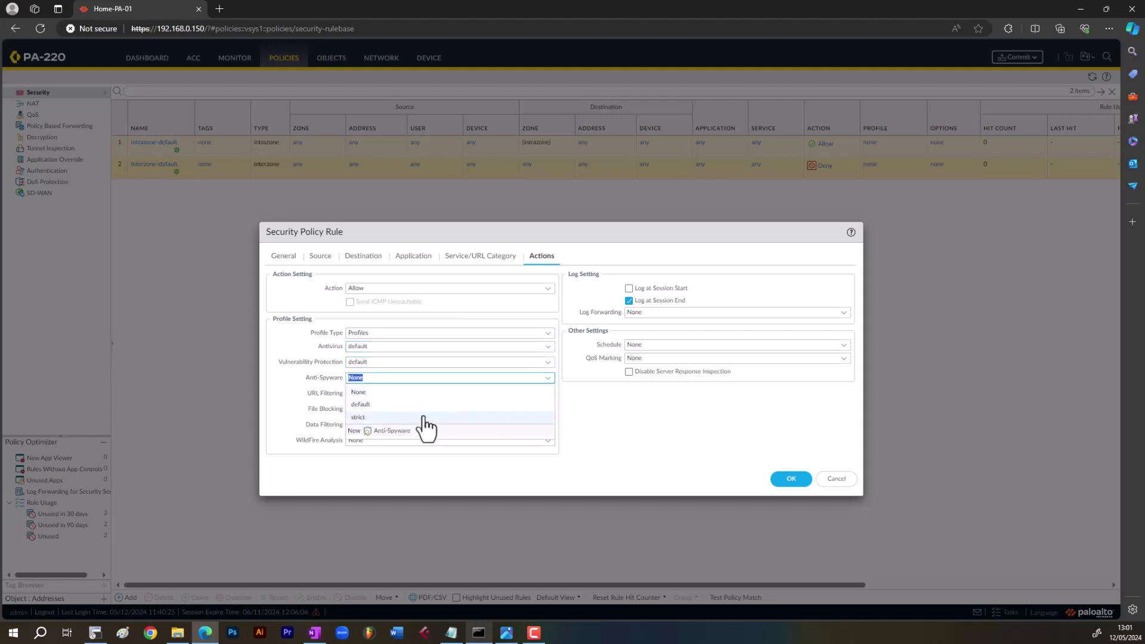
left_click(435, 410)
left_click(547, 395)
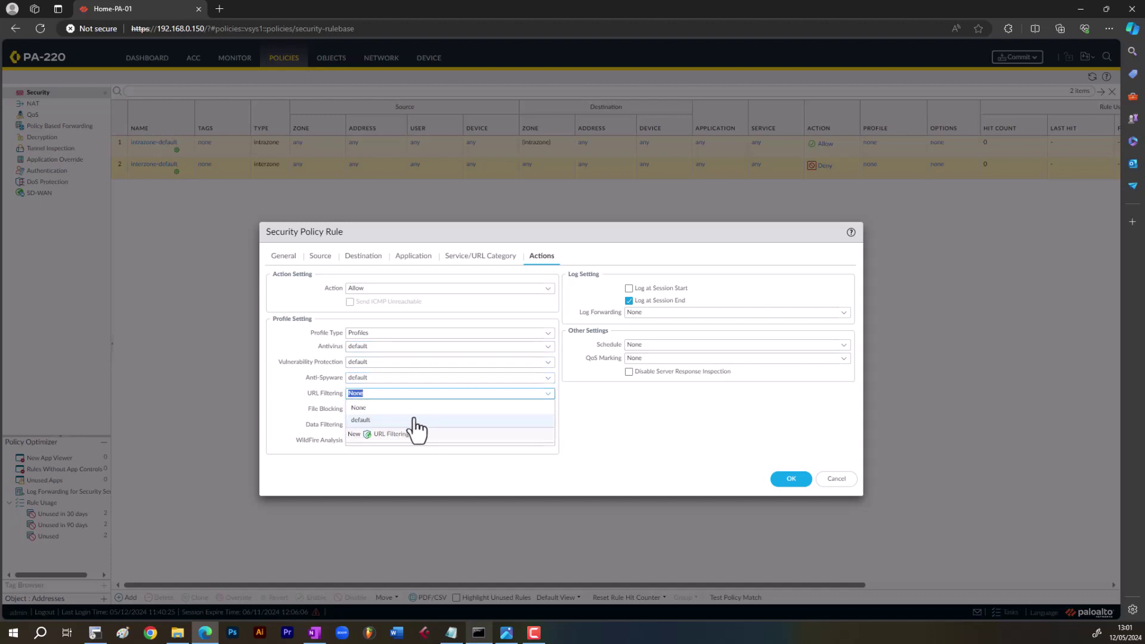
left_click(417, 422)
left_click(545, 410)
left_click(507, 420)
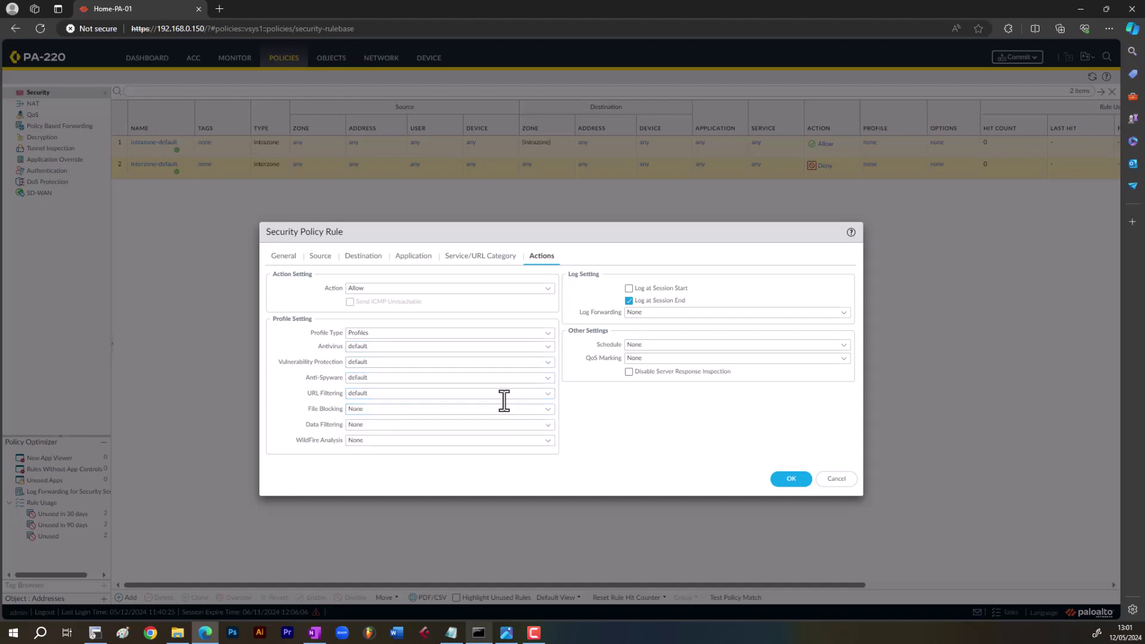
left_click(458, 334)
left_click(543, 335)
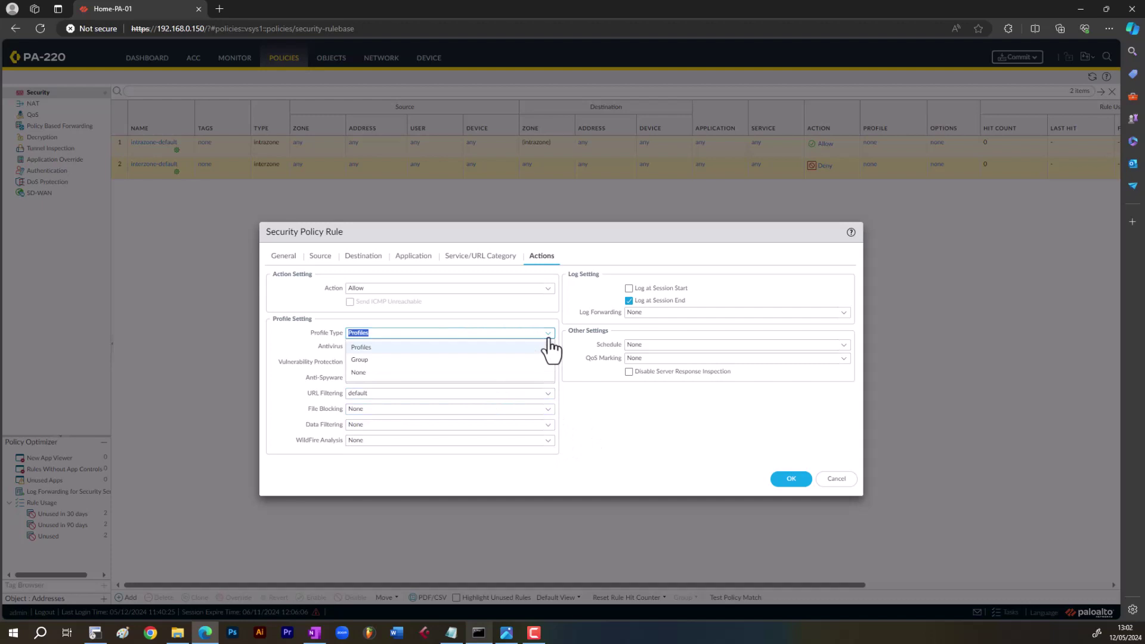
left_click(409, 385)
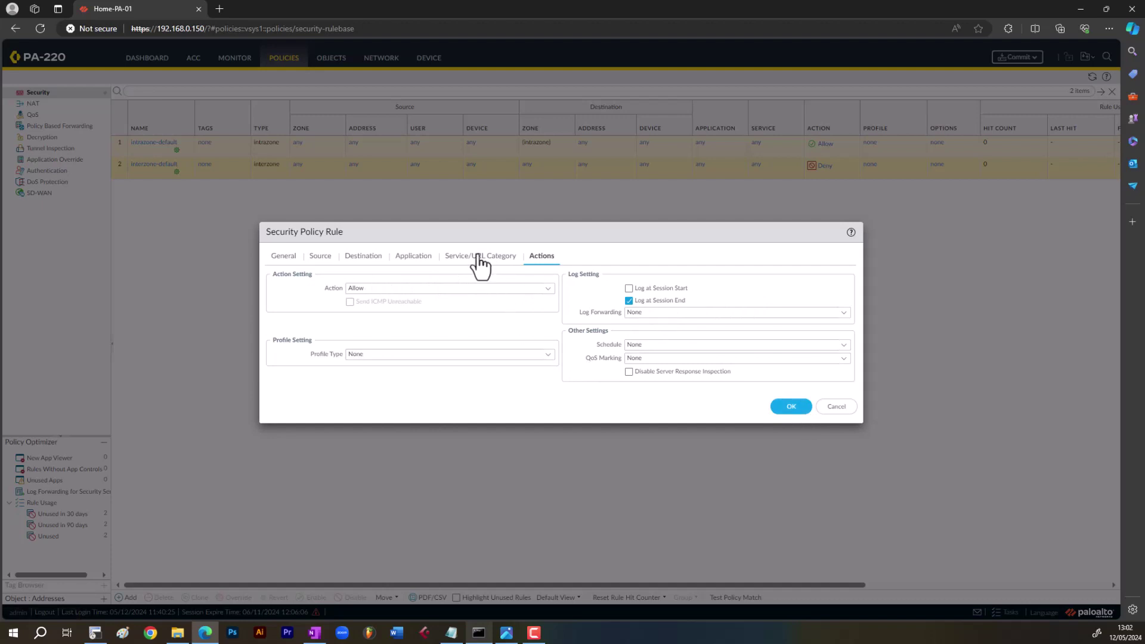
- Recheck the applications and service, then save and select the Inside_Outside_Internet rule
left_click(406, 256)
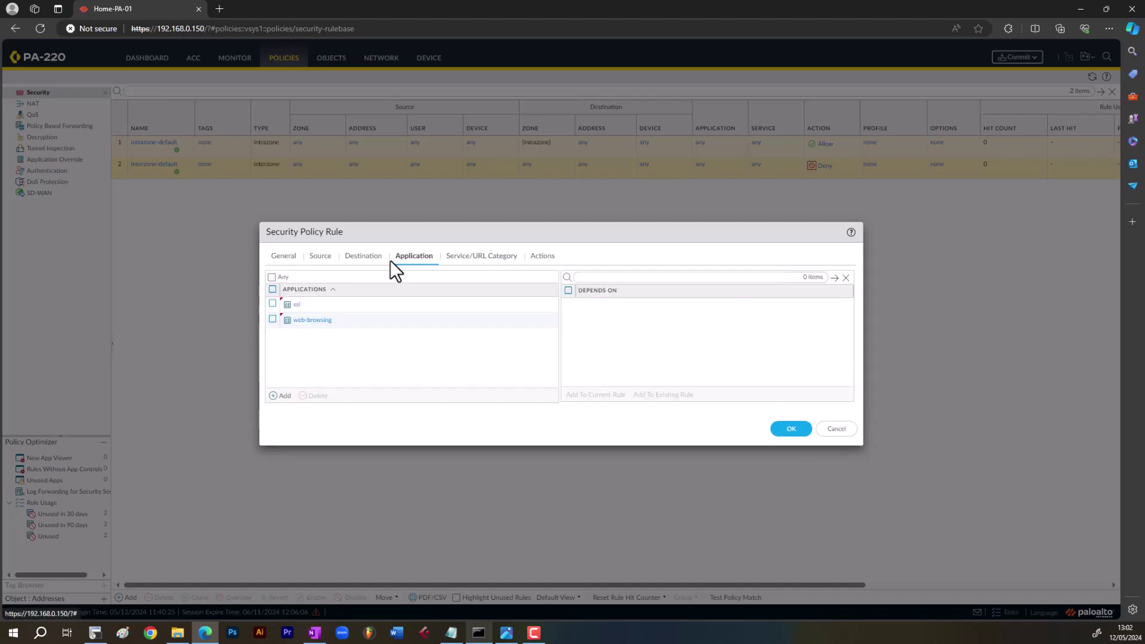
left_click(495, 258)
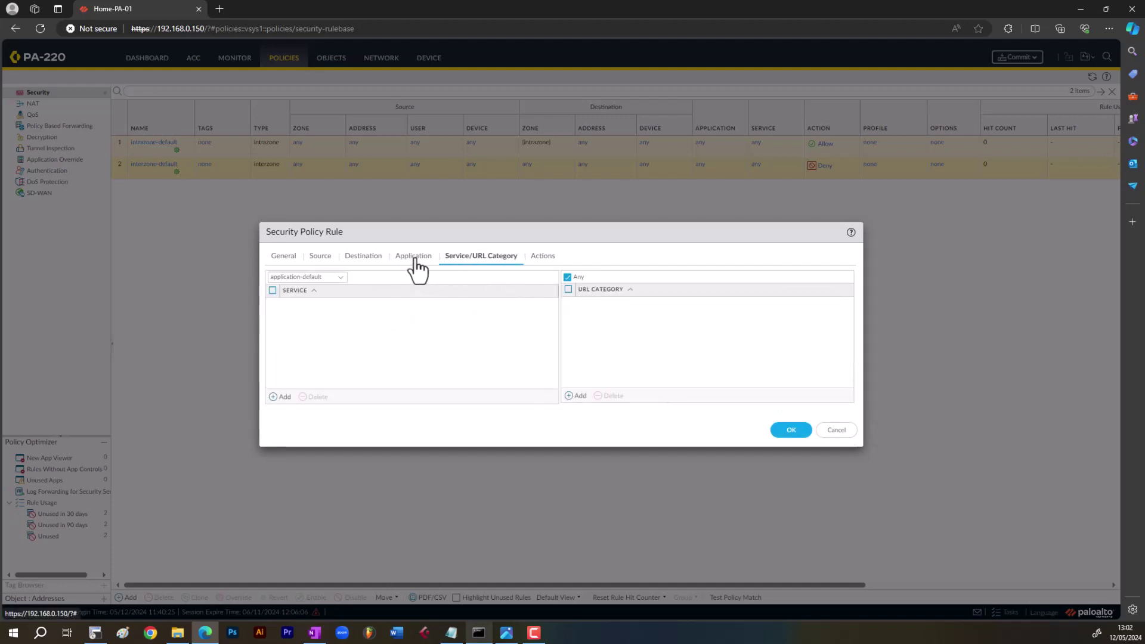
left_click(419, 256)
left_click(789, 429)
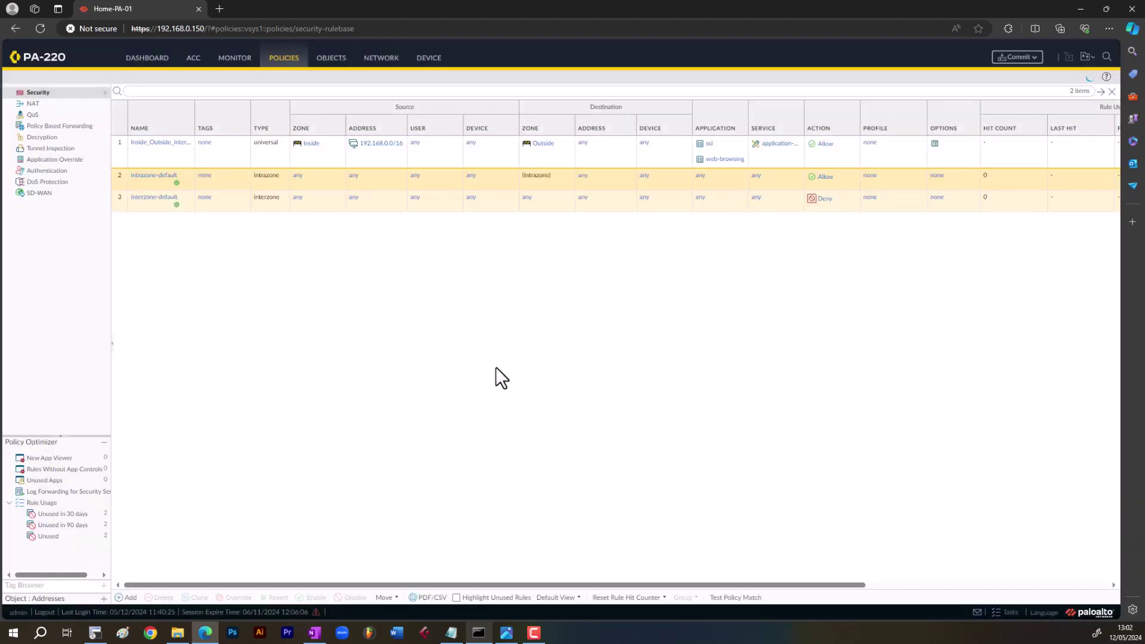
left_click(149, 159)
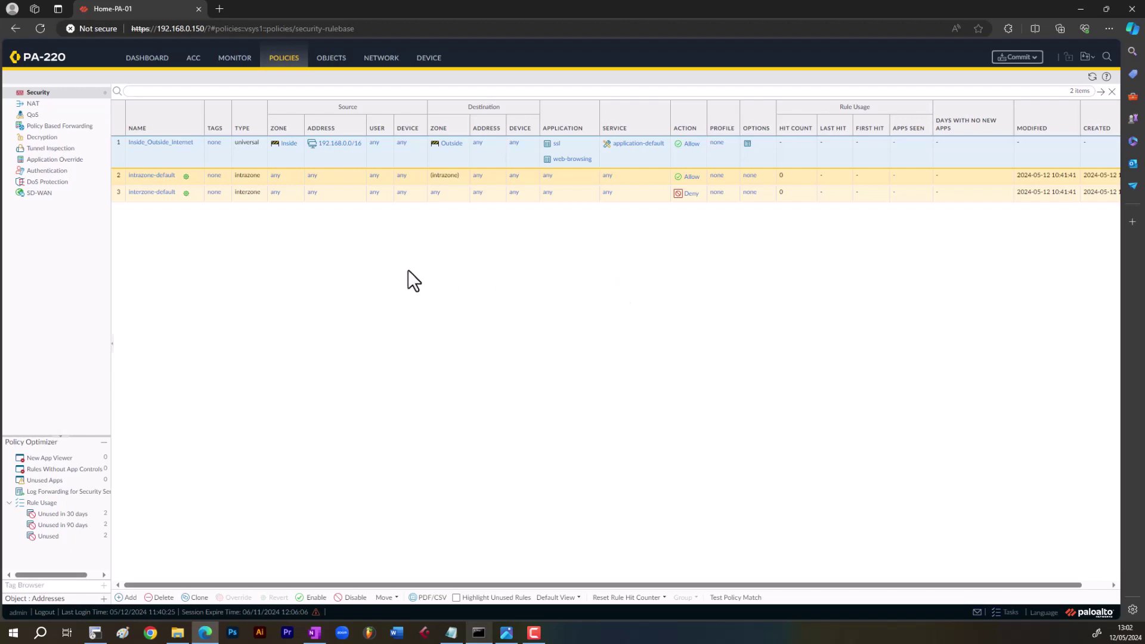
- Create a new NAT policy rule named 'Source NAT'
left_click(52, 105)
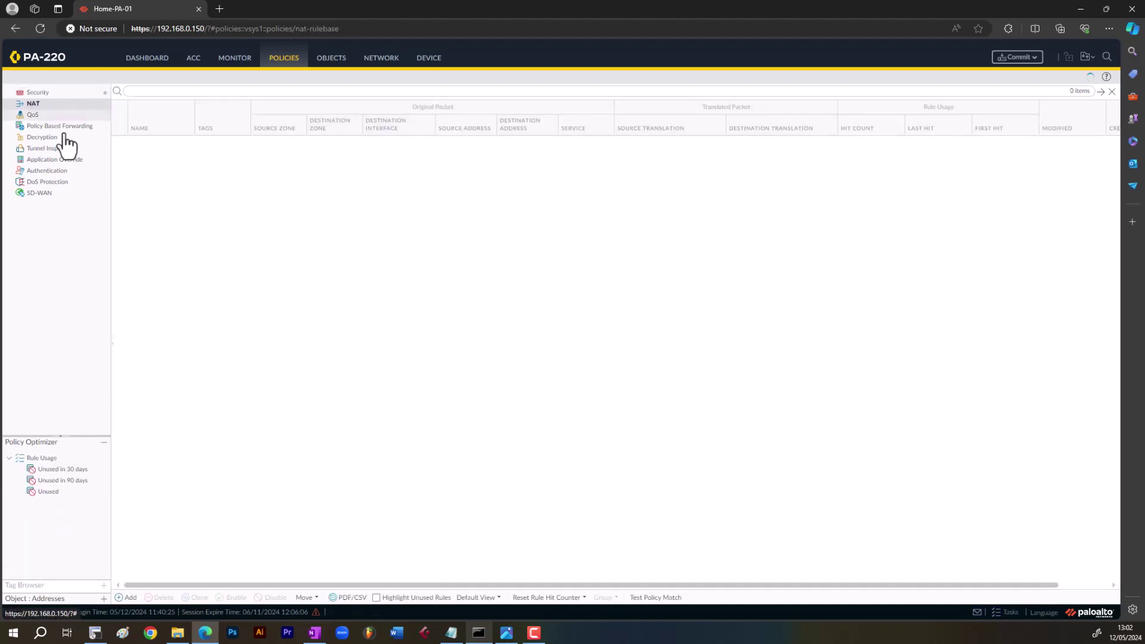
left_click(133, 596)
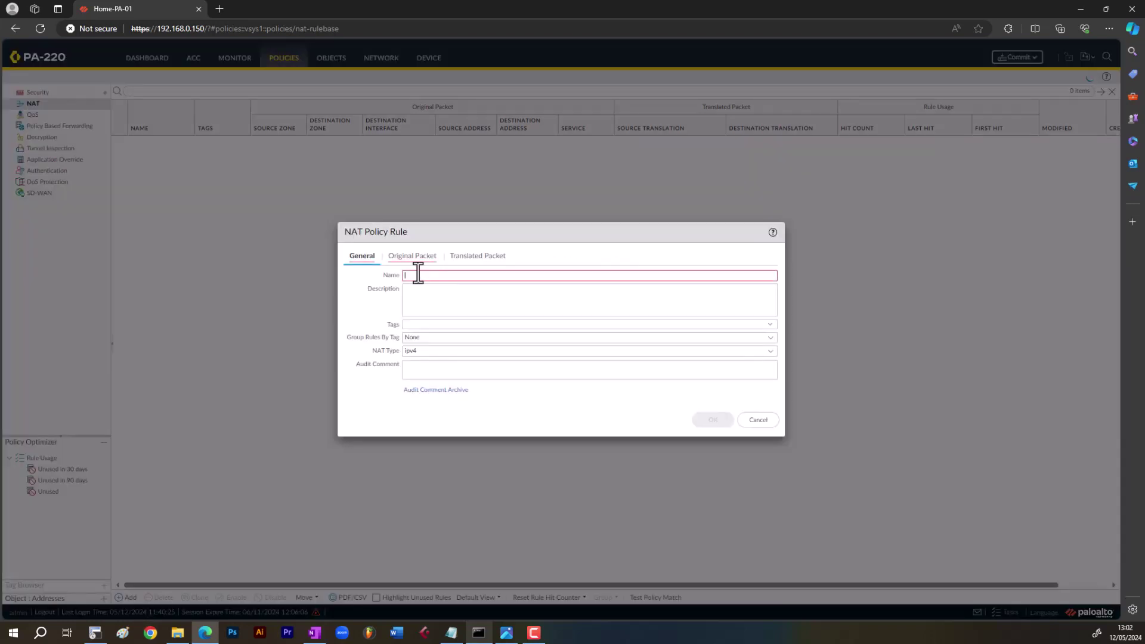
type("Sou")
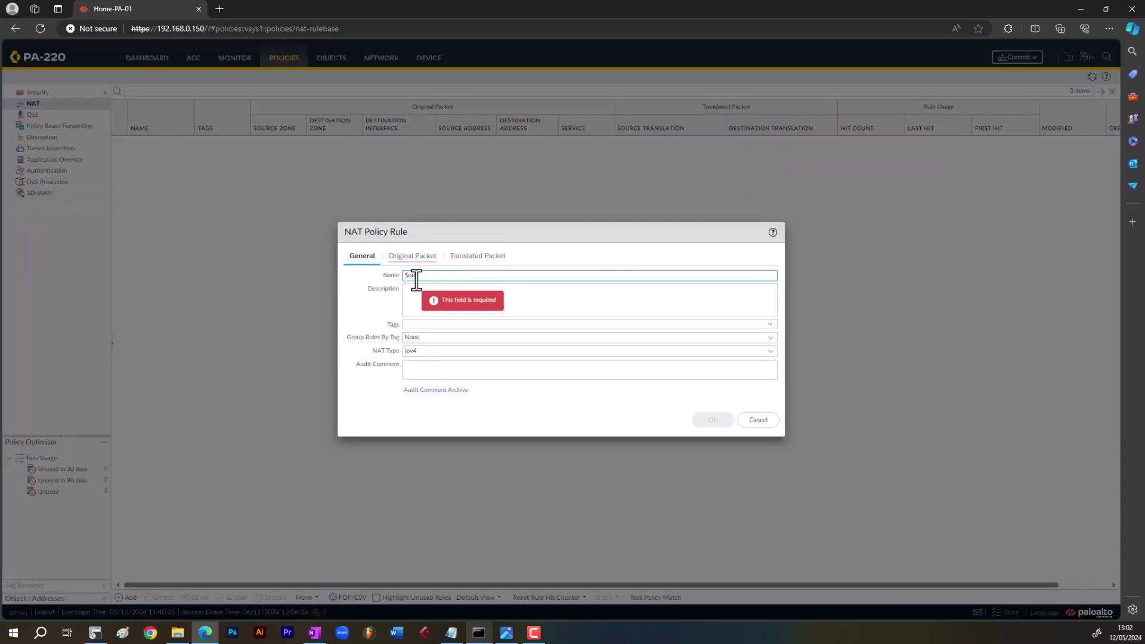
type("rce NAT")
left_click(432, 304)
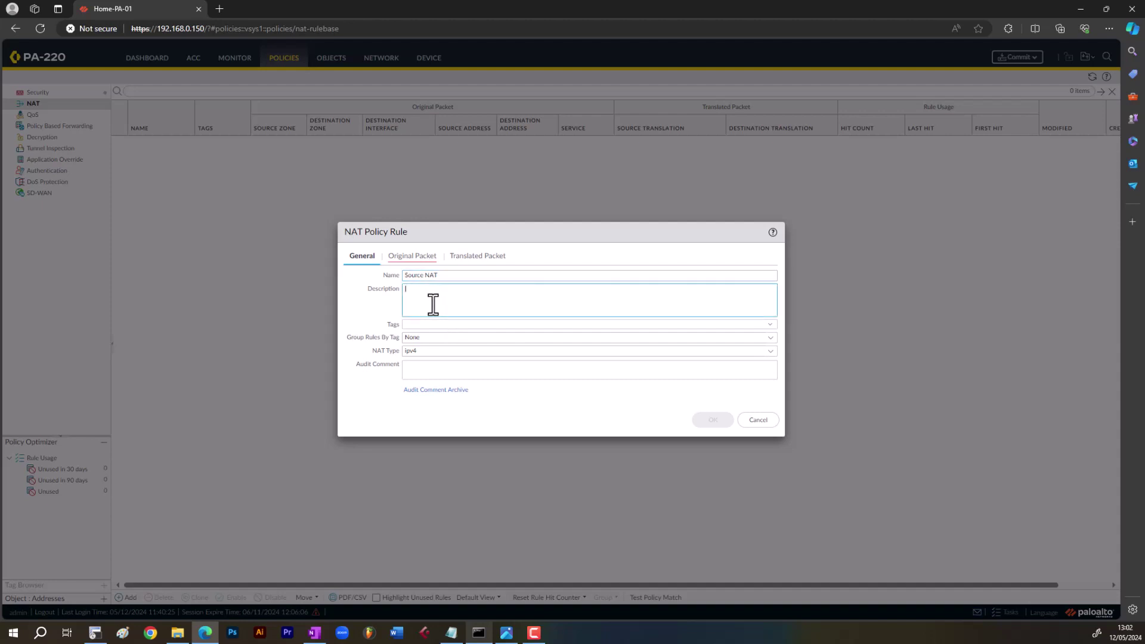
- Match source zones Inside and DMZ to destination zone Outside on interface ethernet1/8
left_click(398, 259)
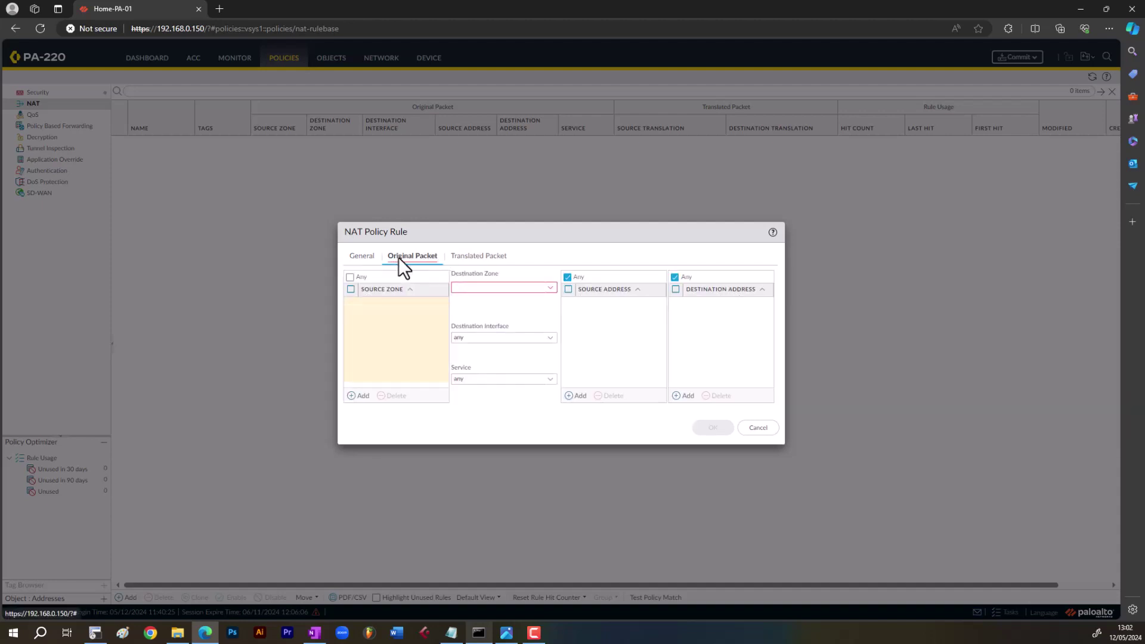
left_click(362, 396)
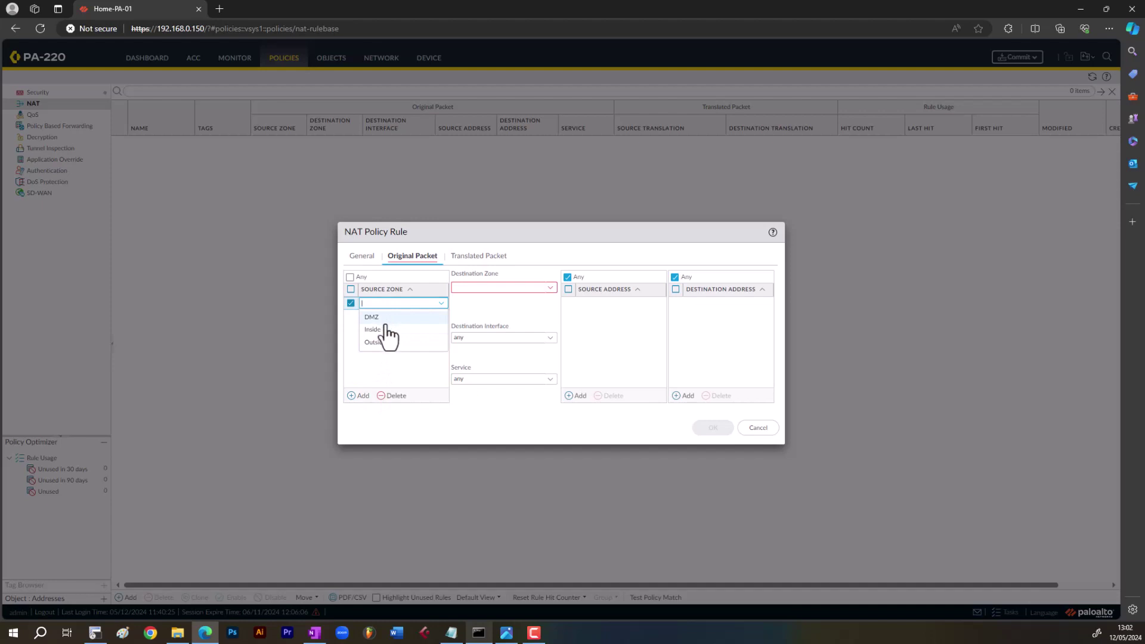
left_click(385, 330)
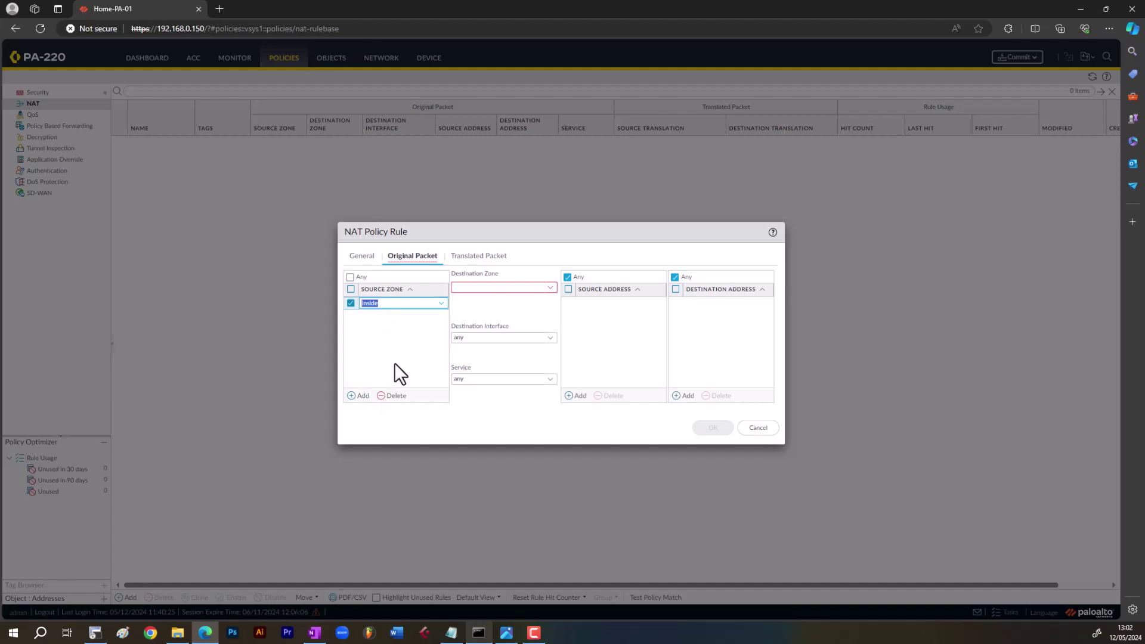
left_click(362, 396)
left_click(383, 332)
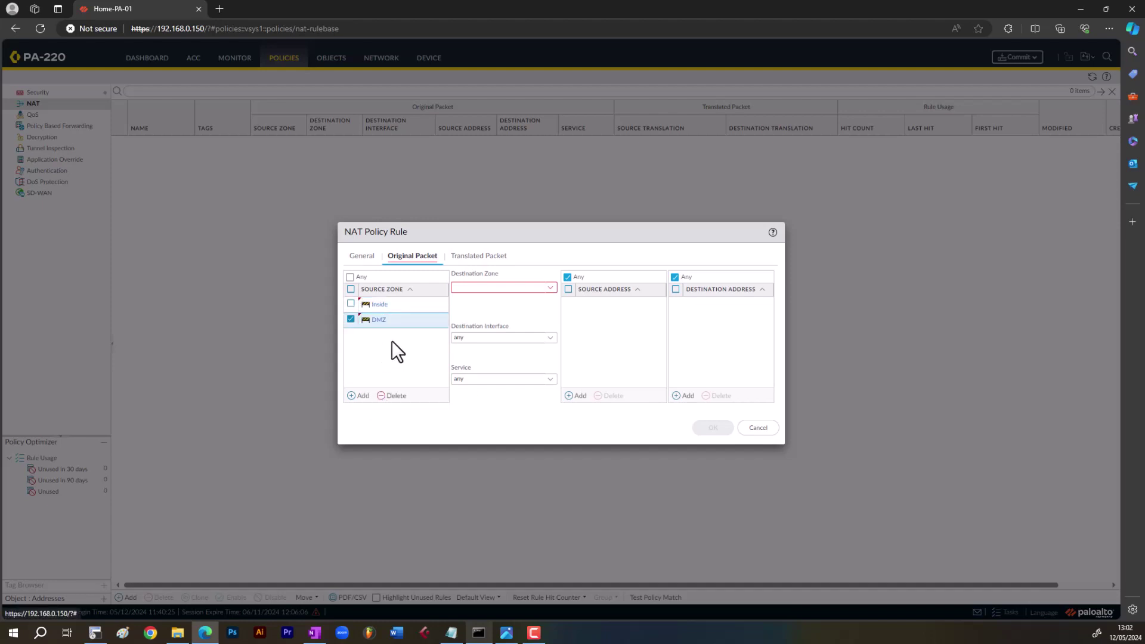
left_click(549, 289)
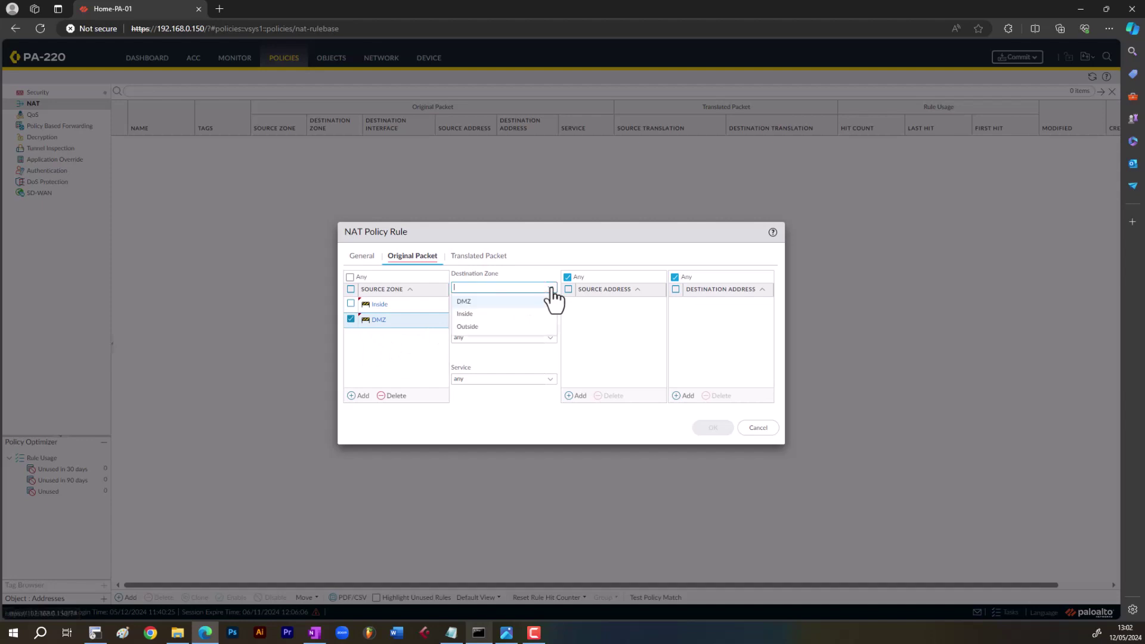
left_click(488, 327)
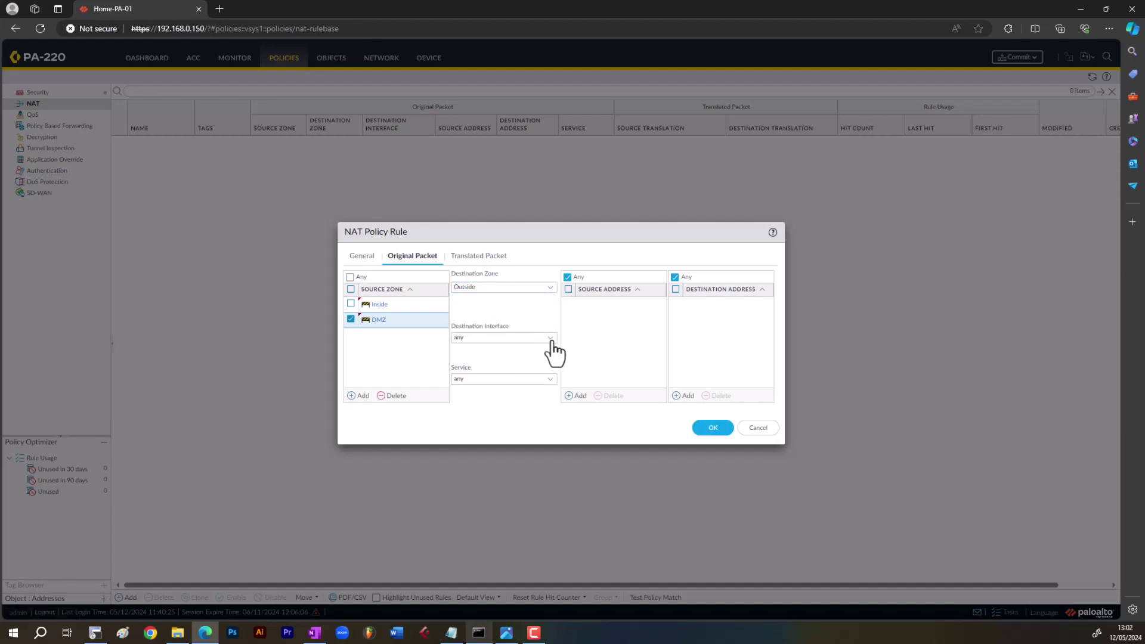
left_click(549, 337)
left_click(508, 388)
left_click(471, 256)
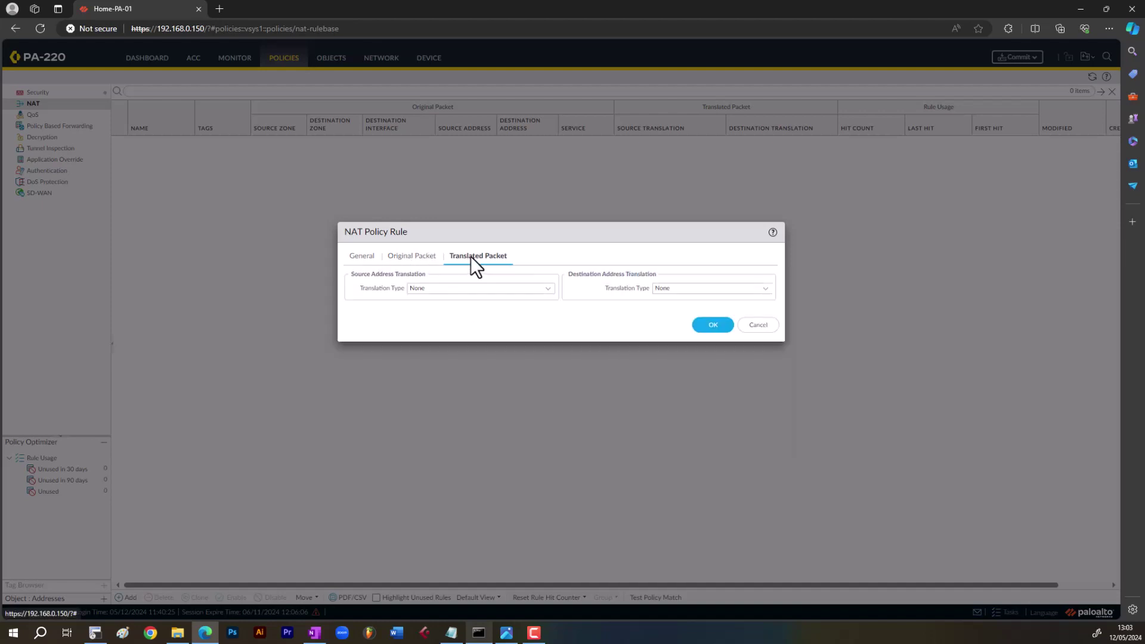
- Translate with Dynamic IP And Port to ethernet1/8's interface address 192.168.0.200/24 and save
left_click(549, 288)
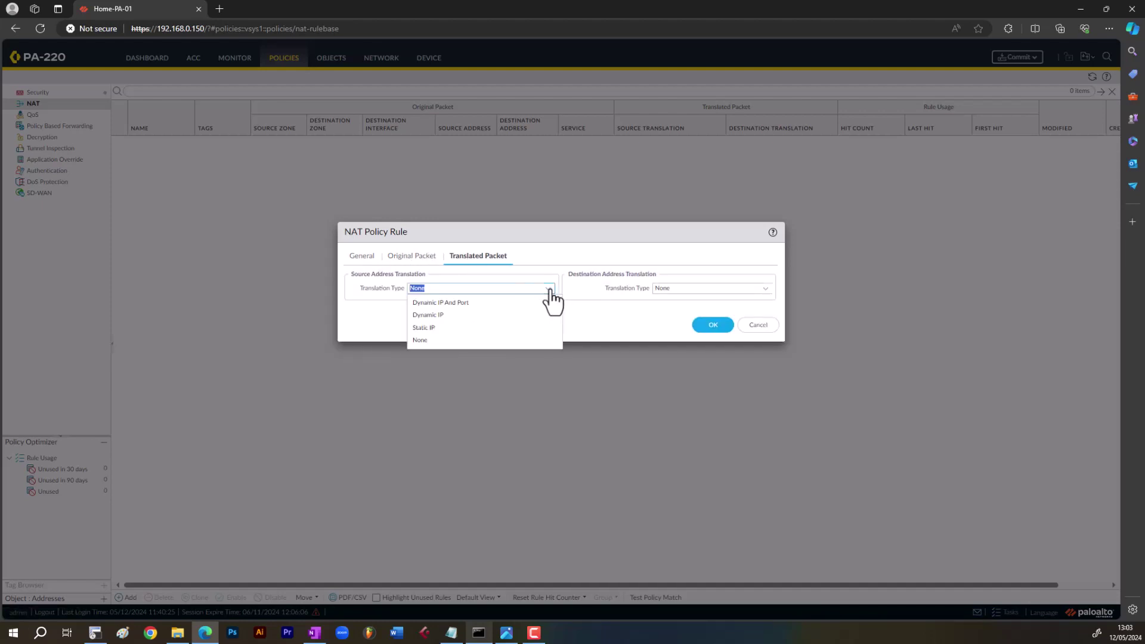
left_click(460, 305)
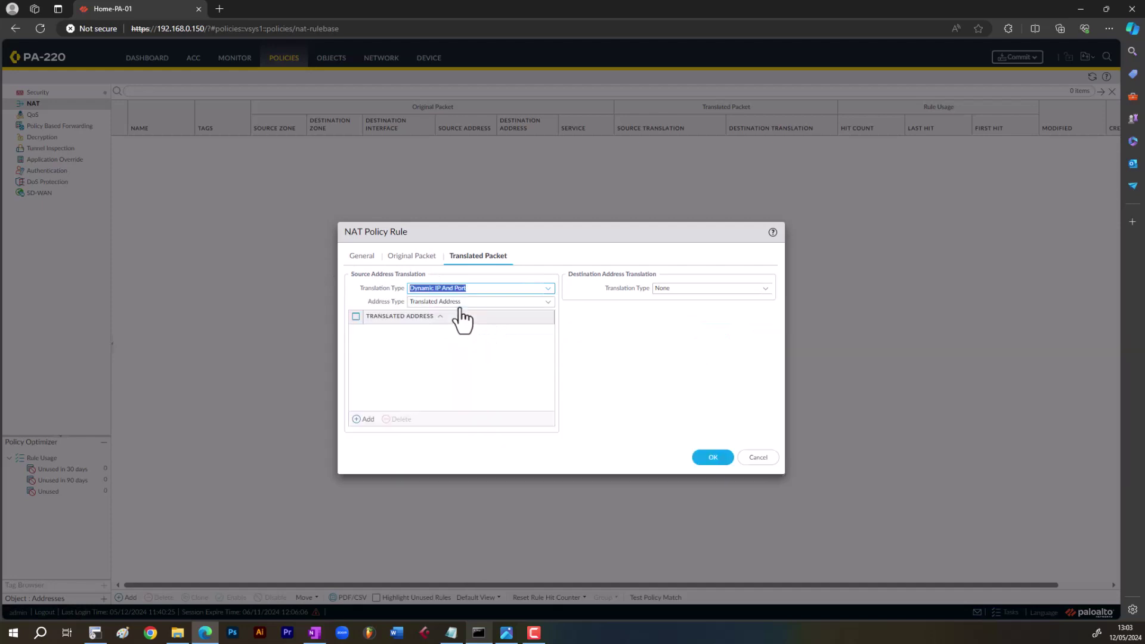
left_click(547, 303)
left_click(480, 330)
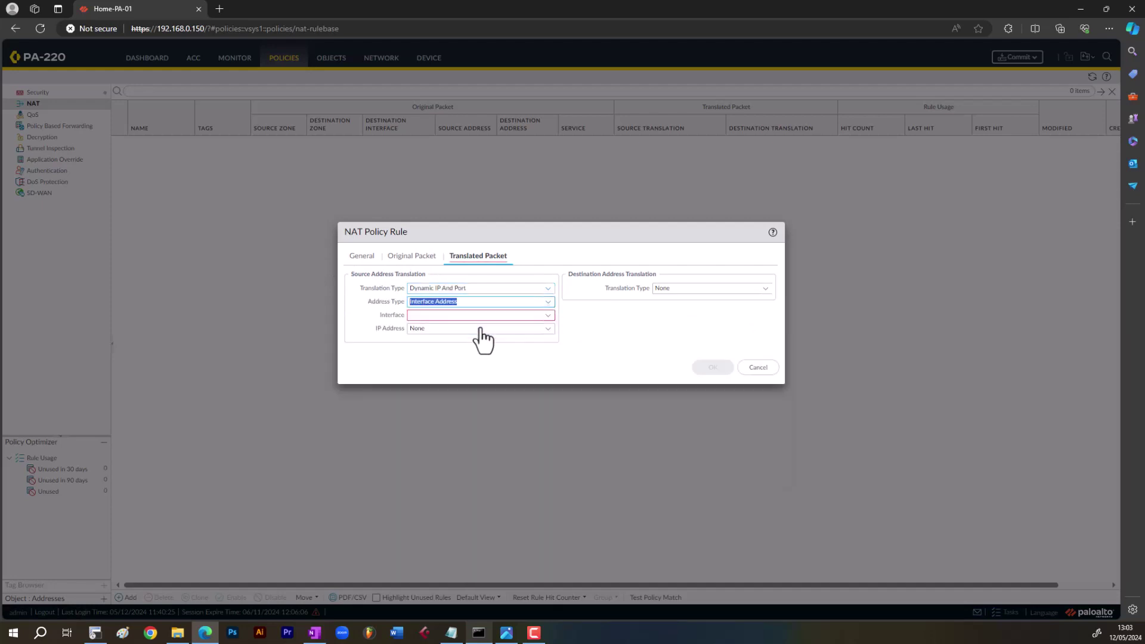
left_click(536, 316)
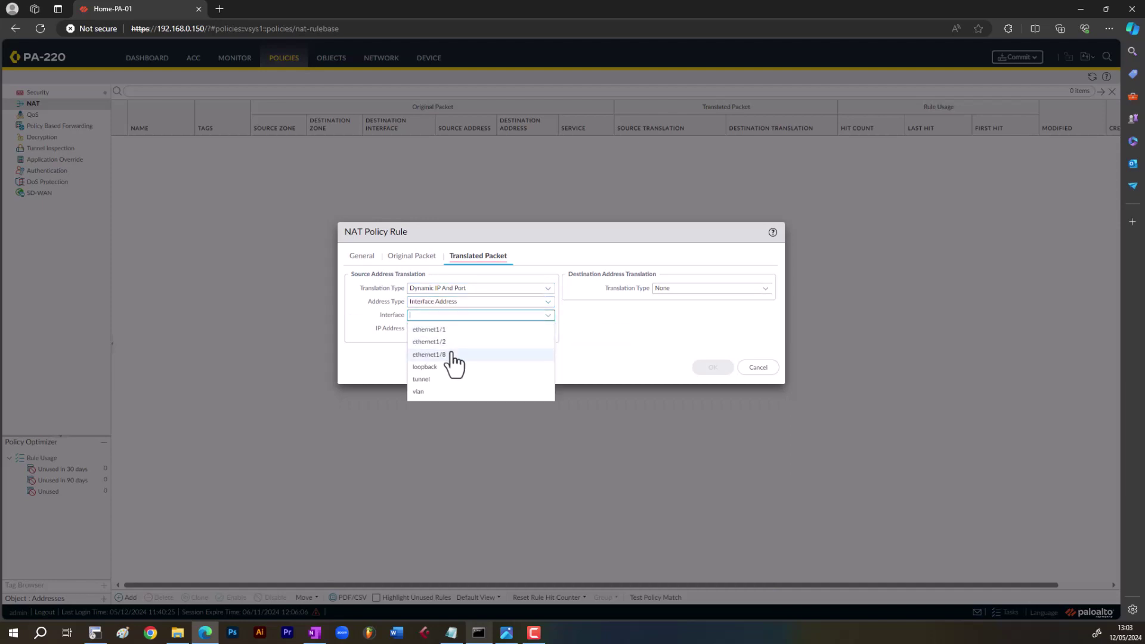
left_click(452, 354)
left_click(544, 329)
left_click(463, 357)
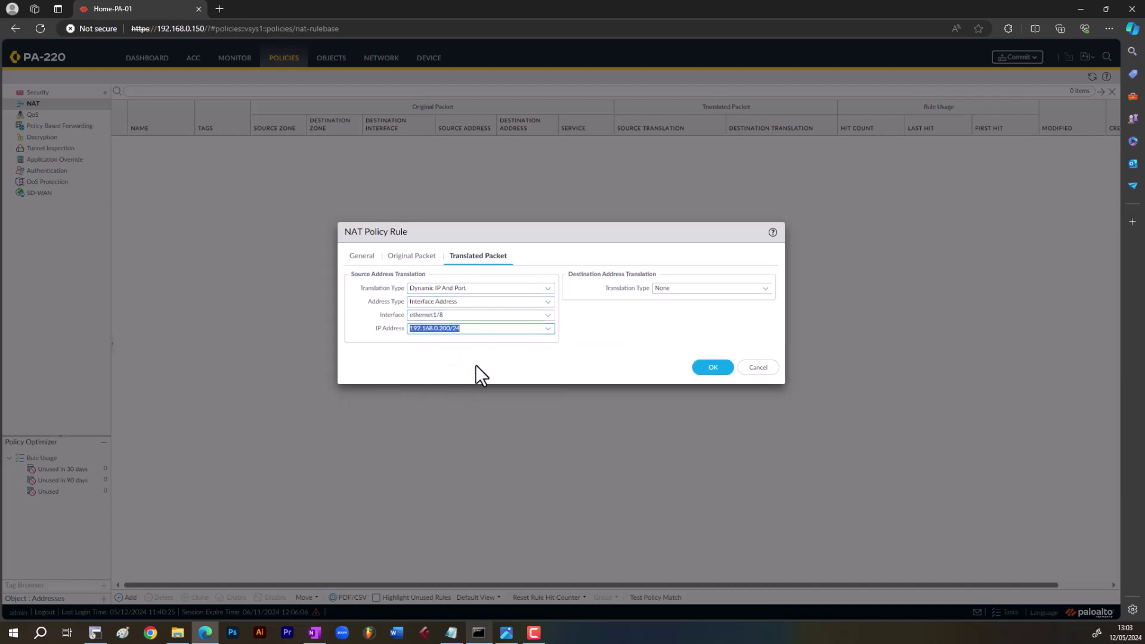
left_click_drag(465, 327, 410, 328)
left_click(710, 368)
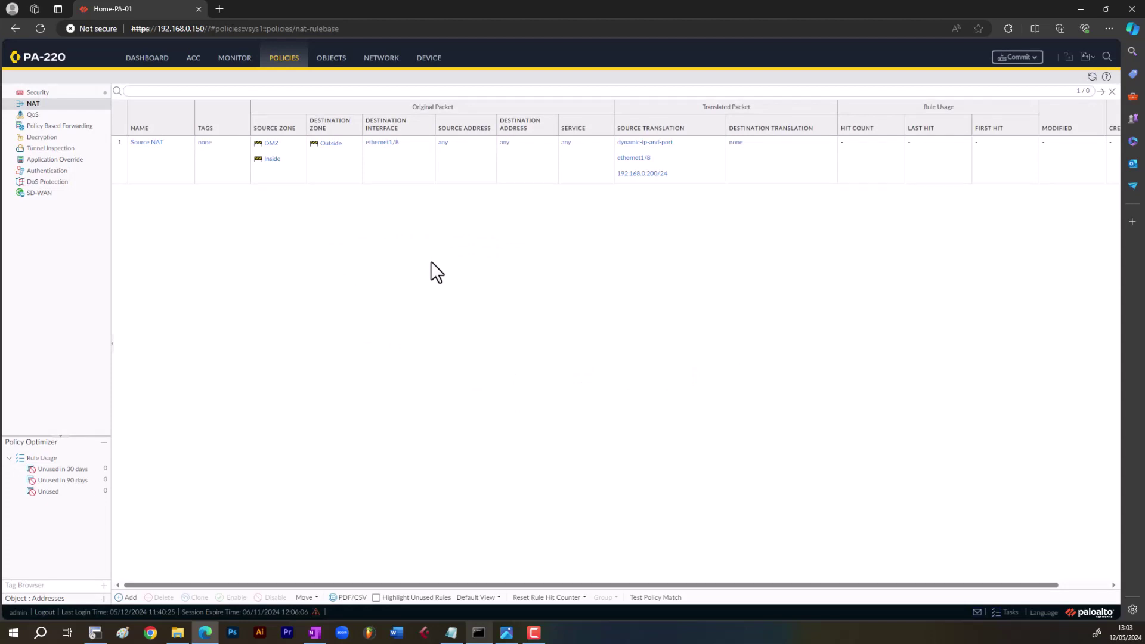
- Check the addresses of ethernet1/1, ethernet1/8 and ethernet1/2, ending on the empty DHCP Server list
left_click(388, 60)
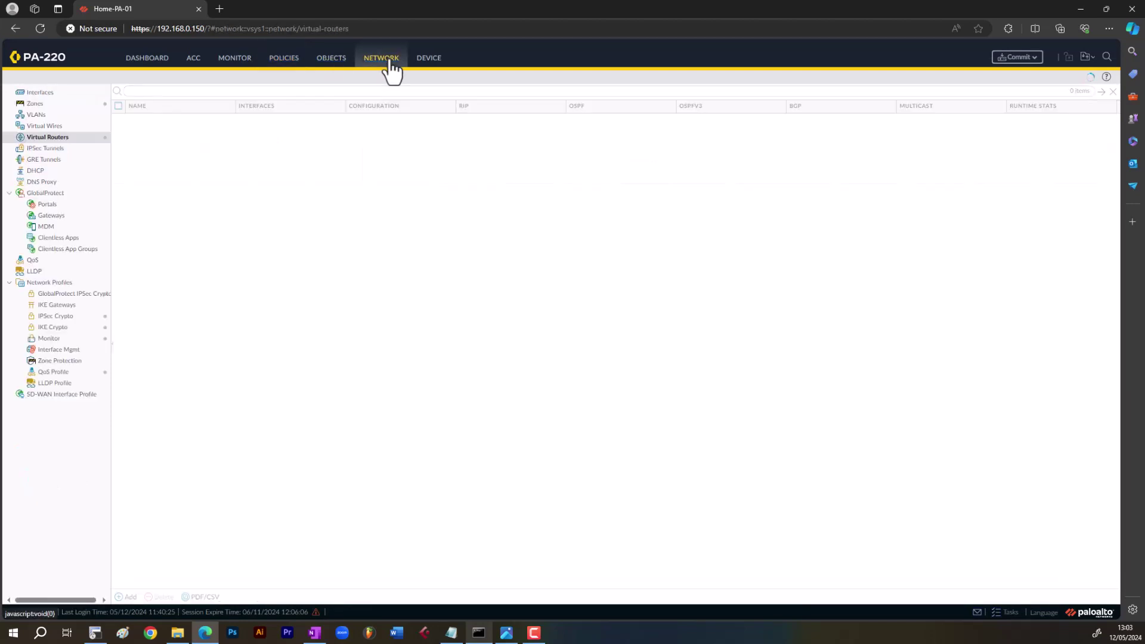
left_click(53, 92)
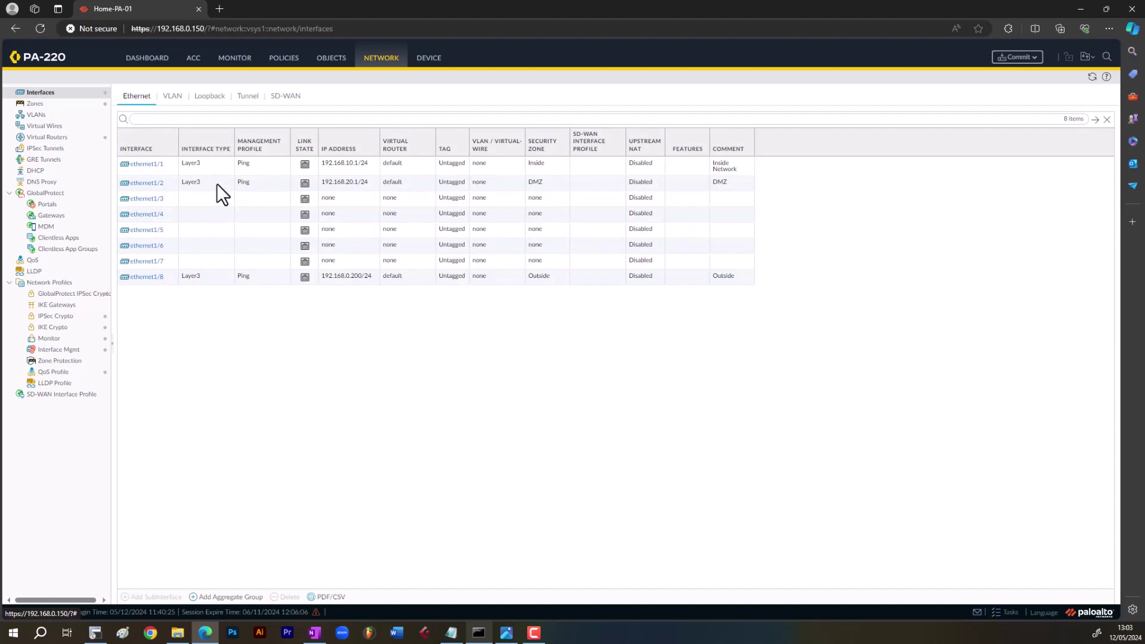
left_click(215, 163)
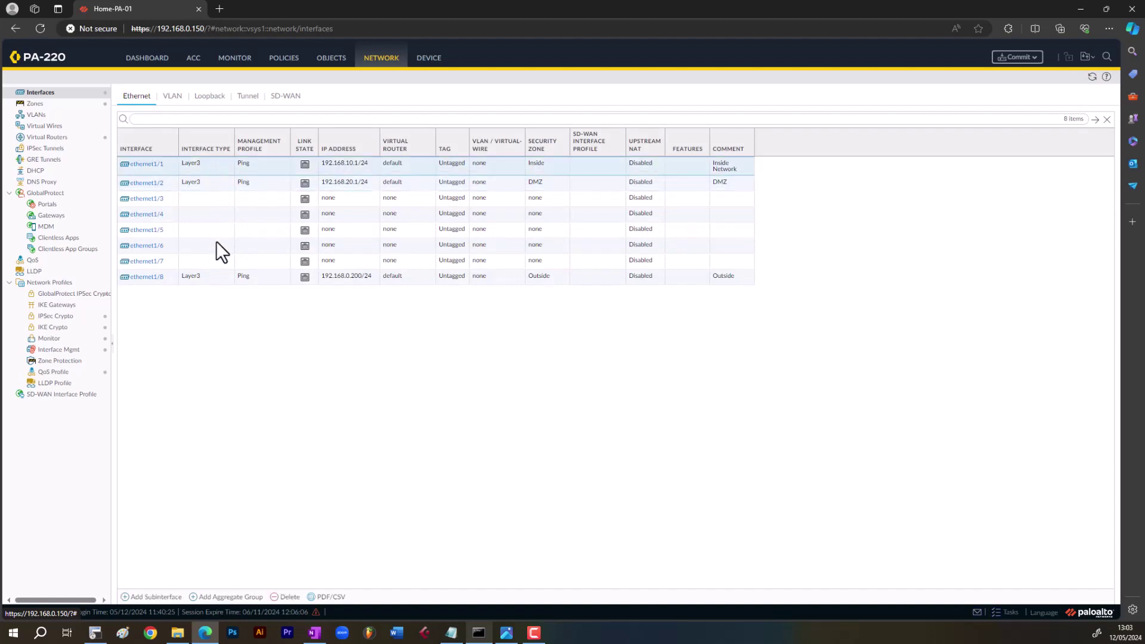
left_click(216, 280)
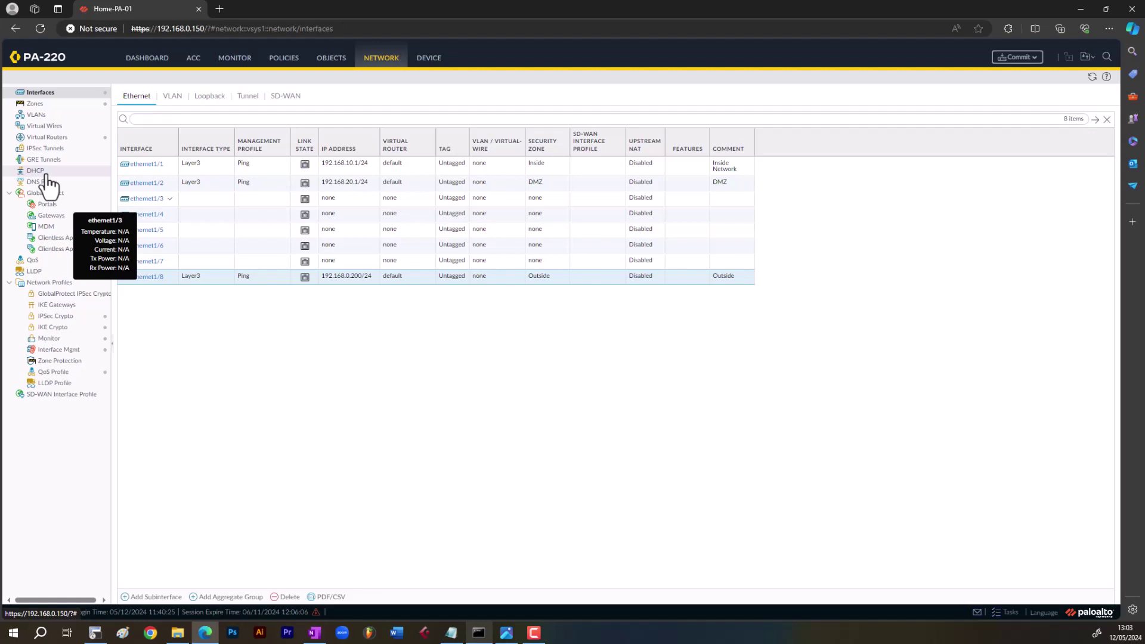
left_click(46, 173)
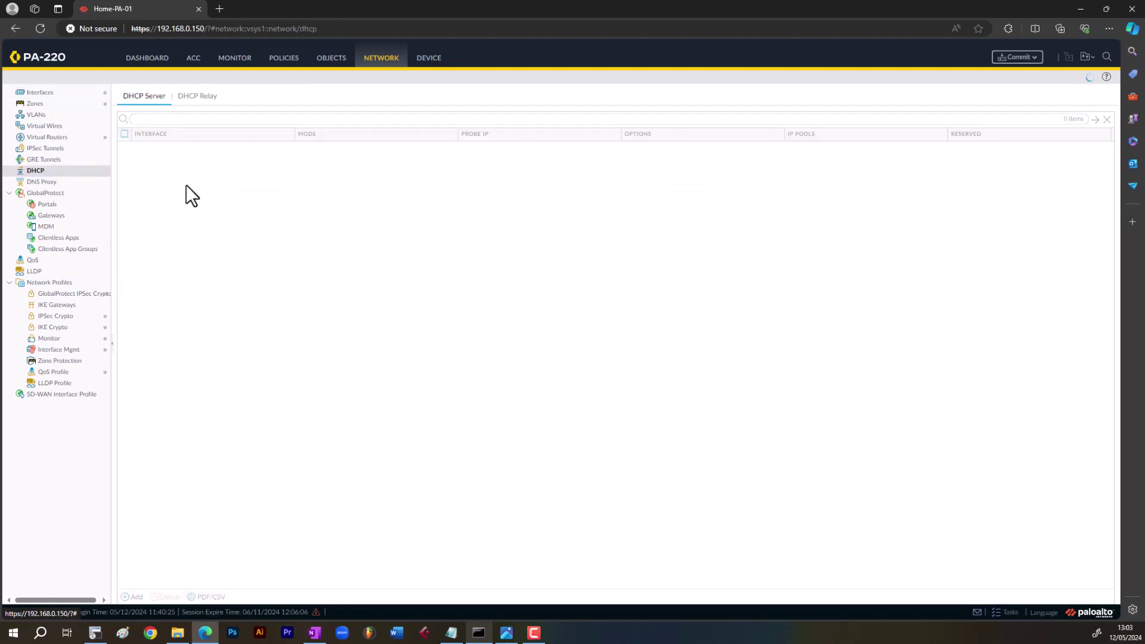
left_click(40, 92)
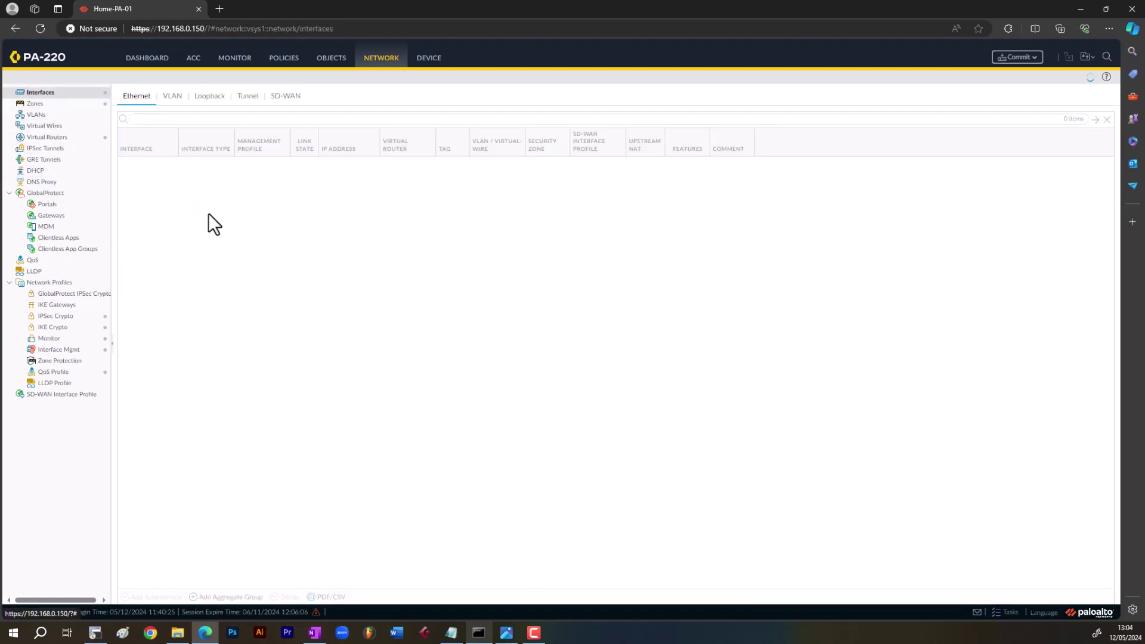
left_click(216, 188)
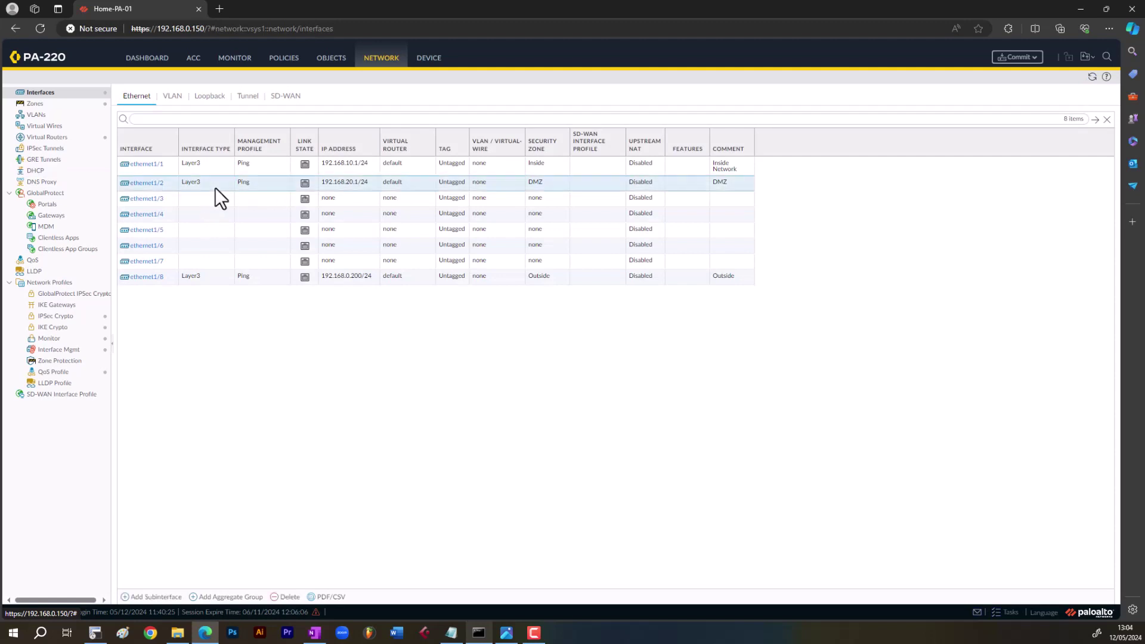
left_click(41, 171)
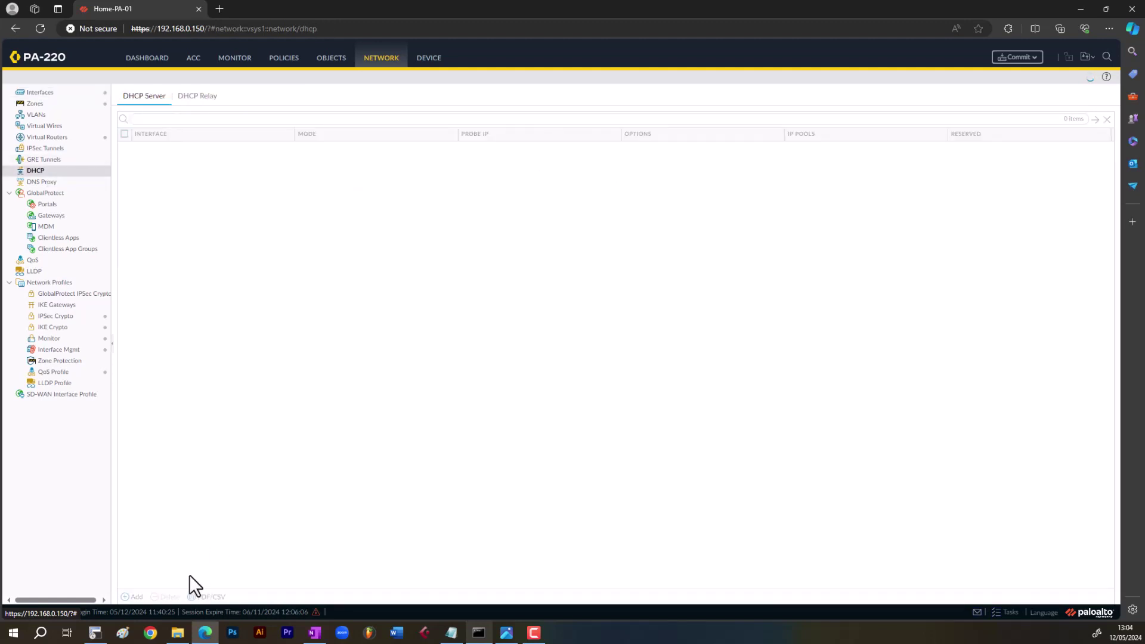
- Add a DHCP server on ethernet1/2 with Ping IP enabled and a 3-day lease timeout
left_click(132, 596)
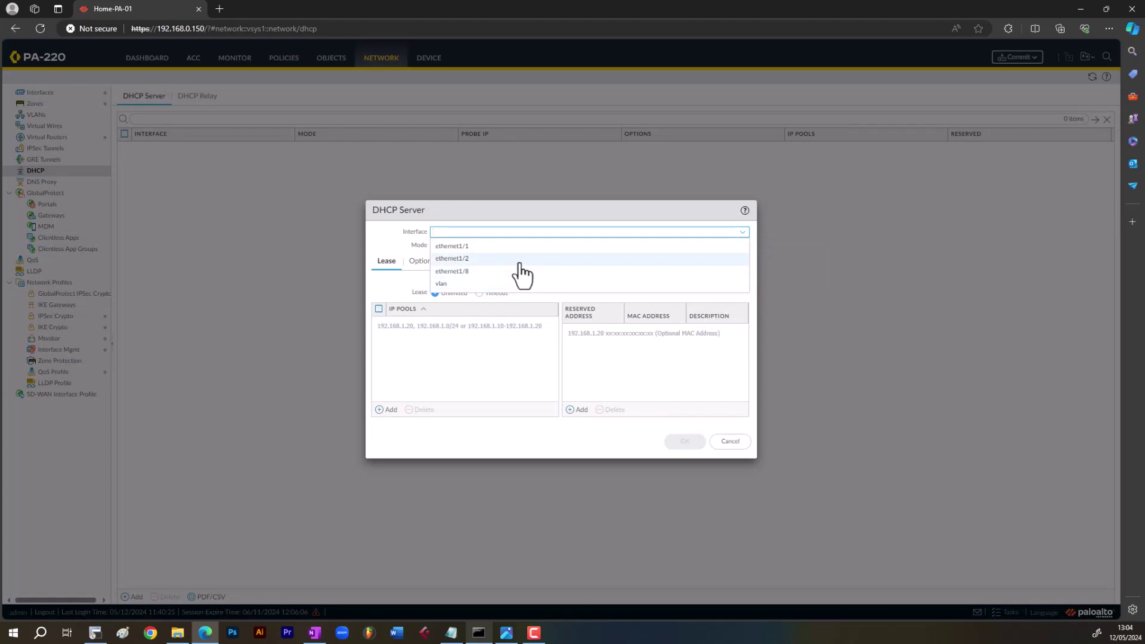
left_click(519, 260)
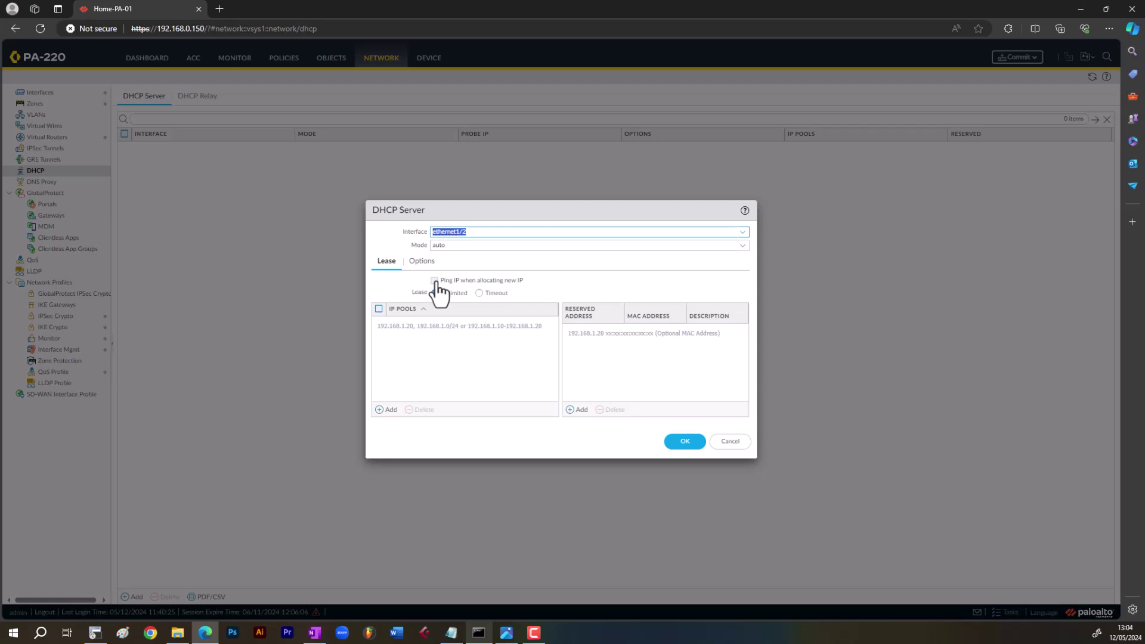
left_click(435, 280)
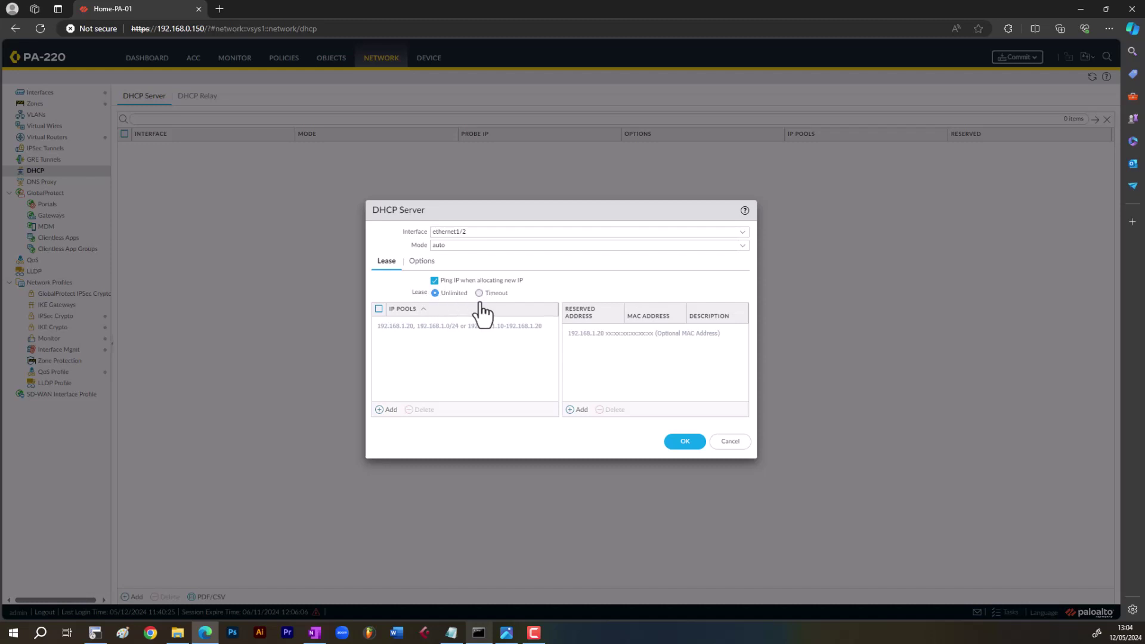
left_click(479, 293)
type("3")
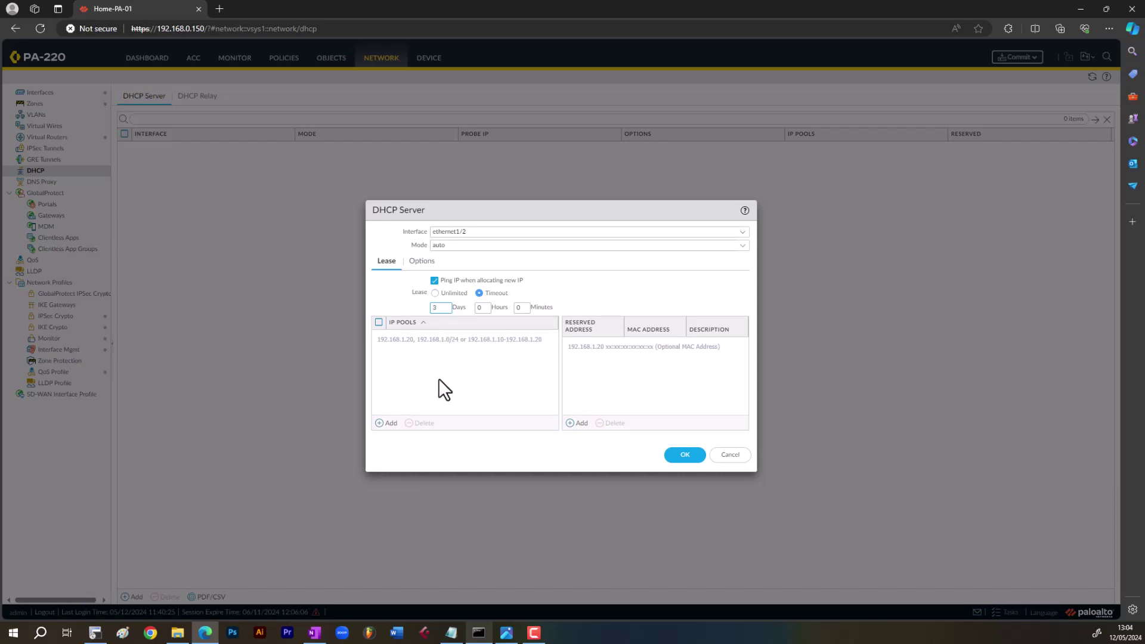
- Add IP pool 192.168.20.50-192.168.50.100, discarding an empty reserved address entry
left_click(387, 423)
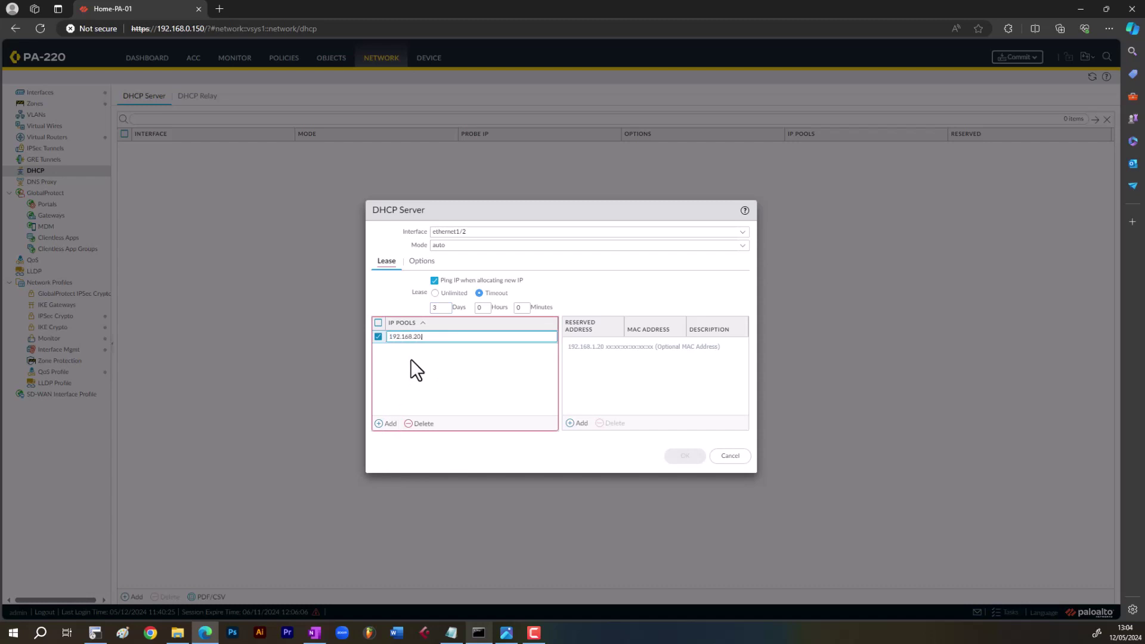
type("192.168.20.50-192.168.50.100")
left_click(656, 376)
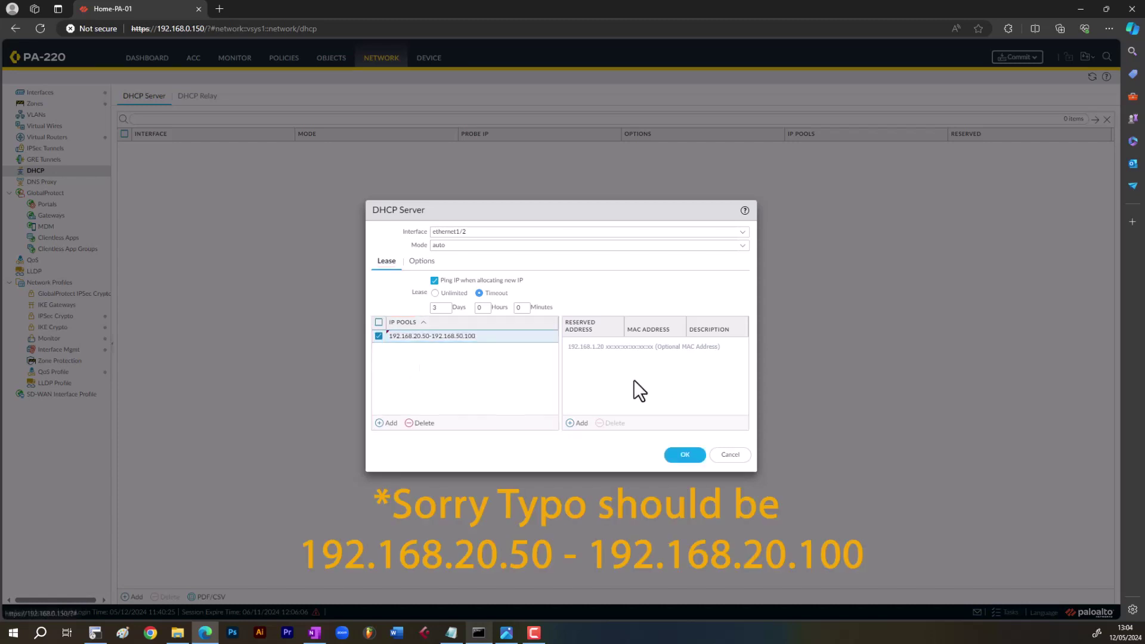
left_click(584, 422)
left_click(657, 346)
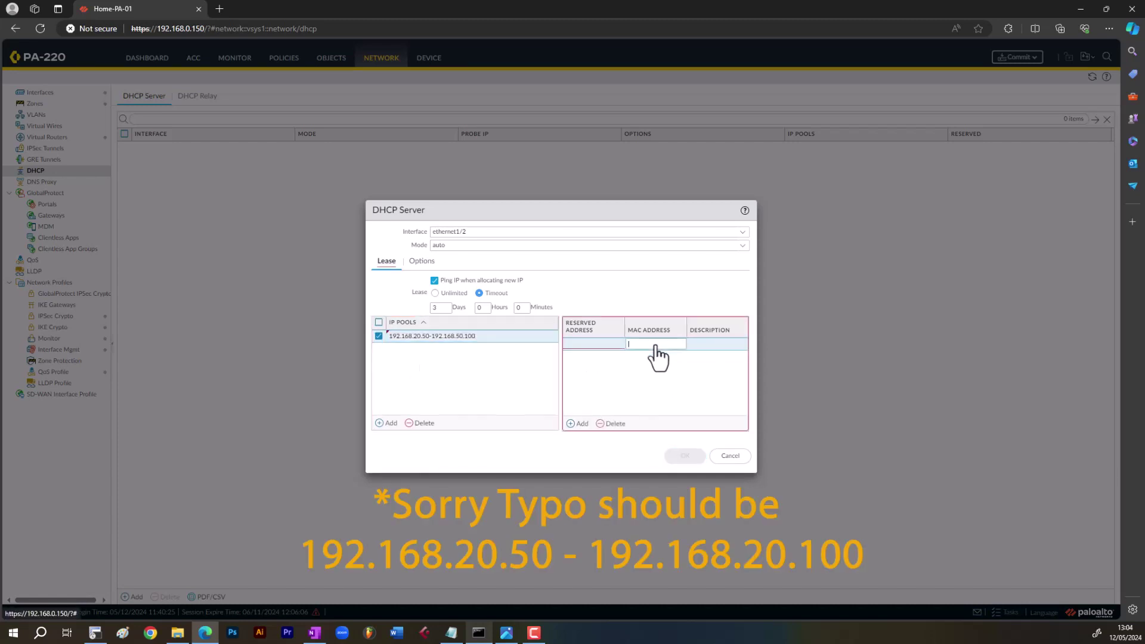
left_click(618, 427)
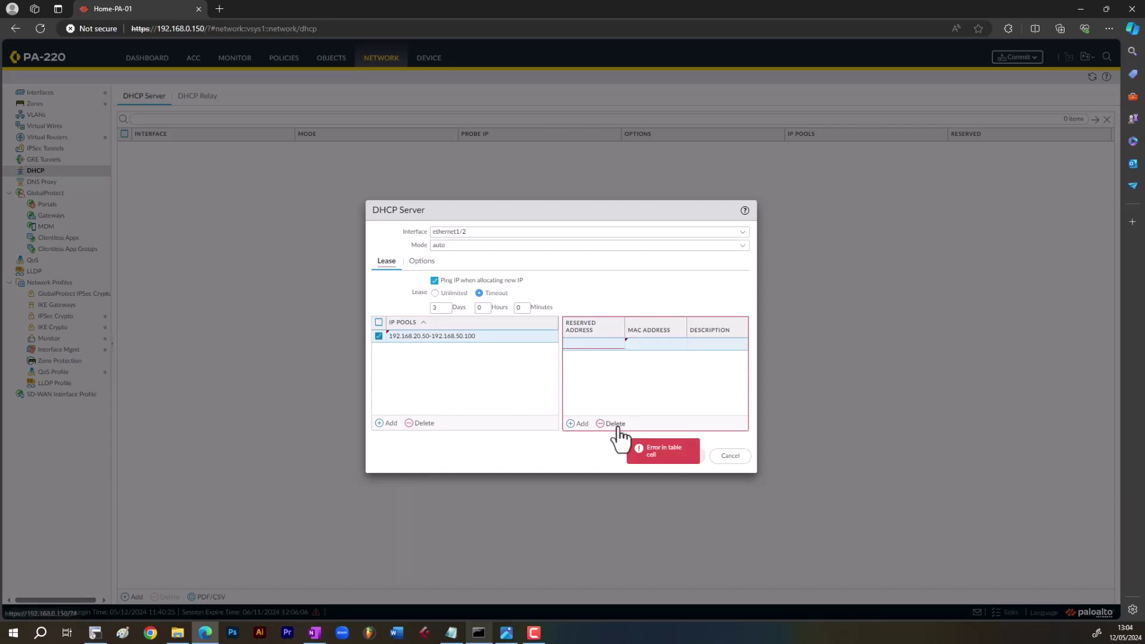
left_click(428, 263)
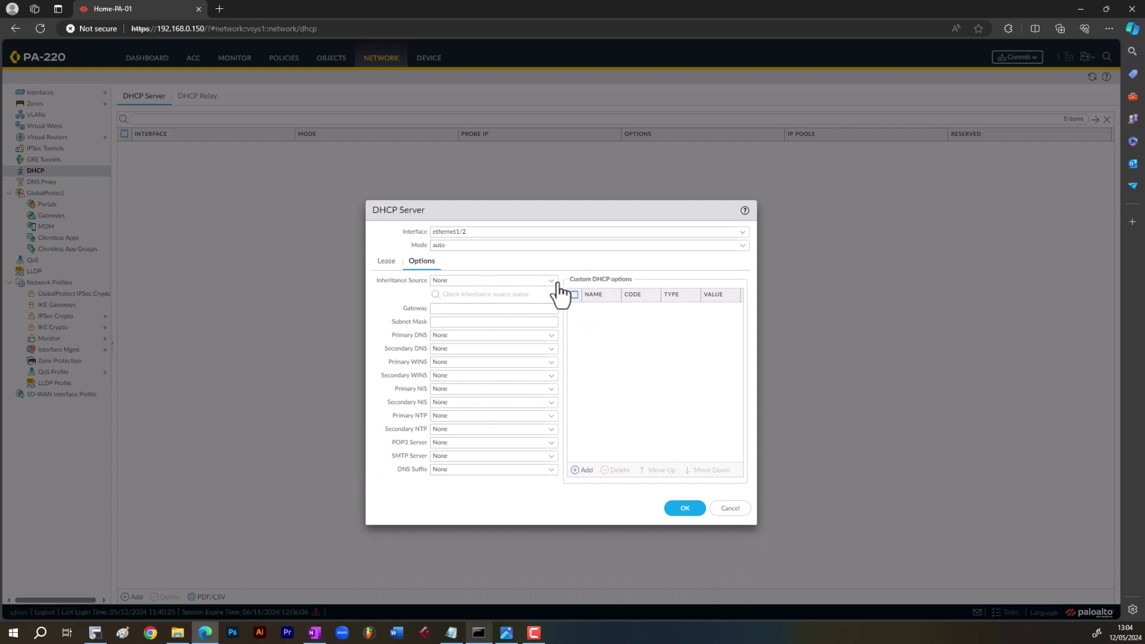
- Set inheritance None, gateway 192.168.20.1 and subnet mask 255.255.255.0 in the DHCP options
left_click(556, 284)
left_click(477, 295)
left_click(462, 309)
type("192.168")
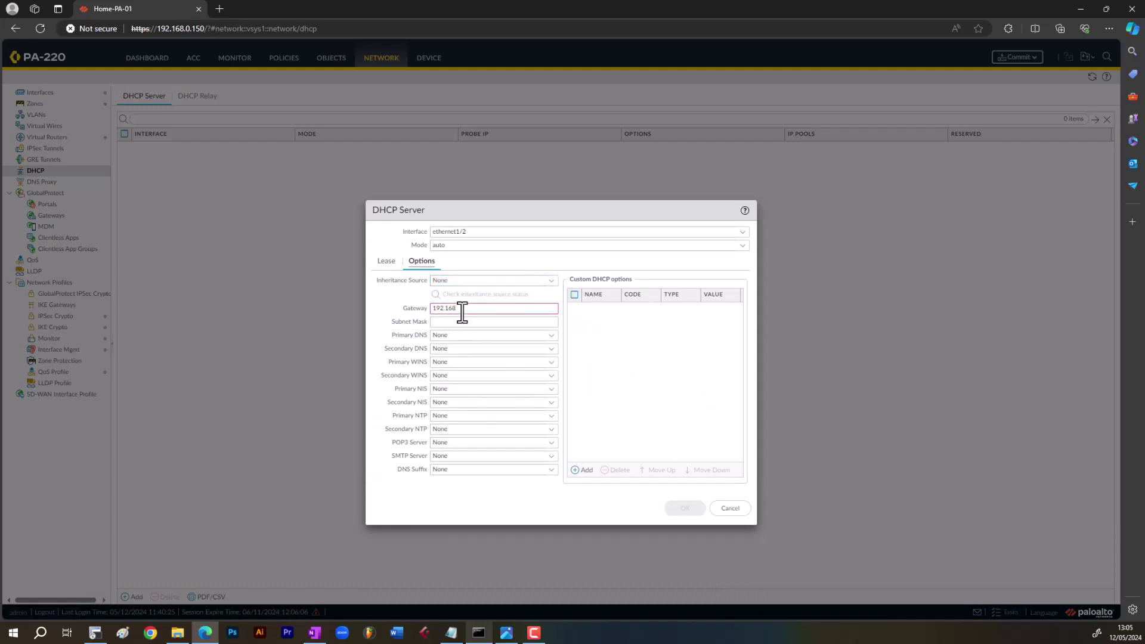
type(".1")
key("BackSpace")
key("BackSpace")
key("BackSpace")
type("20.1")
left_click(526, 322)
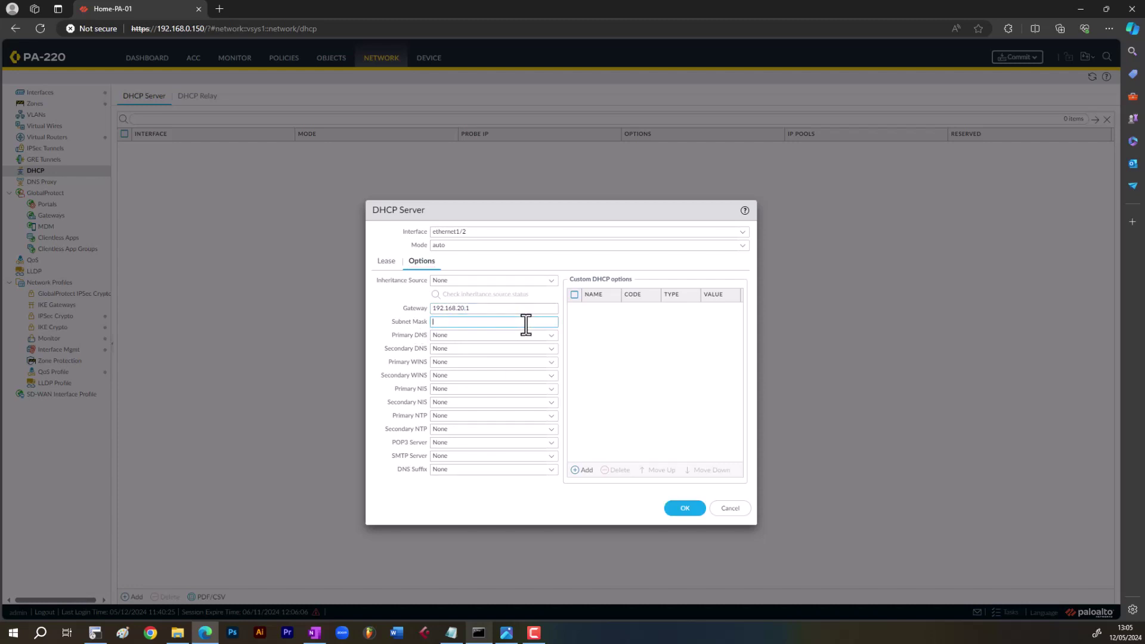
type("255.255.255.0")
- Set primary and secondary DNS to 192.168.0.1, keep DHCP mode auto, and save the server
left_click(533, 335)
type("192")
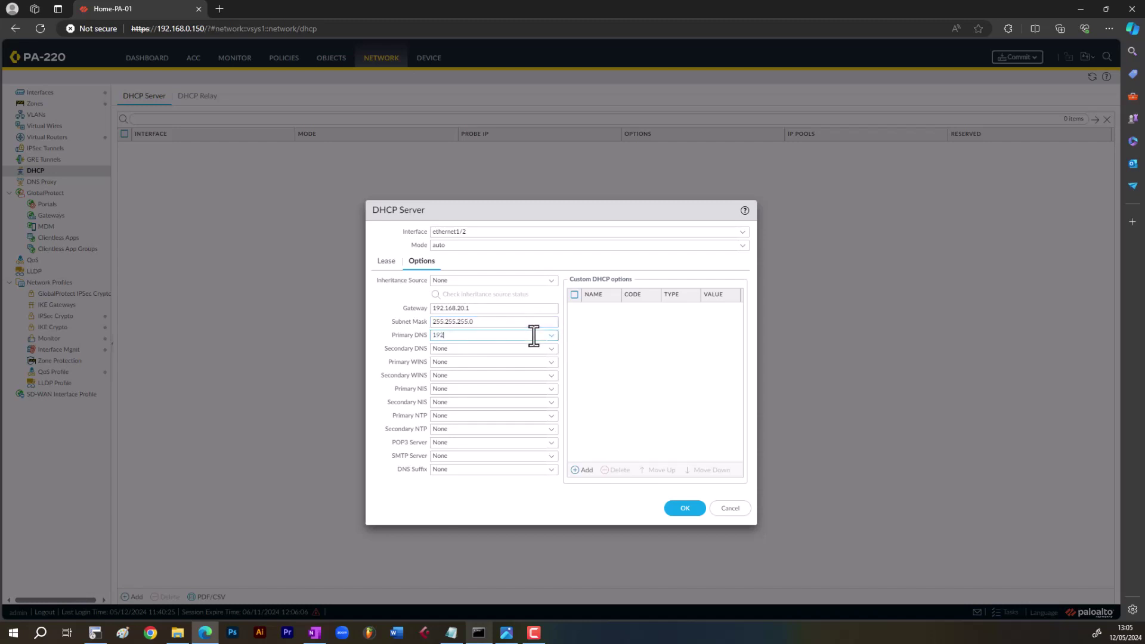
type(".168.")
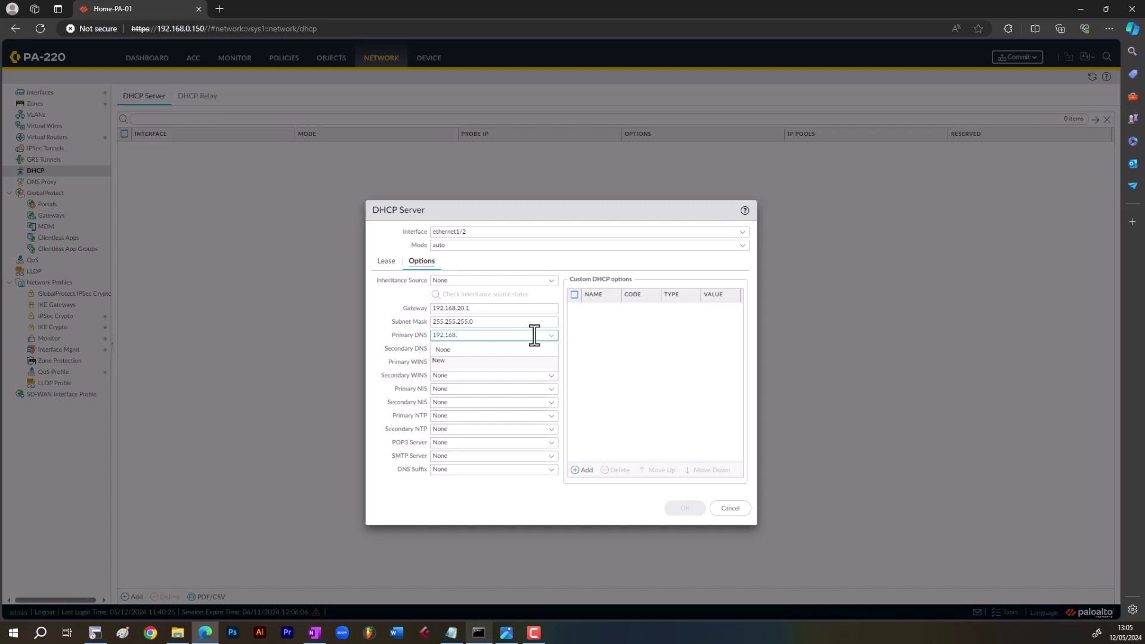
type("0.1")
key("Tab")
type("192.168.0.1")
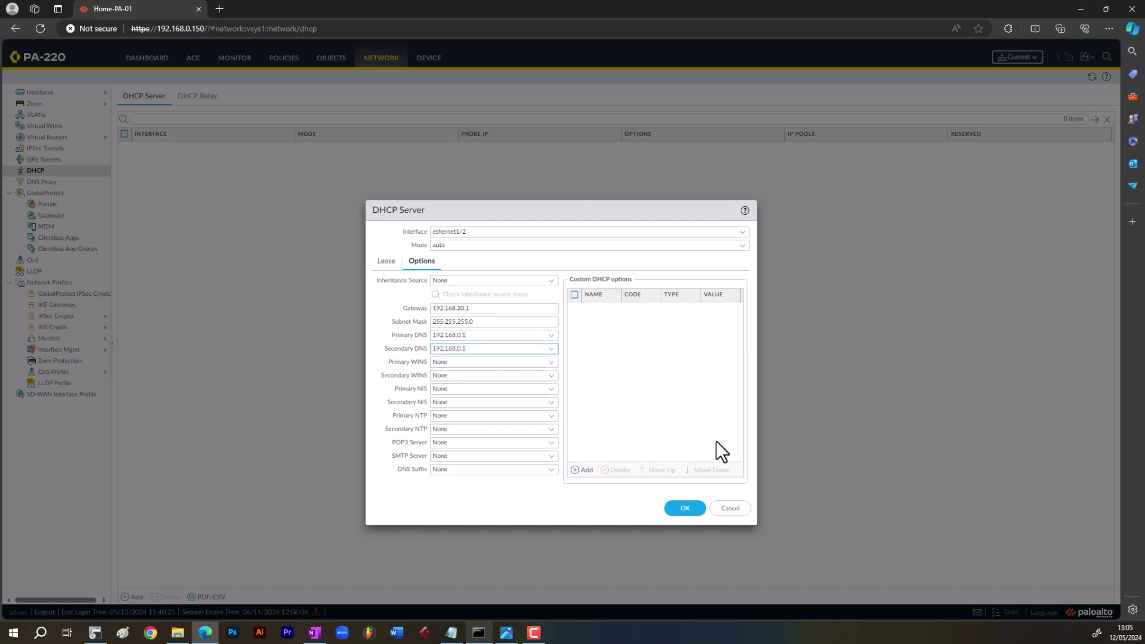
left_click(671, 411)
left_click(389, 261)
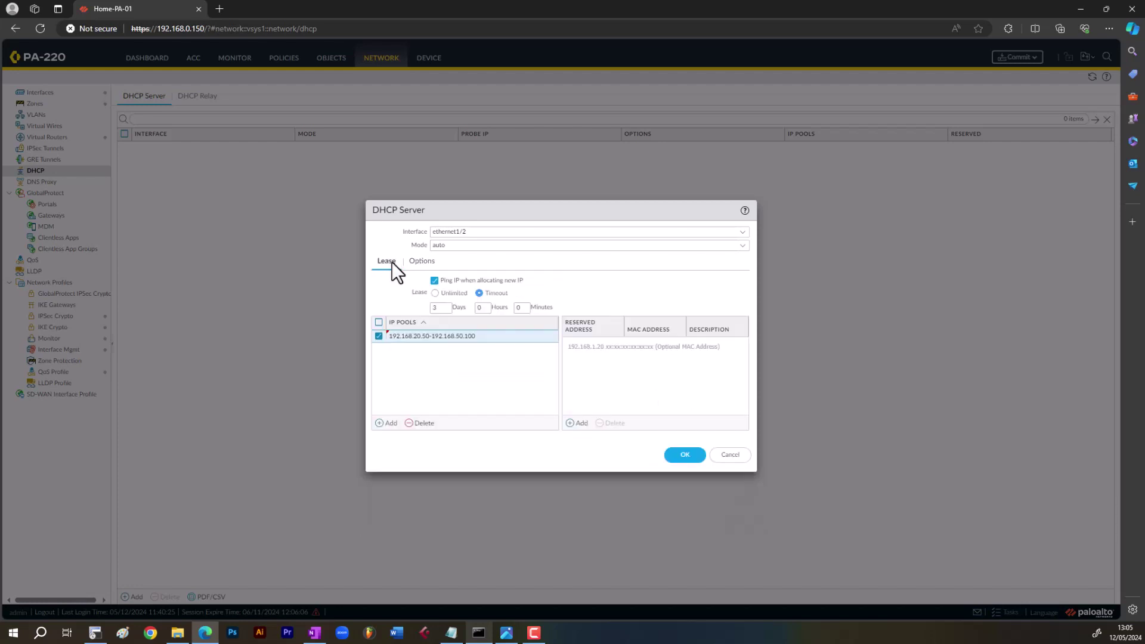
left_click(743, 246)
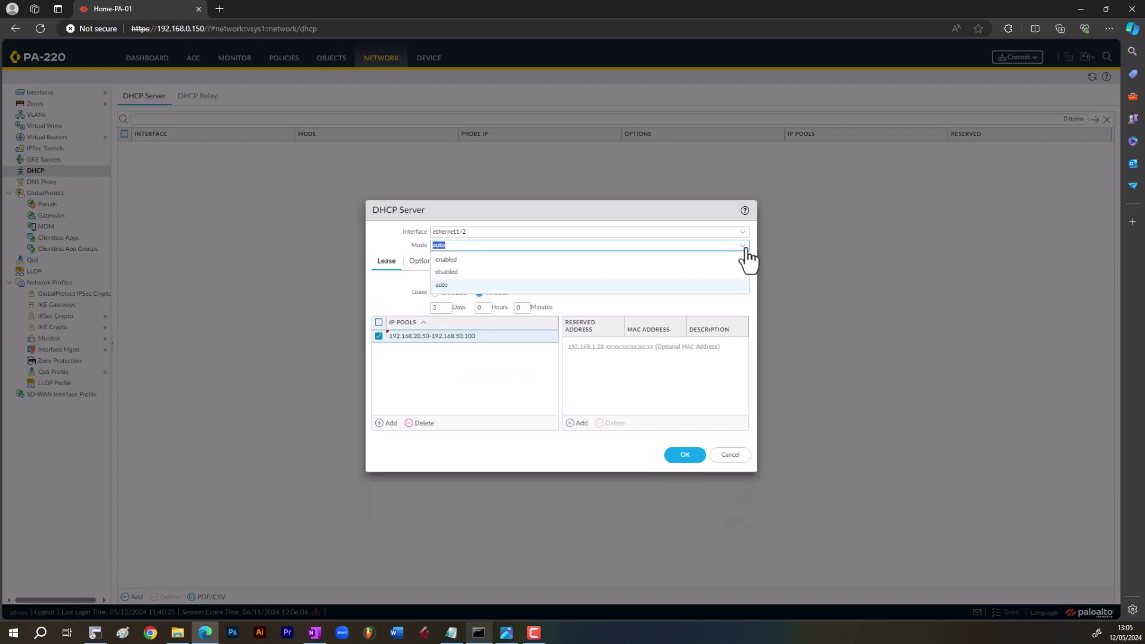
left_click(661, 406)
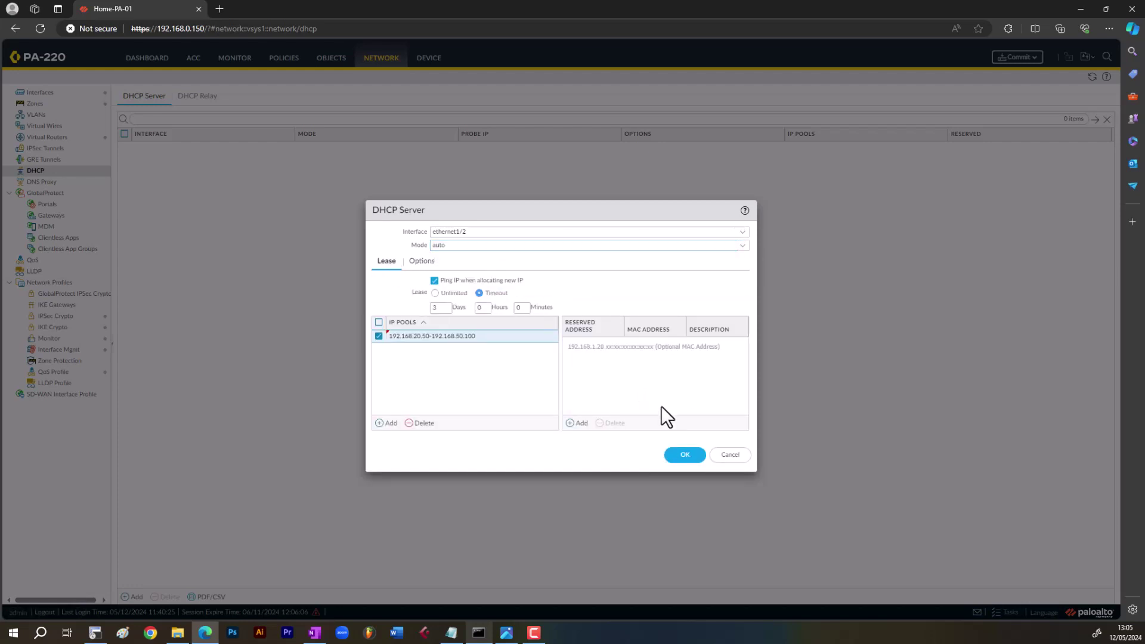
left_click(685, 456)
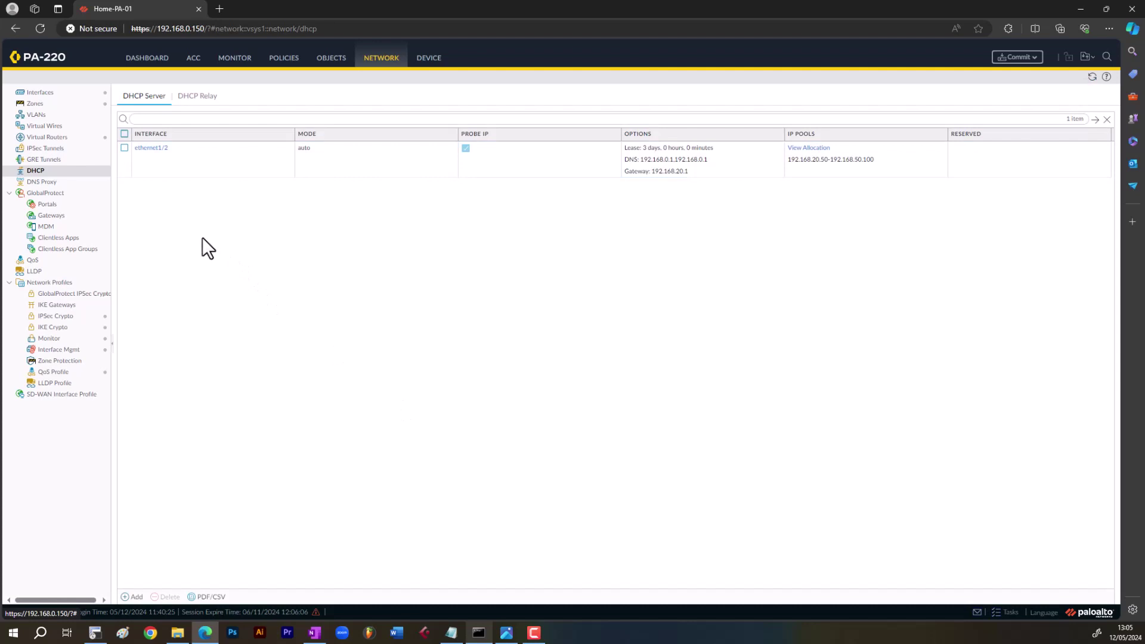
- Select the ethernet1/2 DMZ interface in the Ethernet interfaces list
left_click(43, 98)
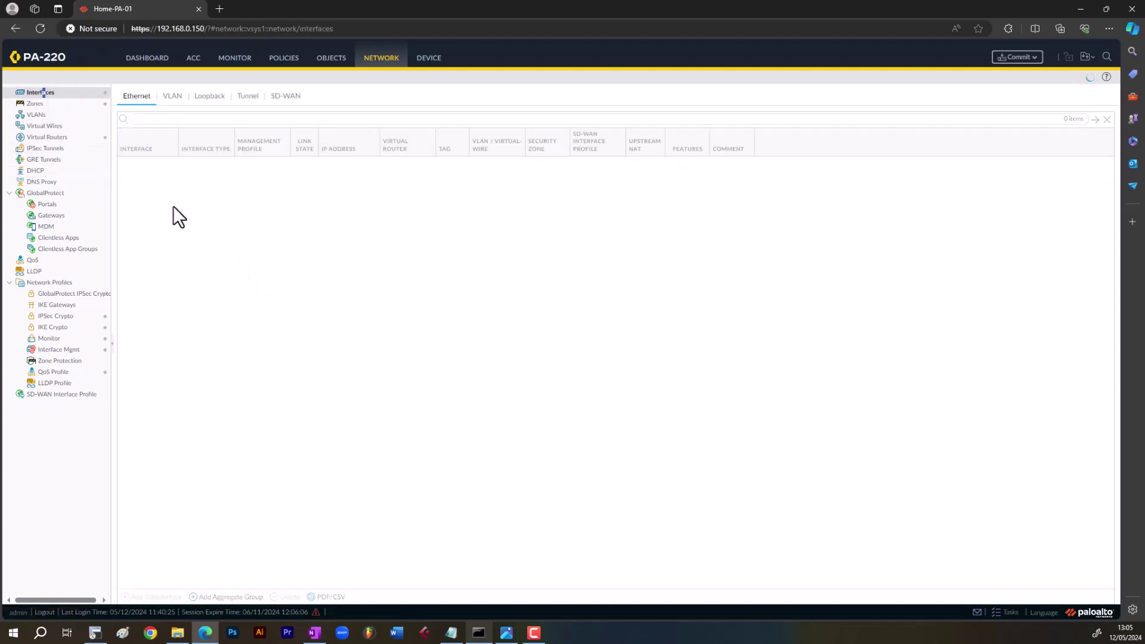
left_click(207, 179)
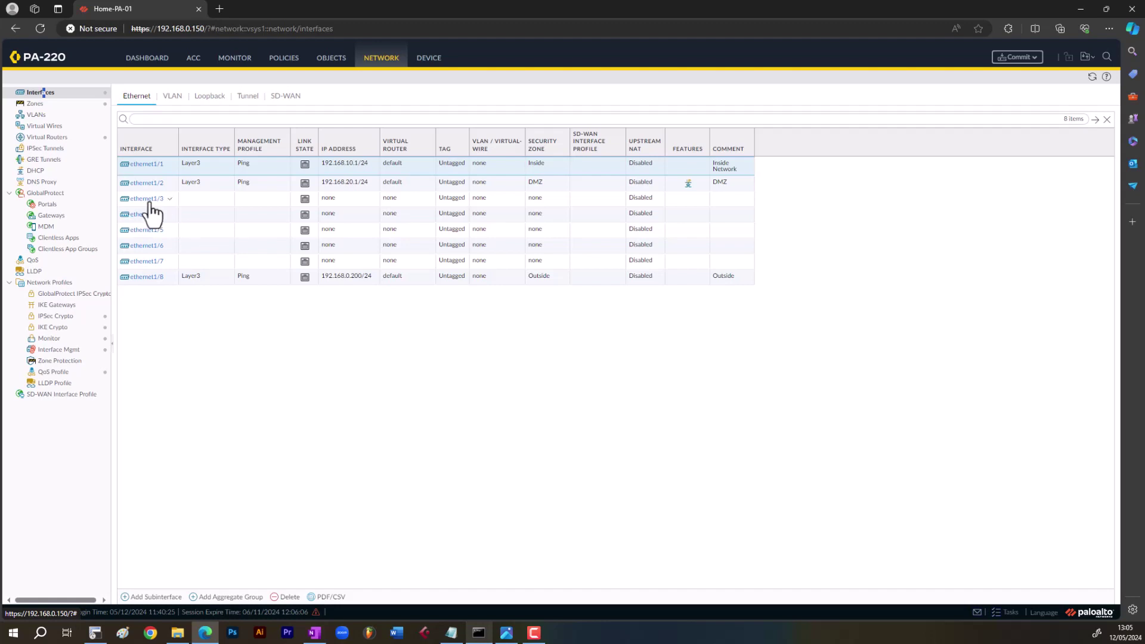
left_click(209, 181)
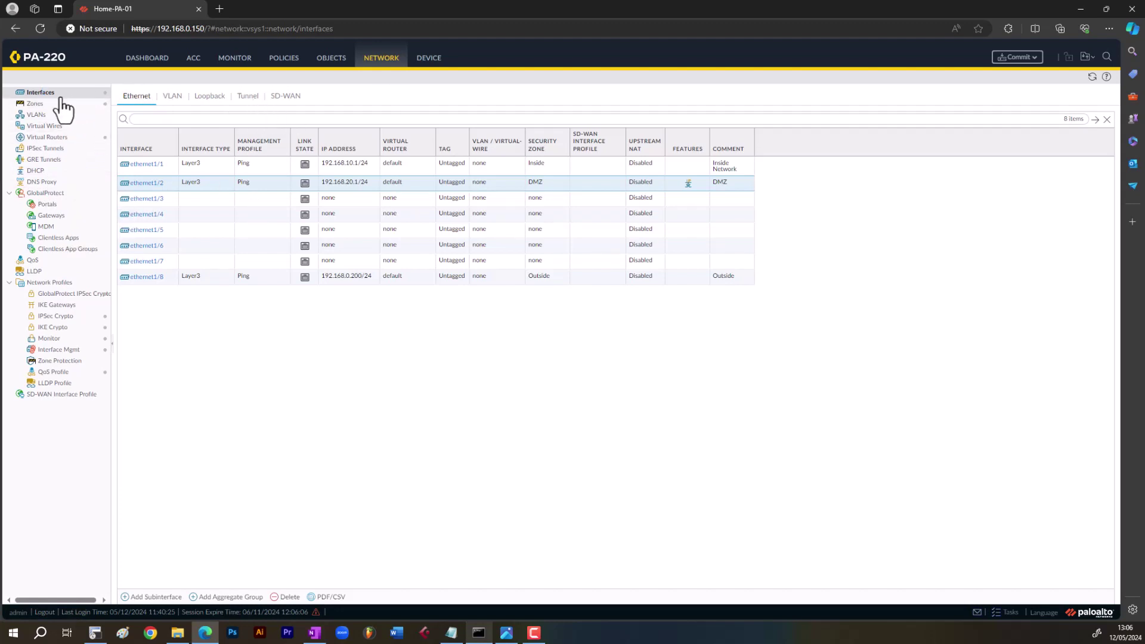
left_click(428, 65)
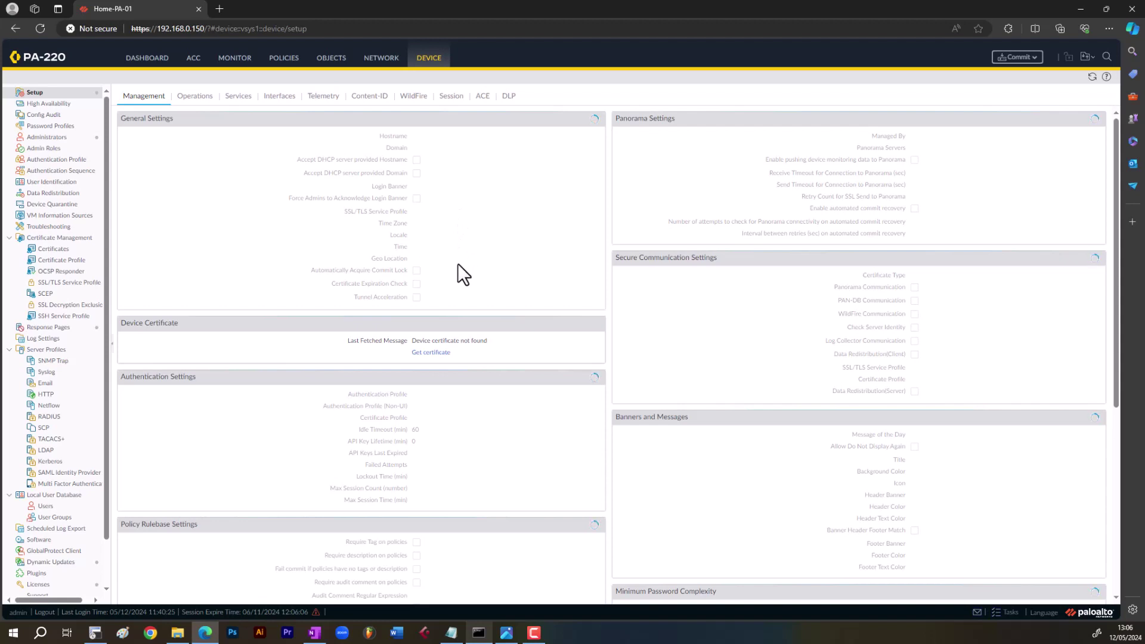
- Cancel the Panorama Settings dialog unchanged and show the Setup page's Operations tab
scroll(473, 437, "down", 5)
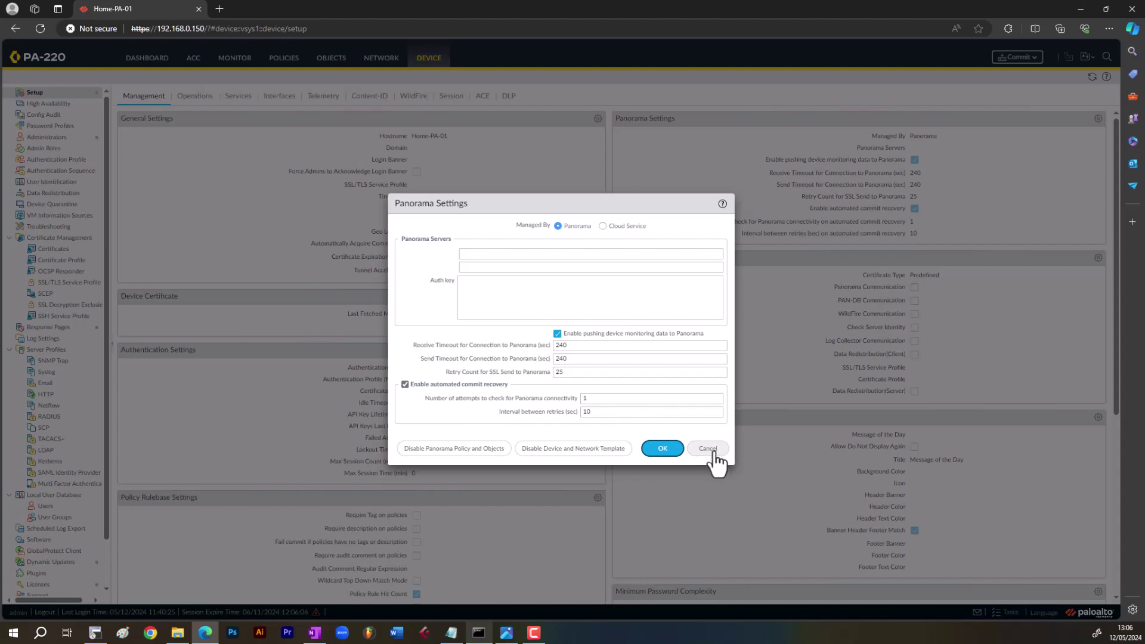
left_click(714, 453)
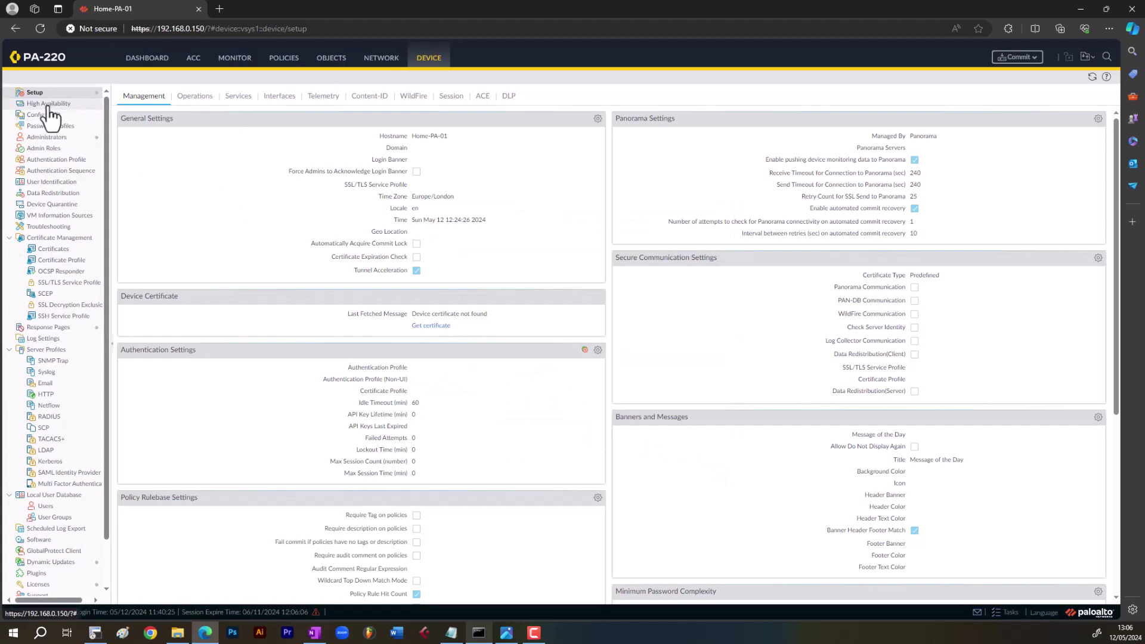
left_click(190, 106)
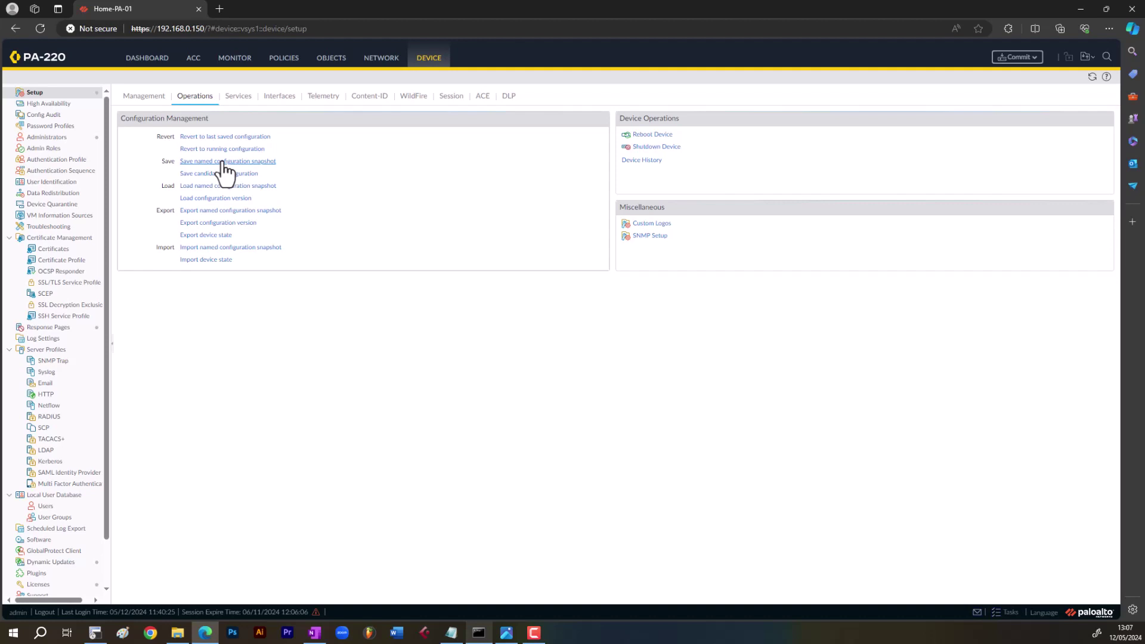
- Save the running configuration as a named snapshot called 'Test'
left_click(223, 162)
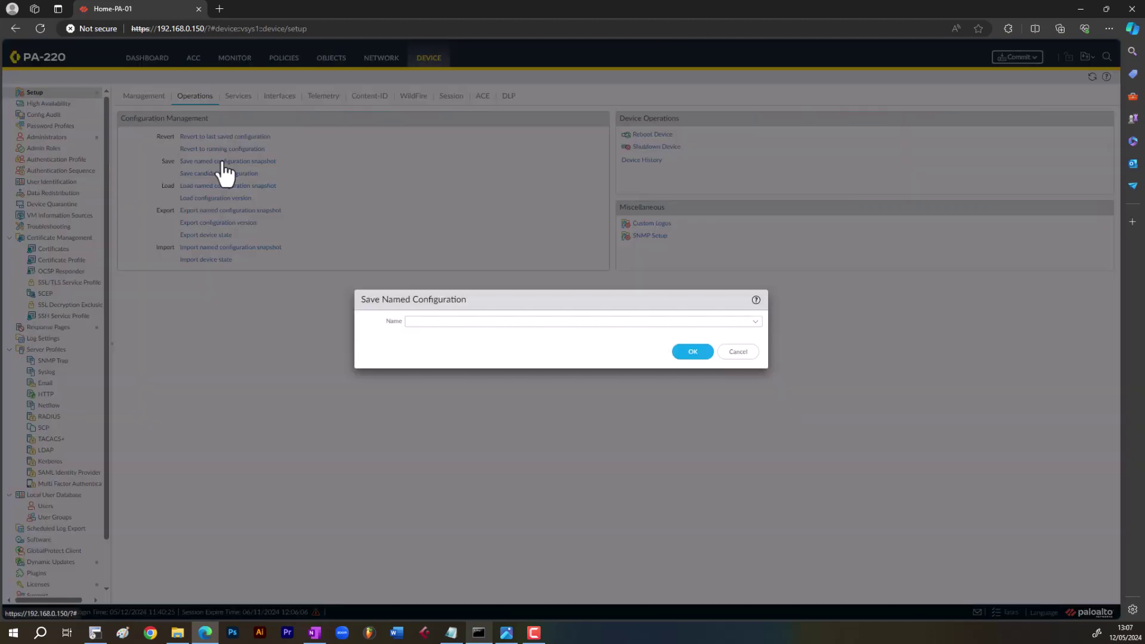
left_click(675, 351)
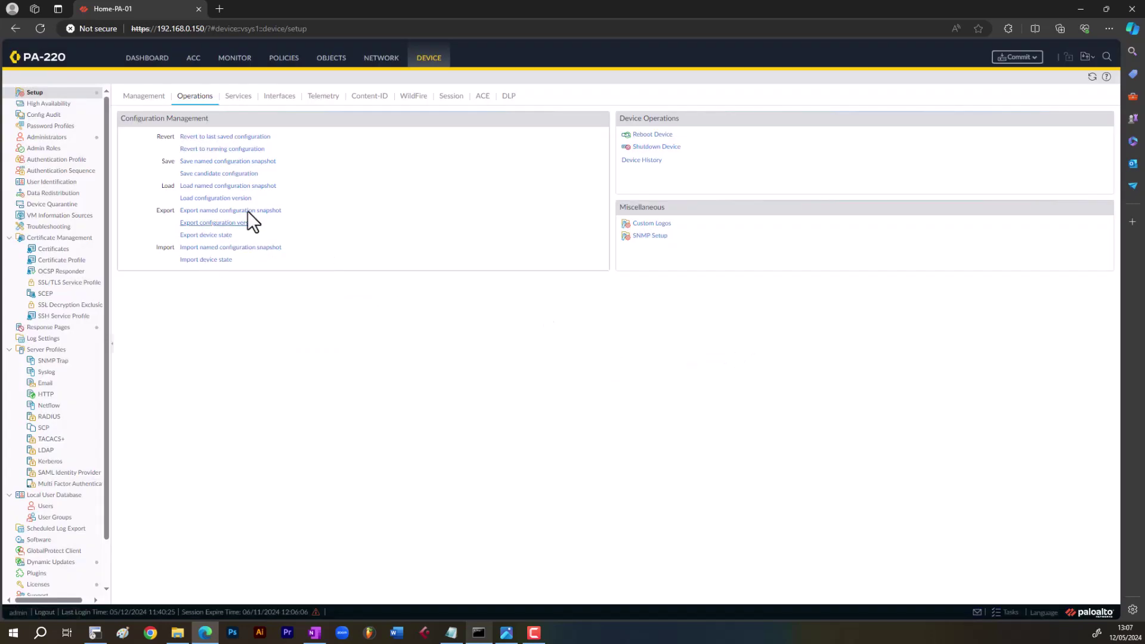
left_click(230, 162)
left_click(459, 321)
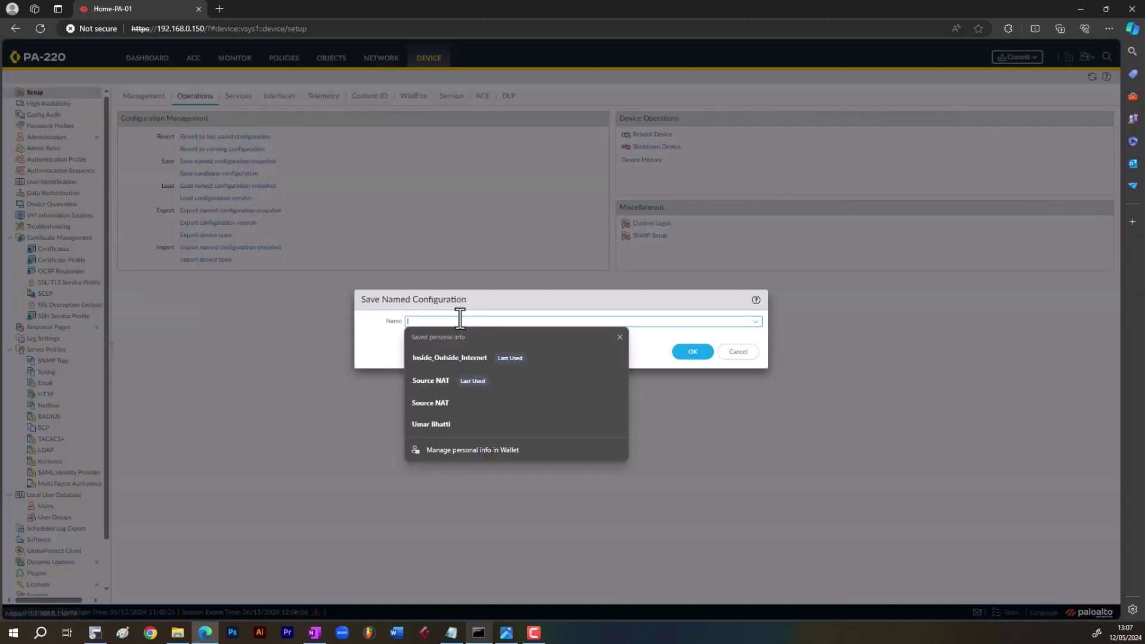
type("Test")
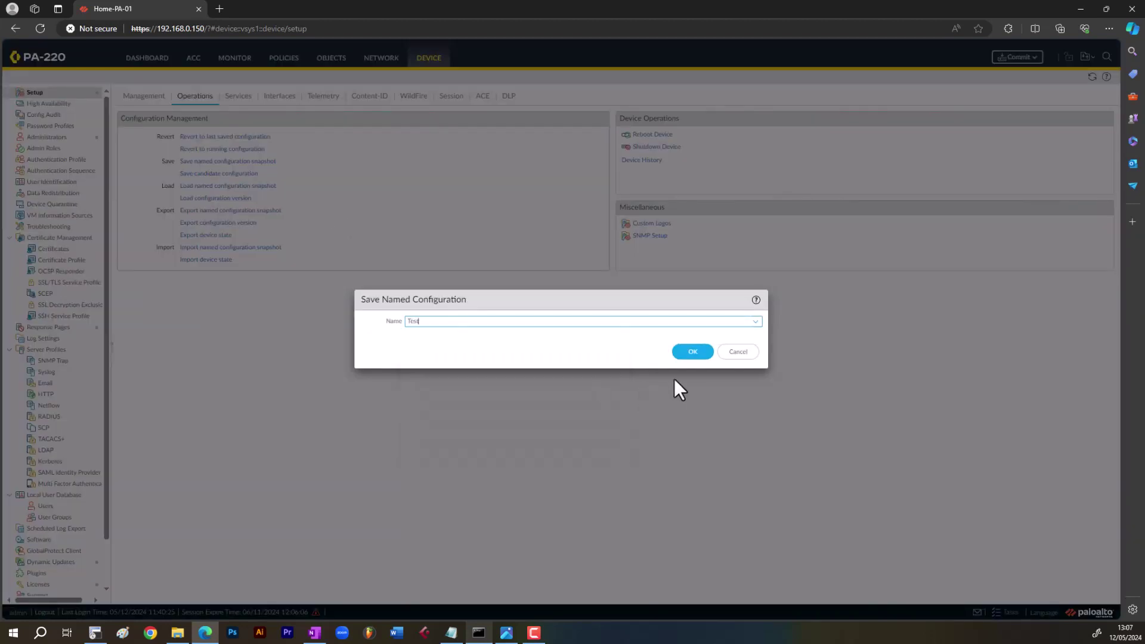
left_click(693, 351)
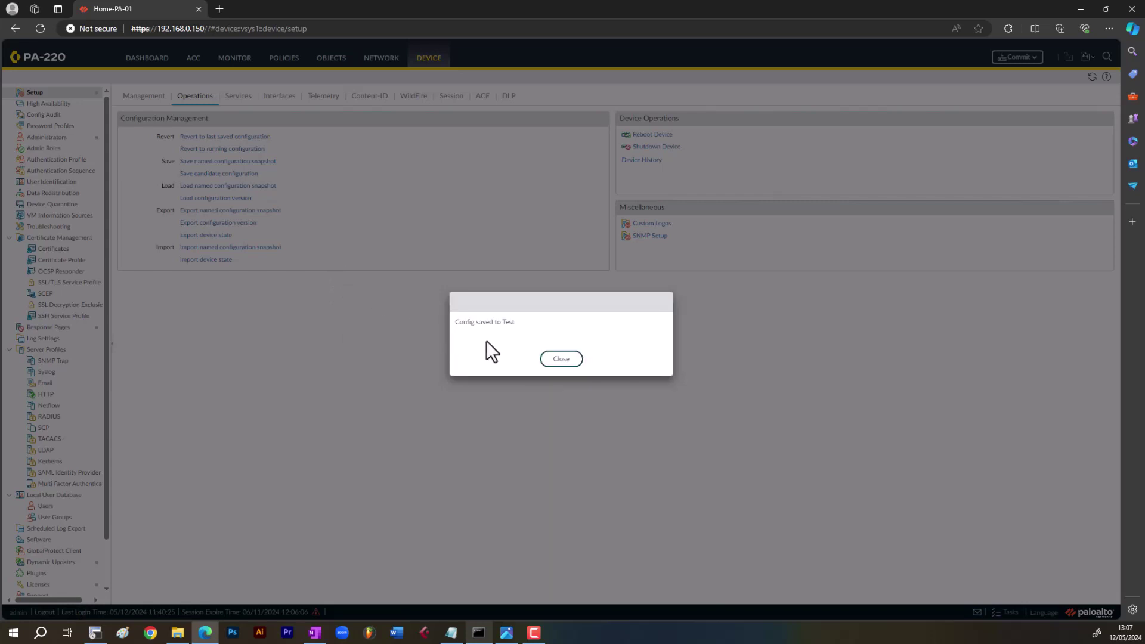
left_click(557, 361)
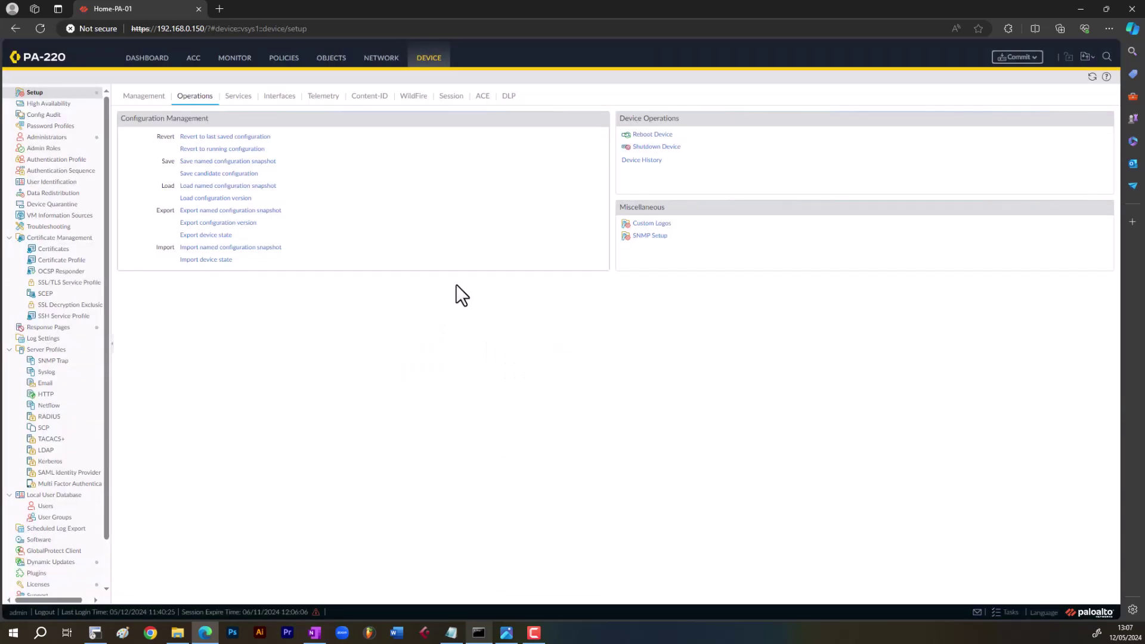
- Export the 'Test' named configuration snapshot as a download
left_click(226, 211)
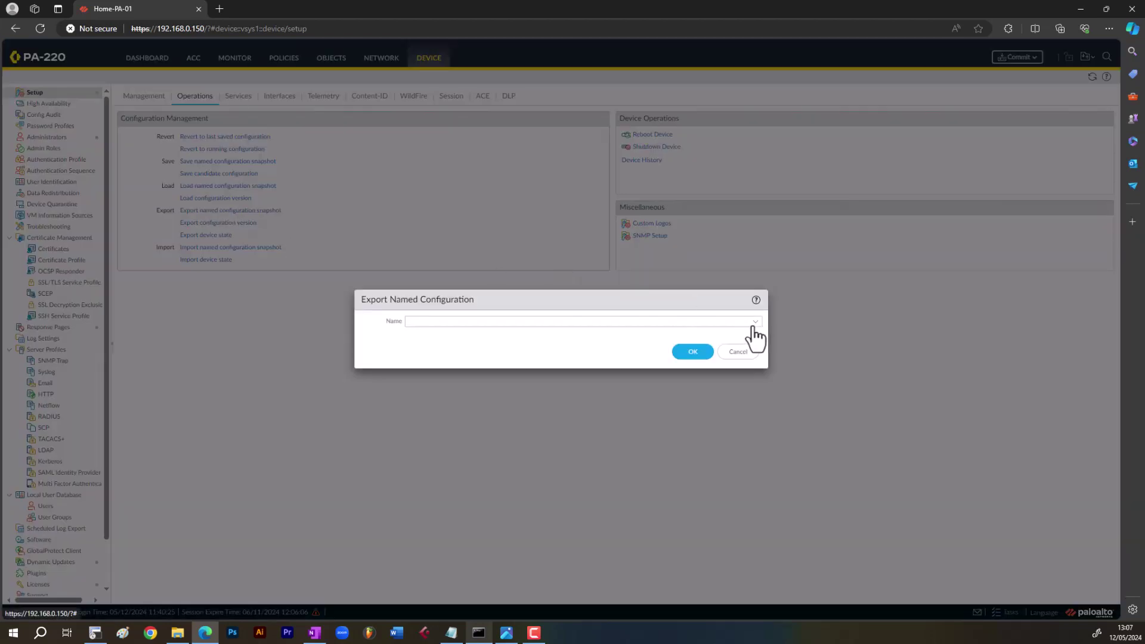
left_click(518, 321)
left_click(434, 386)
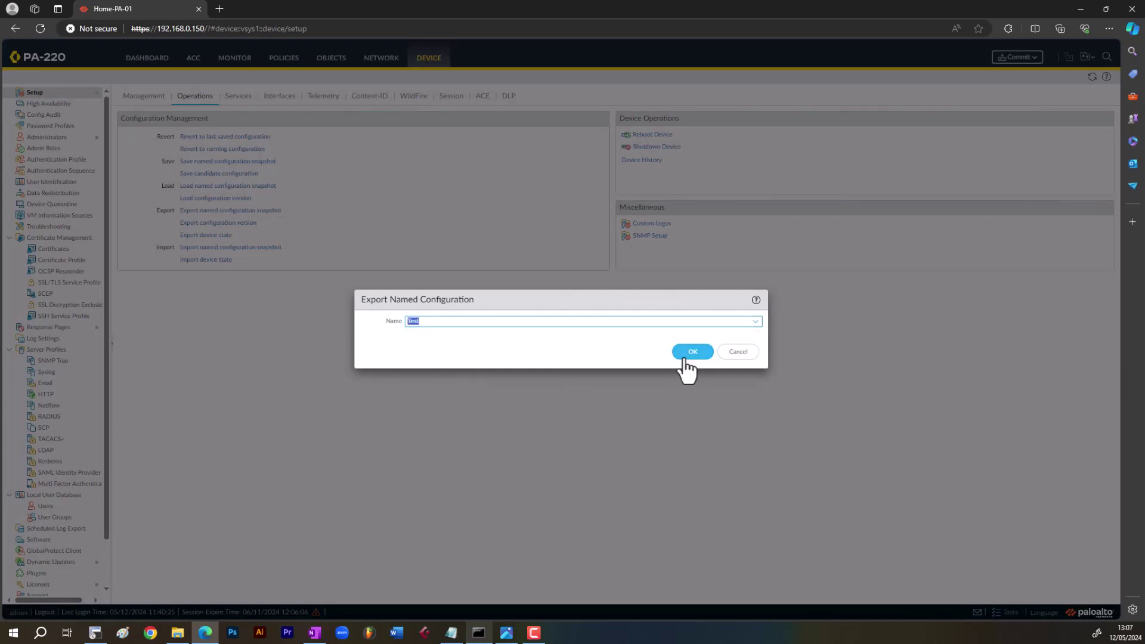
left_click(685, 359)
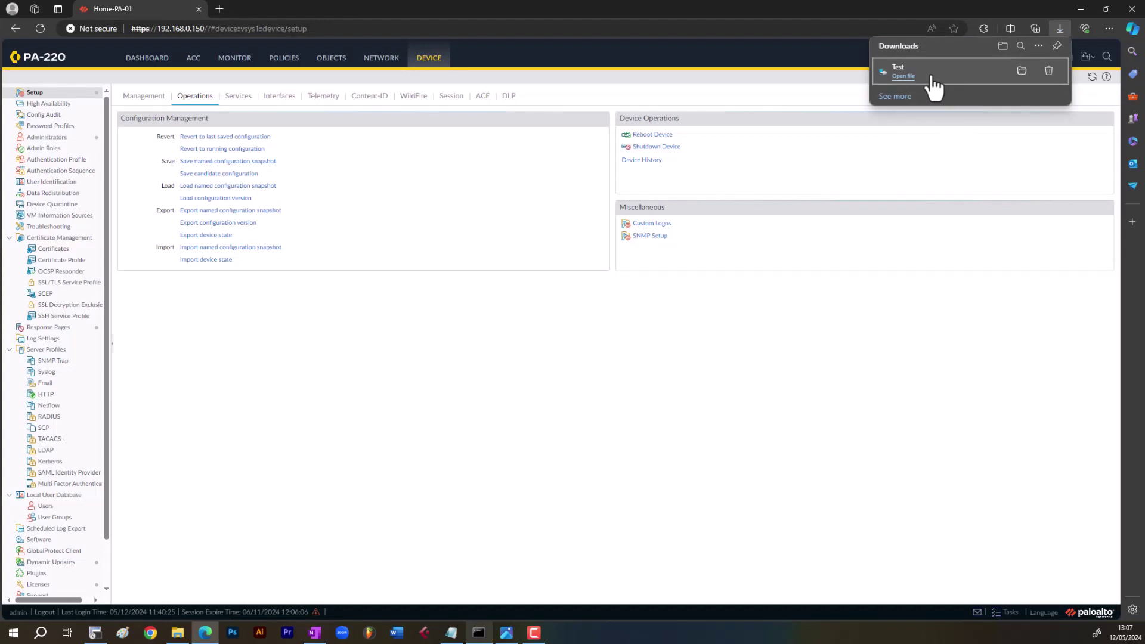
- Open the downloaded Test file from the Downloads folder in Notepad++
left_click(1023, 74)
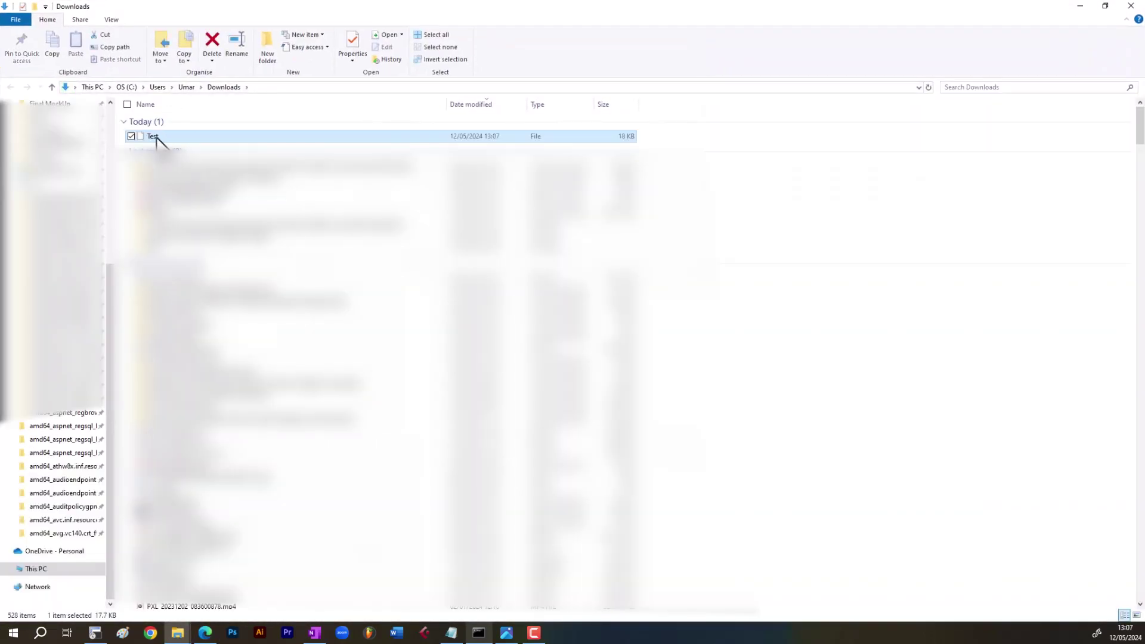
right_click(156, 138)
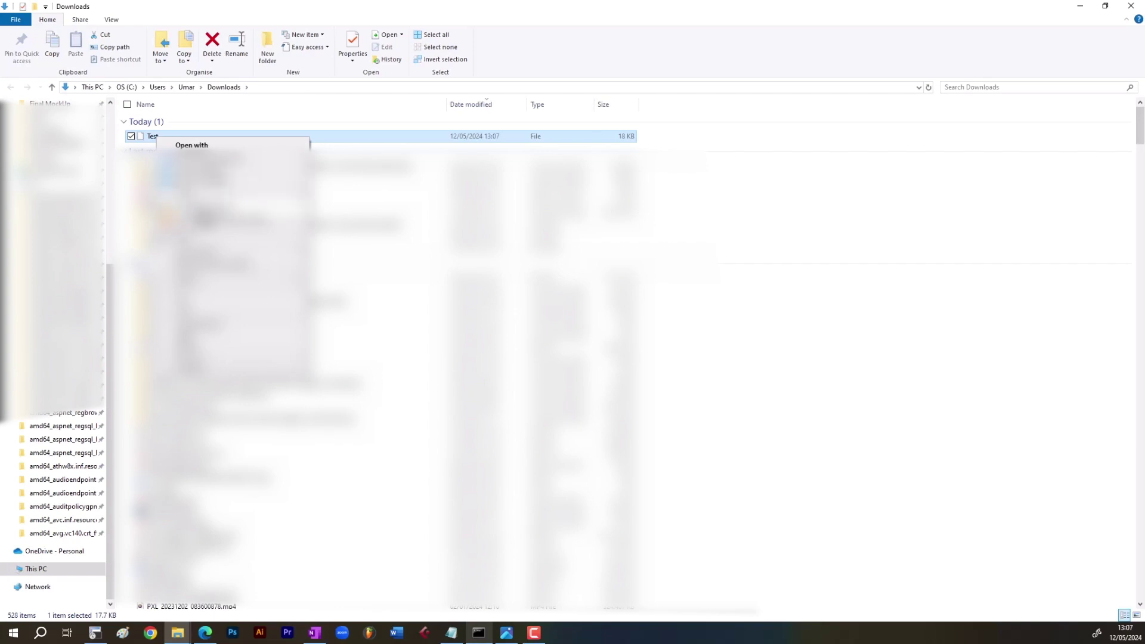
left_click(233, 297)
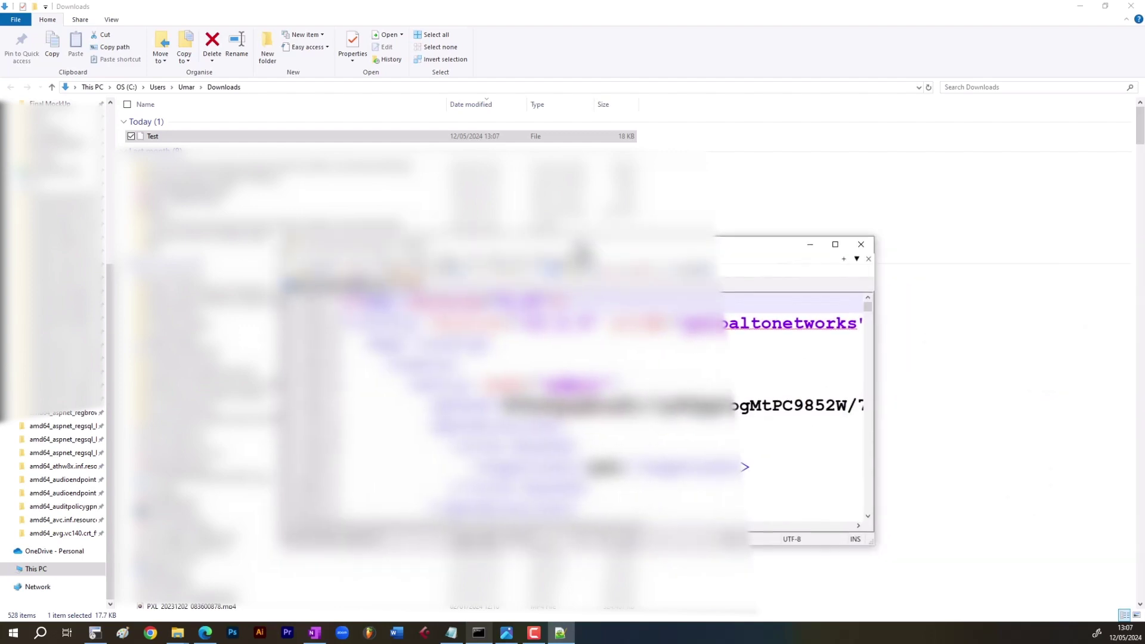
left_click(834, 8)
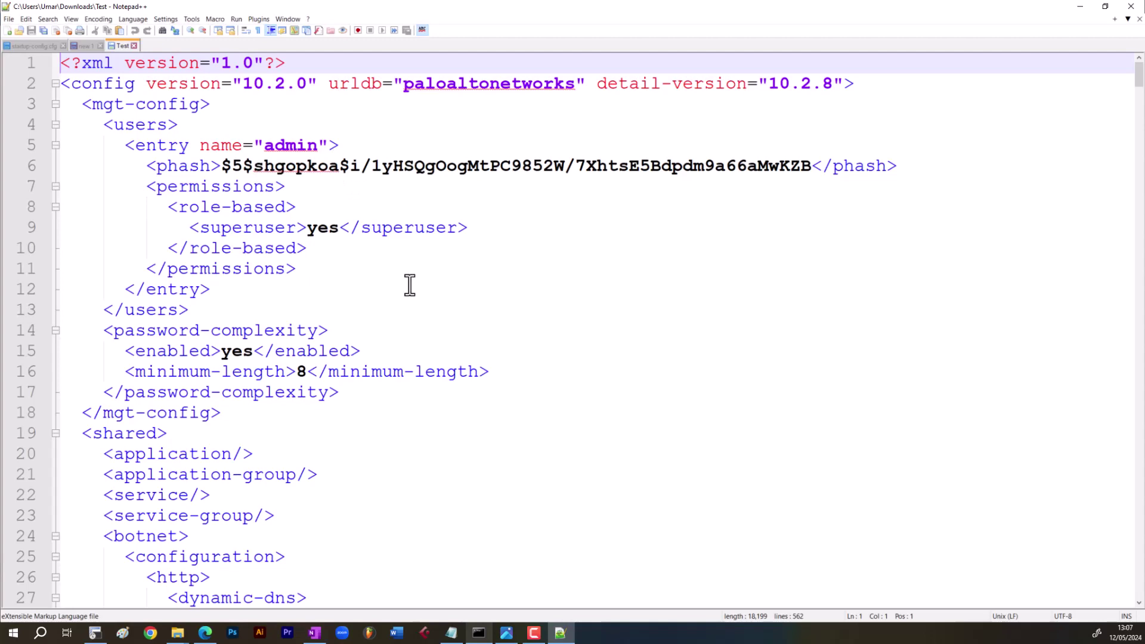
scroll(409, 285, "down", 11)
scroll(410, 284, "down", 20)
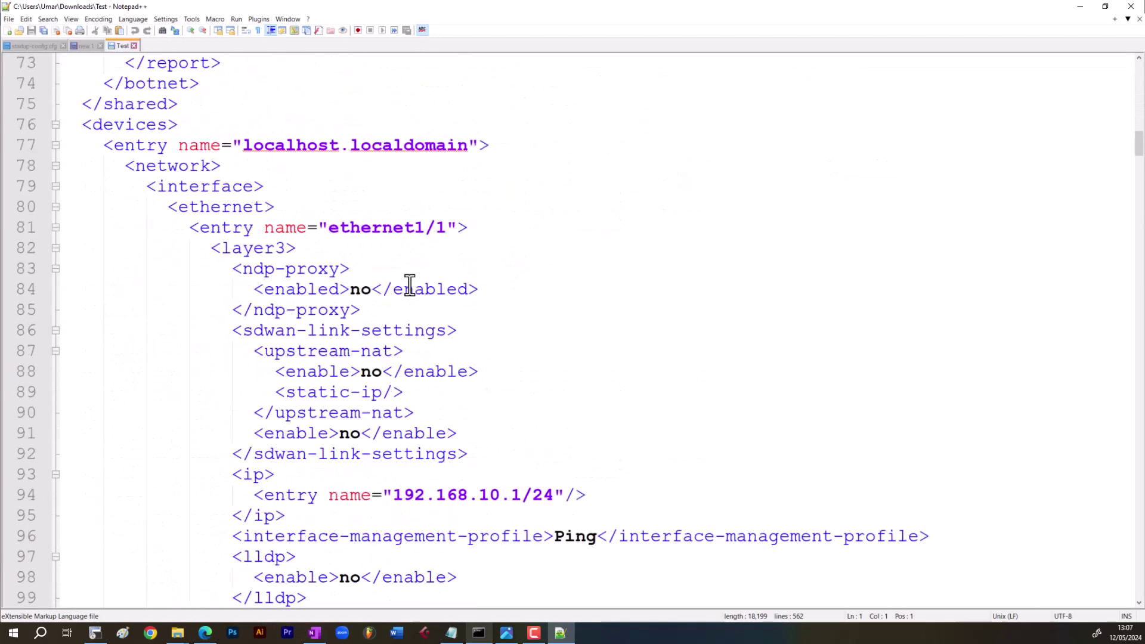
scroll(406, 287, "down", 7)
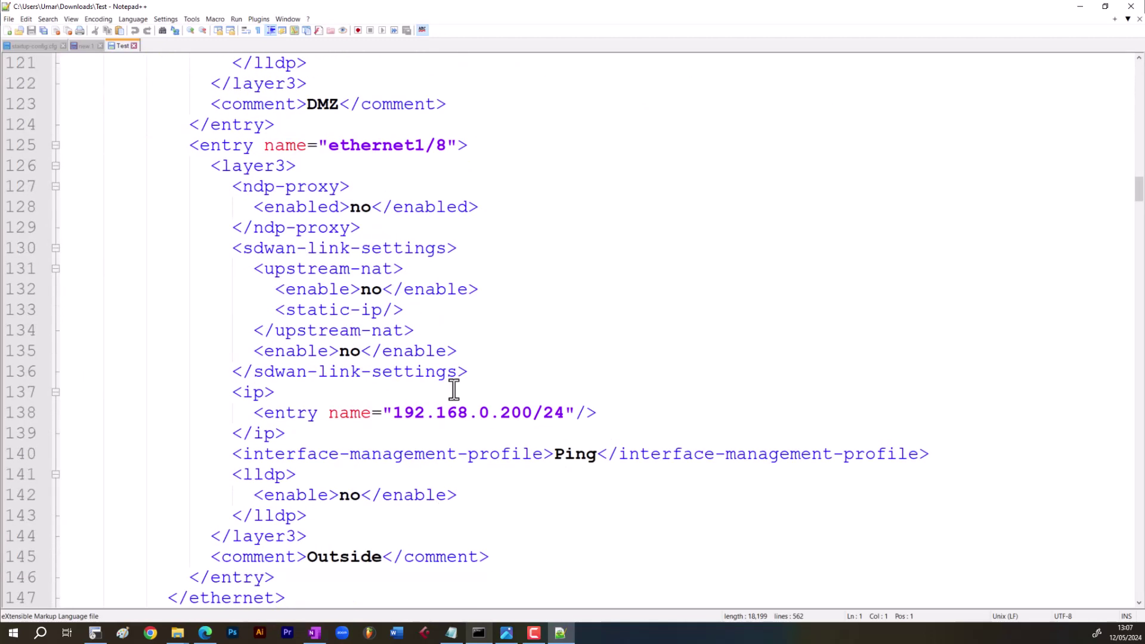
scroll(462, 394, "down", 5)
scroll(471, 408, "up", 7)
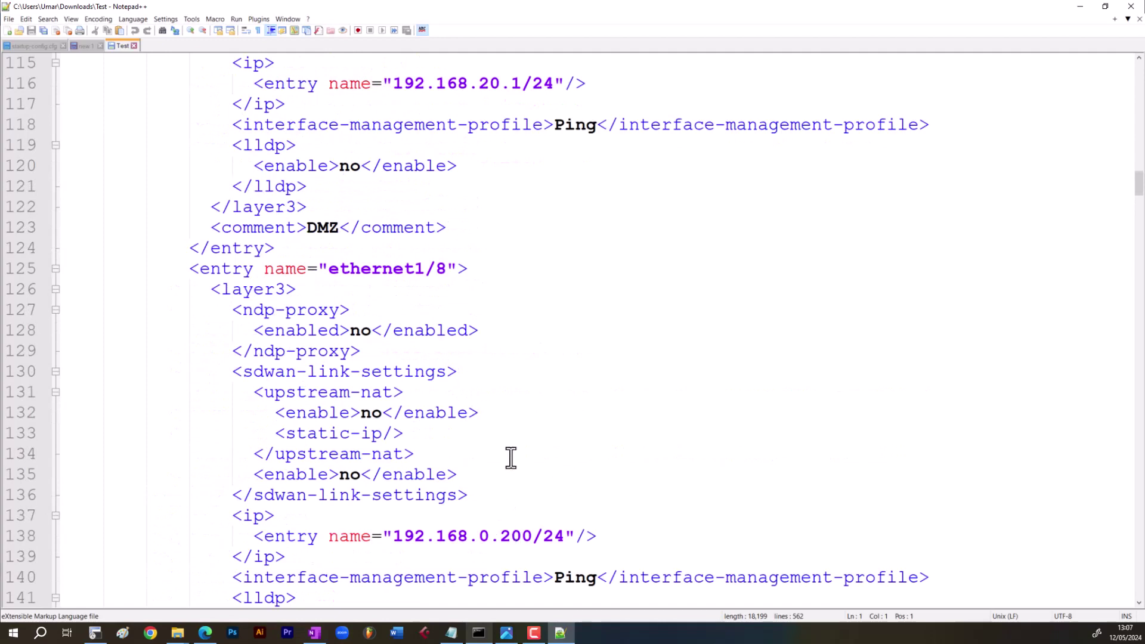
scroll(485, 235, "up", 4)
left_click(477, 333)
scroll(540, 411, "down", 20)
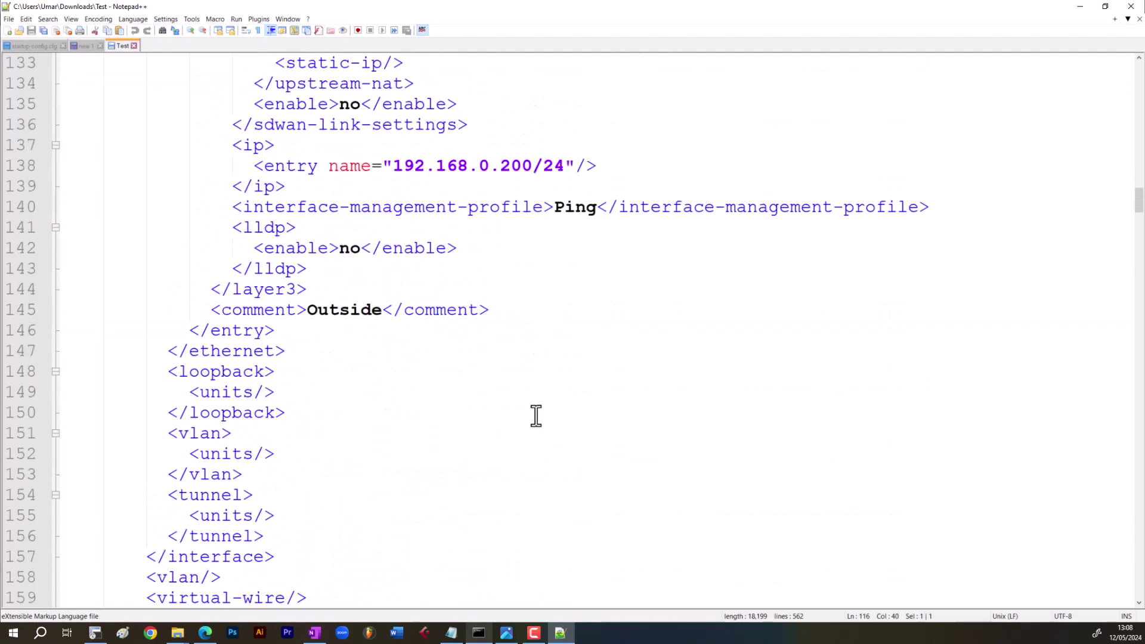
scroll(533, 410, "down", 20)
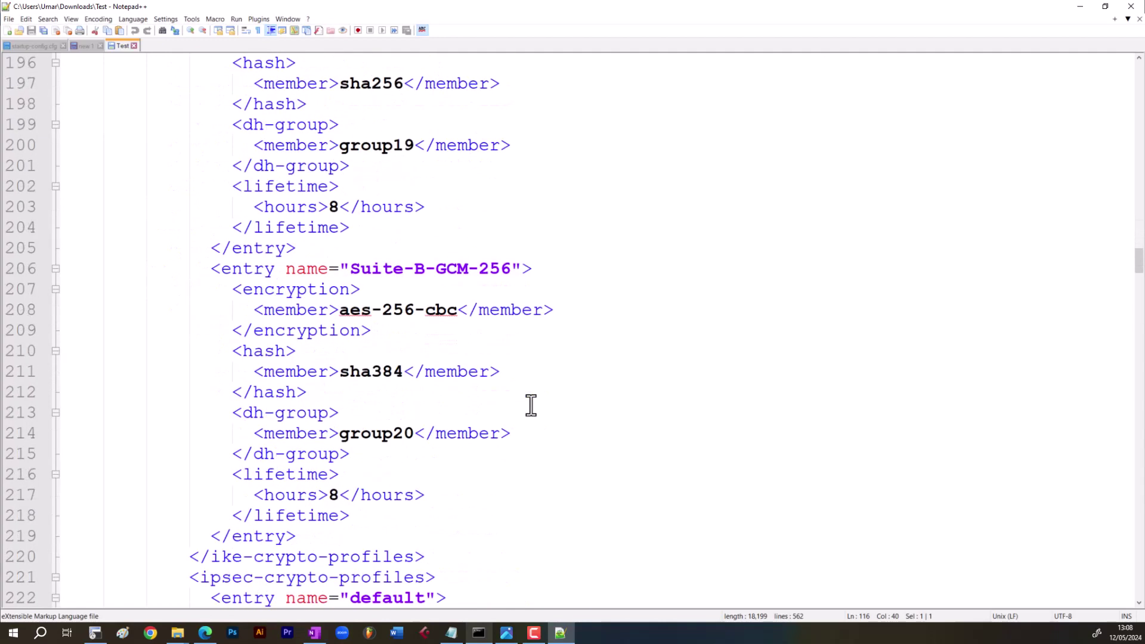
scroll(531, 405, "down", 20)
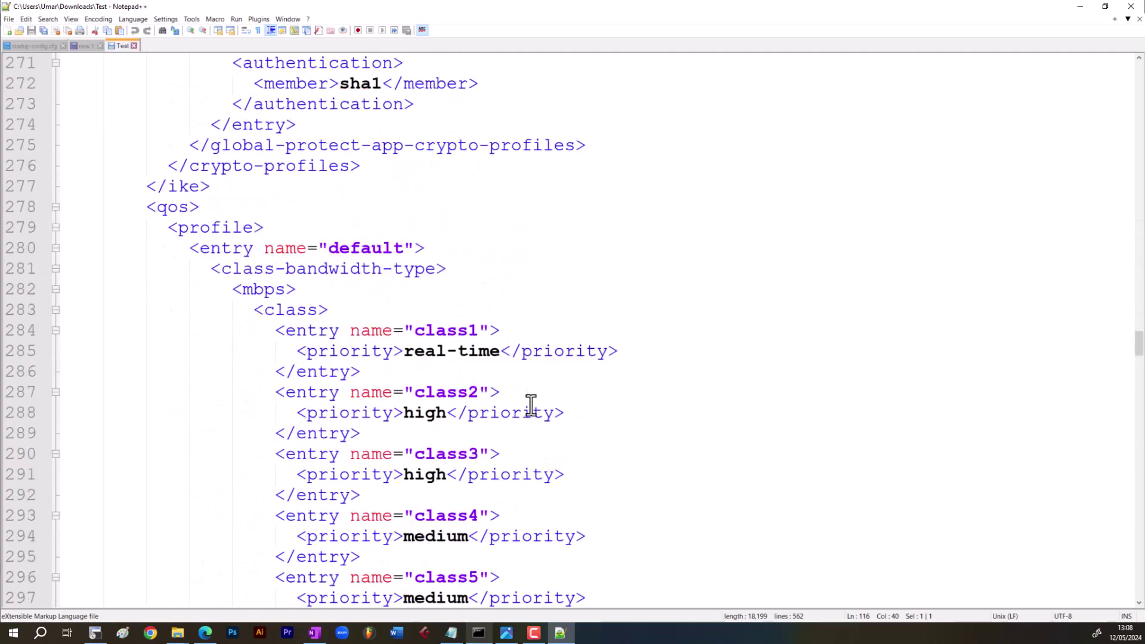
scroll(531, 405, "down", 8)
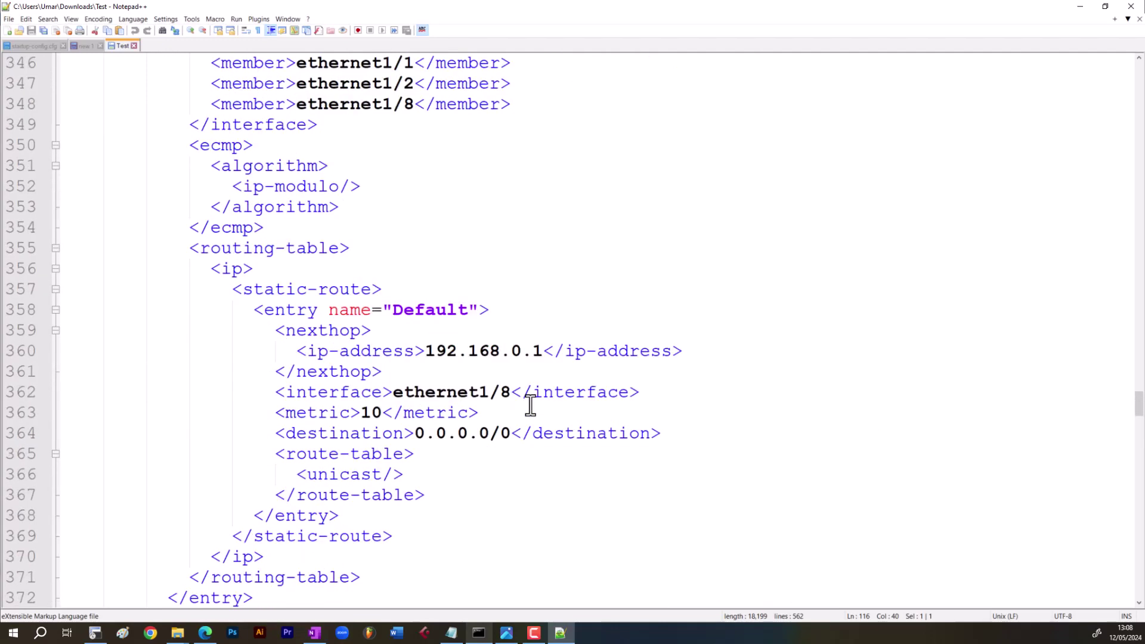
left_click(478, 371)
scroll(496, 422, "down", 12)
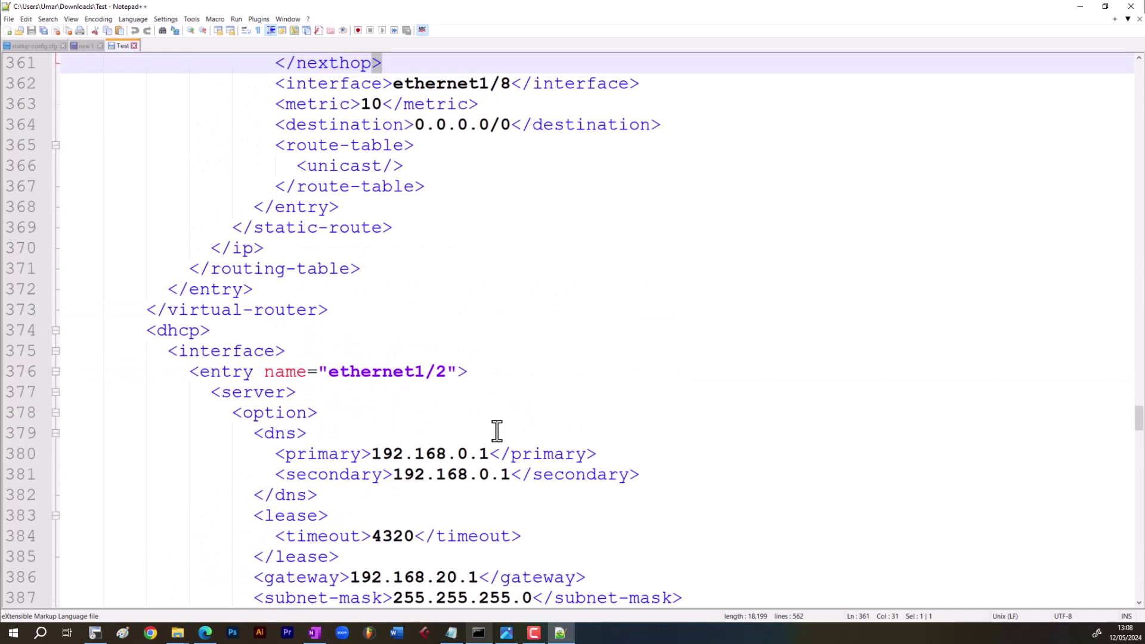
scroll(497, 431, "up", 4)
scroll(498, 430, "down", 6)
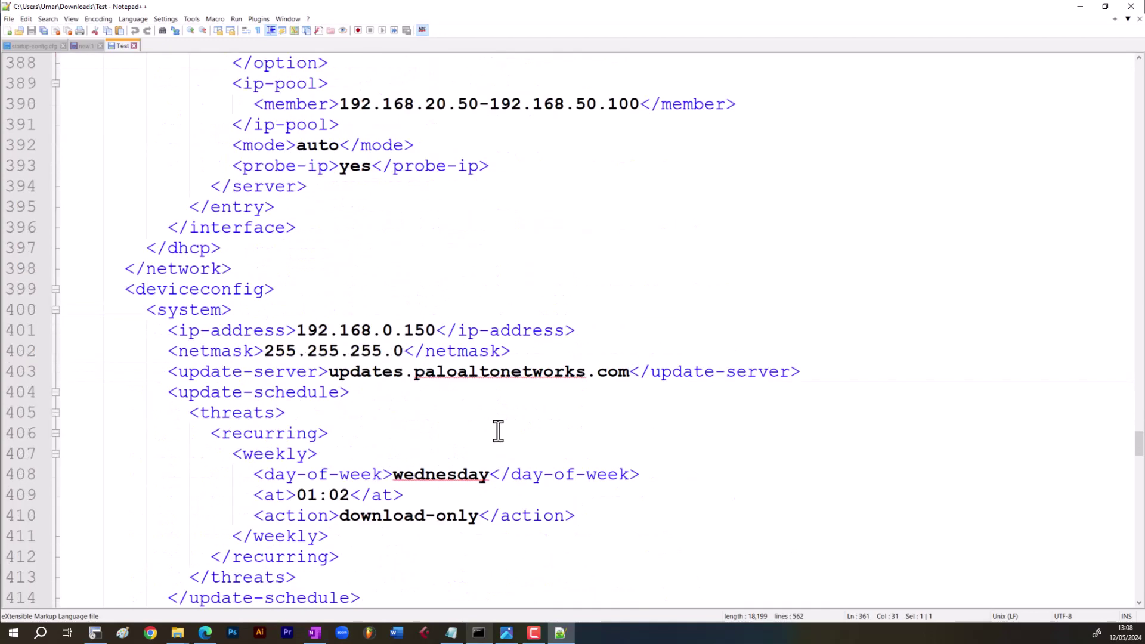
triple_click(485, 106)
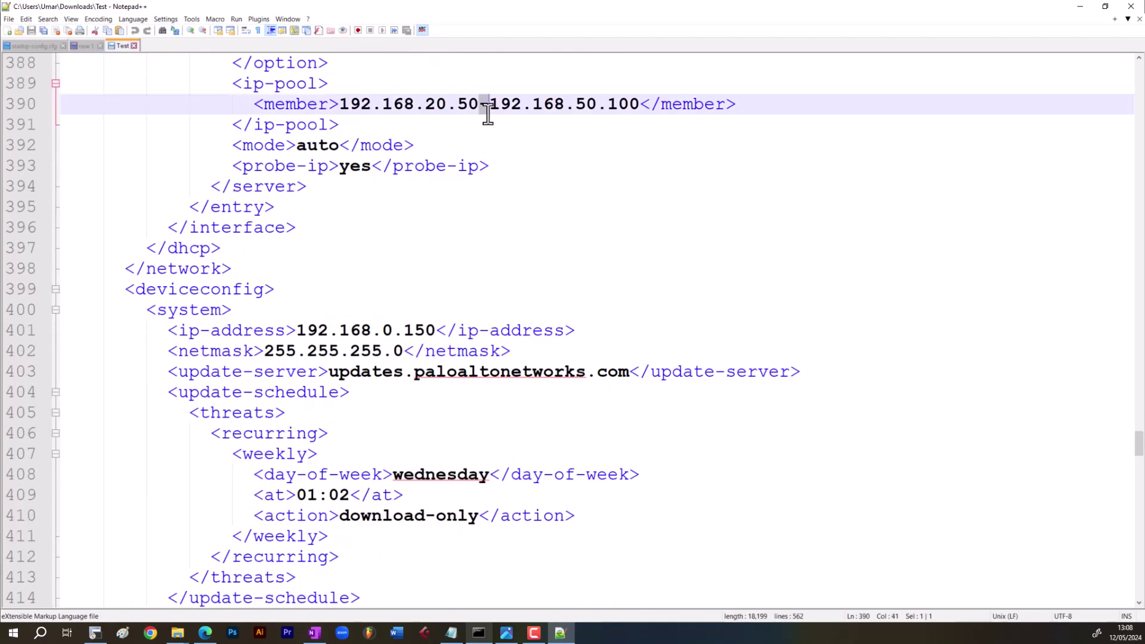
scroll(487, 206, "down", 7)
scroll(487, 206, "up", 5)
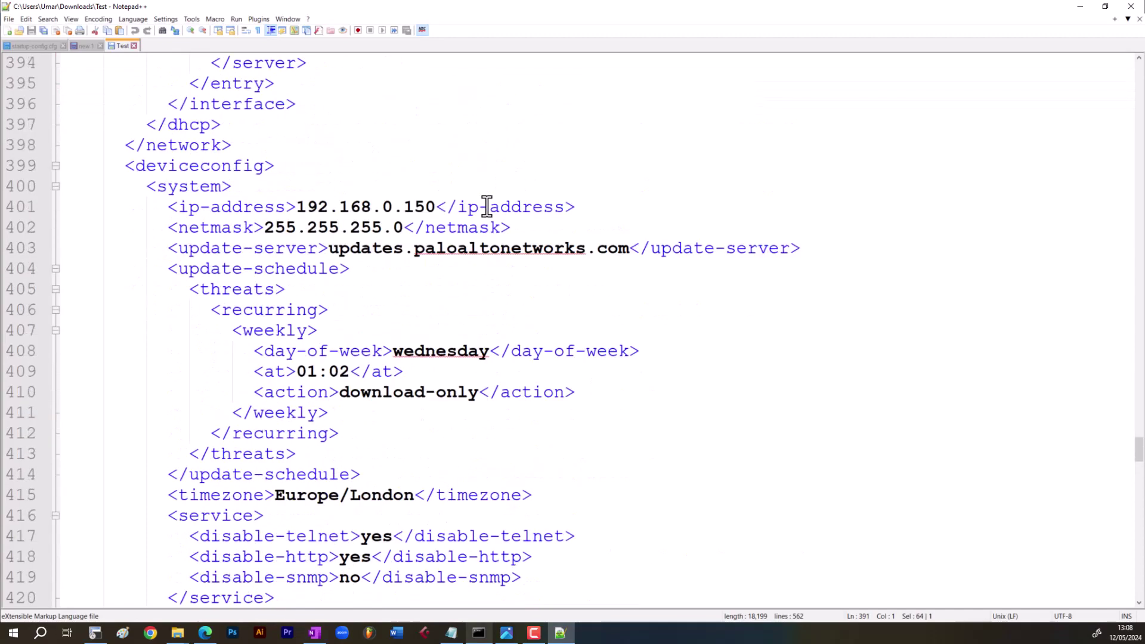
scroll(486, 307, "down", 11)
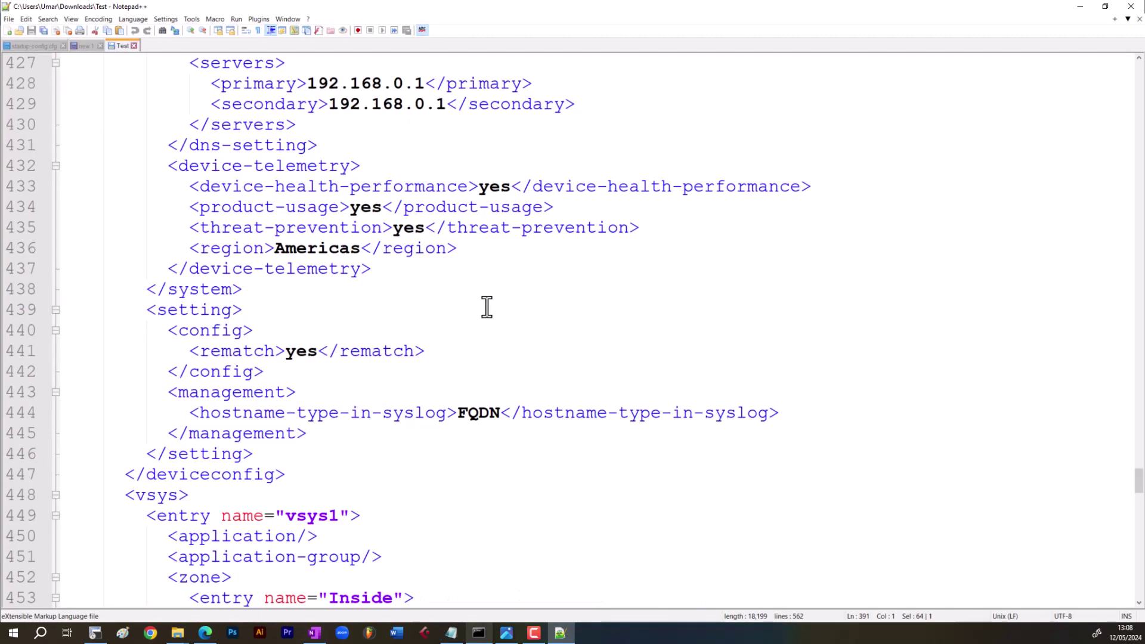
scroll(486, 307, "up", 1)
scroll(487, 307, "down", 4)
scroll(486, 307, "down", 20)
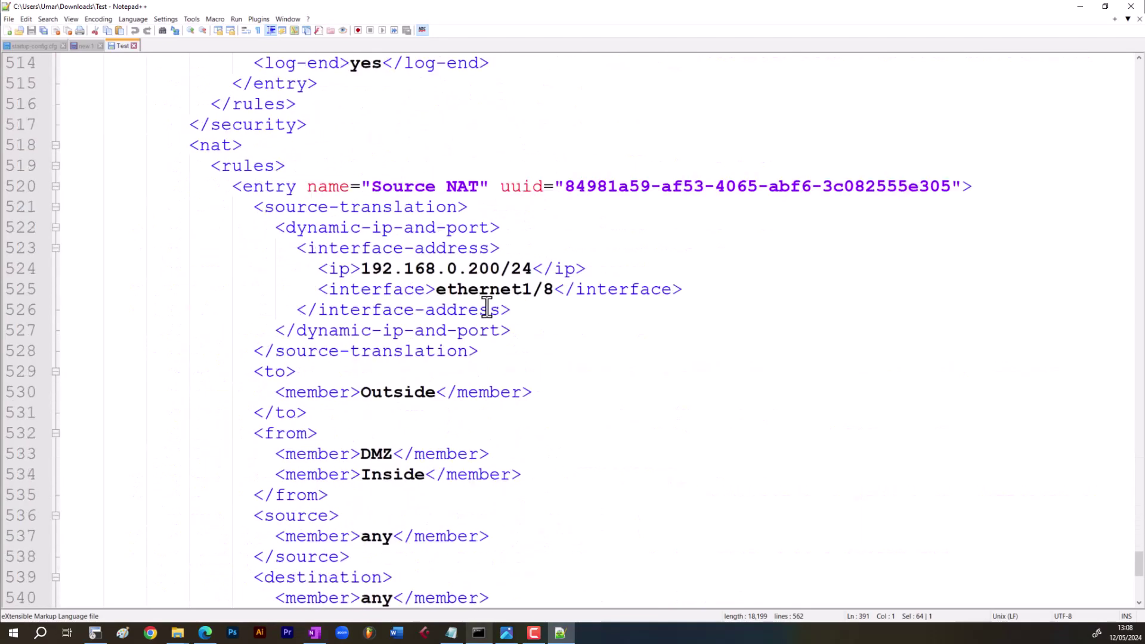
- Minimise Notepad++ and File Explorer, close Device History, and view the Setup Services tab
left_click(1079, 6)
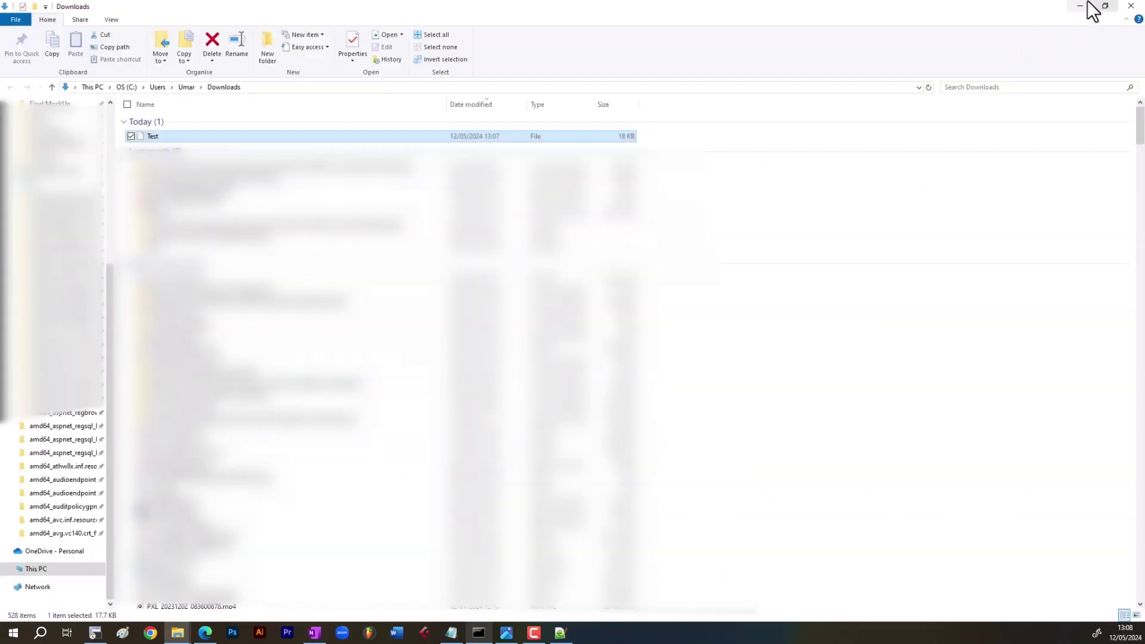
left_click(1079, 6)
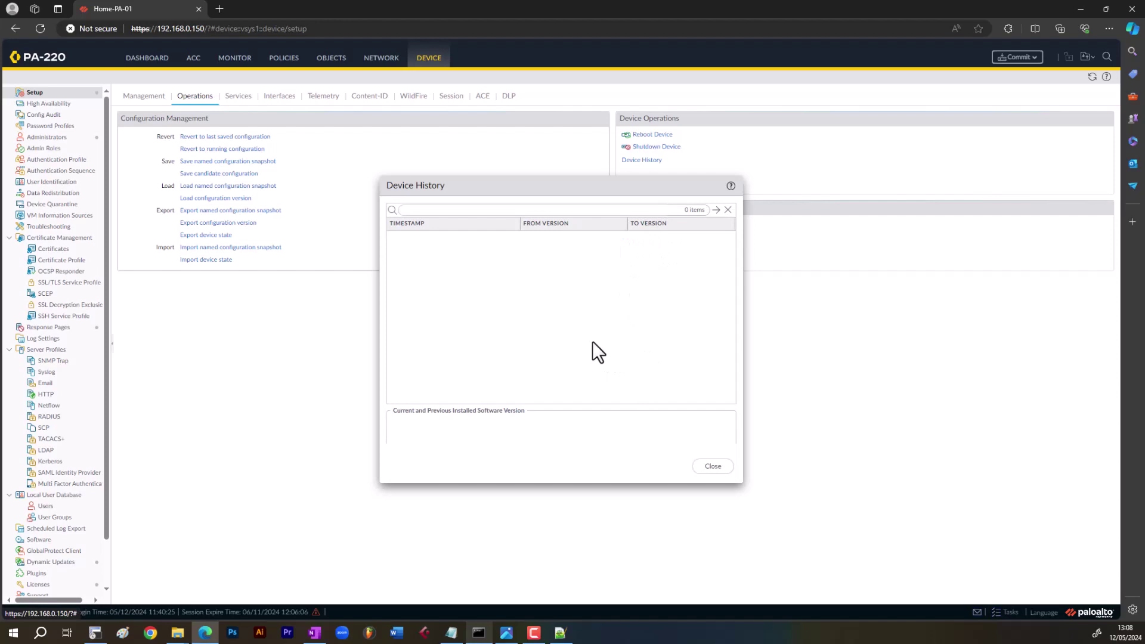
left_click(712, 466)
left_click(242, 97)
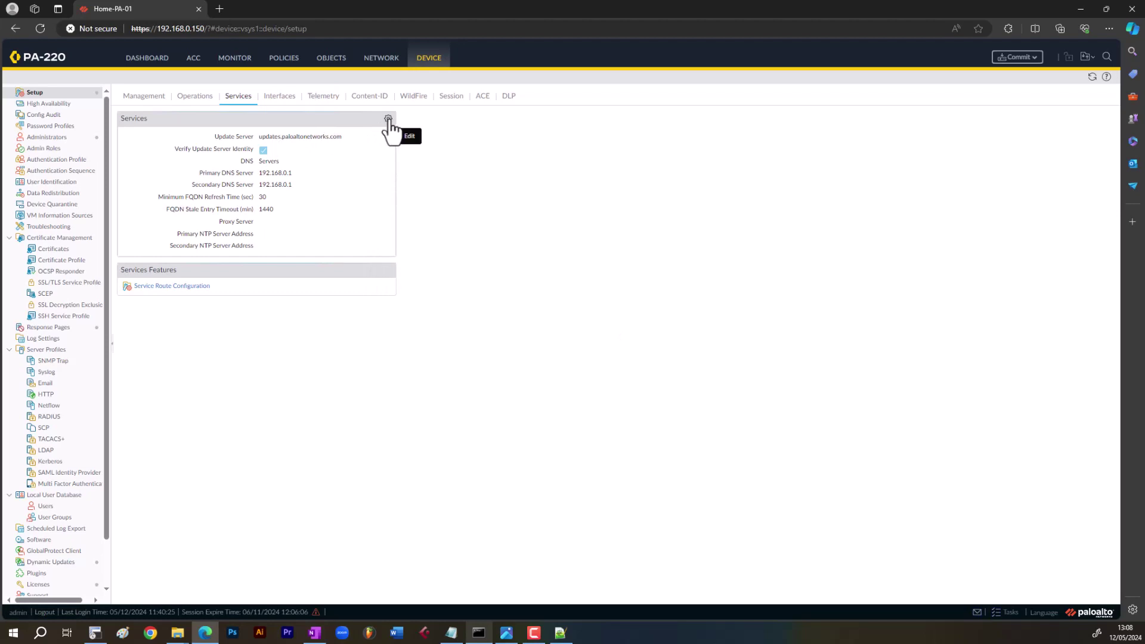
left_click(388, 120)
left_click_drag(534, 289, 469, 288)
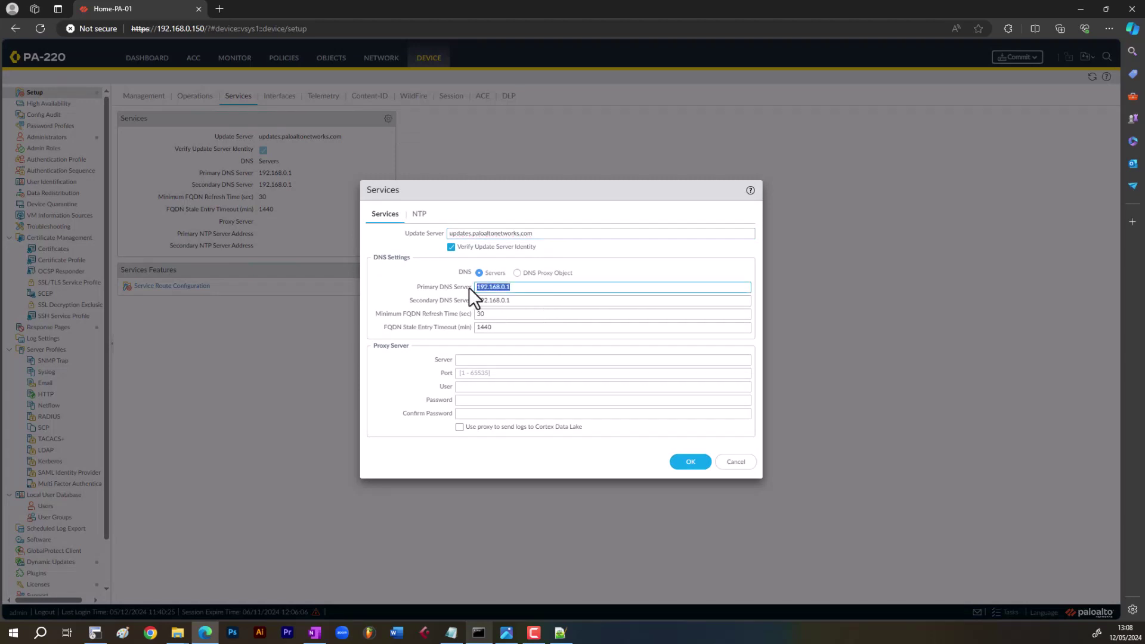
left_click_drag(545, 301, 485, 300)
left_click(549, 290)
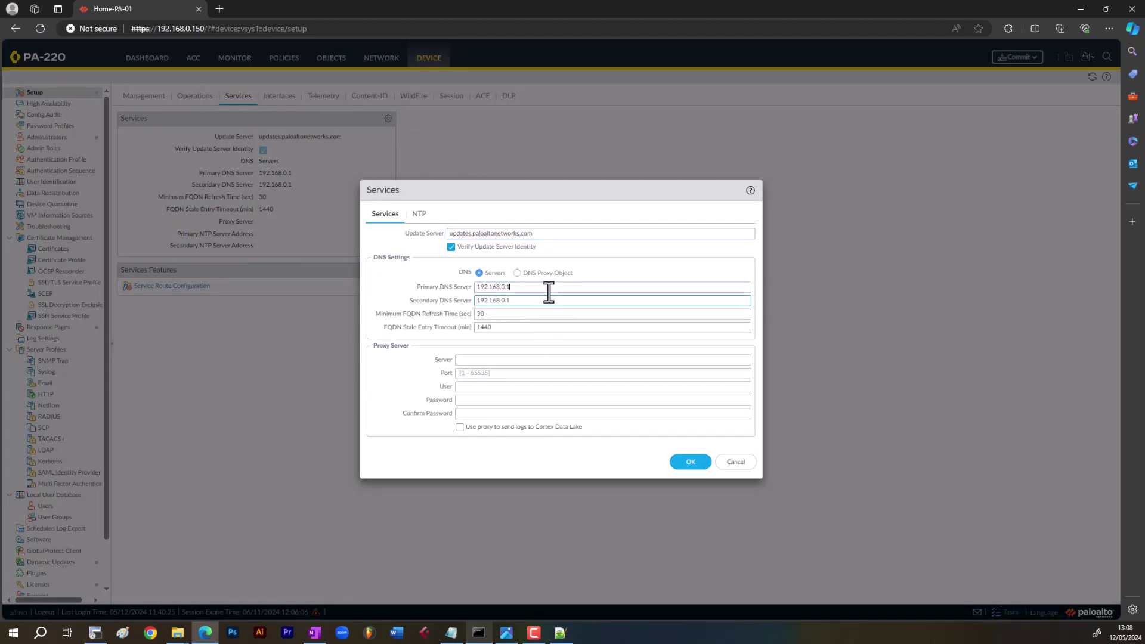
left_click_drag(557, 233, 355, 227)
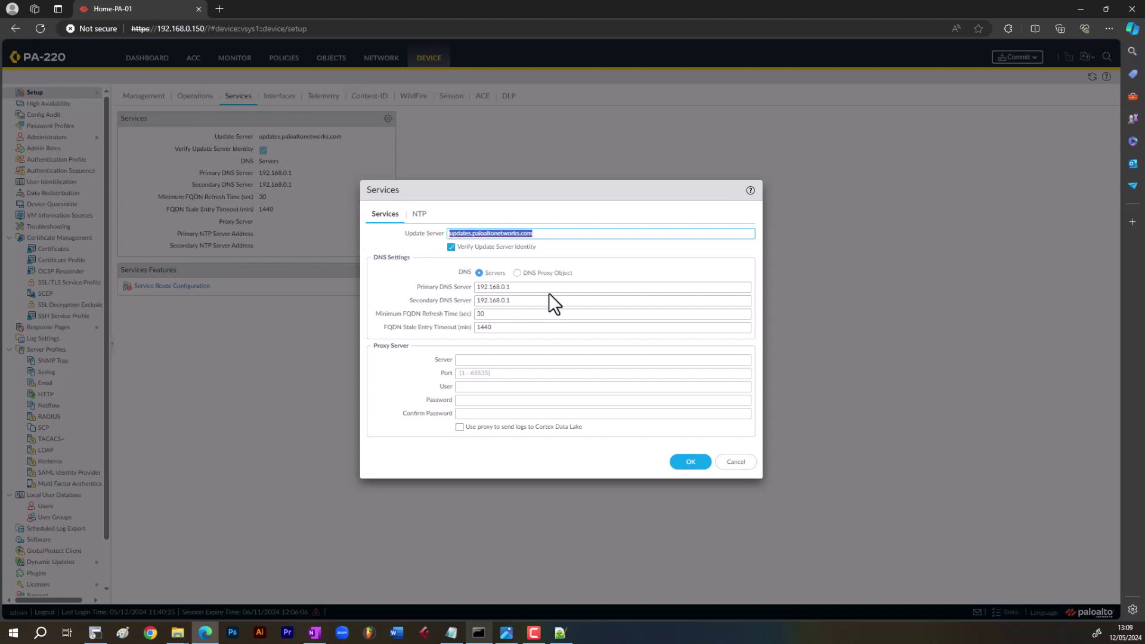
left_click(418, 221)
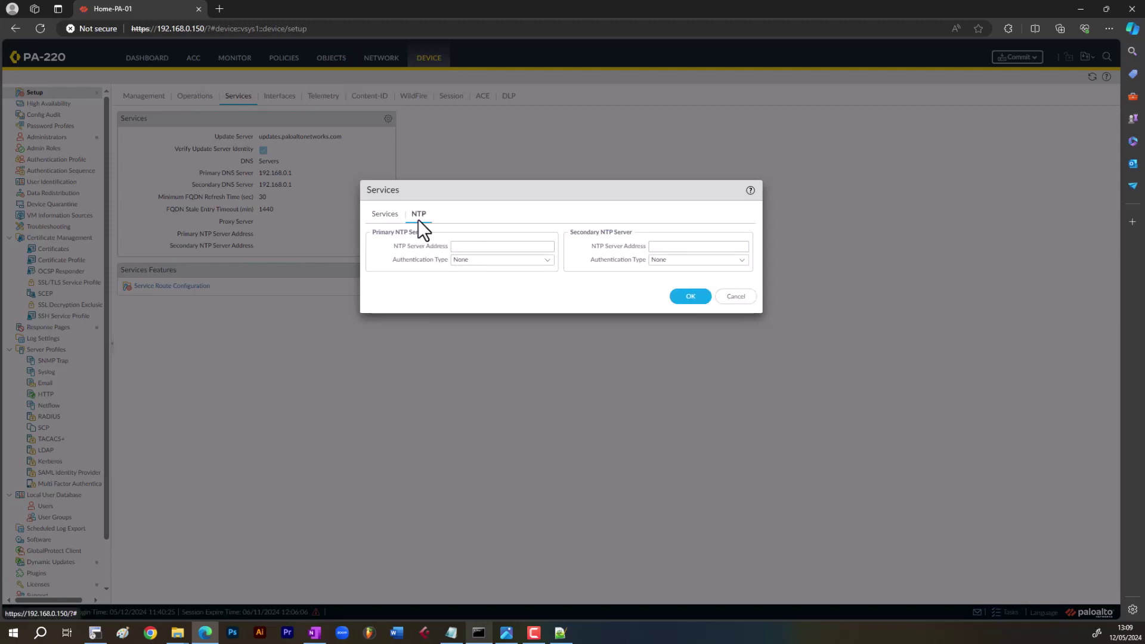
left_click(735, 296)
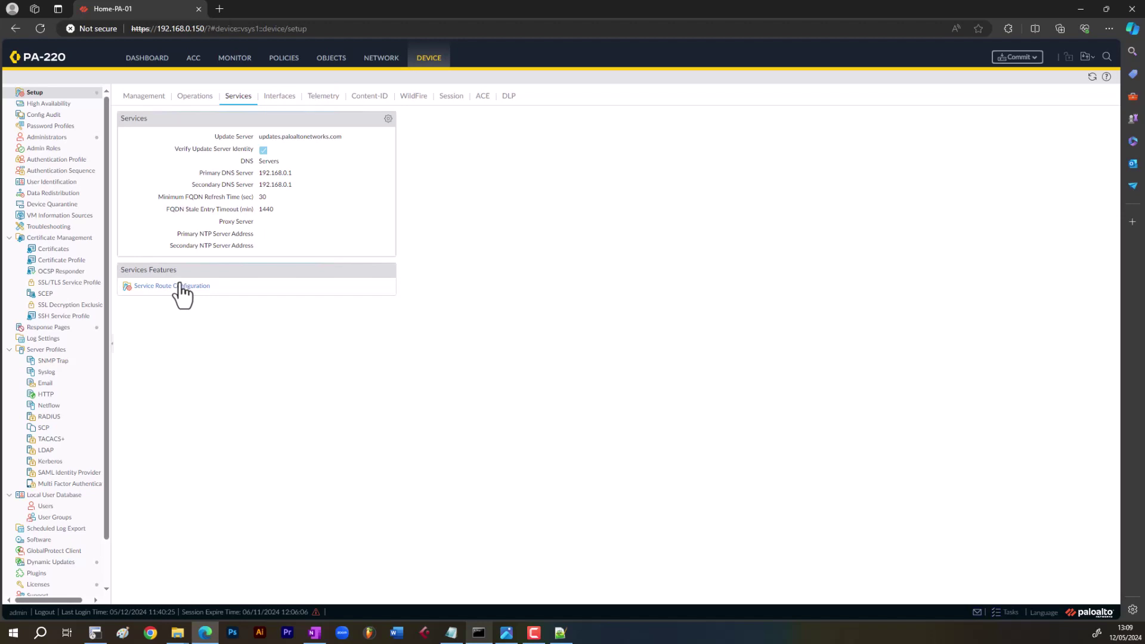
- Open Service Route Configuration and look over the service list, including Panorama pushed updates
double_click(287, 136)
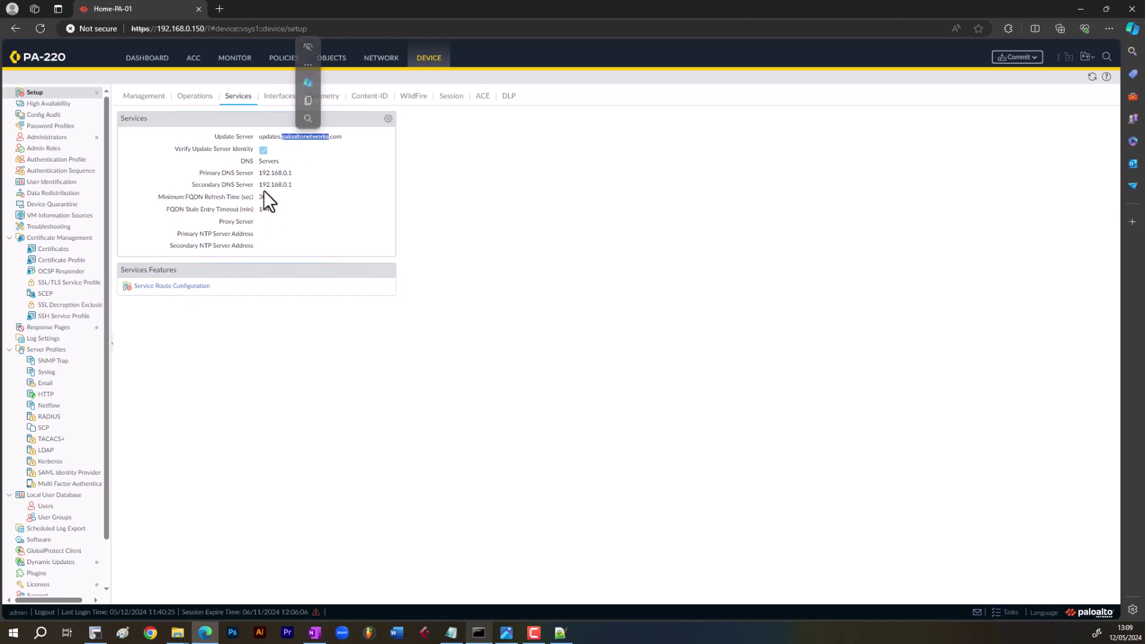
left_click(180, 305)
left_click(176, 289)
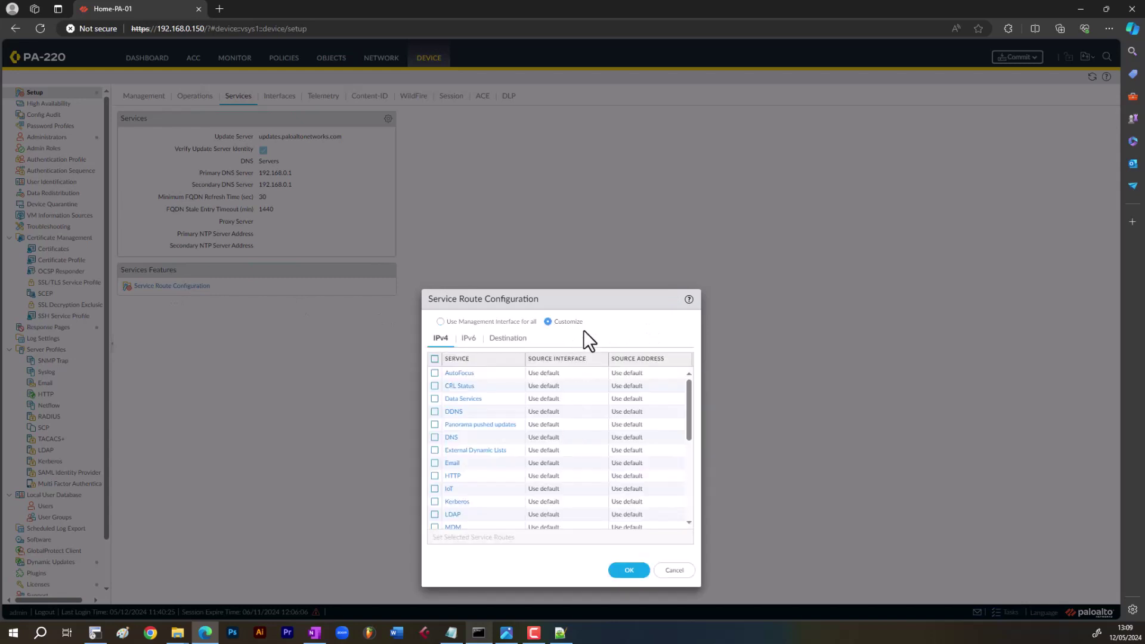
left_click_drag(585, 300, 584, 150)
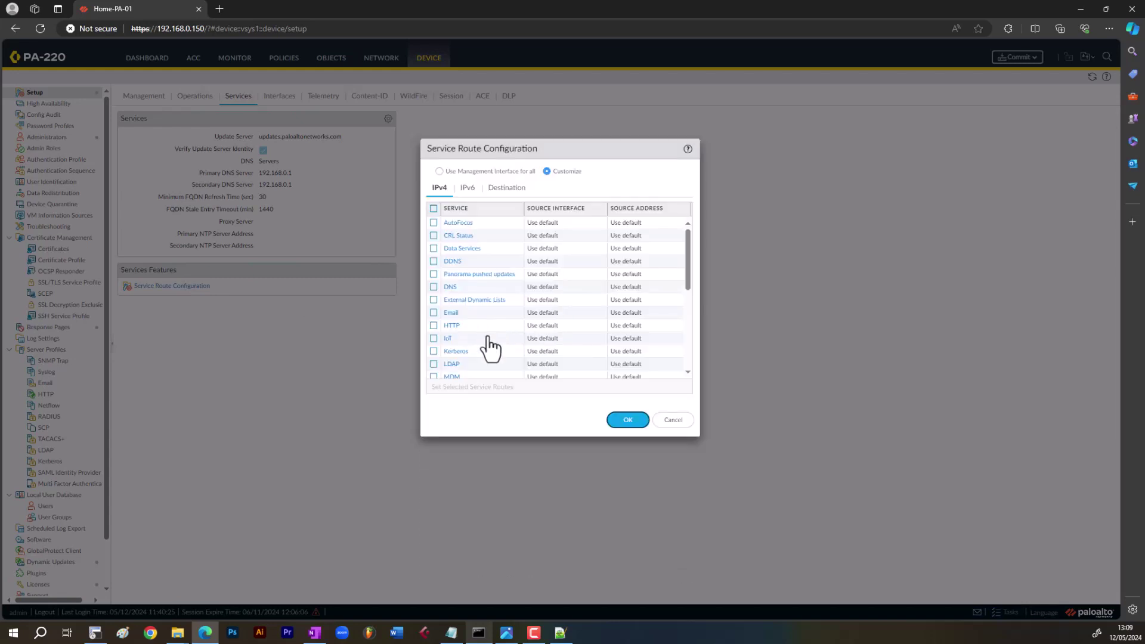
left_click(529, 276)
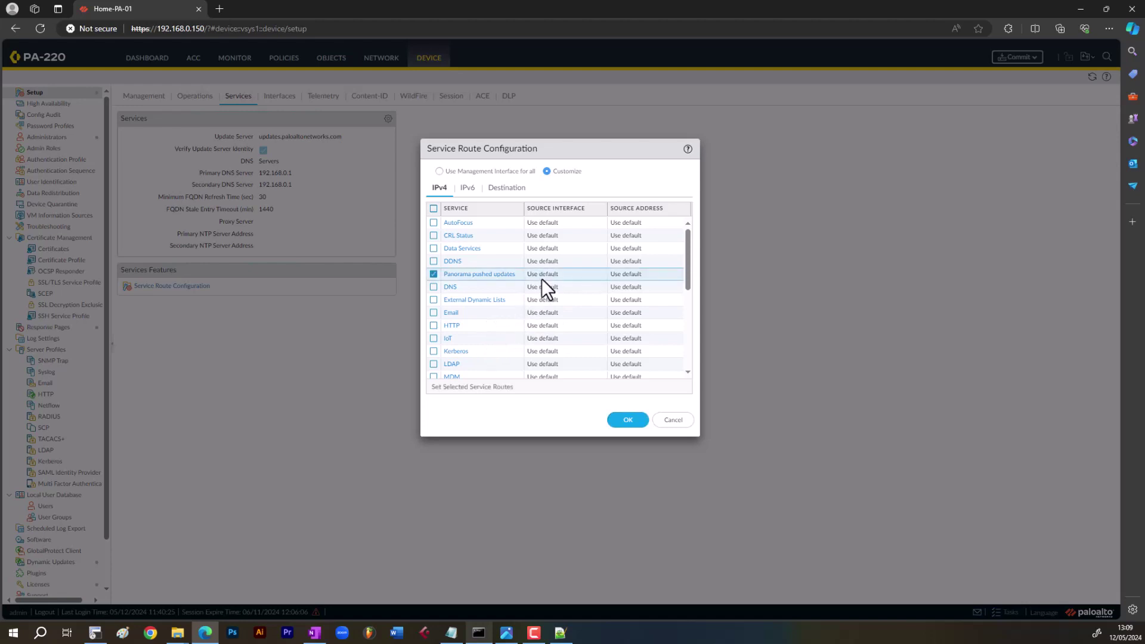
scroll(489, 358, "down", 1)
- Leave the LDAP route source at Use default, cancel, and view the Interfaces tab
left_click(484, 340)
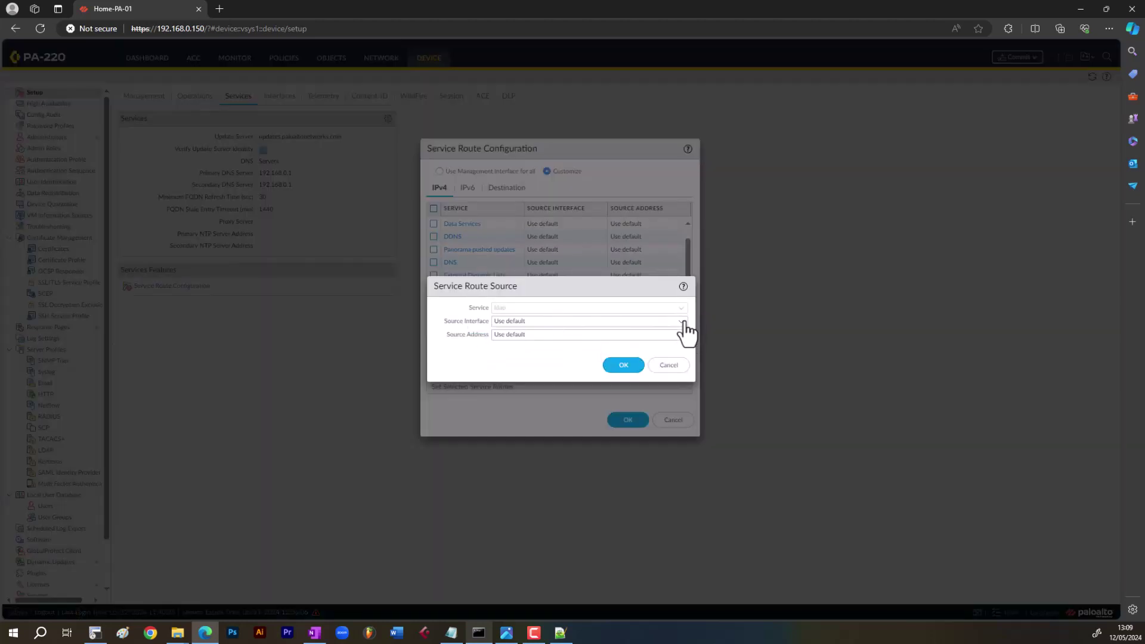
left_click(683, 322)
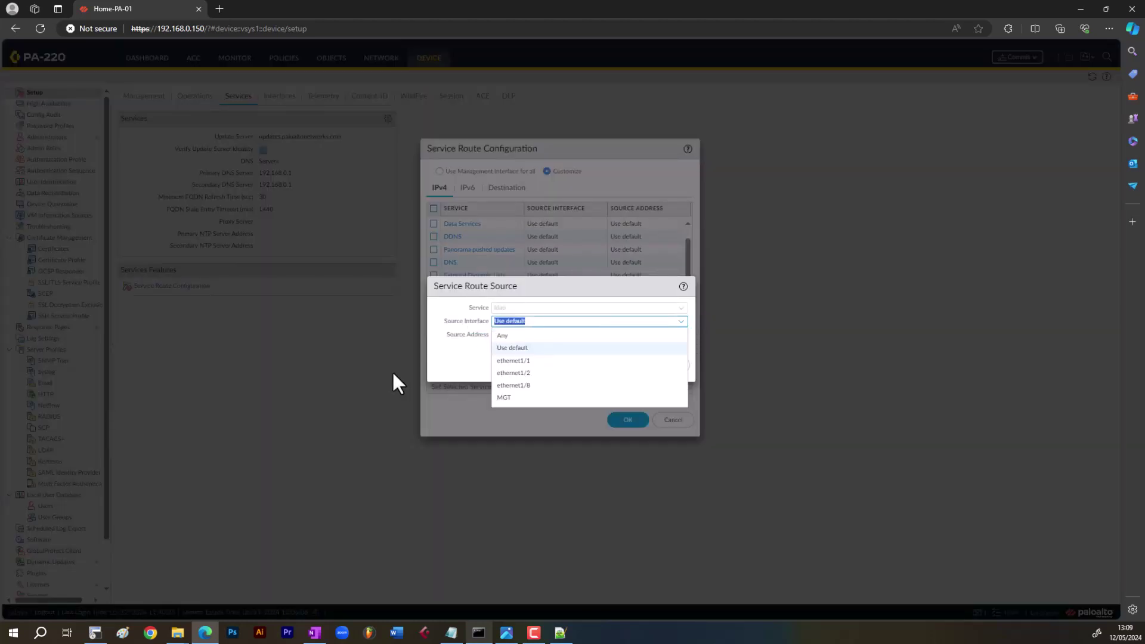
left_click(477, 362)
left_click(668, 366)
scroll(524, 358, "down", 5)
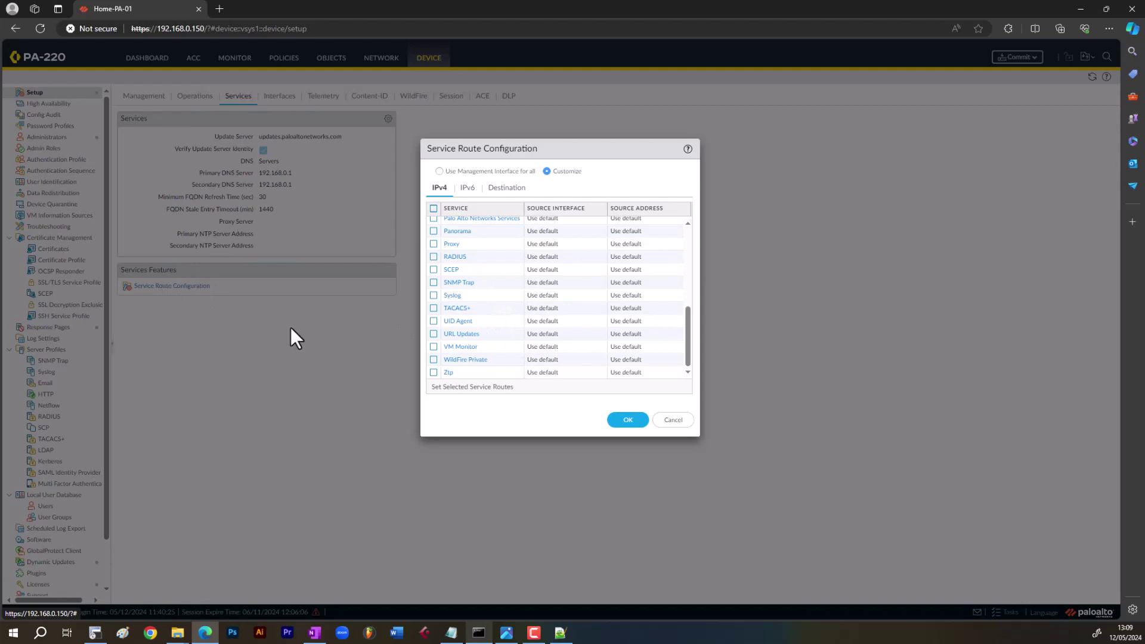
left_click(679, 415)
left_click(291, 100)
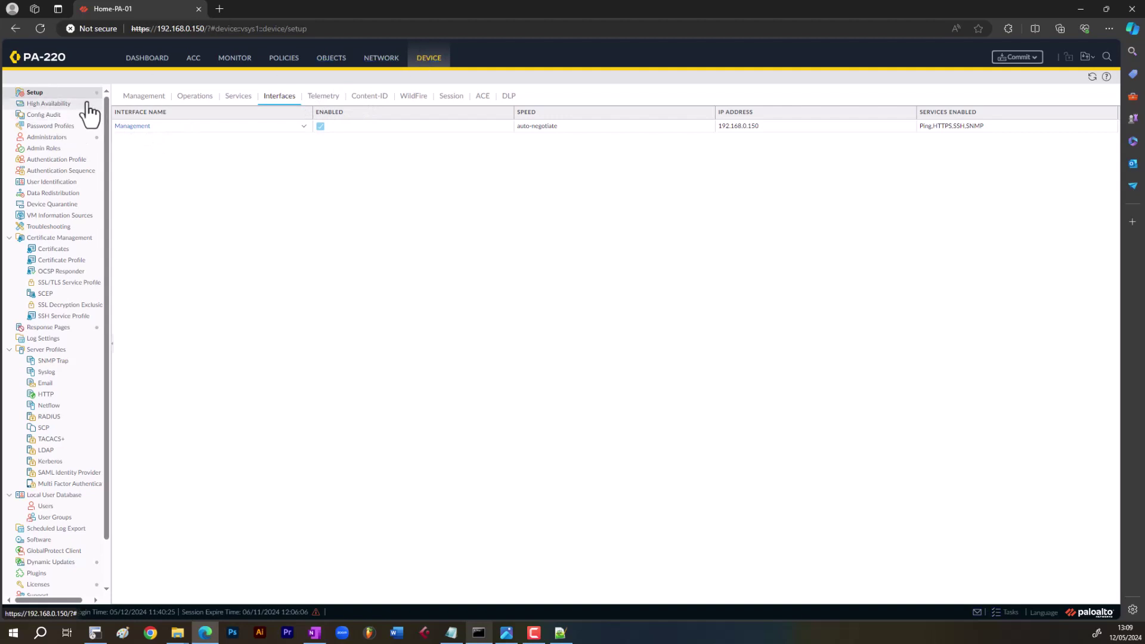
left_click(127, 127)
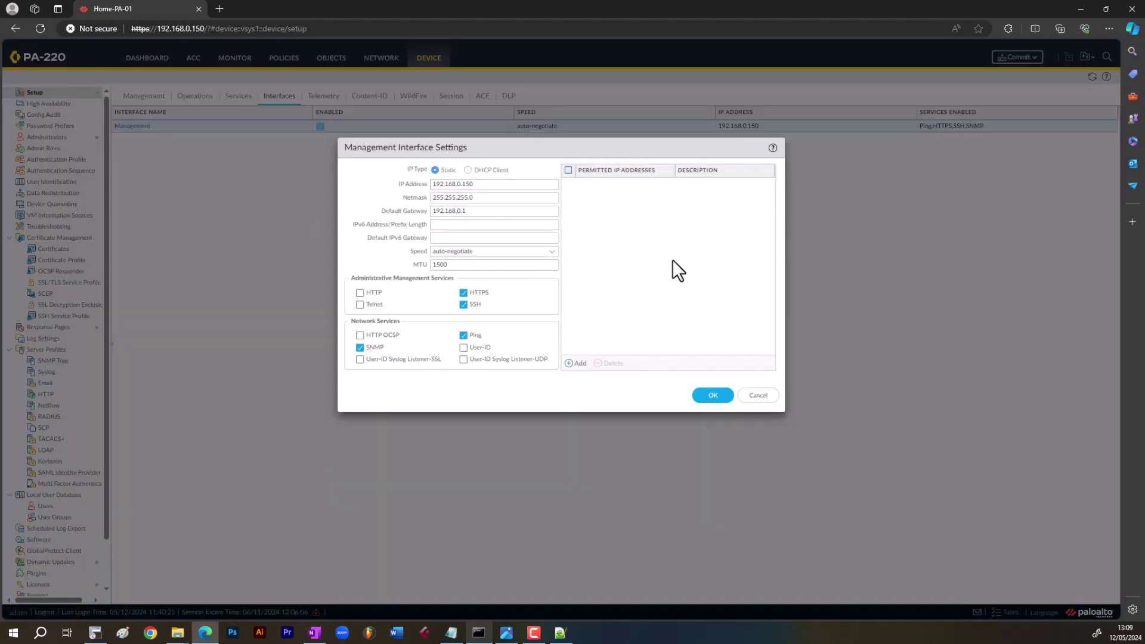
left_click(575, 364)
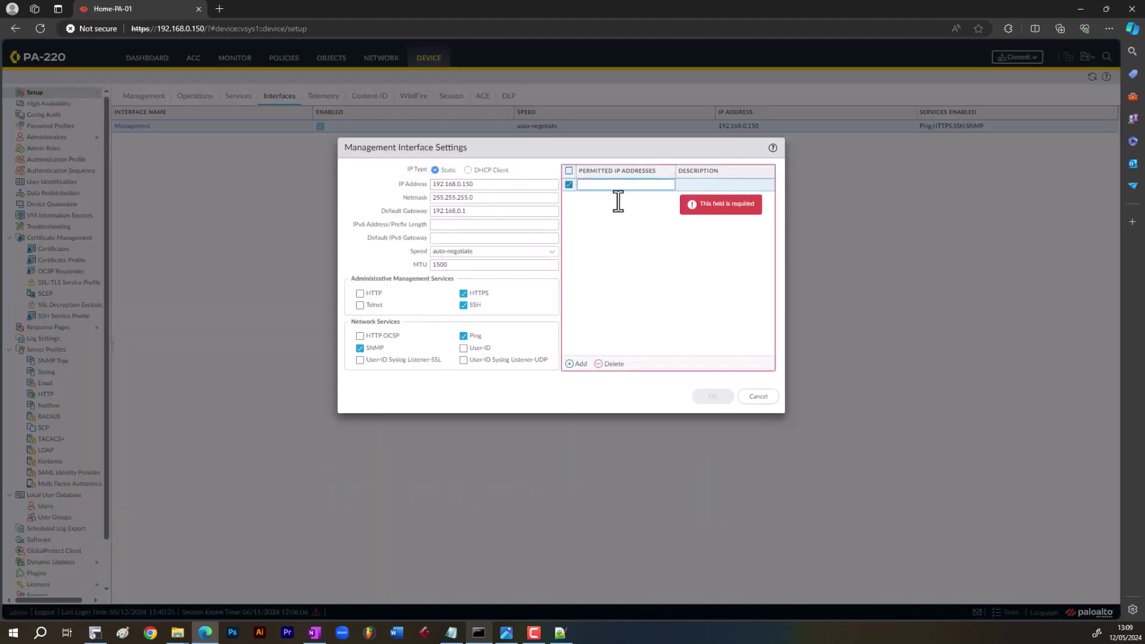
left_click(611, 361)
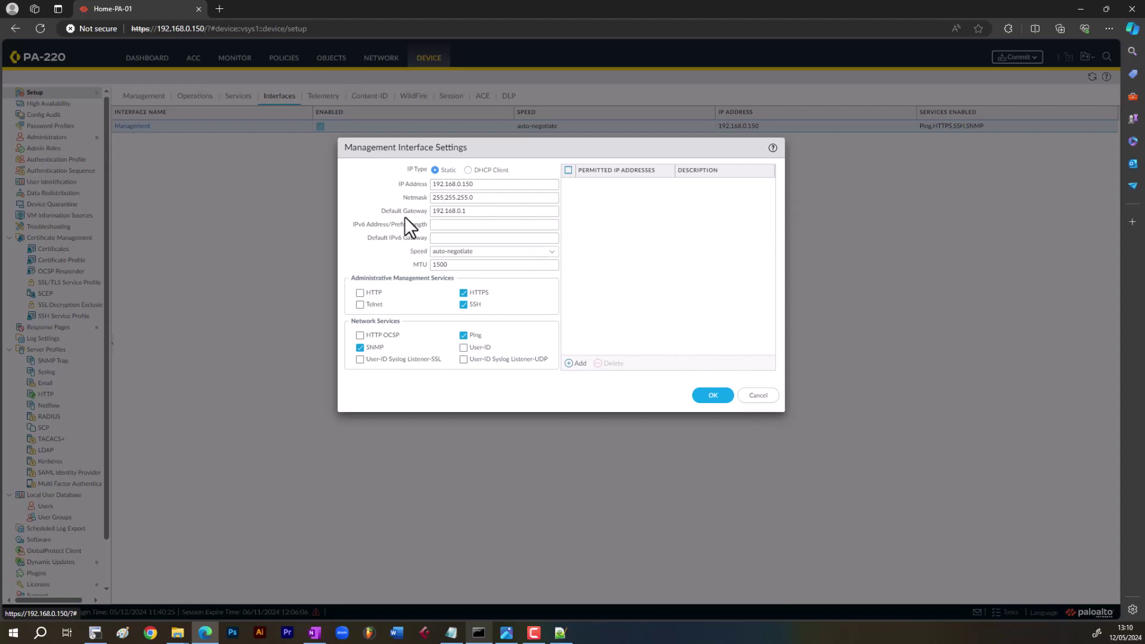
left_click(757, 399)
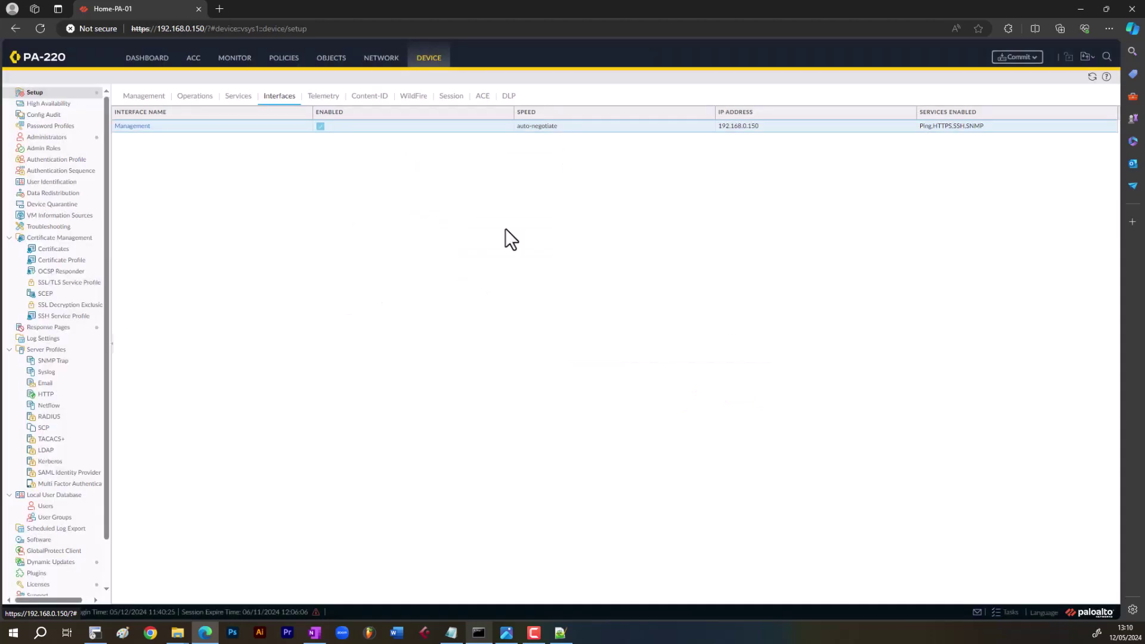
- Review the Telemetry, Content-ID, WildFire and Session tabs of Device Setup
left_click(328, 100)
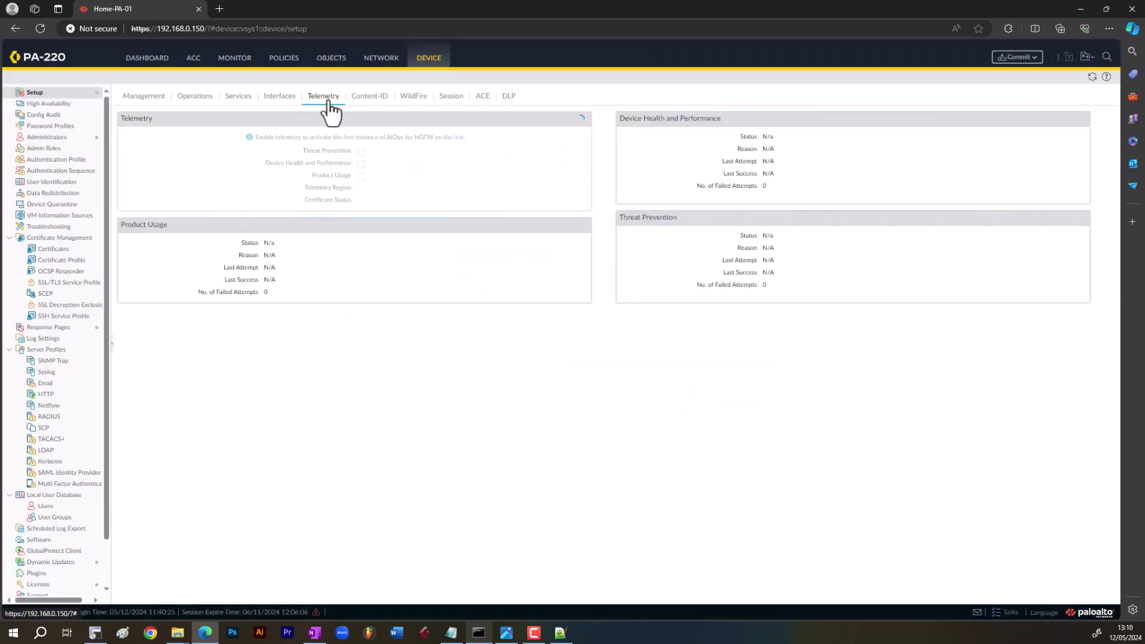
left_click(368, 98)
left_click(420, 95)
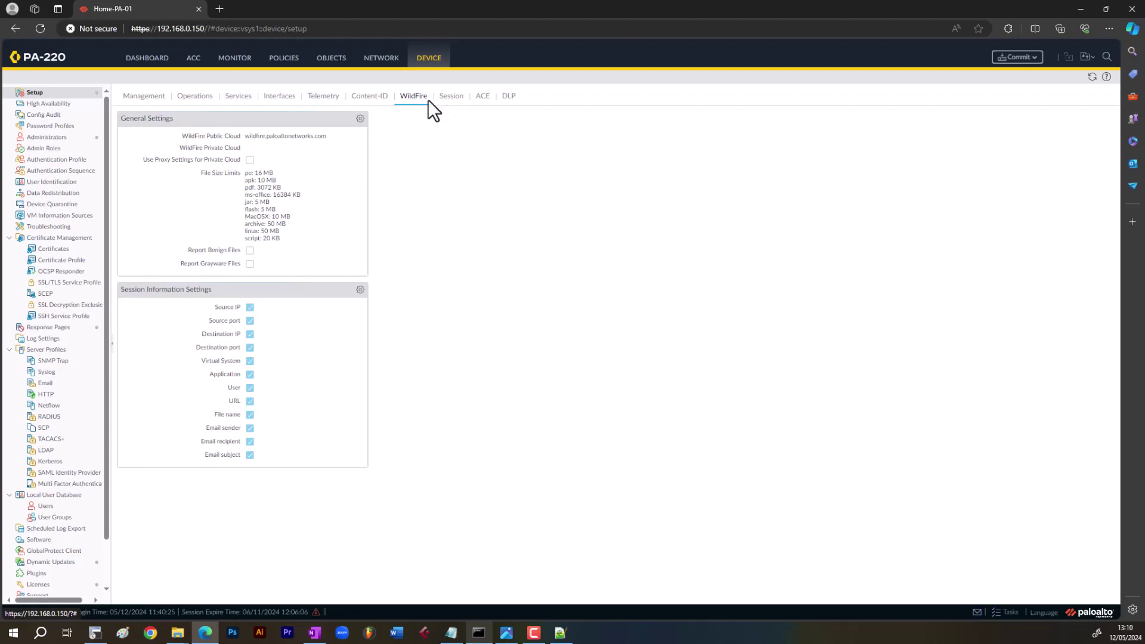
left_click(447, 100)
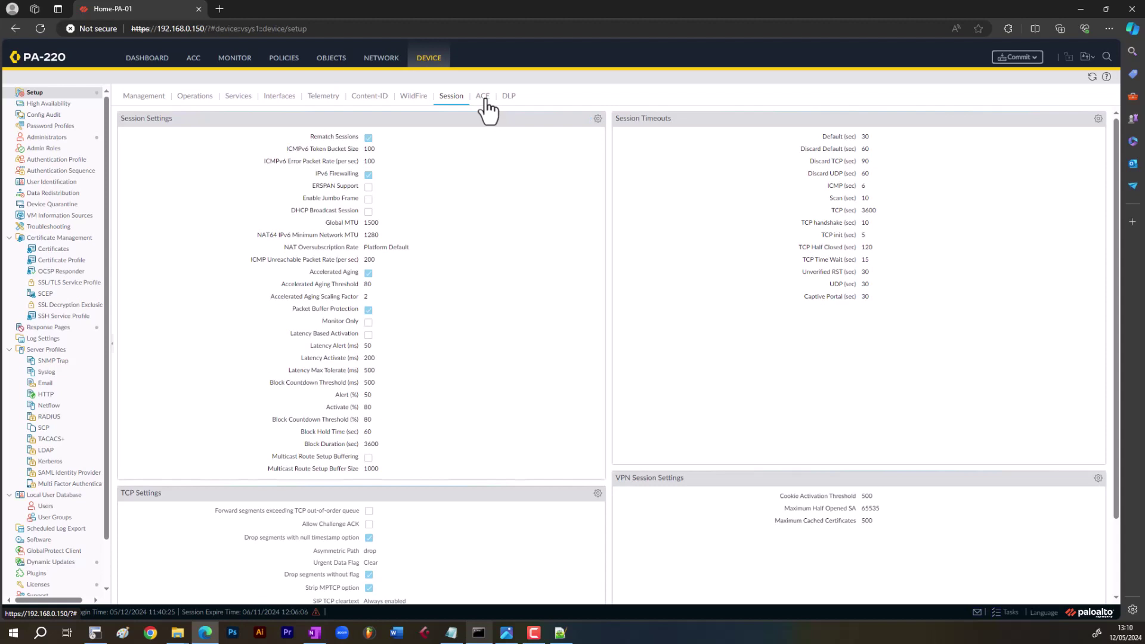
scroll(521, 390, "down", 2)
scroll(520, 378, "up", 2)
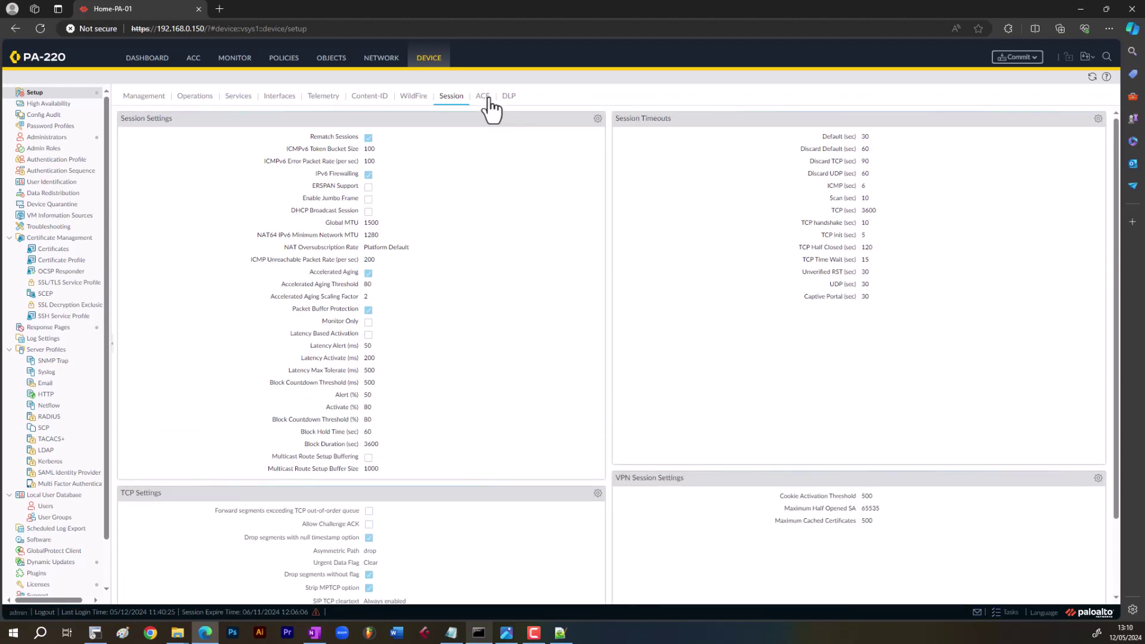
- Review the High Availability tabs, then show the Administrators list
left_click(67, 105)
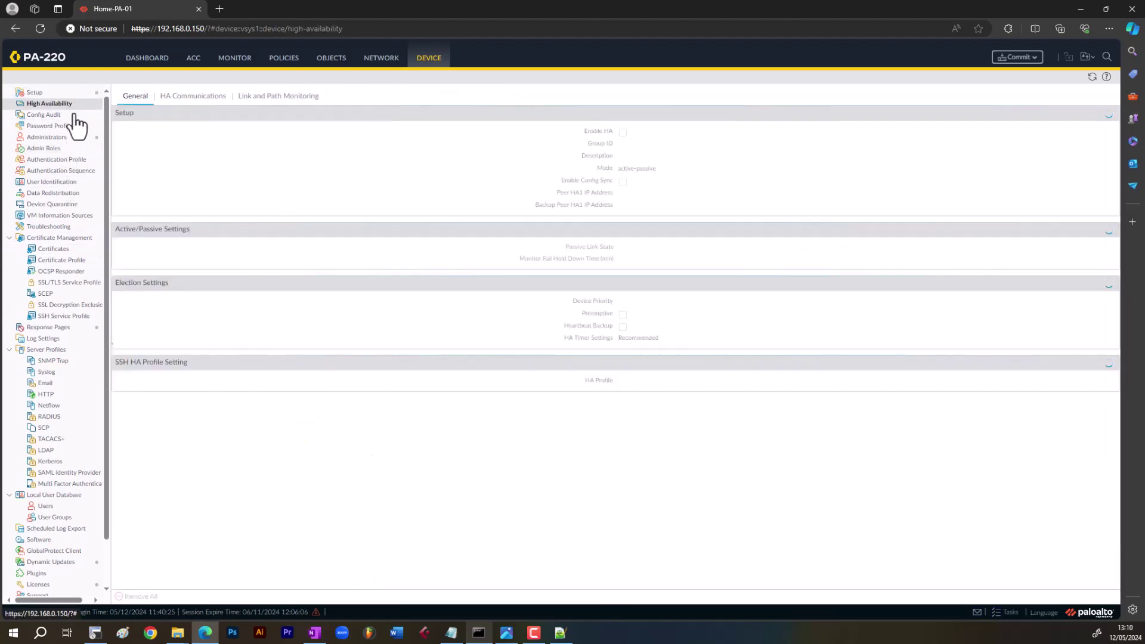
left_click(271, 99)
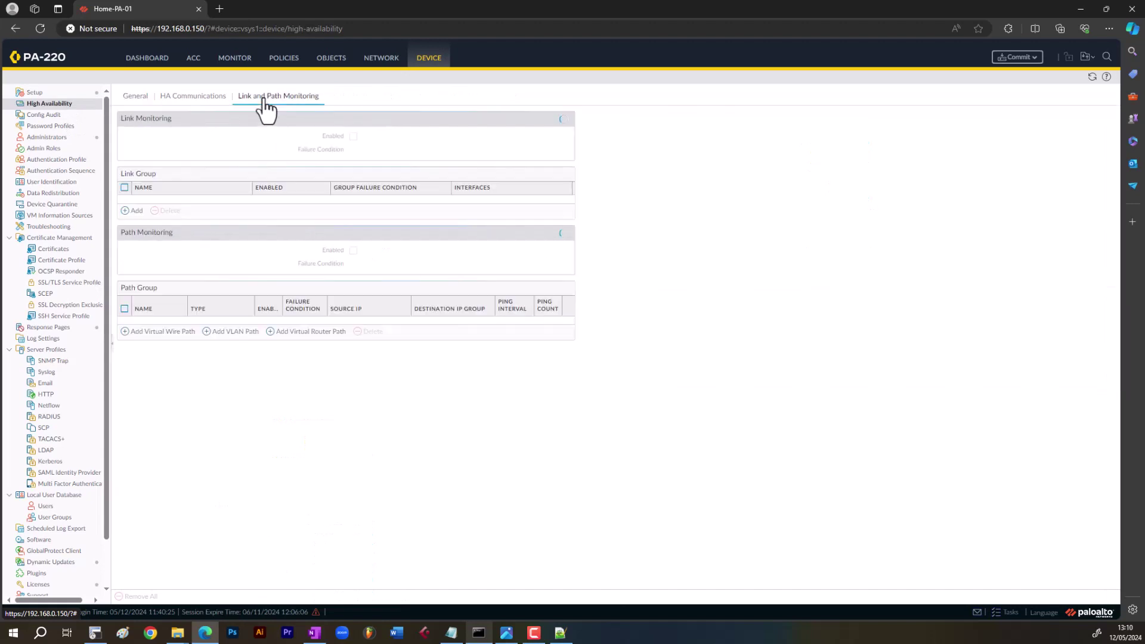
left_click(194, 99)
left_click(134, 98)
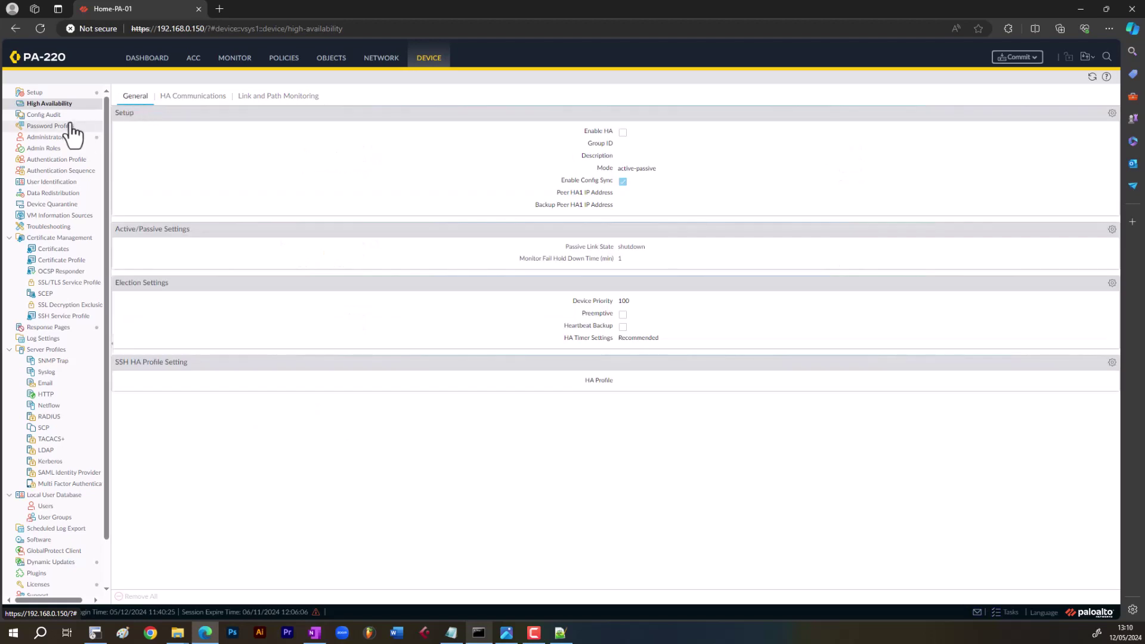
left_click(57, 139)
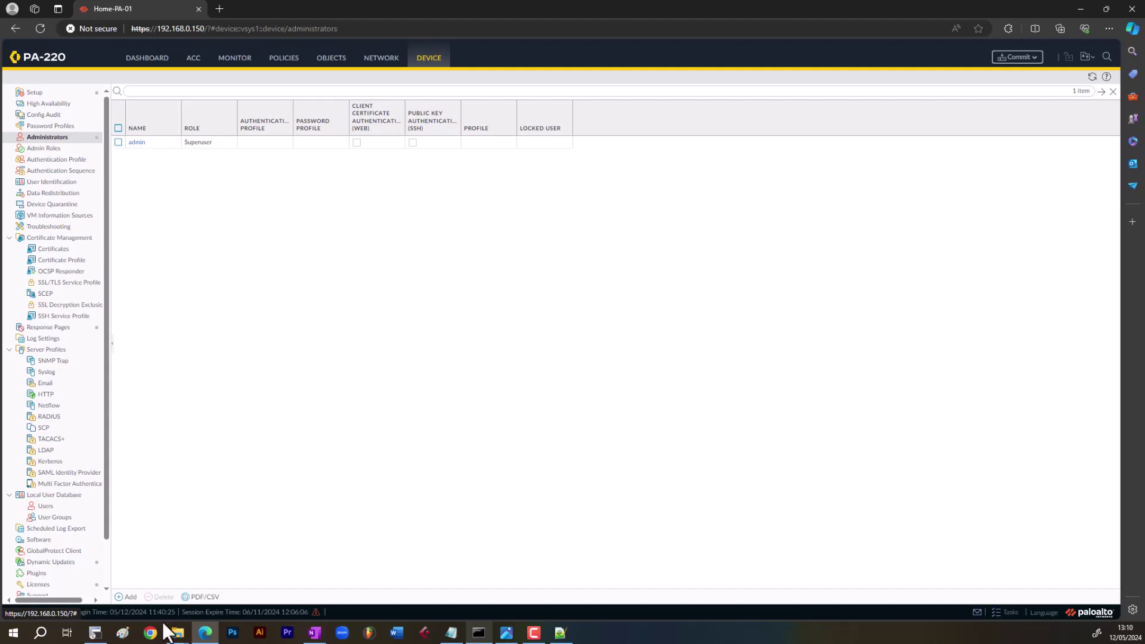
left_click(128, 596)
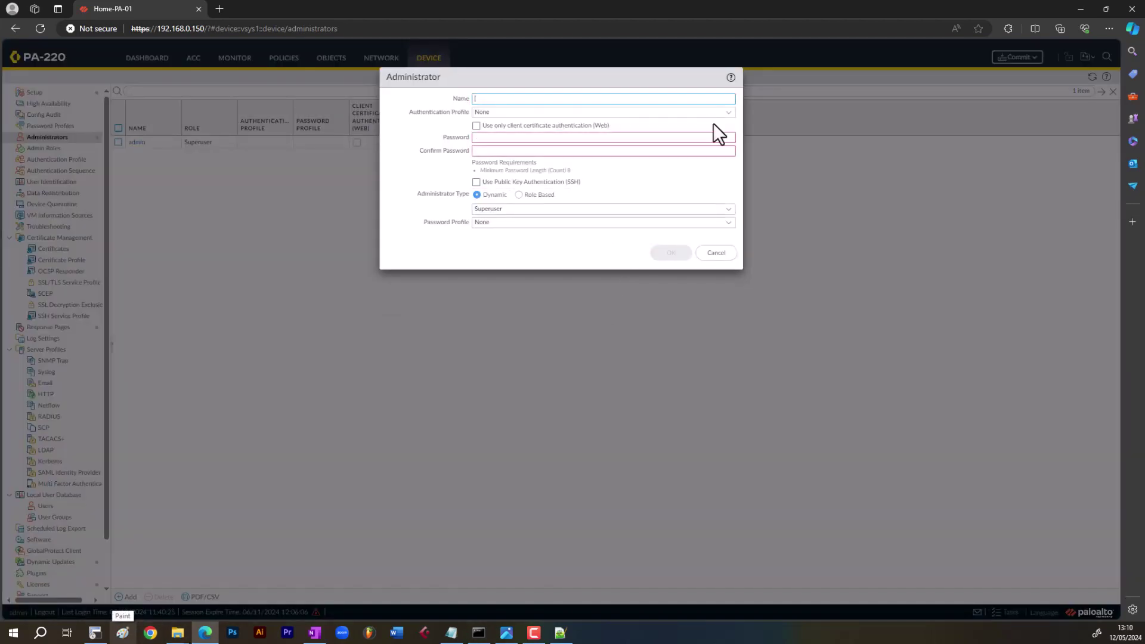
left_click(728, 112)
left_click(731, 127)
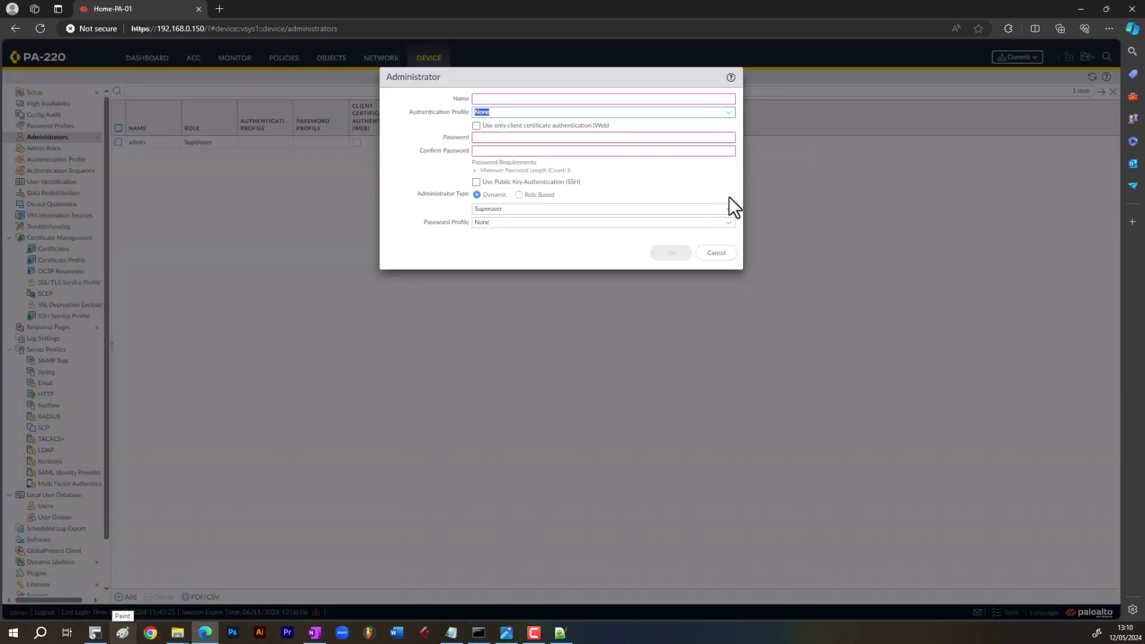
left_click(728, 209)
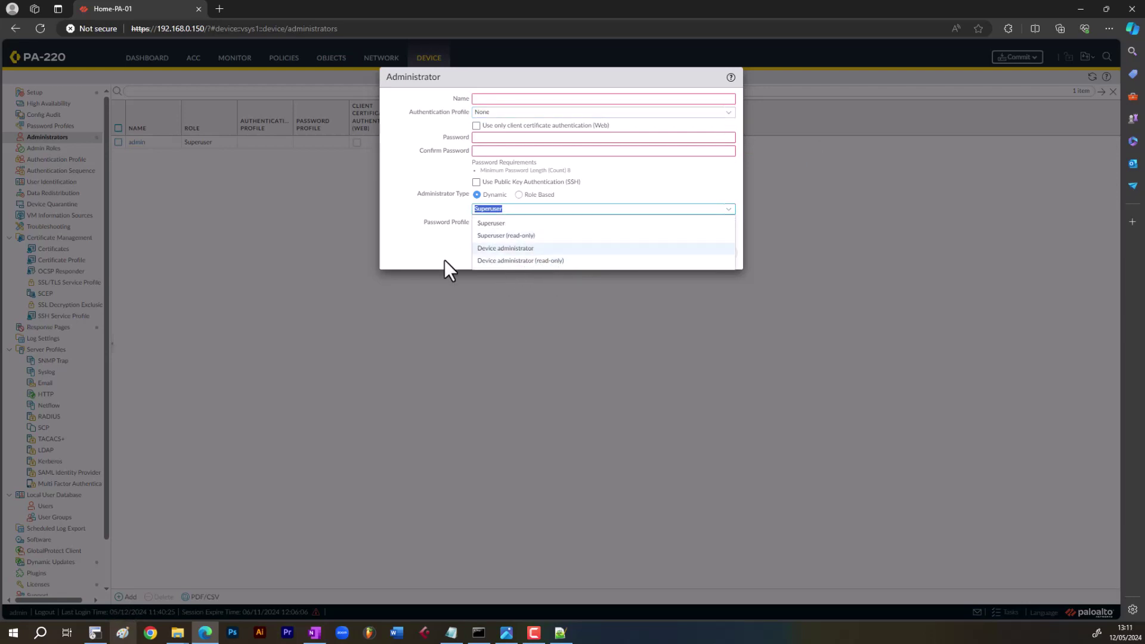
left_click(418, 256)
left_click(719, 255)
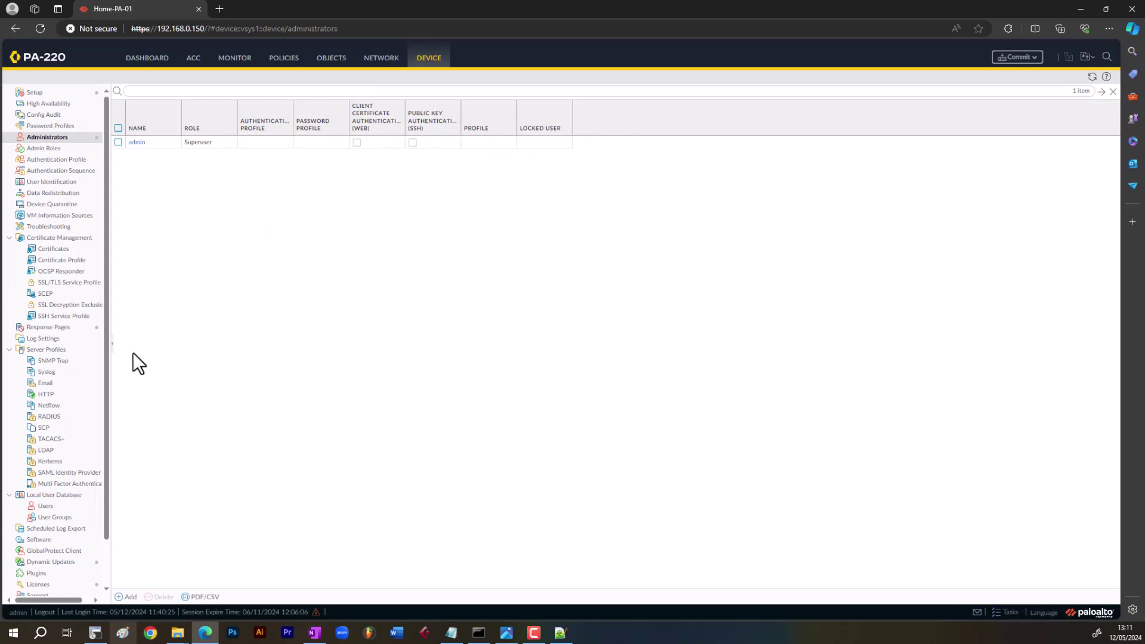
scroll(71, 438, "down", 1)
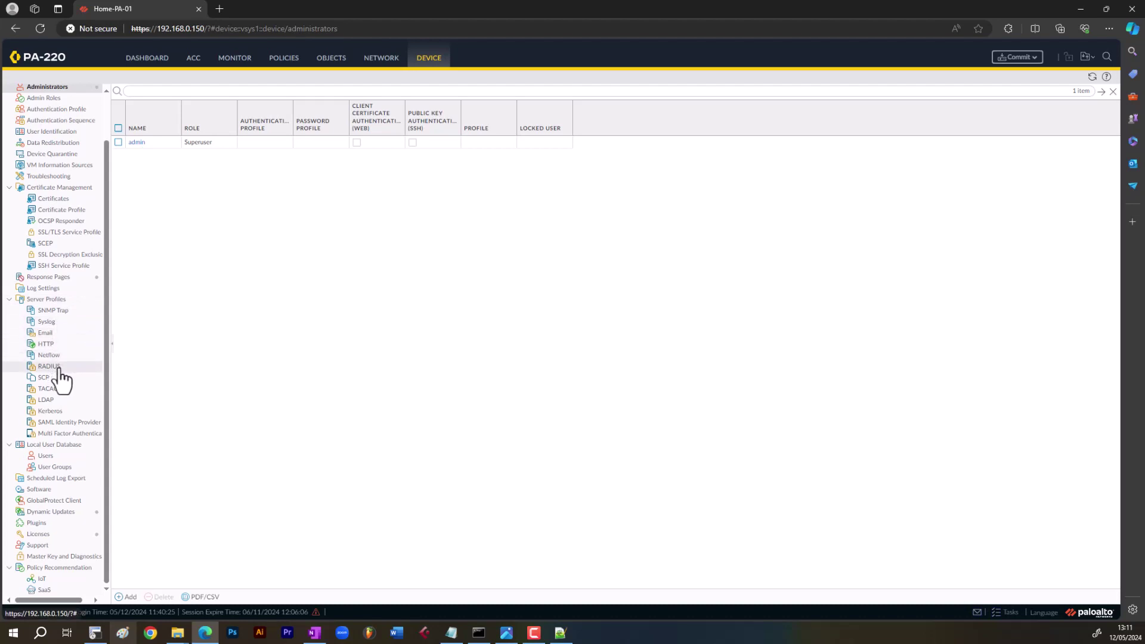
- On Device > Software, run Check Now and dismiss the host name resolution error
left_click(62, 493)
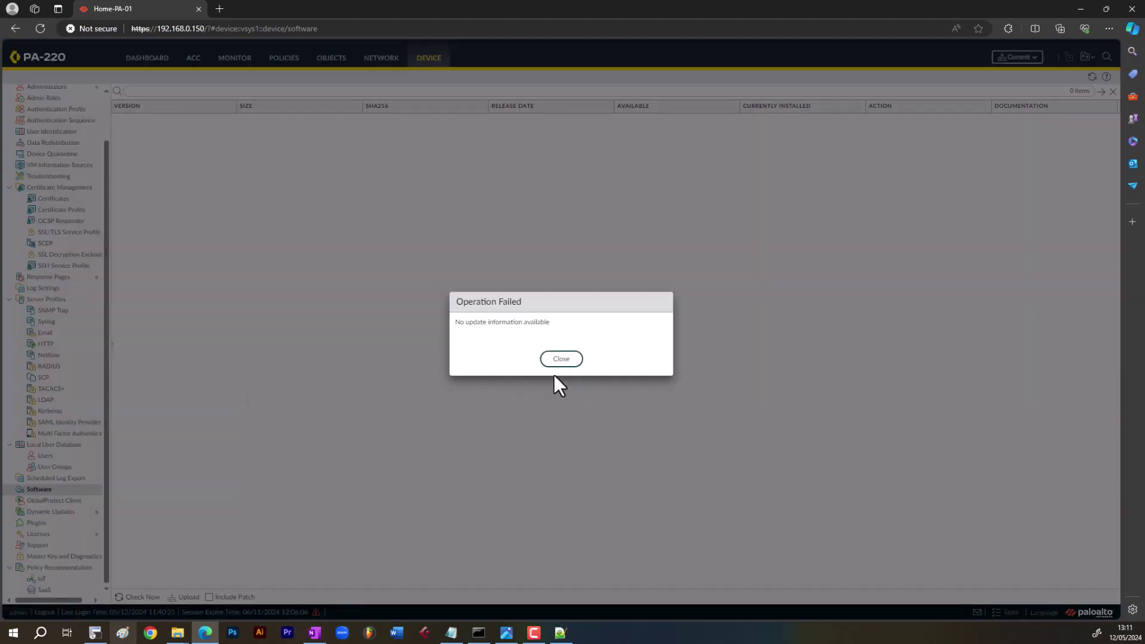
left_click(557, 360)
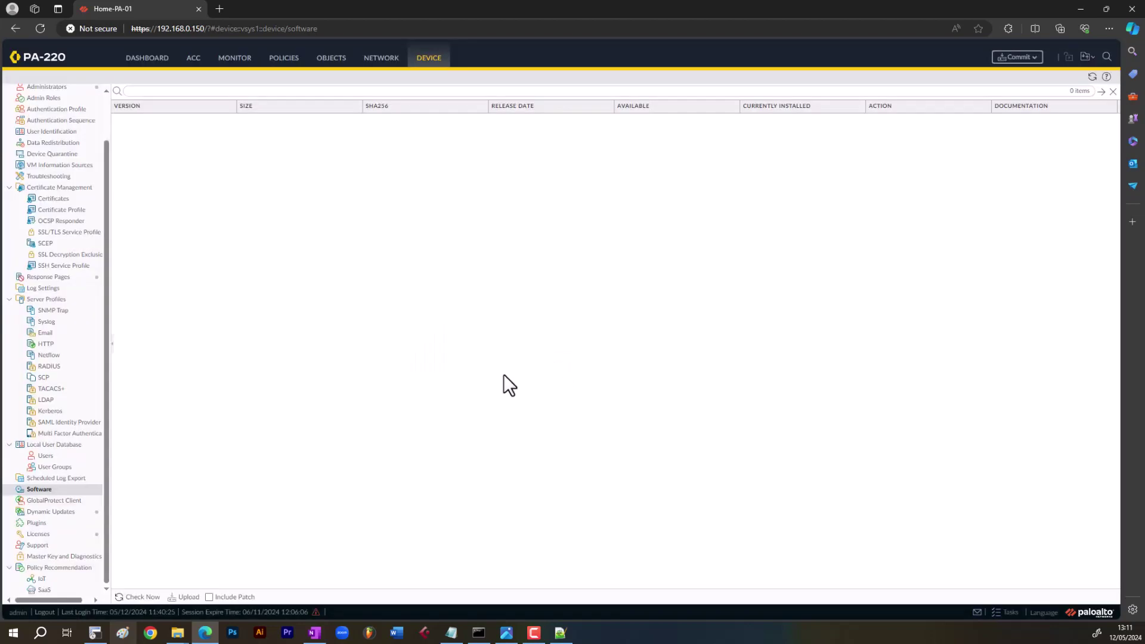
left_click(135, 598)
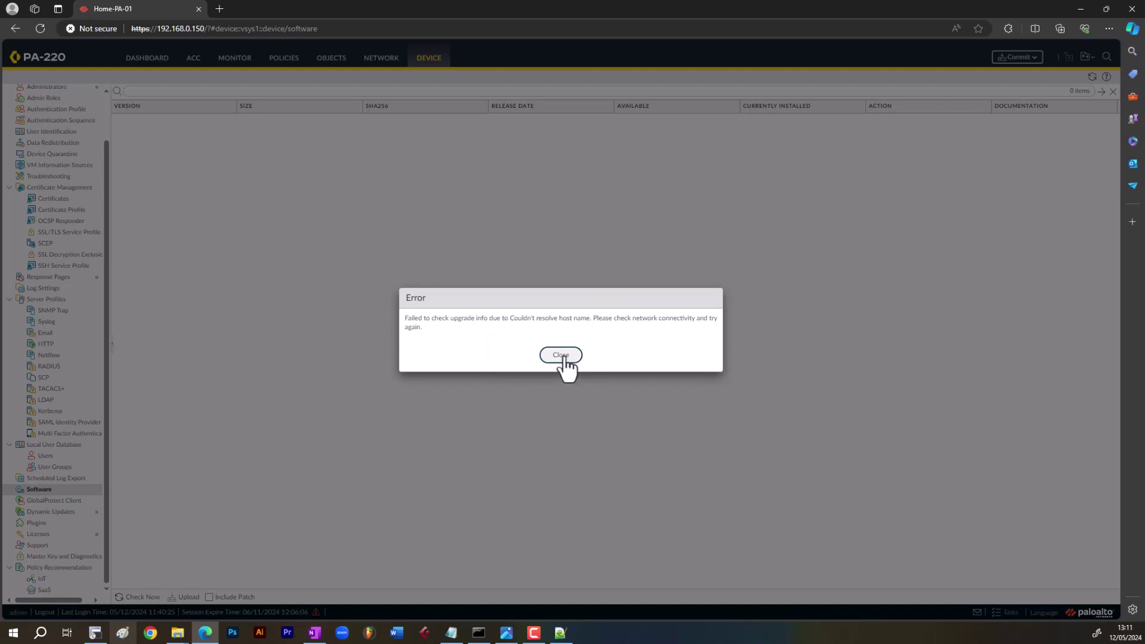
left_click(563, 355)
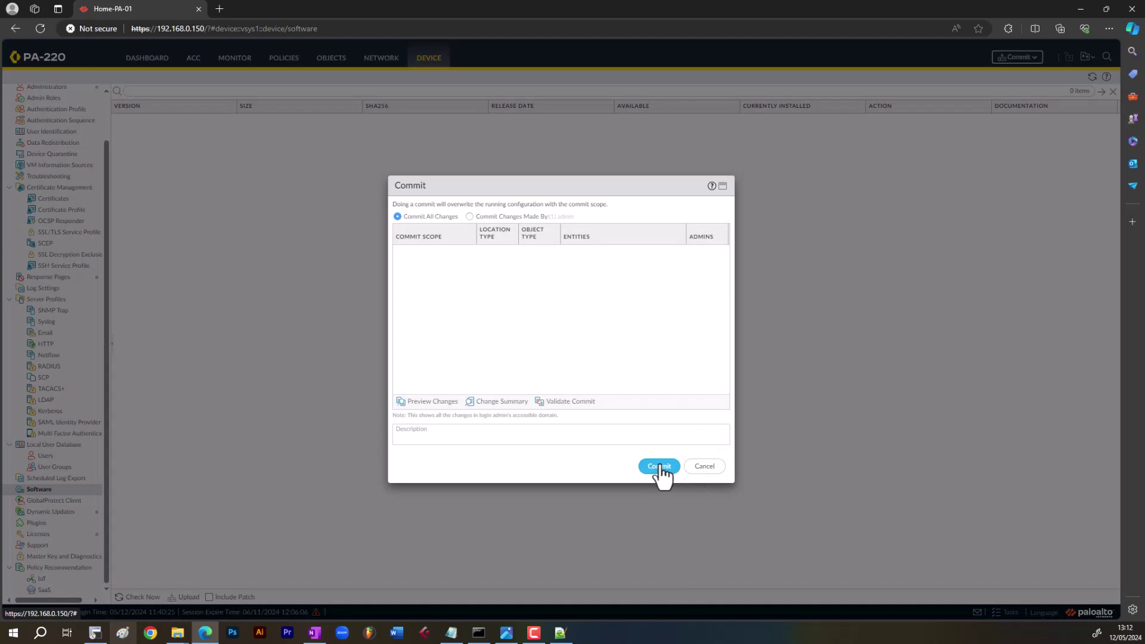
- Reopen Commit, keep Commit All Changes selected, and commit all pending changes
left_click(709, 468)
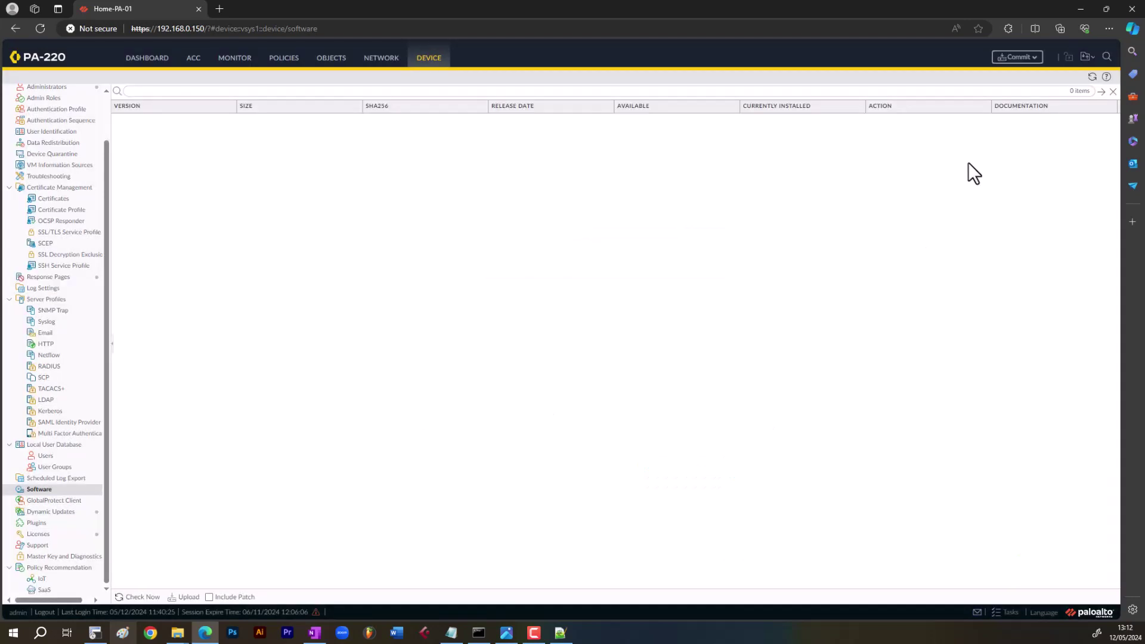
left_click(1032, 60)
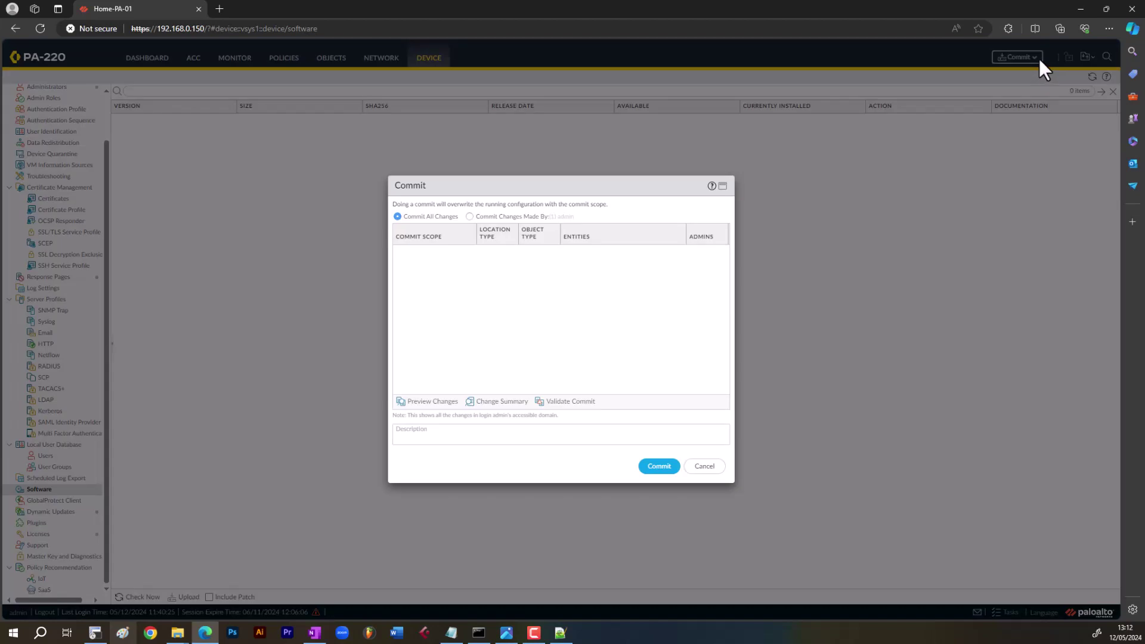
left_click(469, 216)
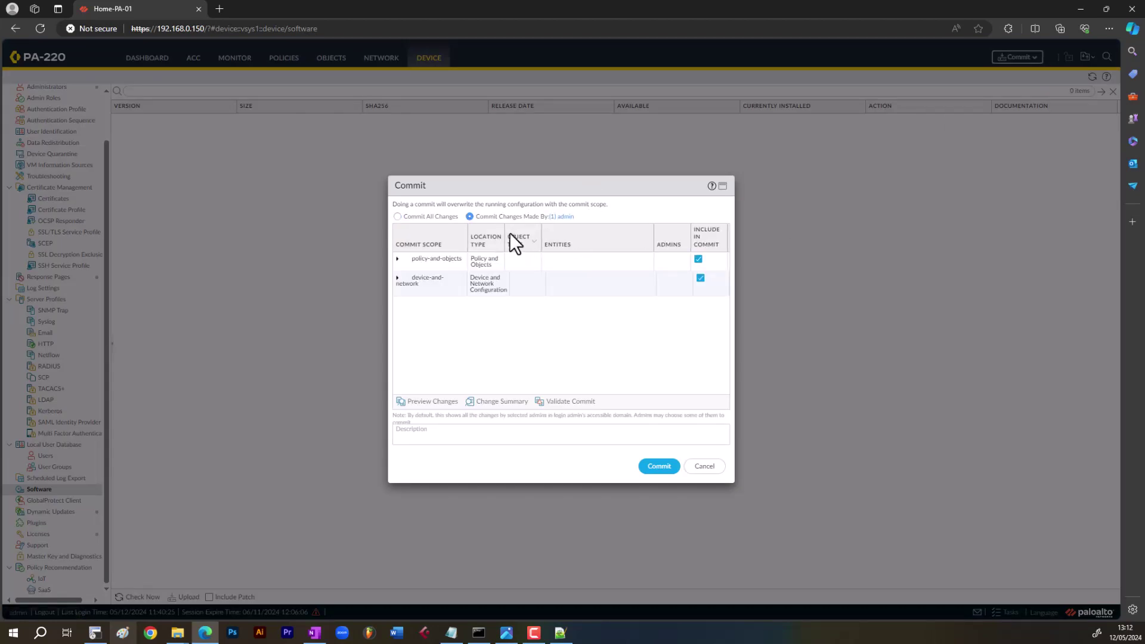
left_click(397, 217)
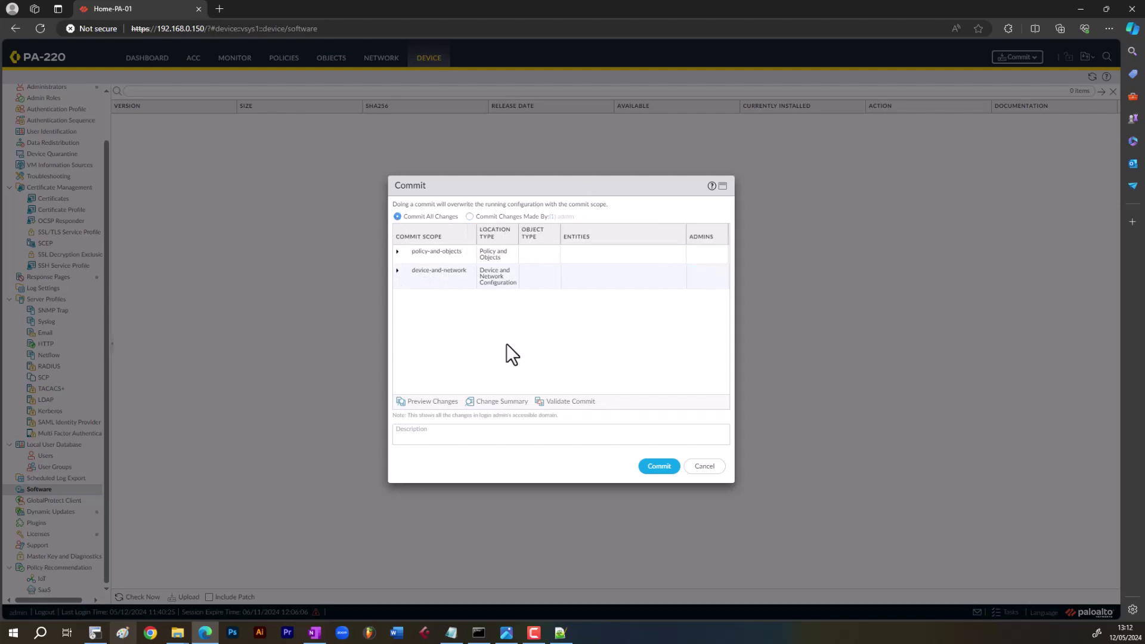
left_click(660, 467)
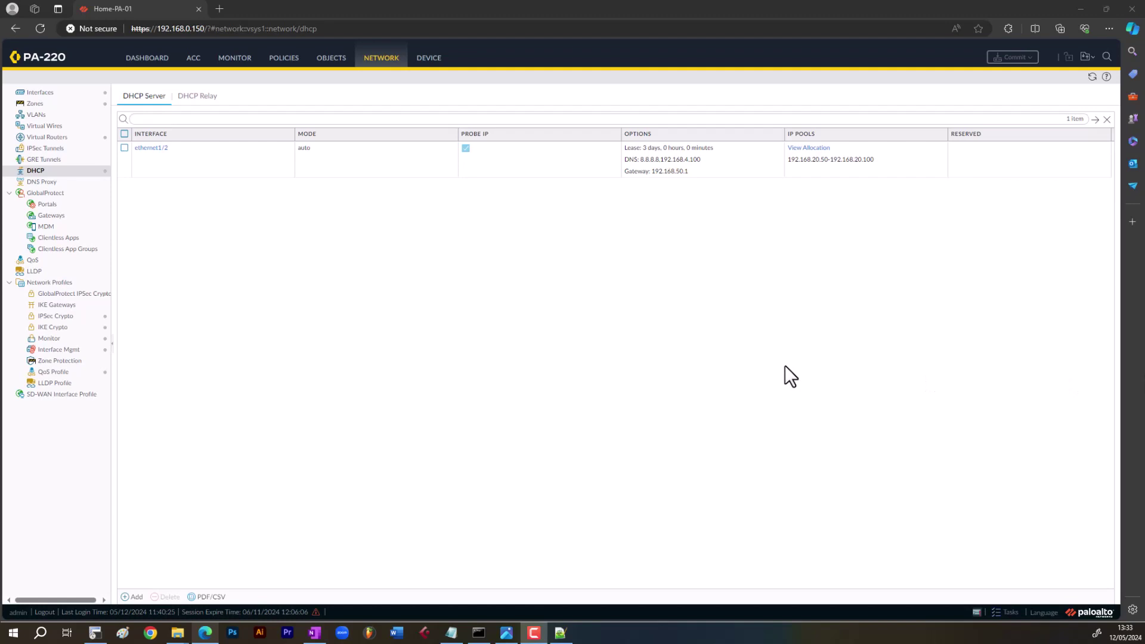
- Edit the ethernet1/2 DHCP server options, changing the gateway to 192.168.20.1
left_click(1091, 76)
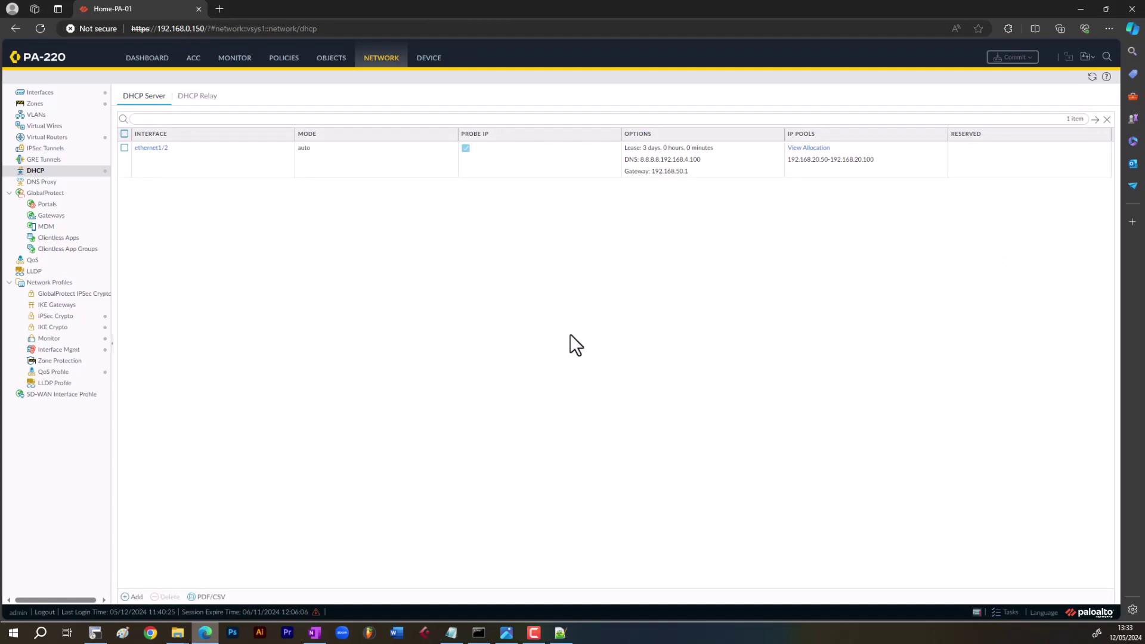
left_click(143, 149)
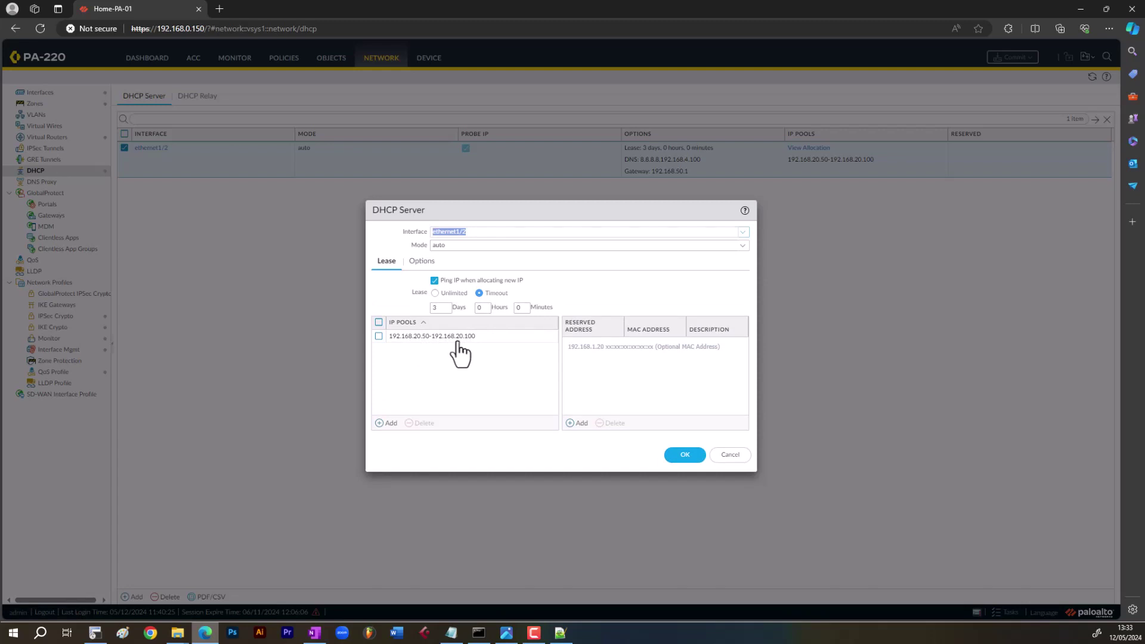
left_click(422, 262)
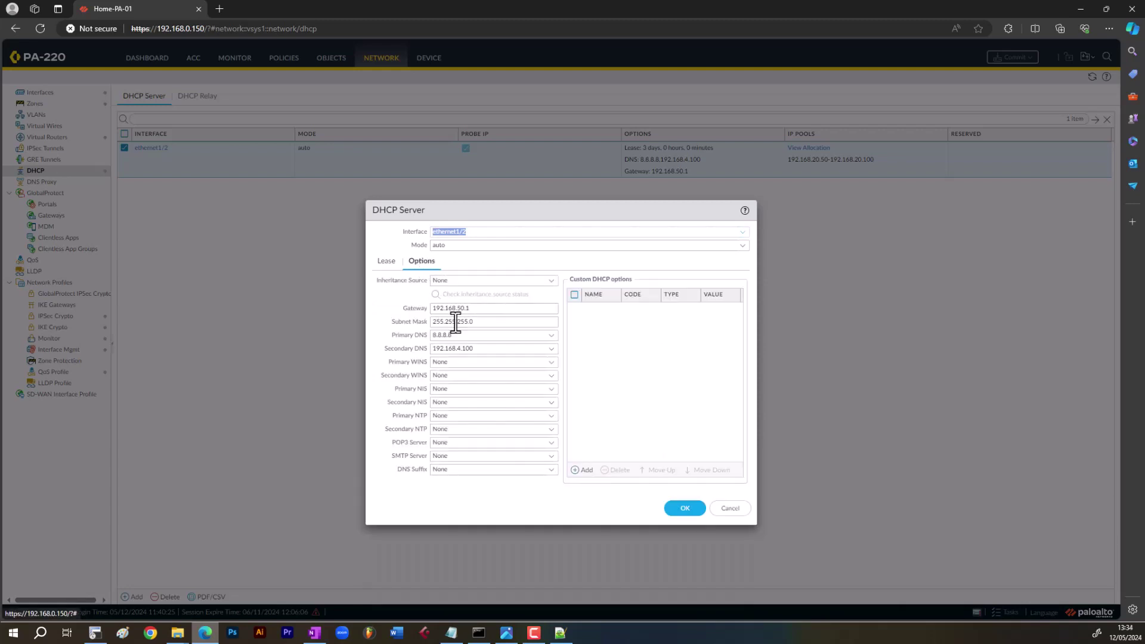
left_click(459, 308)
key("BackSpace")
type("2")
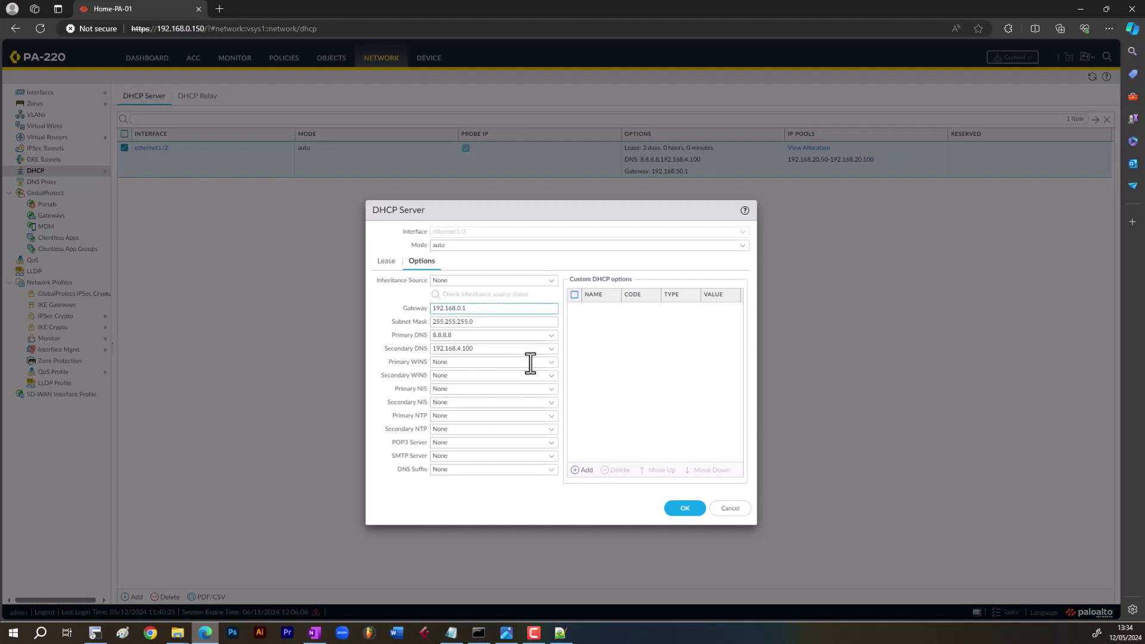
- Save the ethernet1/2 DHCP changes, check interface ethernet1/2, and return to the DHCP Server list
left_click(684, 509)
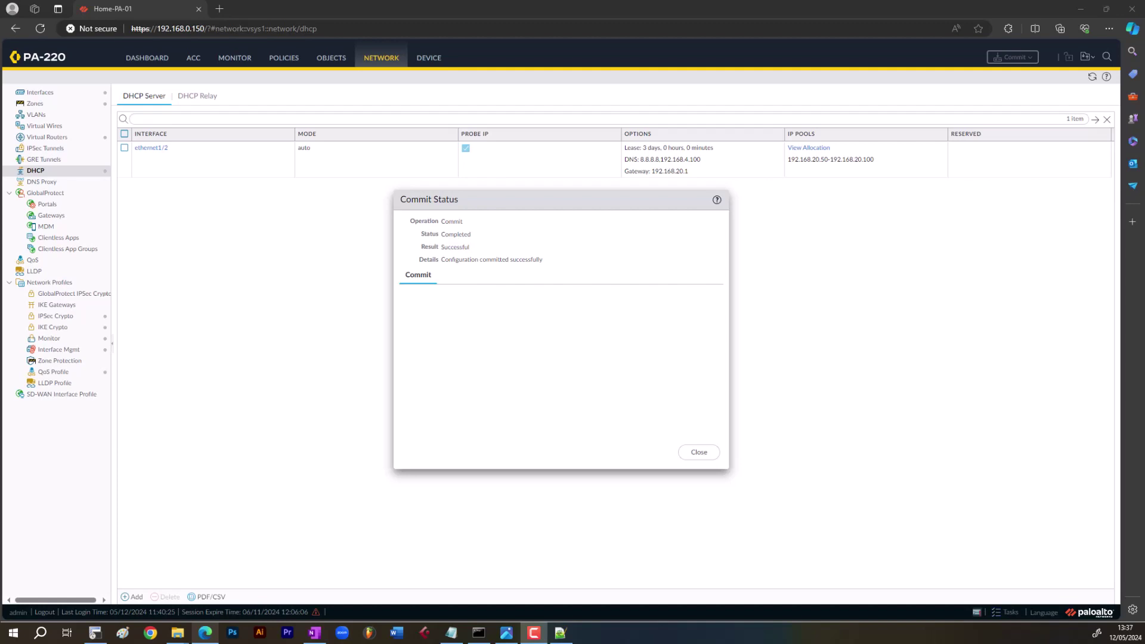
left_click(704, 455)
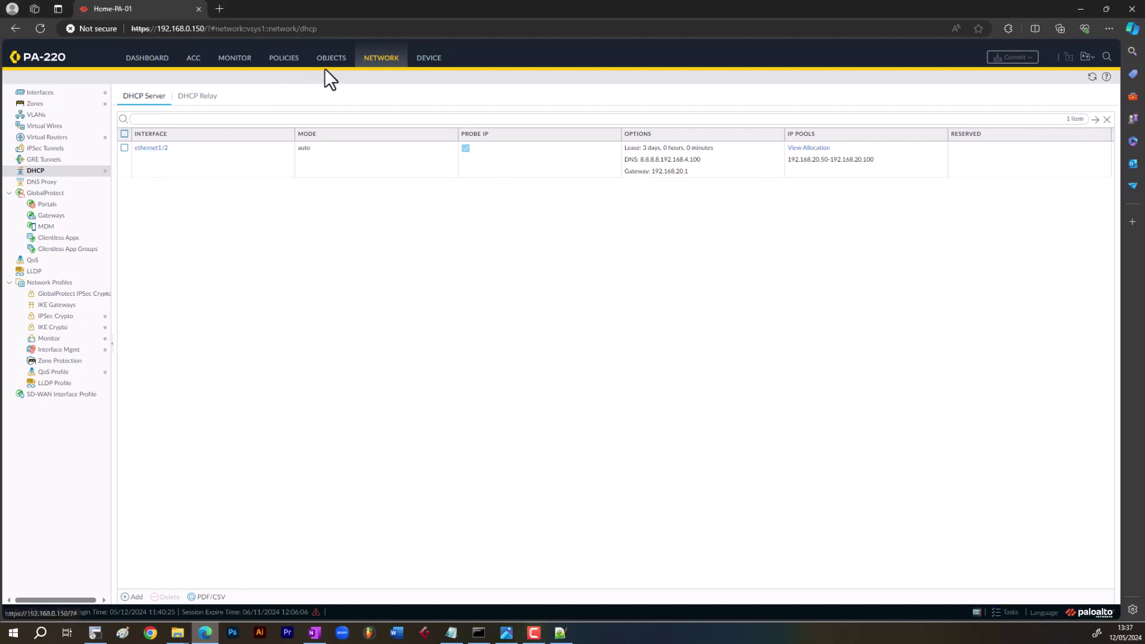
left_click(38, 93)
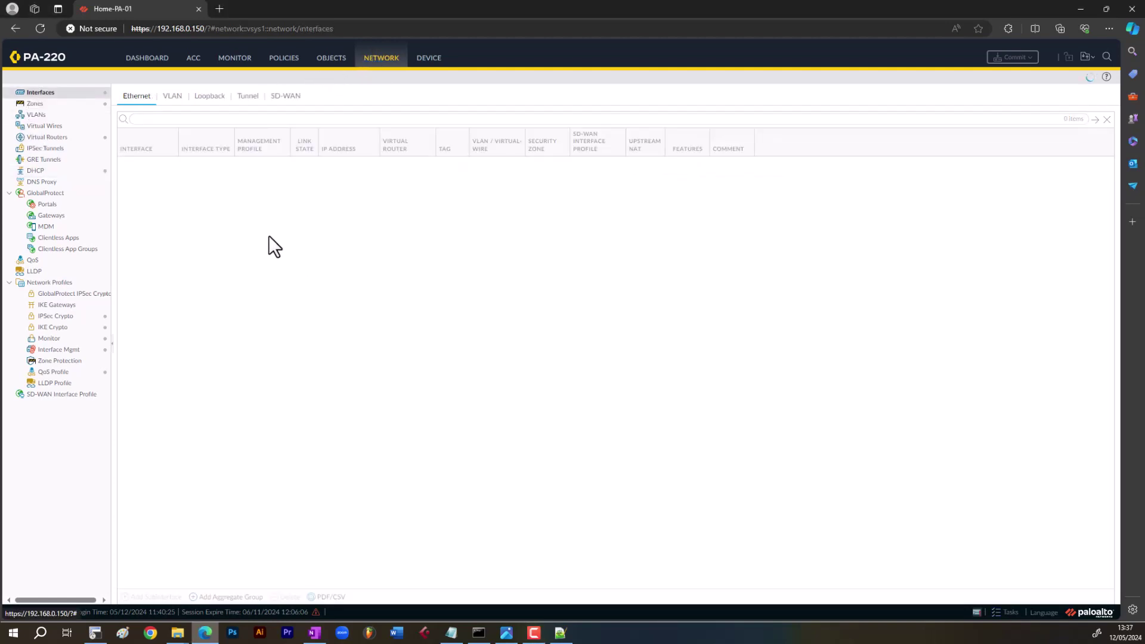
left_click(209, 184)
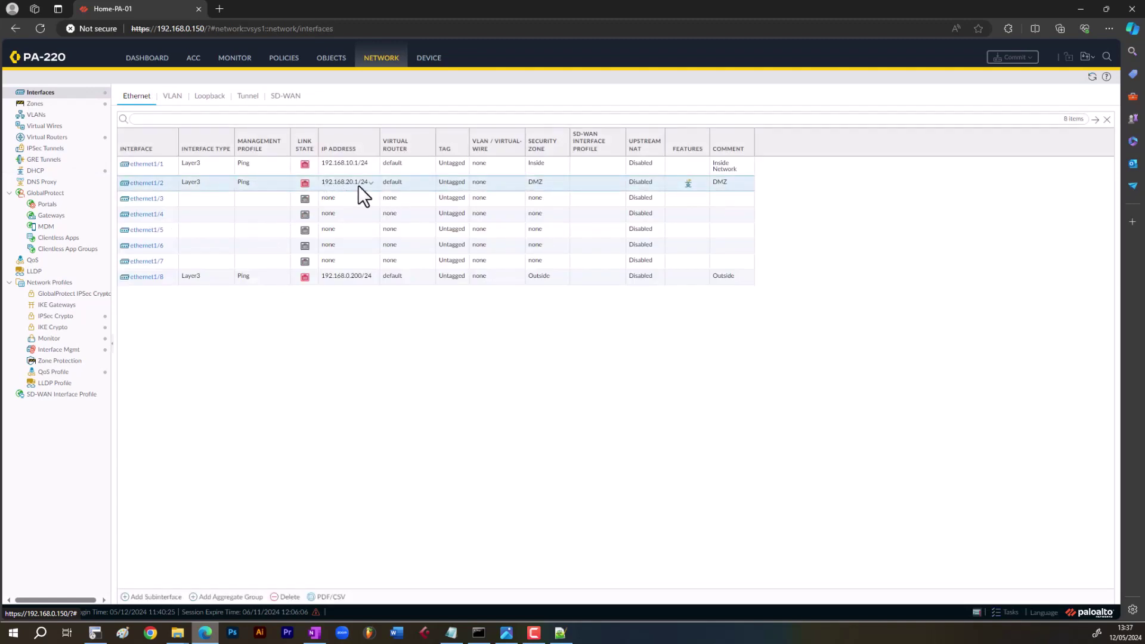
left_click(37, 171)
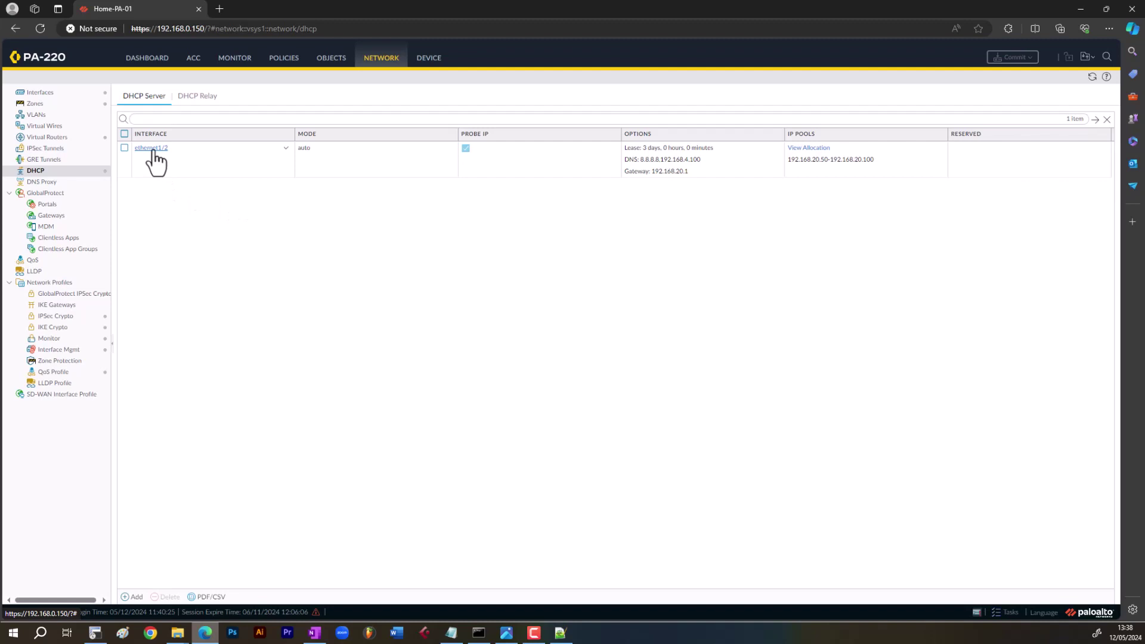
left_click(152, 149)
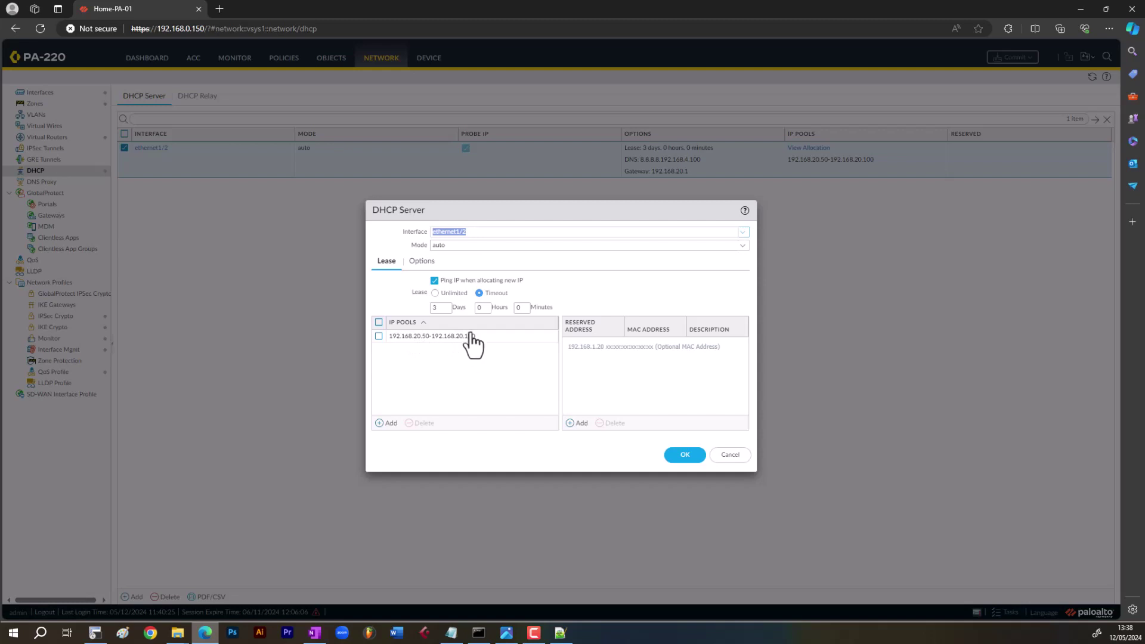
left_click(421, 262)
double_click(477, 309)
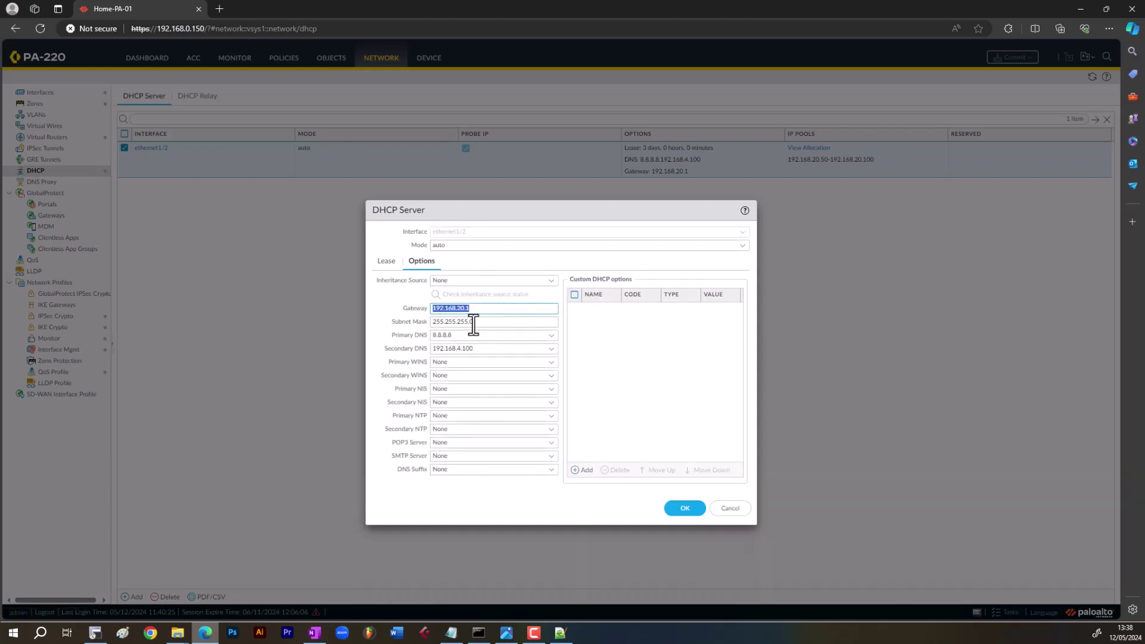
double_click(444, 335)
left_click_drag(444, 335, 493, 335)
double_click(493, 347)
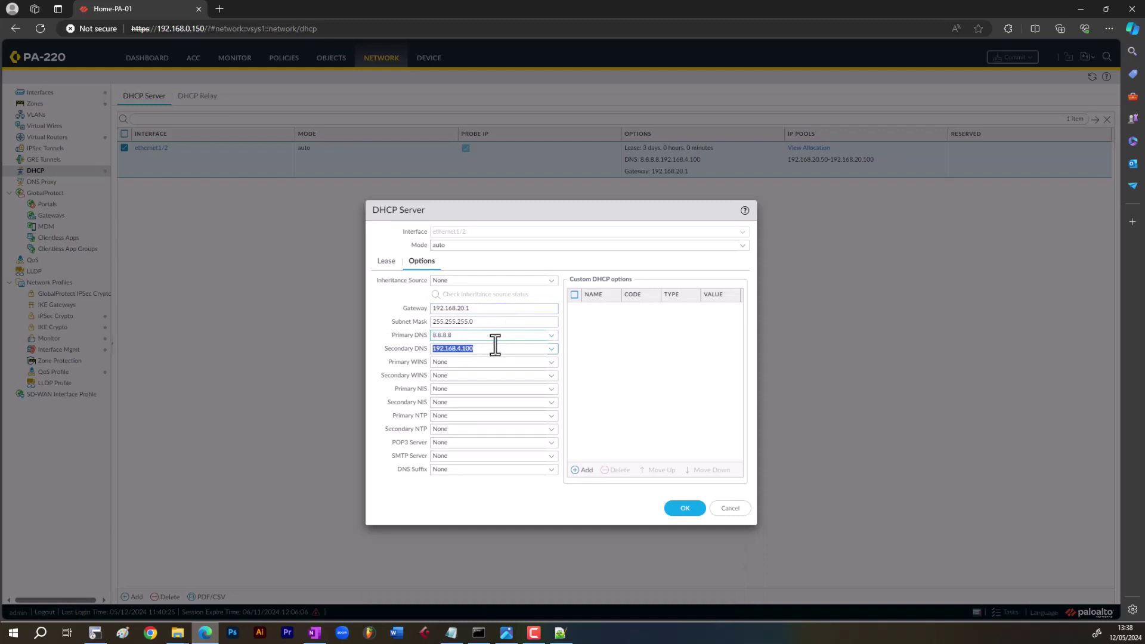
left_click(730, 508)
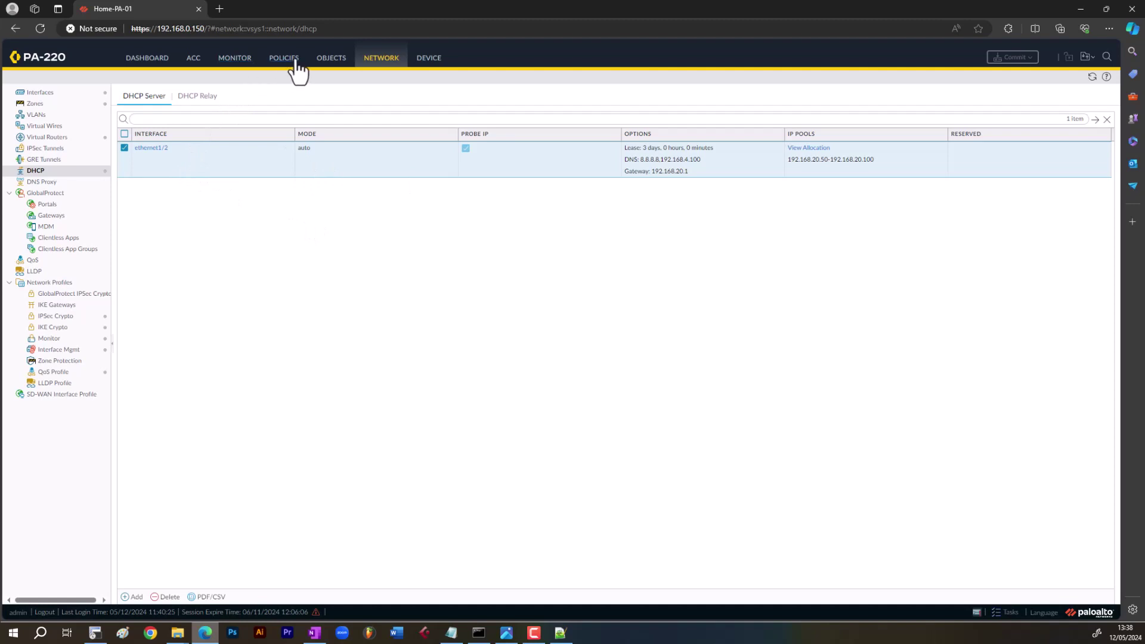
left_click(25, 93)
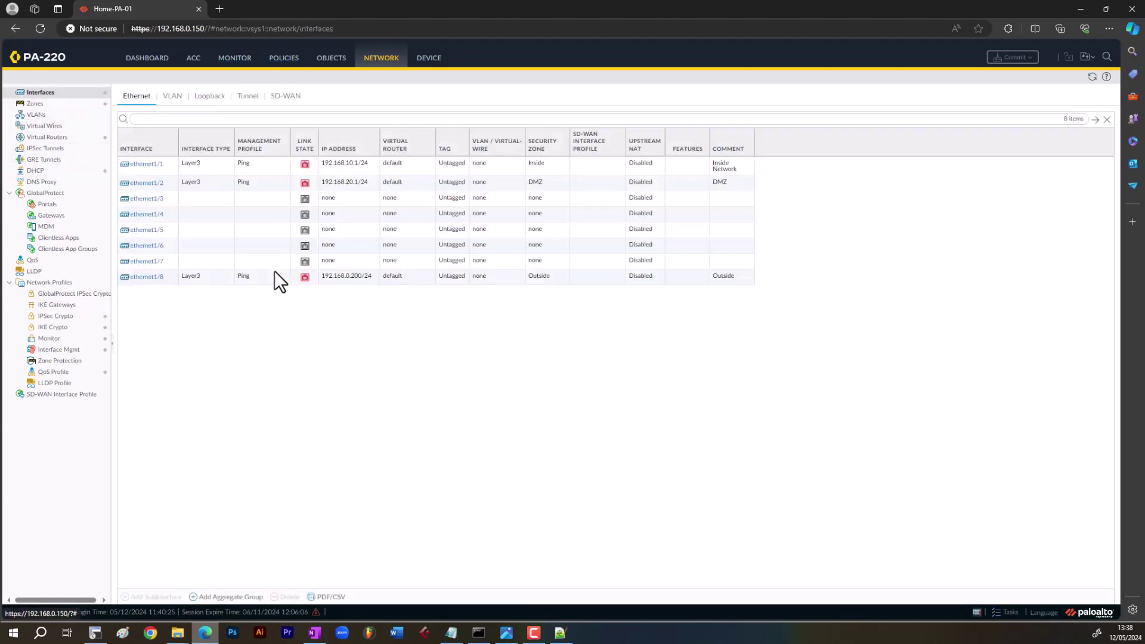
left_click(213, 280)
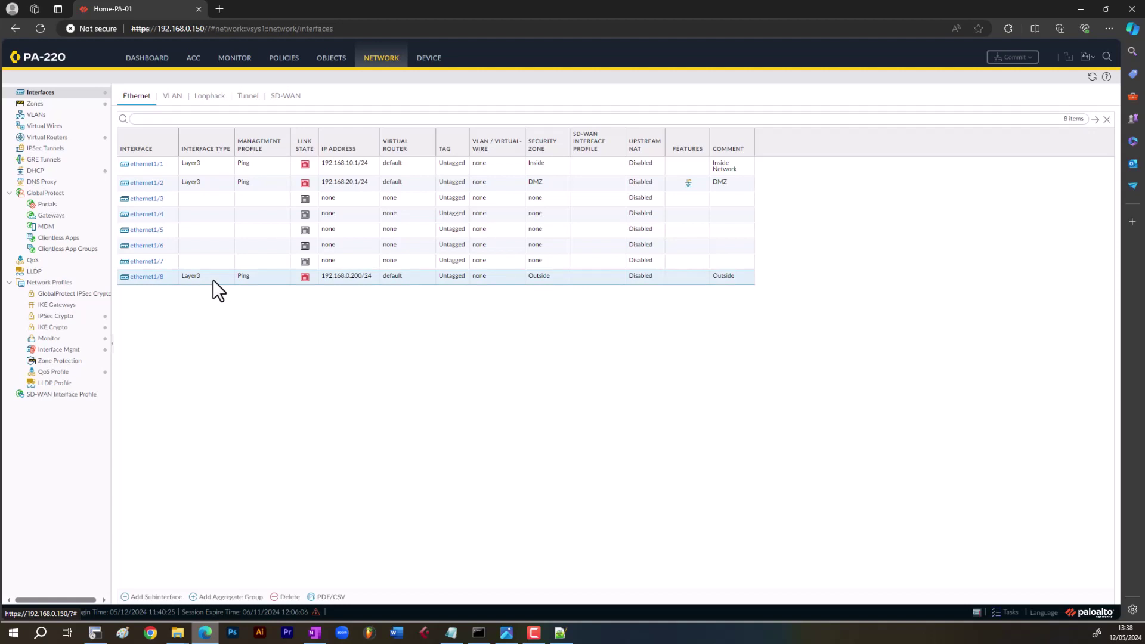
left_click(1092, 76)
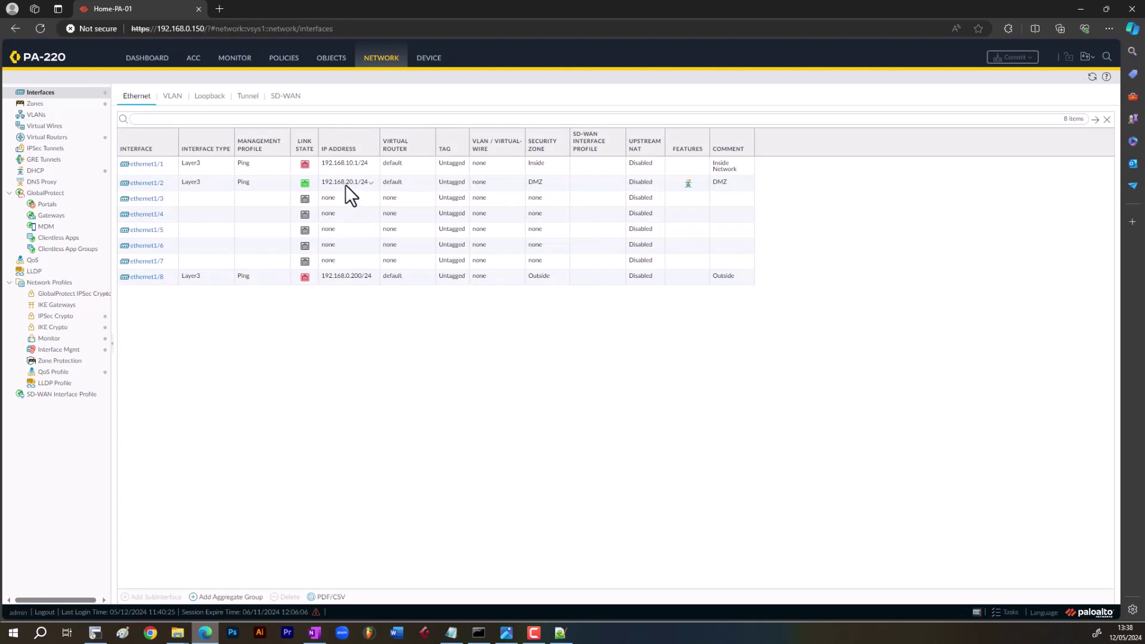
left_click(272, 184)
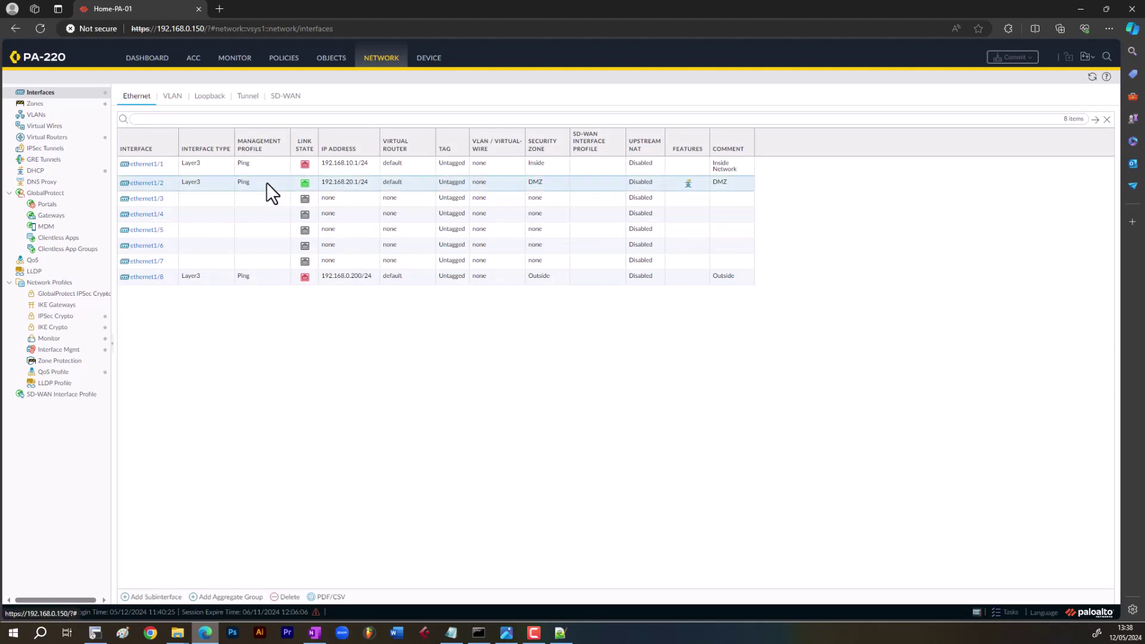
left_click(36, 170)
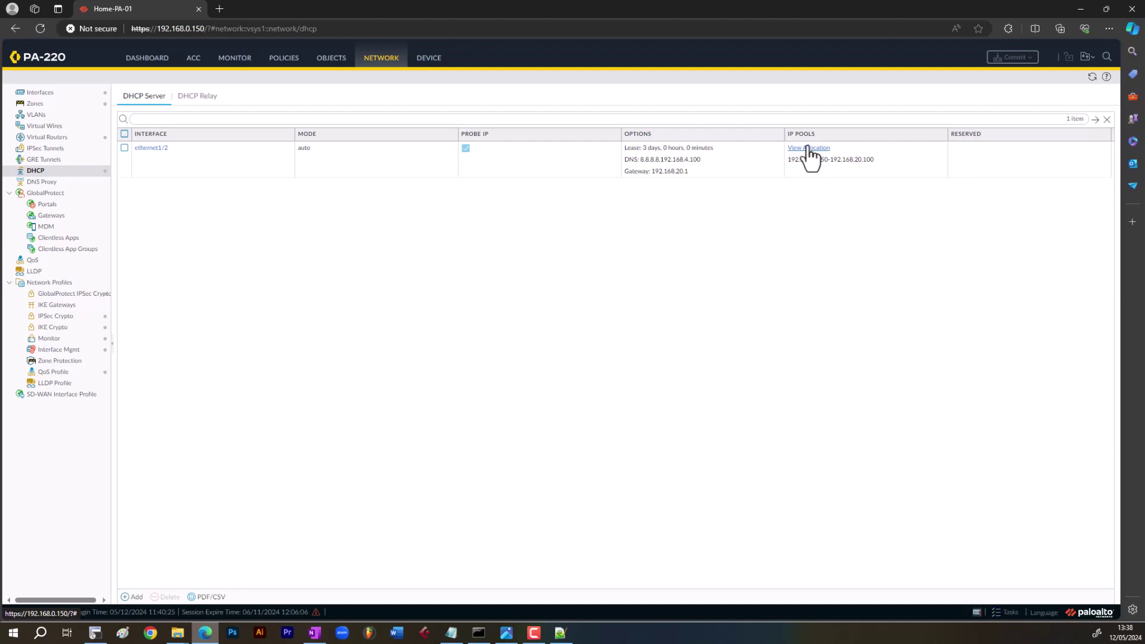
left_click(808, 148)
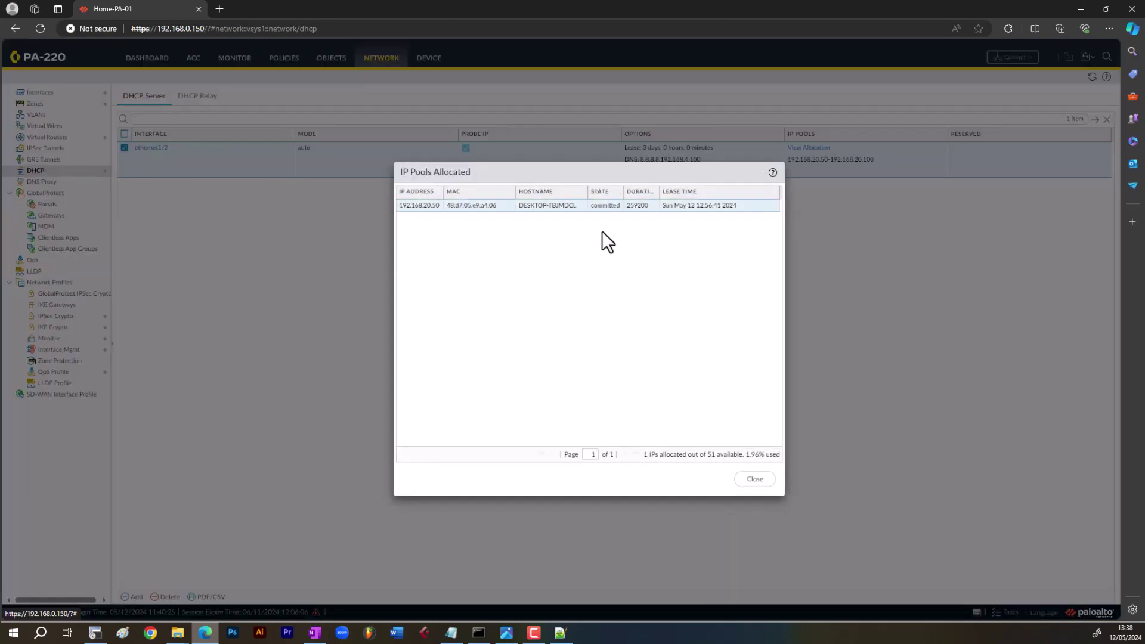
left_click(752, 479)
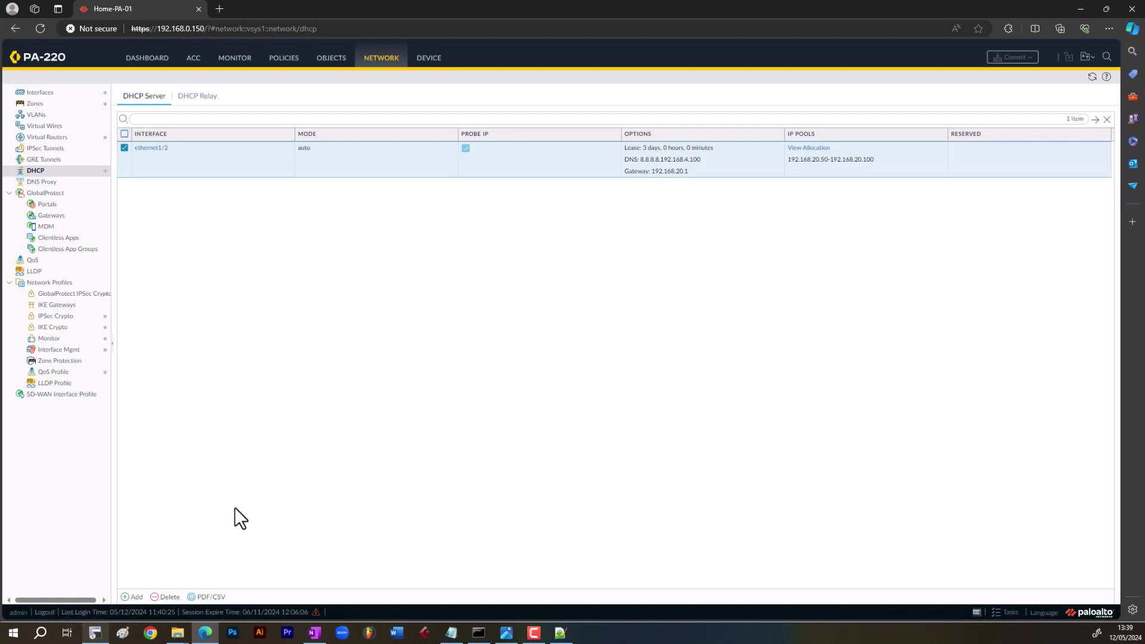
- In SecureCRT, run 'show arp all' and find the 192.168.20.50 entry and its MAC address
left_click(96, 634)
triple_click(546, 435)
key("Return")
key("Return")
key("Return")
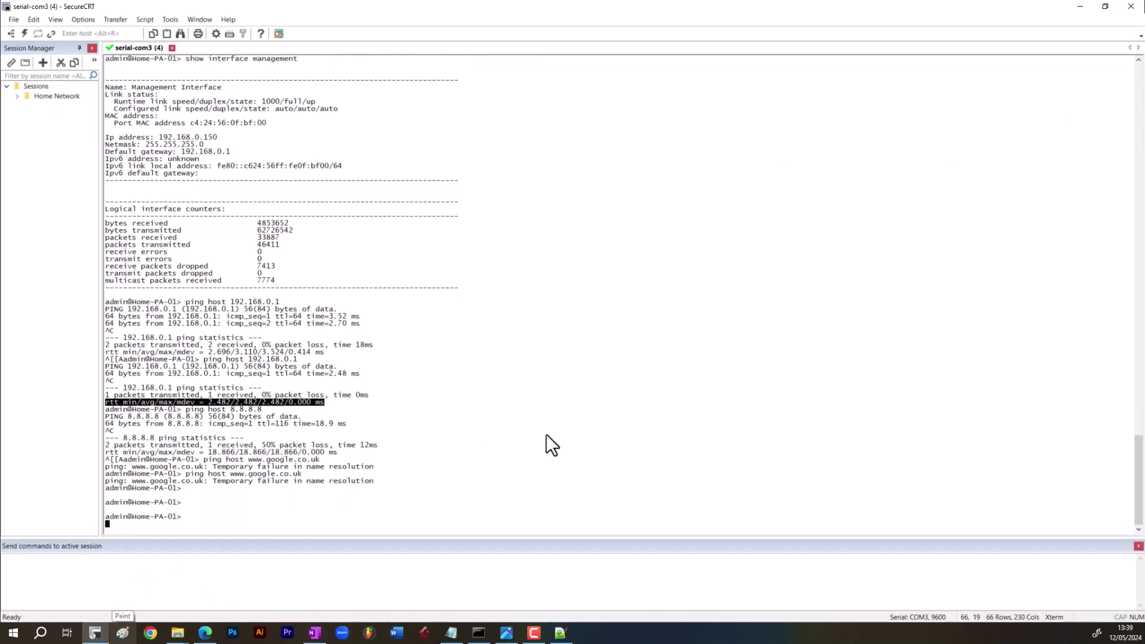
type("show arp all")
key("Return")
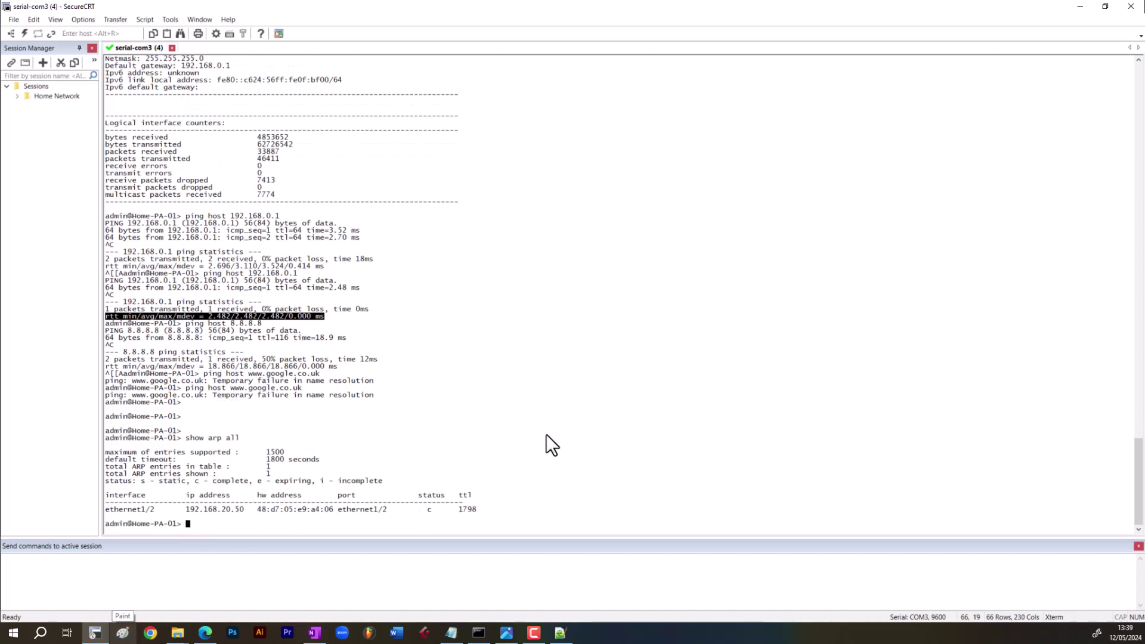
left_click_drag(244, 510, 189, 507)
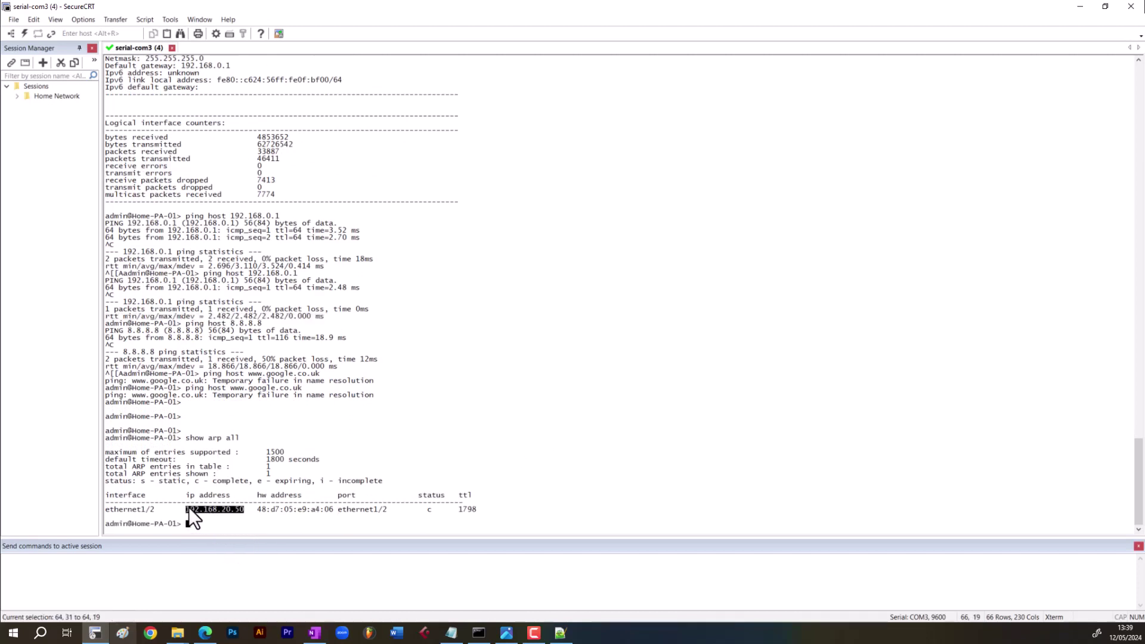
left_click_drag(331, 512, 259, 517)
left_click(257, 517)
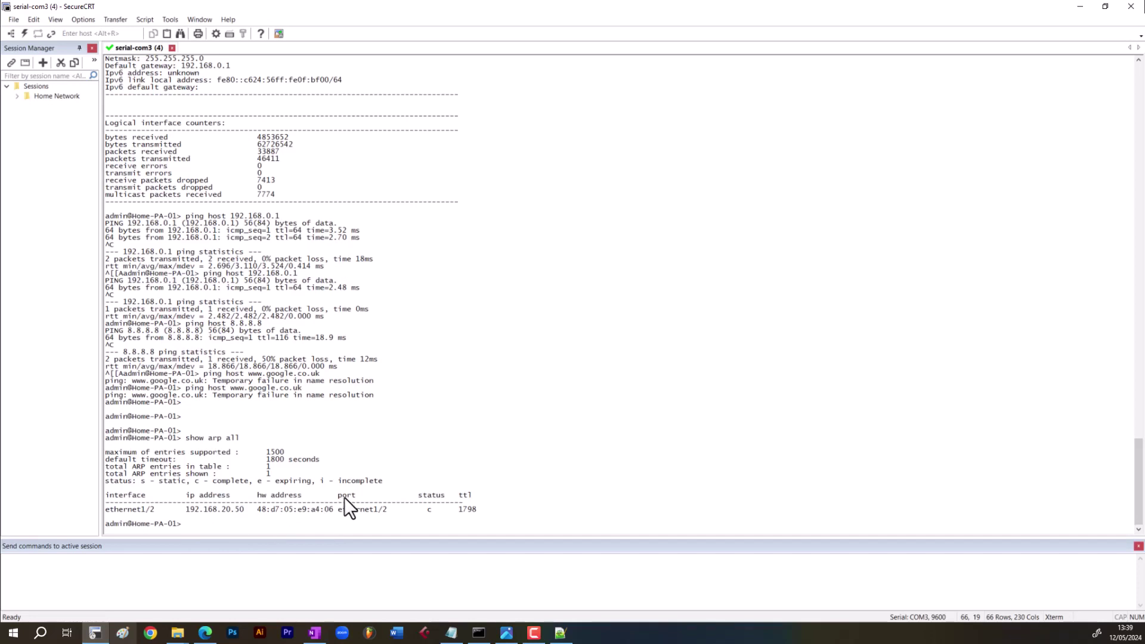
- Ping 192.168.20.50 with 'ping host 192.168.20.50' and stop it with Ctrl+C
type("ping host 192.168.20.50")
key("Return")
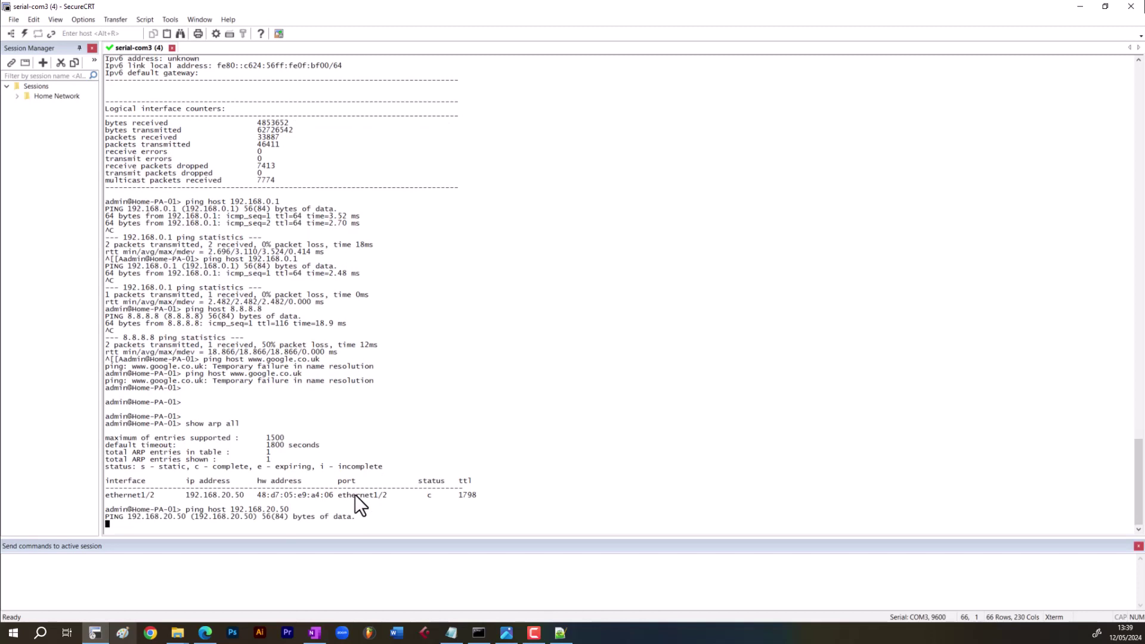
key("ctrl+c")
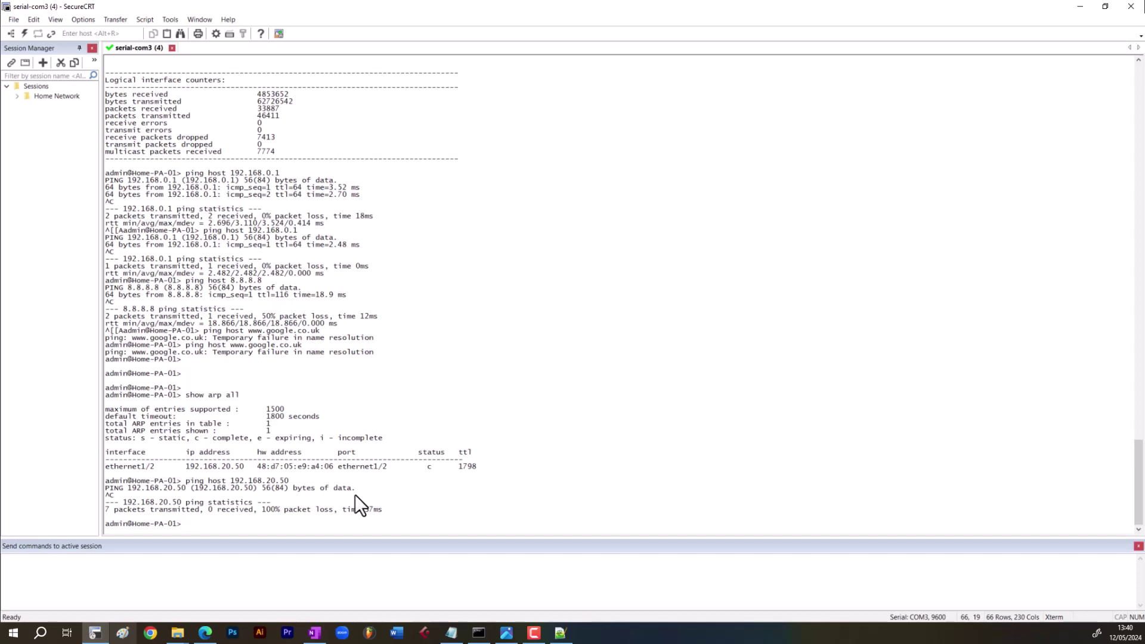
- Run 'show interface all' to list every interface, then leave the paged output
type("show interface all")
key("Return")
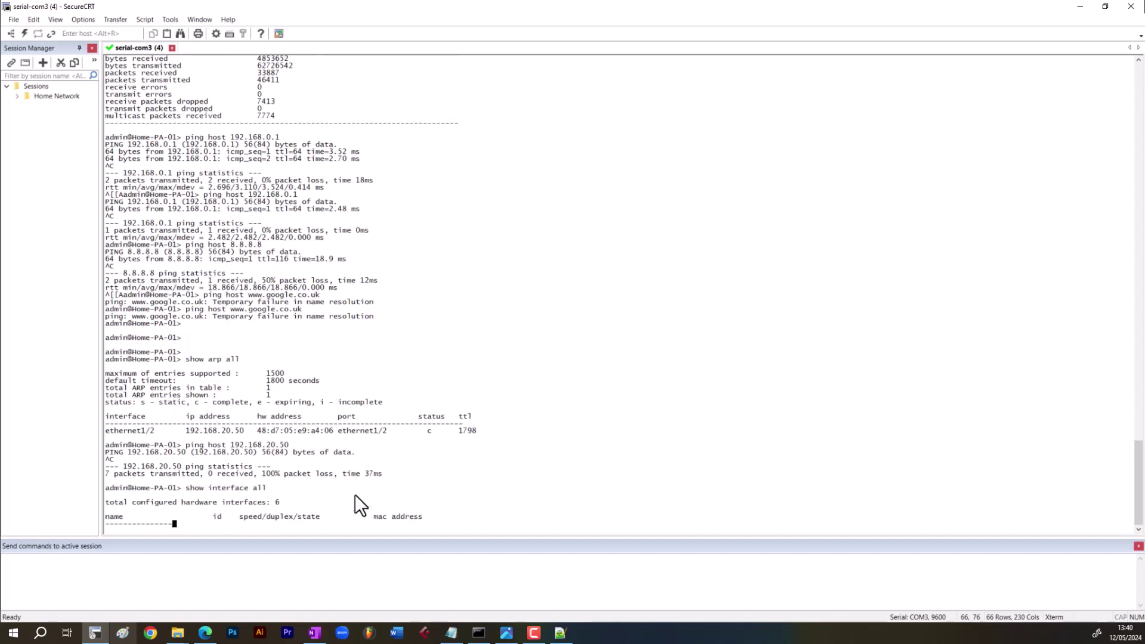
key("n")
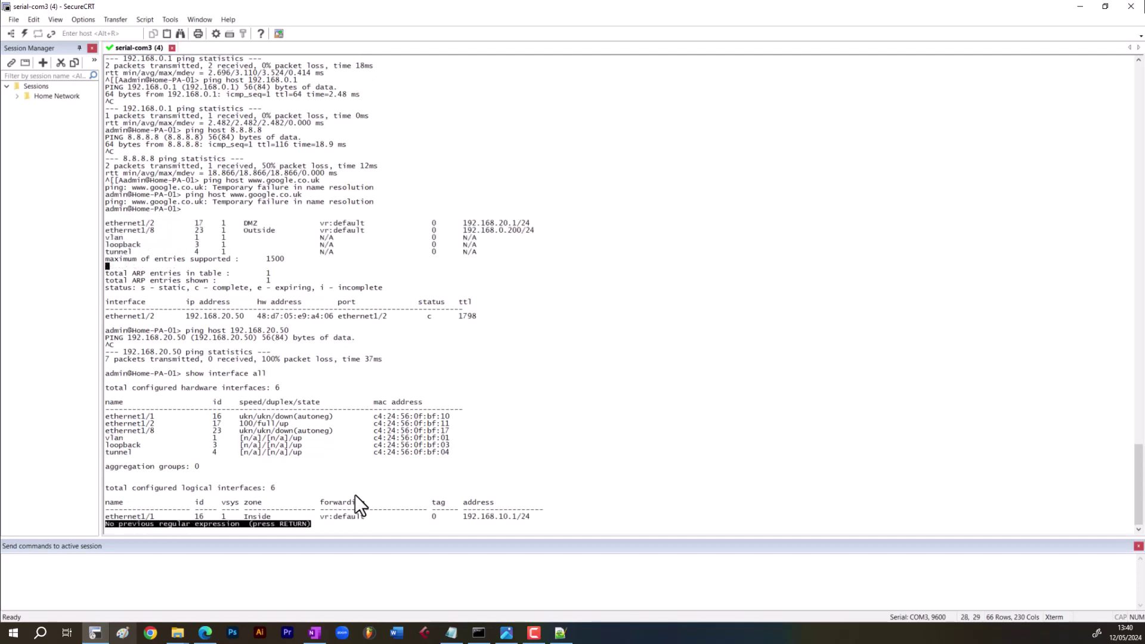
key("question")
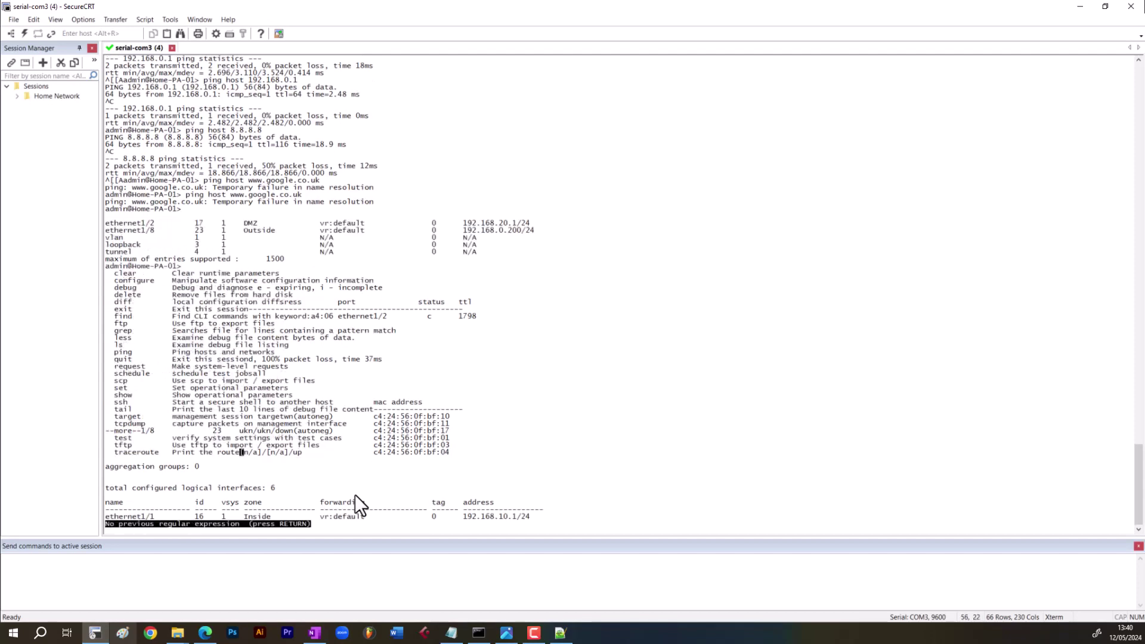
key("Return")
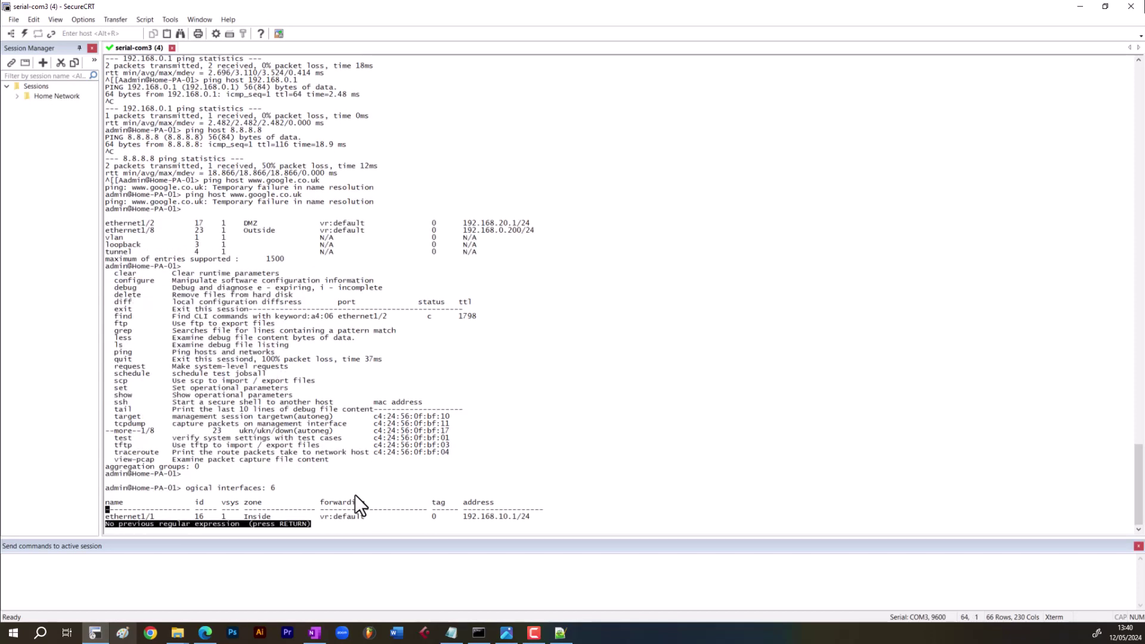
- Clear the prompt, rerun 'show interface all', and begin a ping sourced from 192.168.20.1
key("Return")
key("Return")
key("Return")
key("Return")
key("Return")
key("Return")
key("Return")
key("Return")
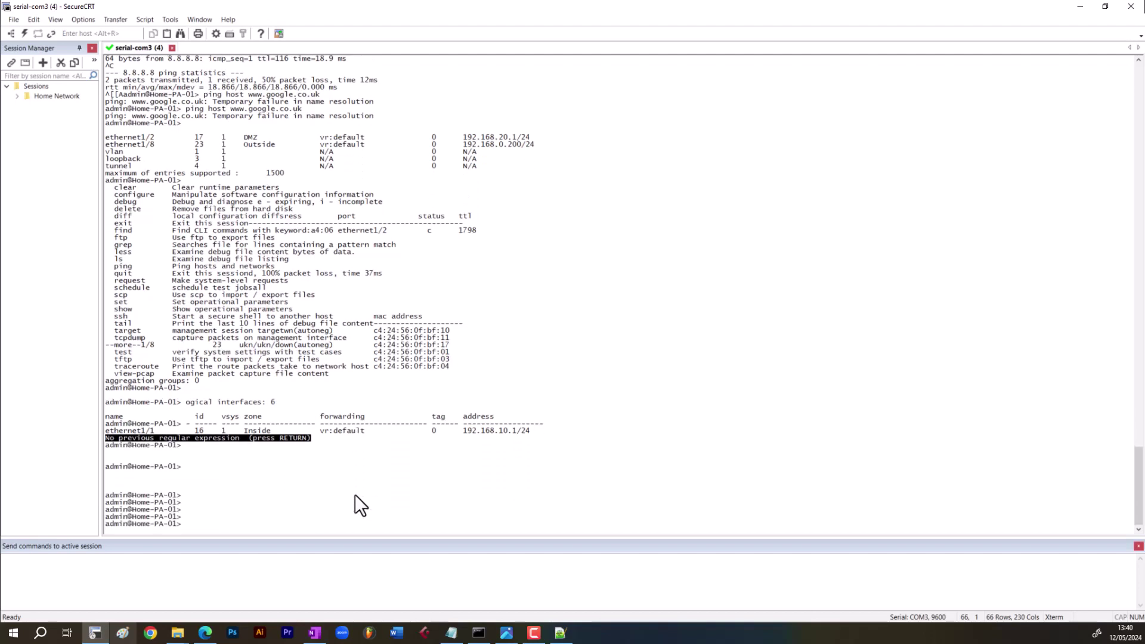
key("Return")
key("Return")
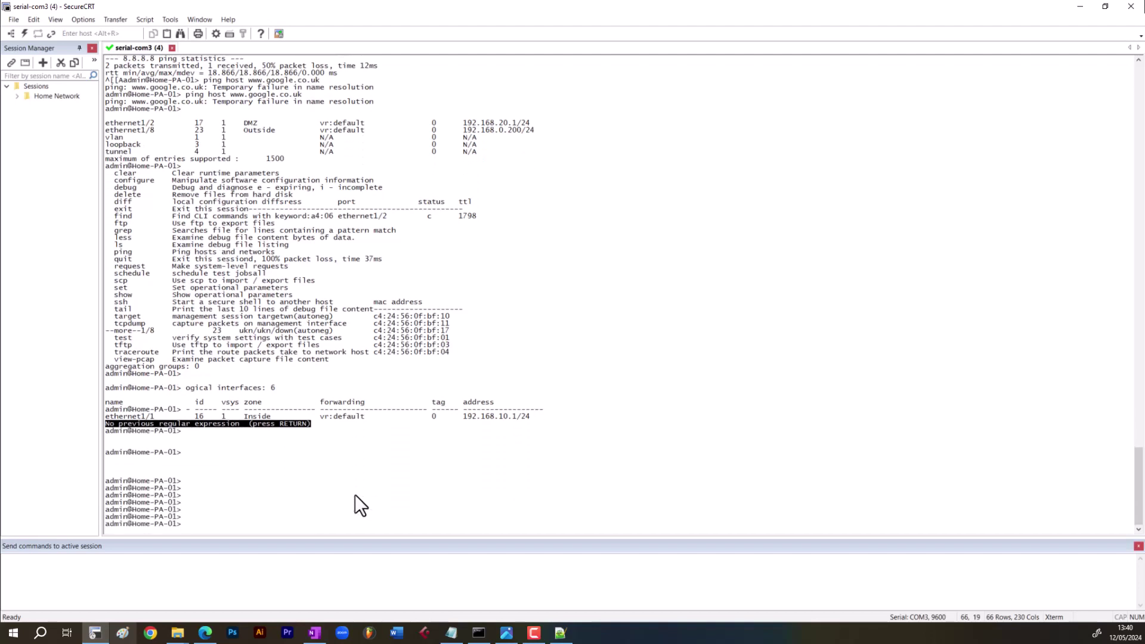
type("show interface all")
key("Return")
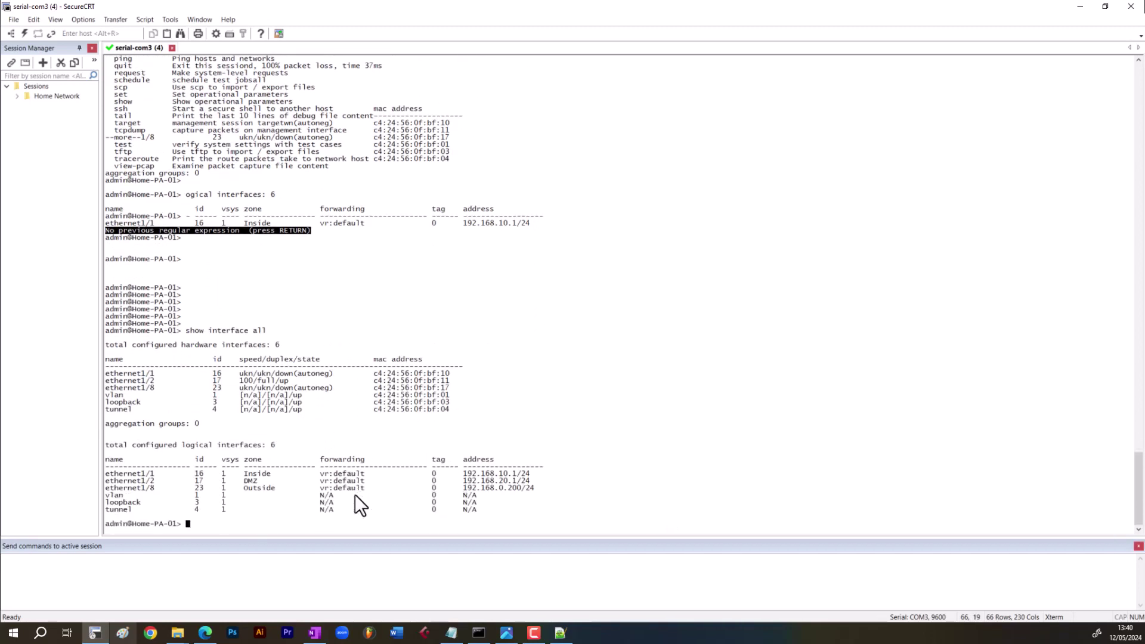
type("ping")
type("source 192.168.20.1 host 192.168.20")
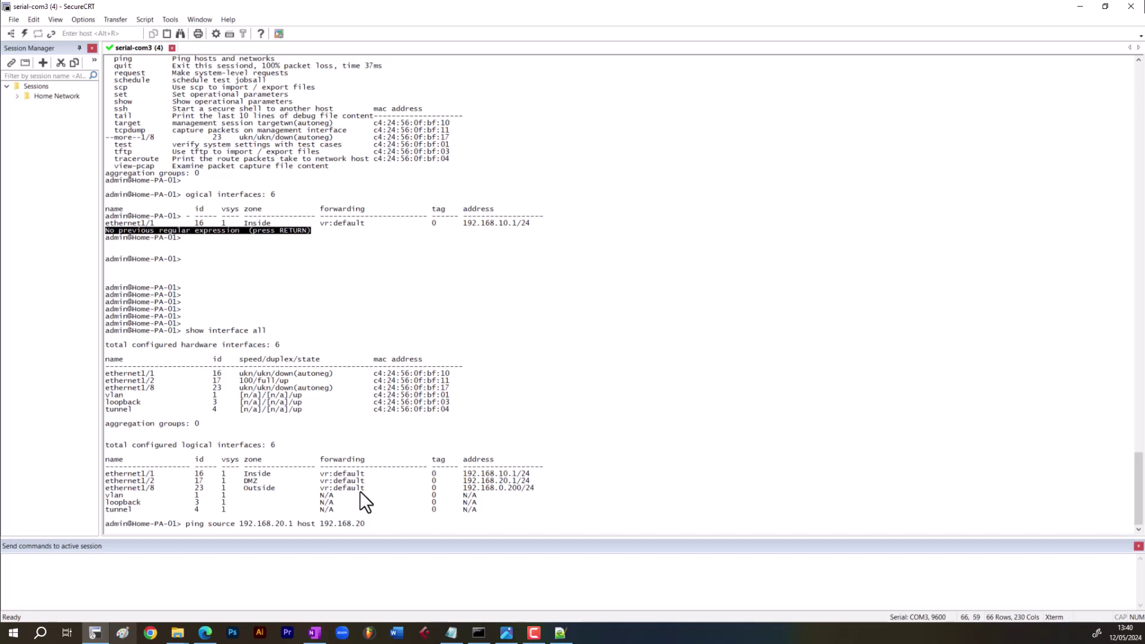
type("0.500")
- Ping 192.168.20.50 from source 192.168.20.1, then stop it to show 5 replies with 0% loss
key("Return")
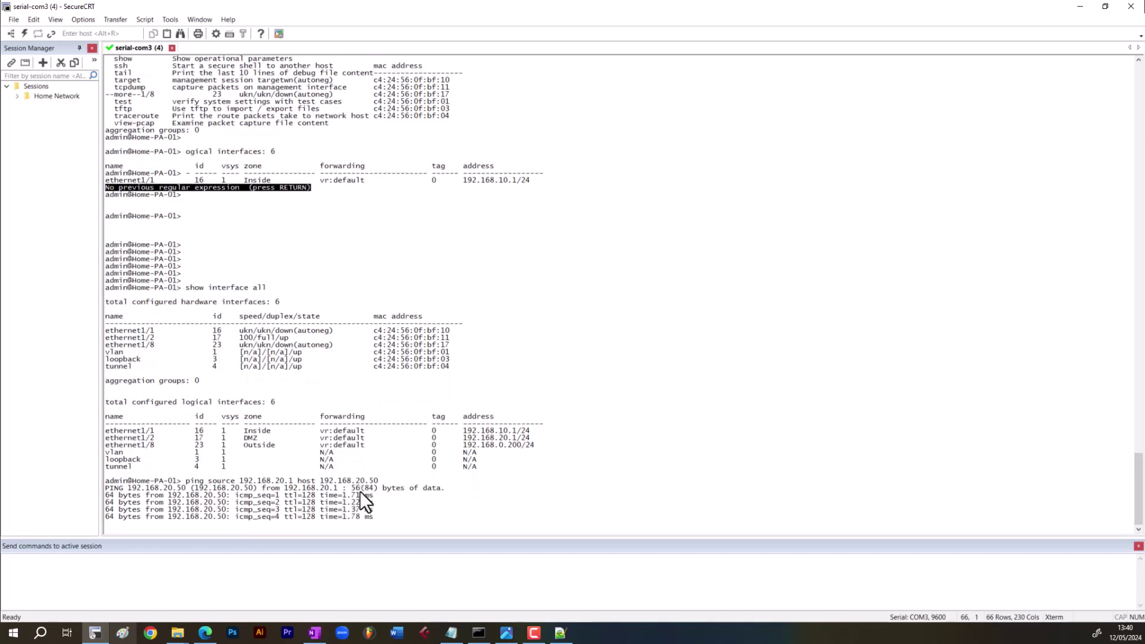
key("ctrl+c")
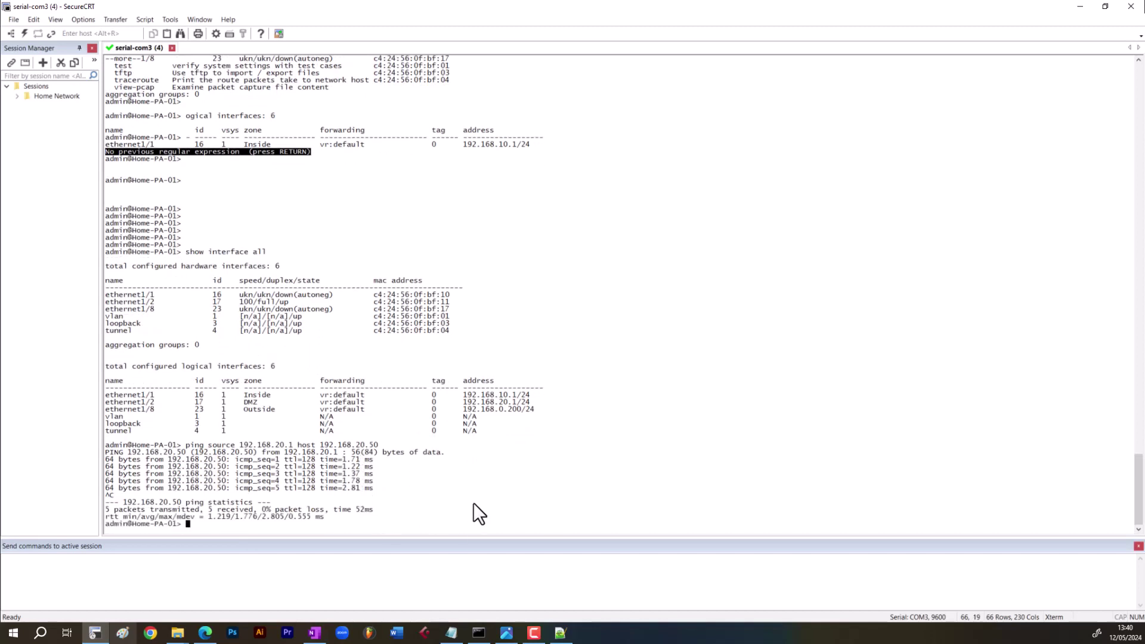
left_click(204, 632)
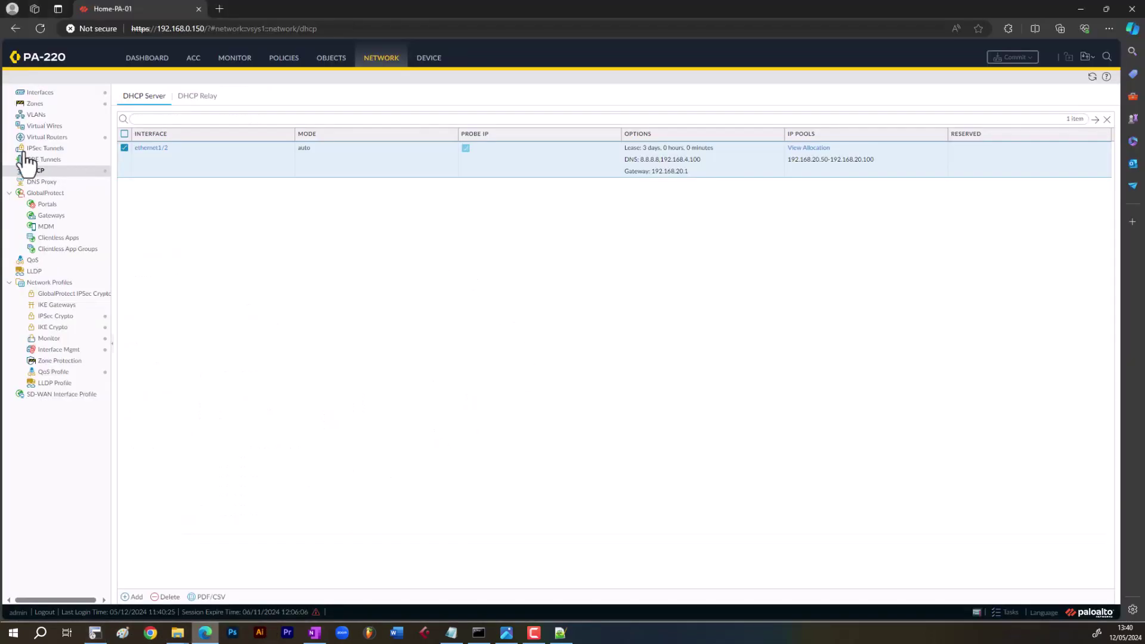
left_click(37, 93)
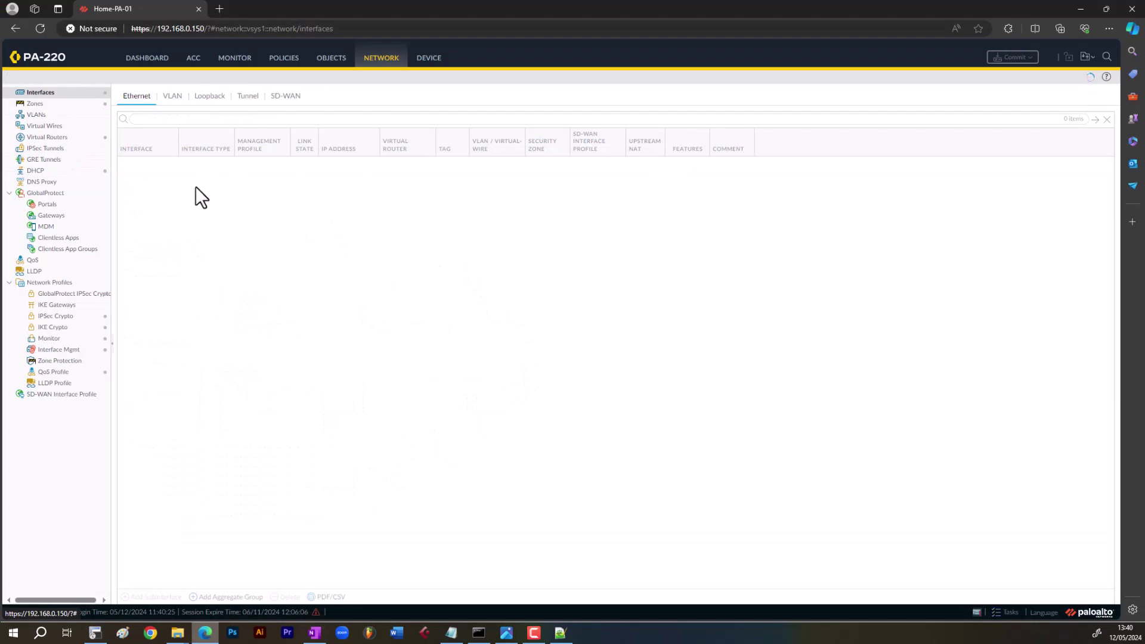
left_click(258, 182)
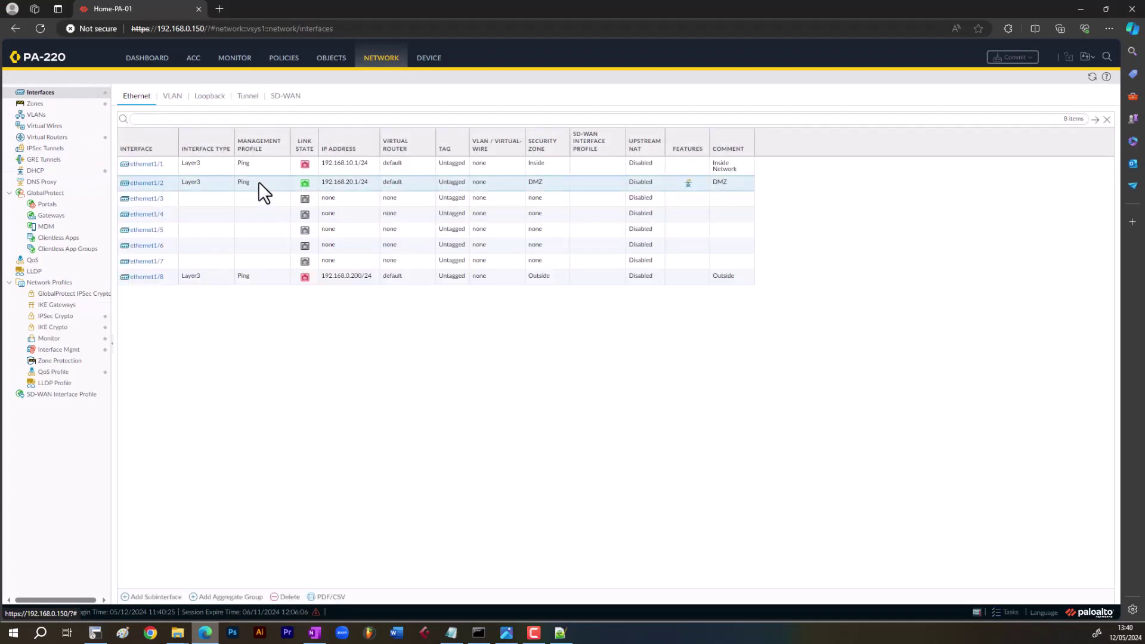
left_click(270, 272)
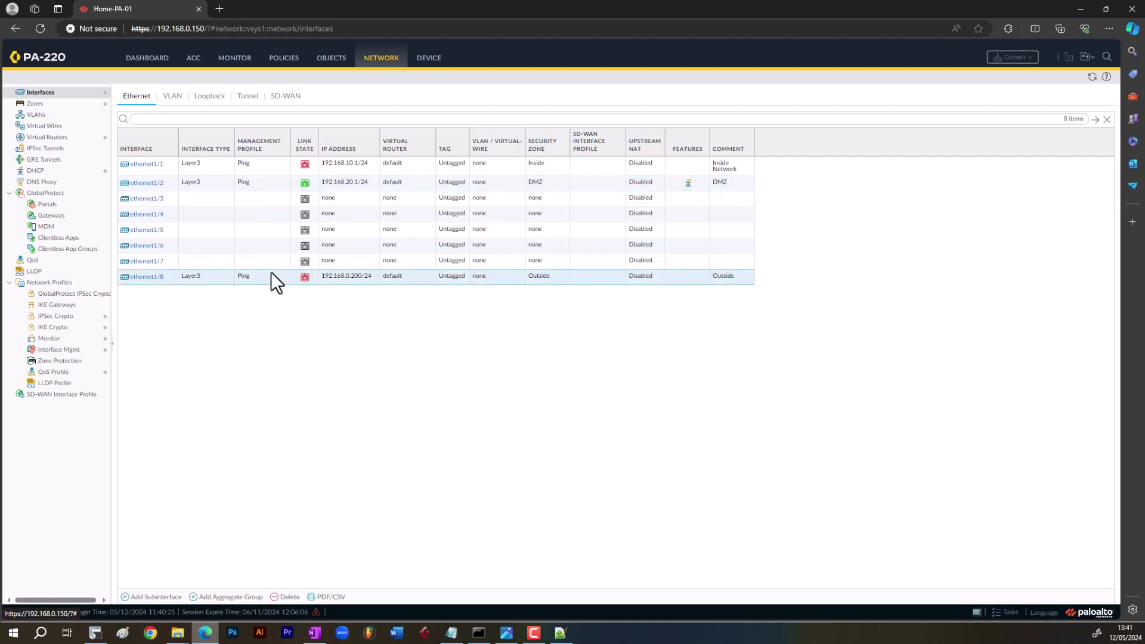
left_click(254, 185)
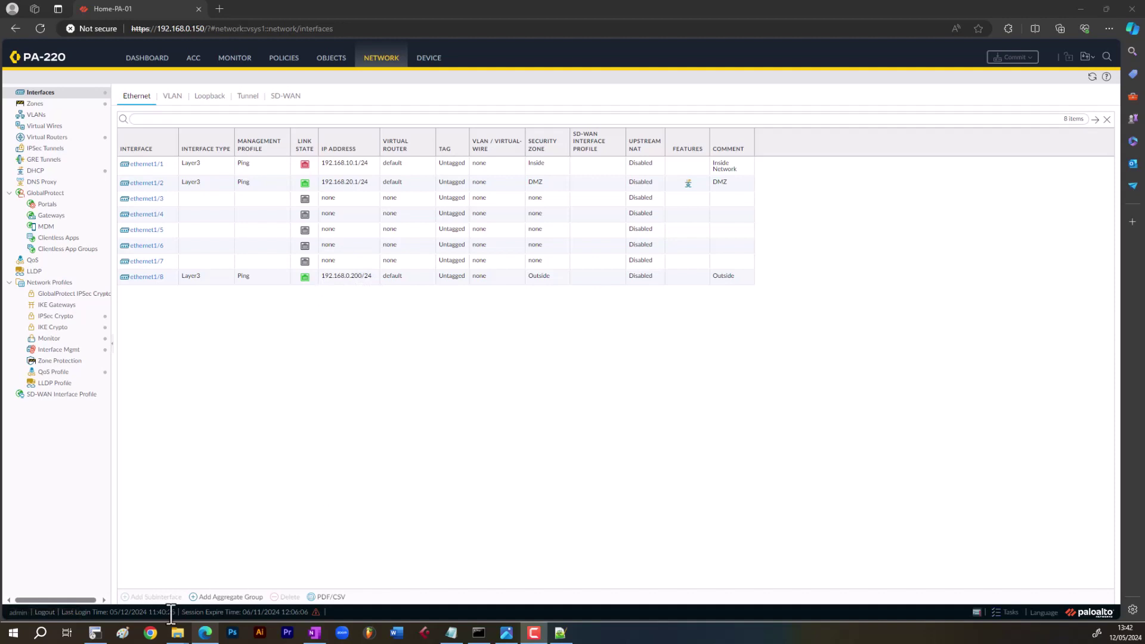
- In the serial console, ping 8.8.8.8 from source 192.168.0.200 and stop the failing ping
left_click(104, 637)
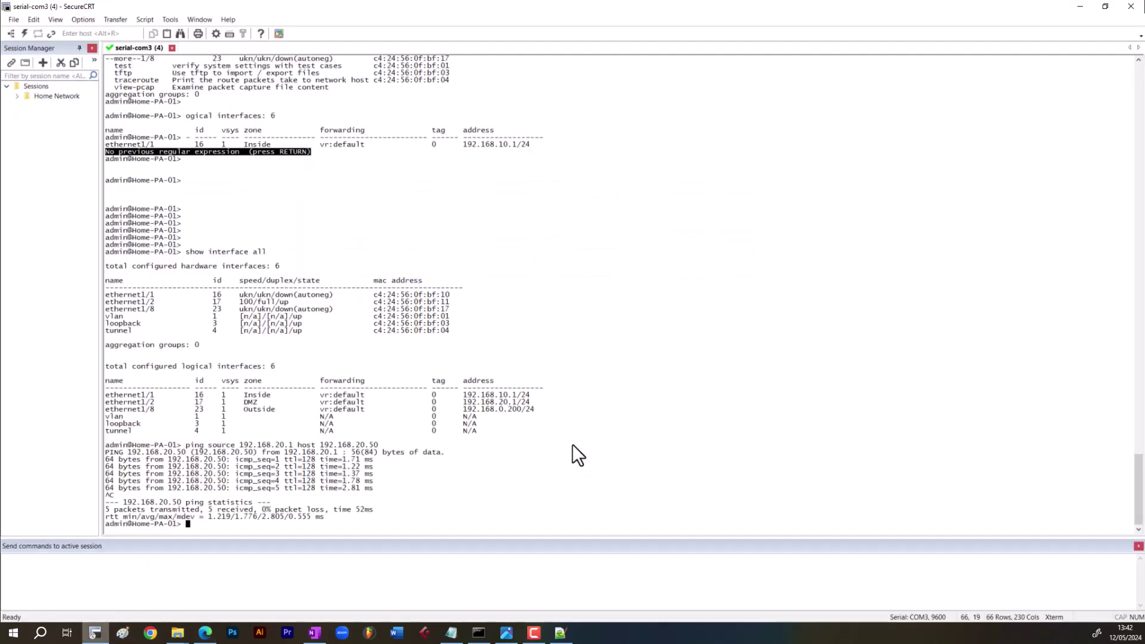
type("ping source 192.168.0.200 host 8")
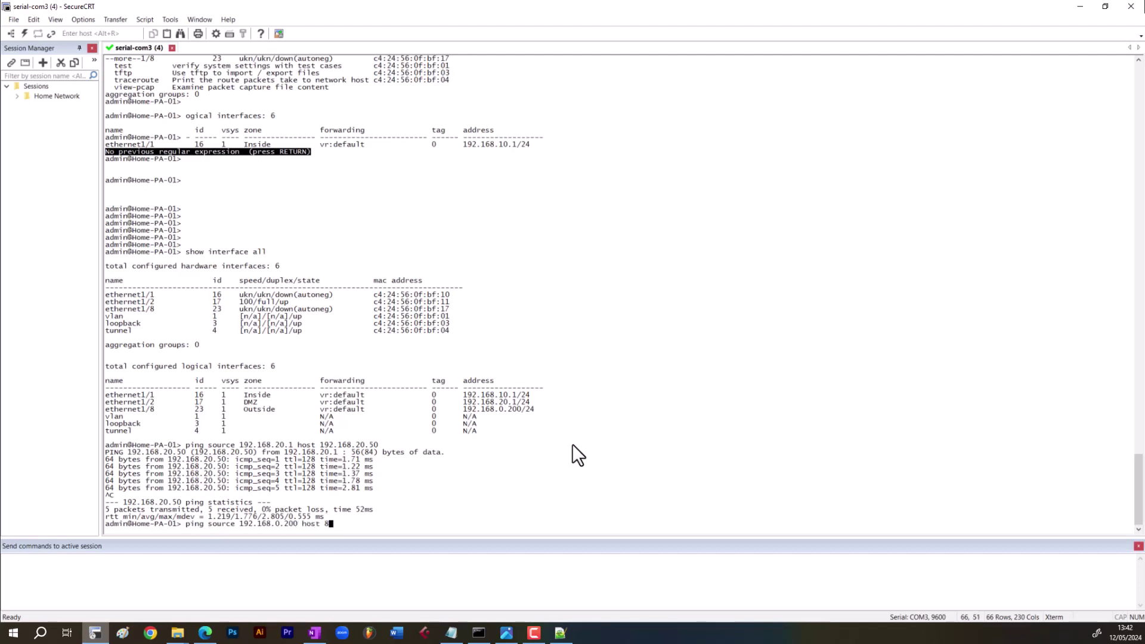
type(".8.8.8")
key("Return")
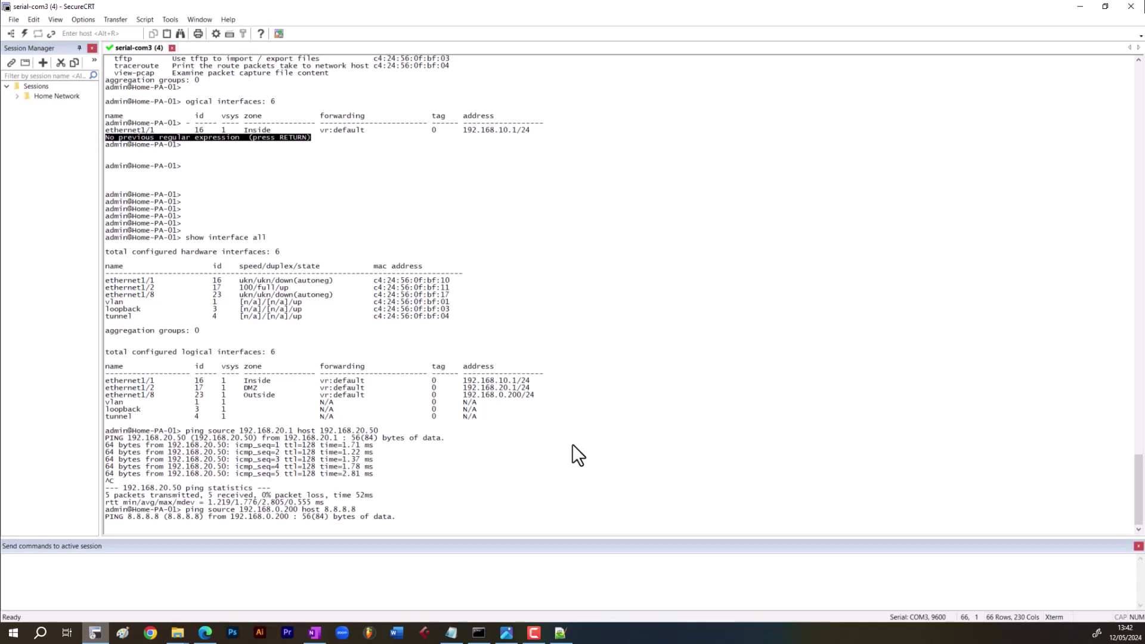
key("ctrl+c")
- Edit the ping to target 192.168.0.1 from 192.168.0.200 and stop it after 100% loss
key("Up")
key("BackSpace")
key("BackSpace")
key("BackSpace")
key("BackSpace")
key("BackSpace")
key("BackSpace")
key("BackSpace")
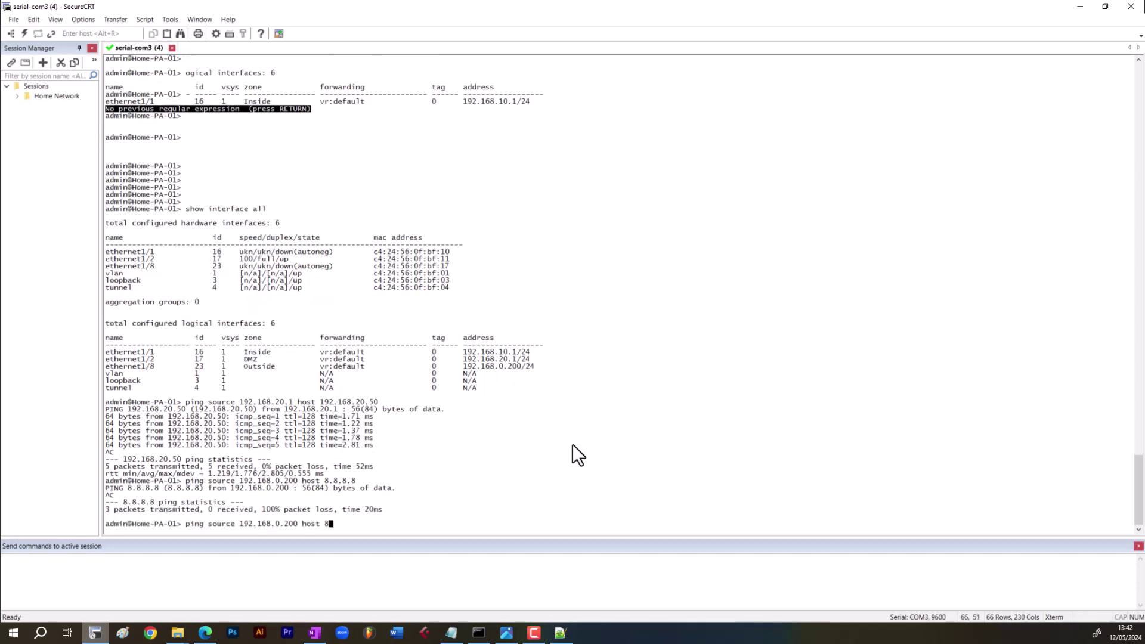
type("192.168.0.")
type("1")
key("Return")
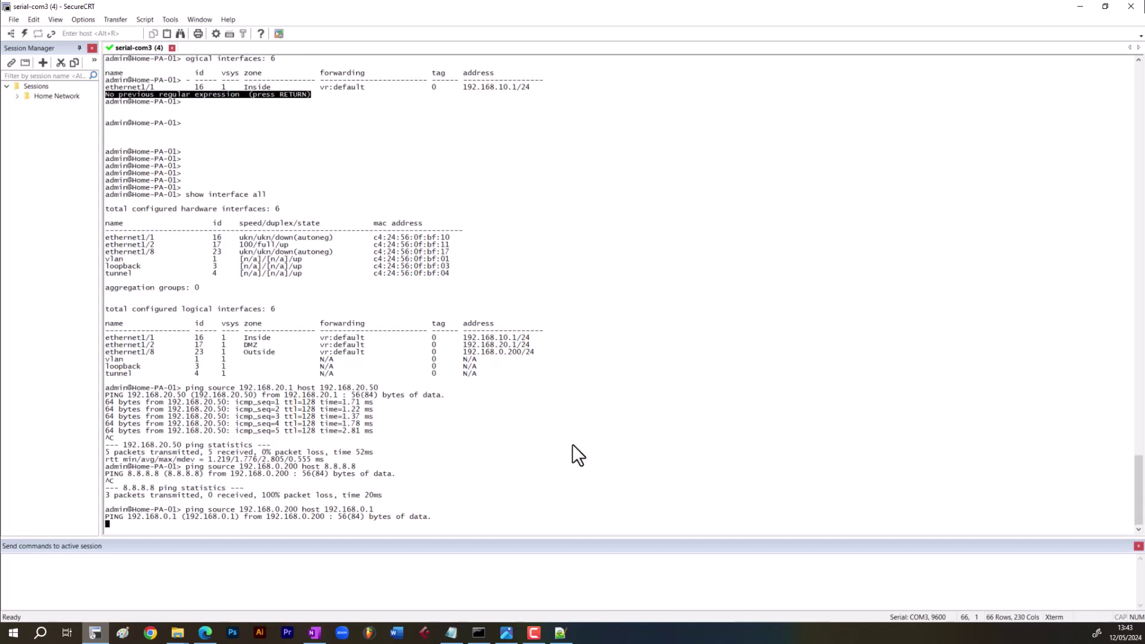
key("ctrl+c")
key("Up")
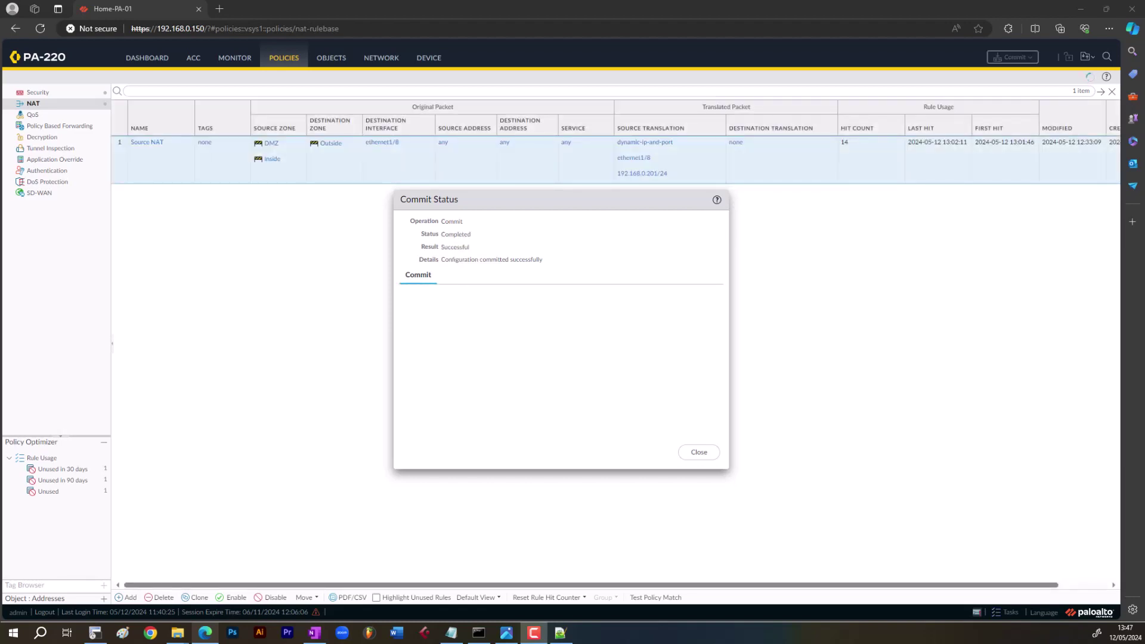
- Close the completed Commit Status report to return to the NAT rulebase
left_click(691, 453)
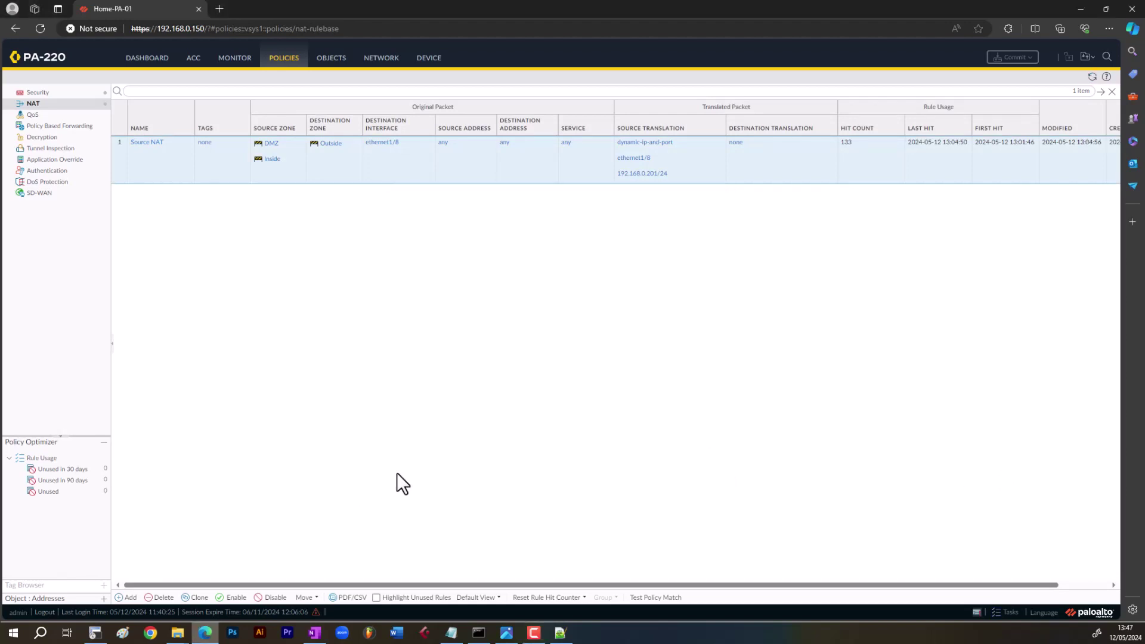
- In the serial console, rerun the ping from 192.168.0.201 to 192.168.0.1 and stop it
left_click(101, 633)
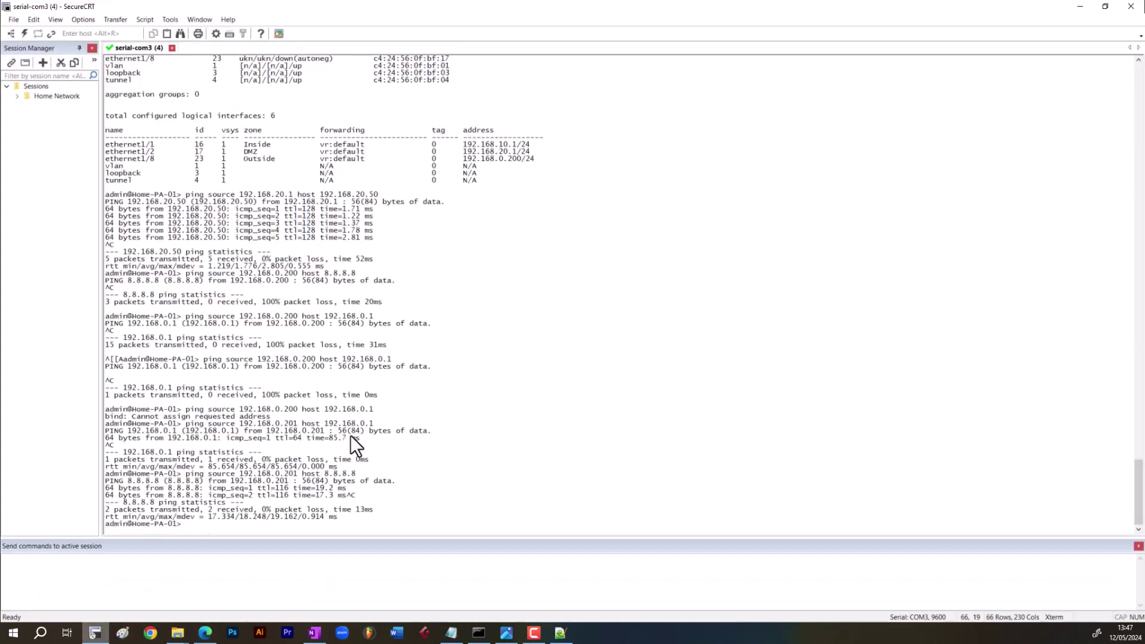
key("Up")
key("Up")
key("Return")
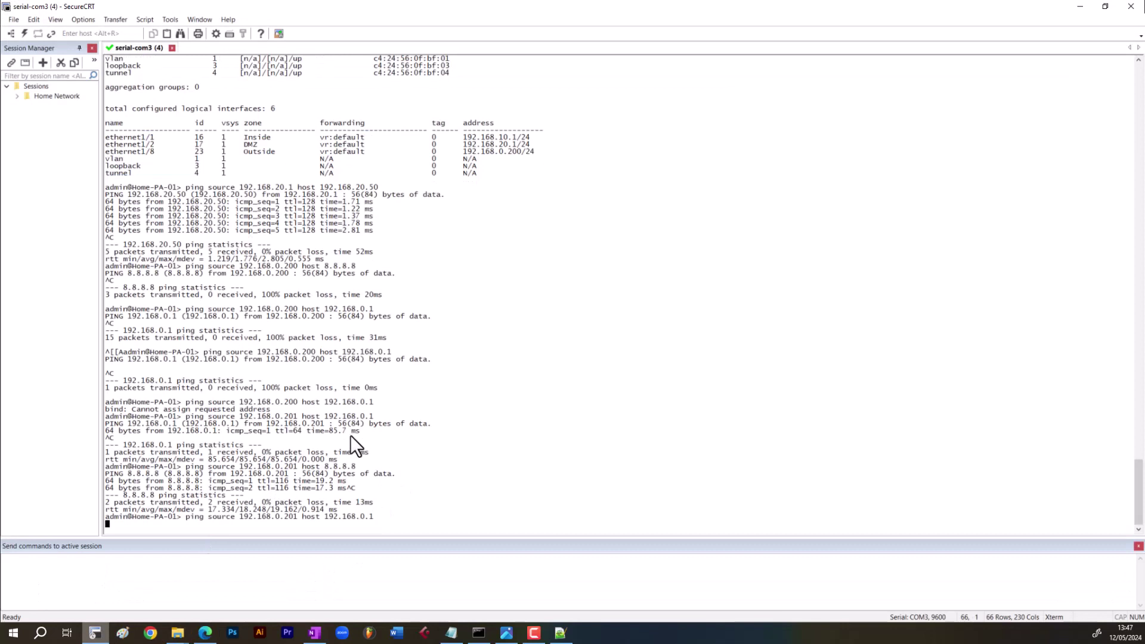
key("ctrl+c")
- Rerun the ping from 192.168.0.201 to 8.8.8.8, stop it, and return to the web interface
key("Up")
key("Up")
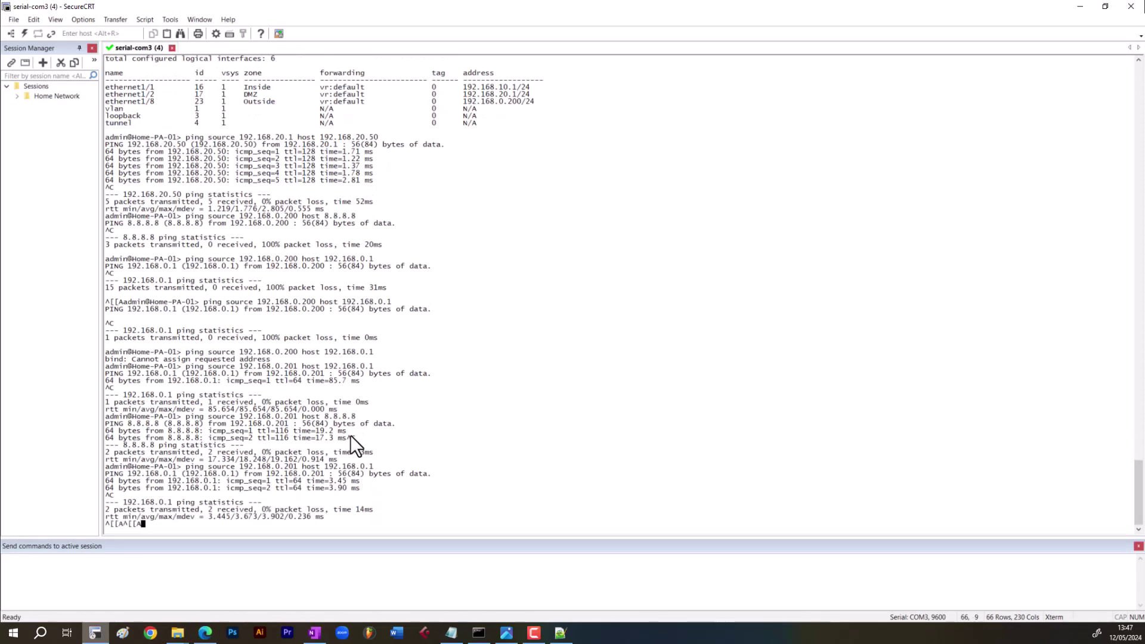
key("Return")
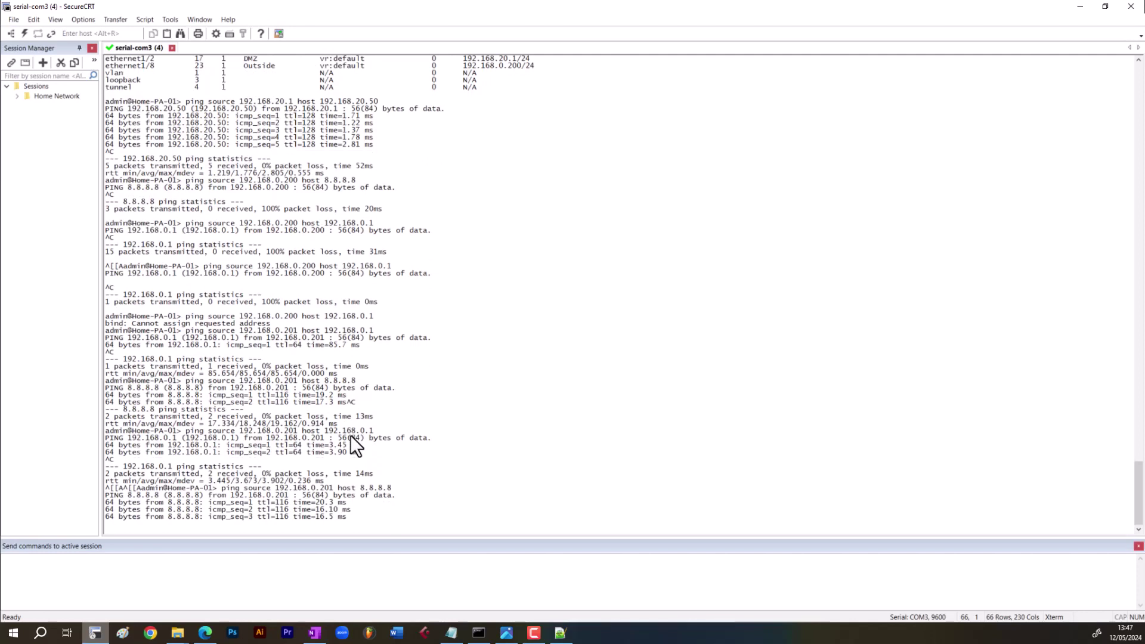
key("ctrl+c")
left_click(204, 632)
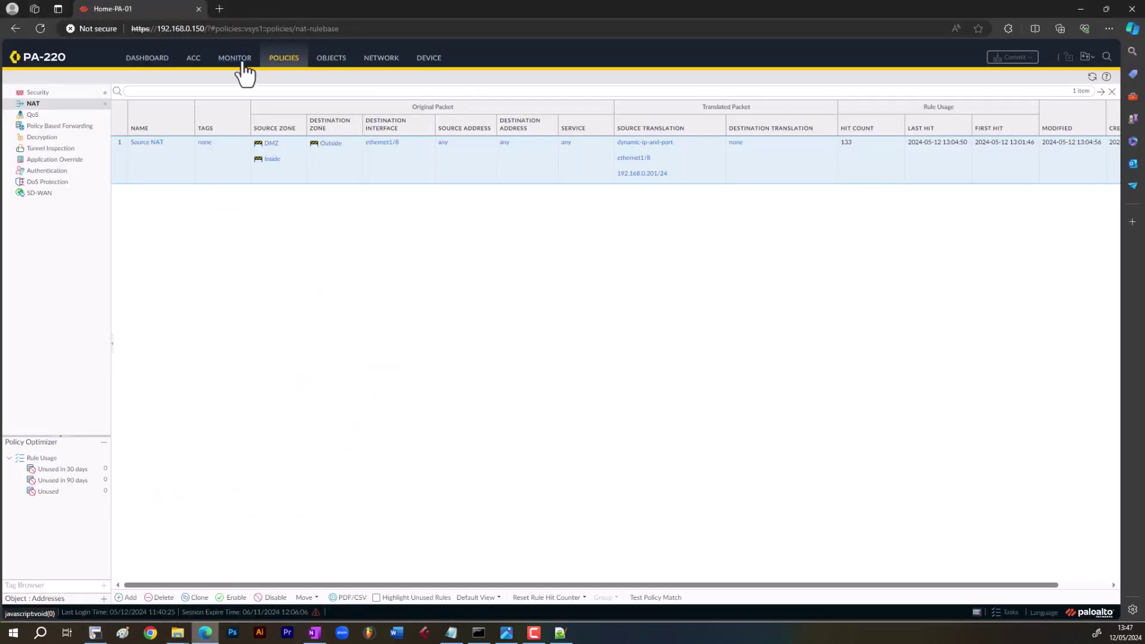
- Open Policies > Security and select the Inside_Outside_Internet rule
left_click(72, 94)
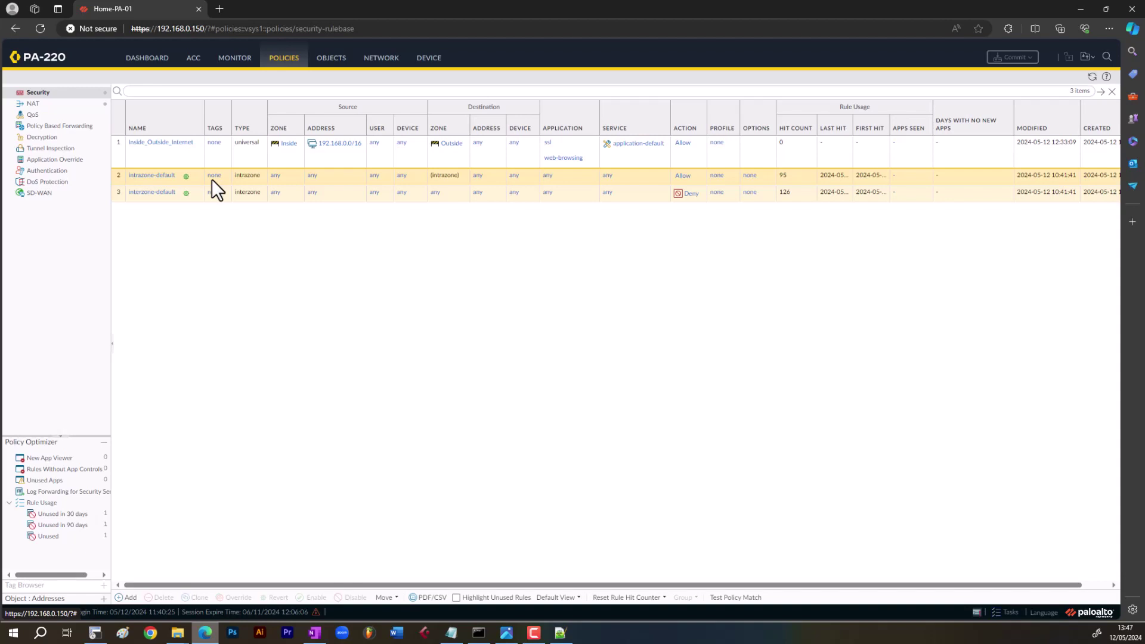
left_click(172, 152)
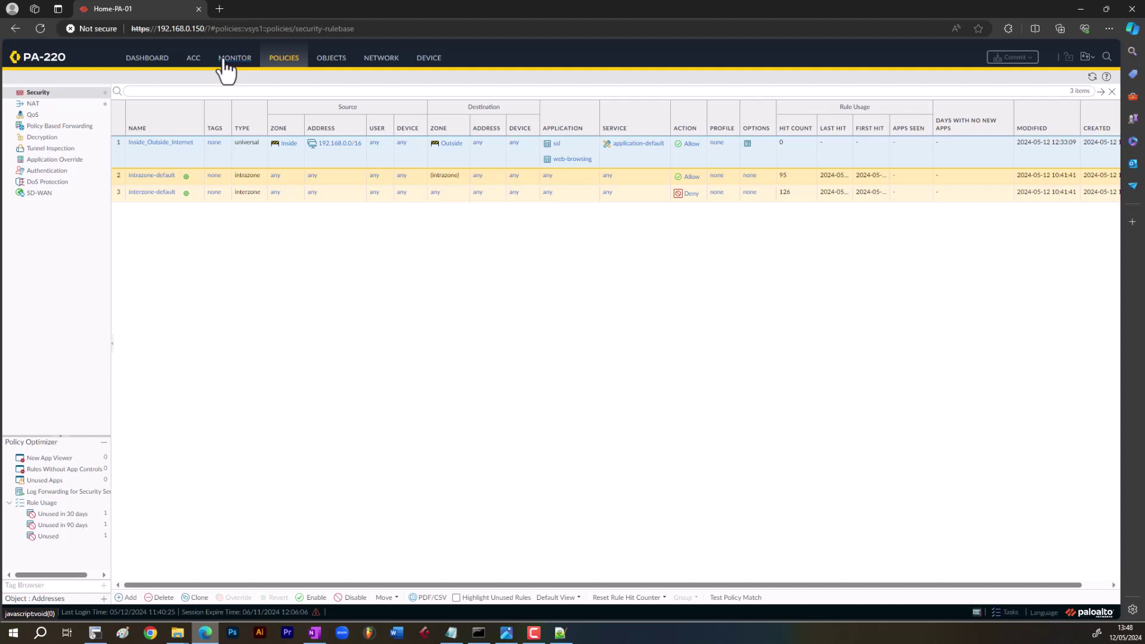
- Open the Traffic logs and set the log refresh interval to 10 Seconds
left_click(237, 72)
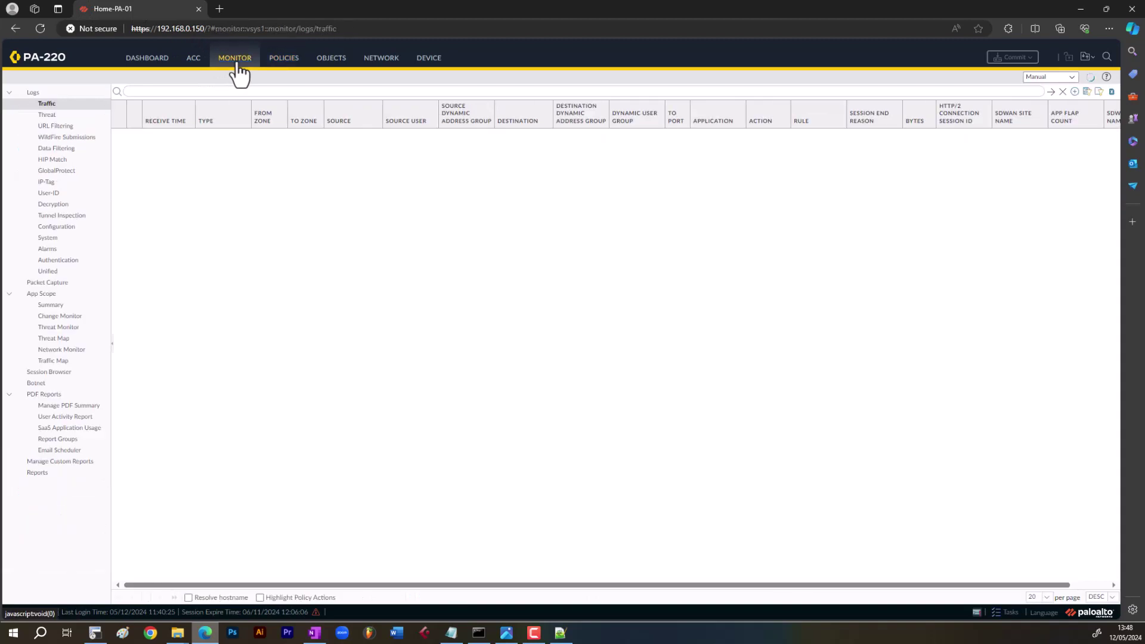
left_click(204, 93)
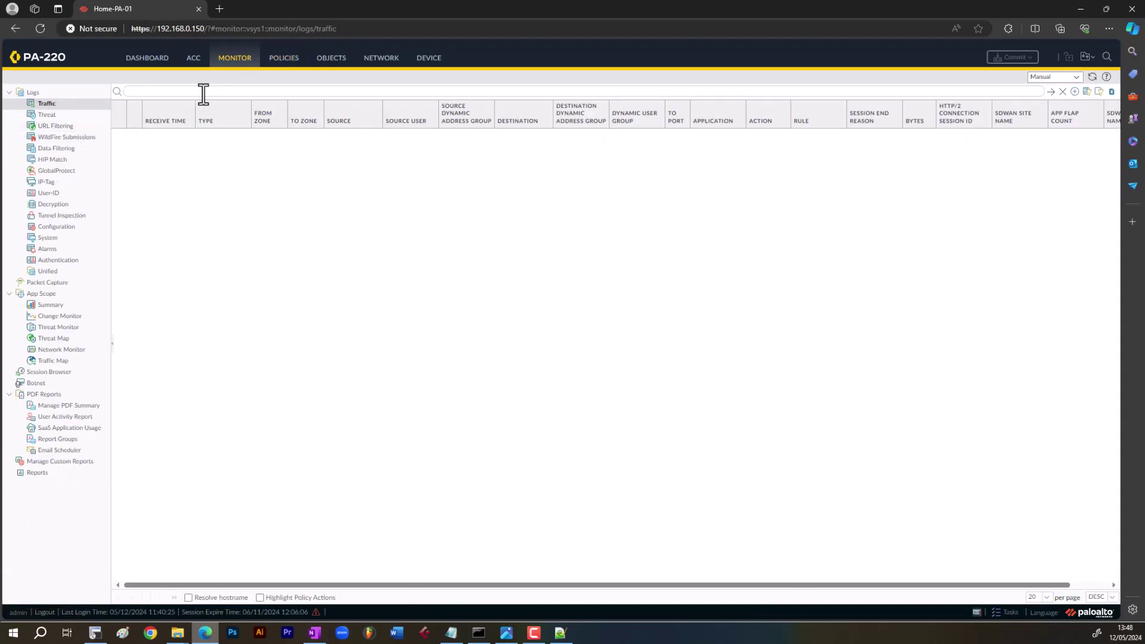
left_click(1076, 77)
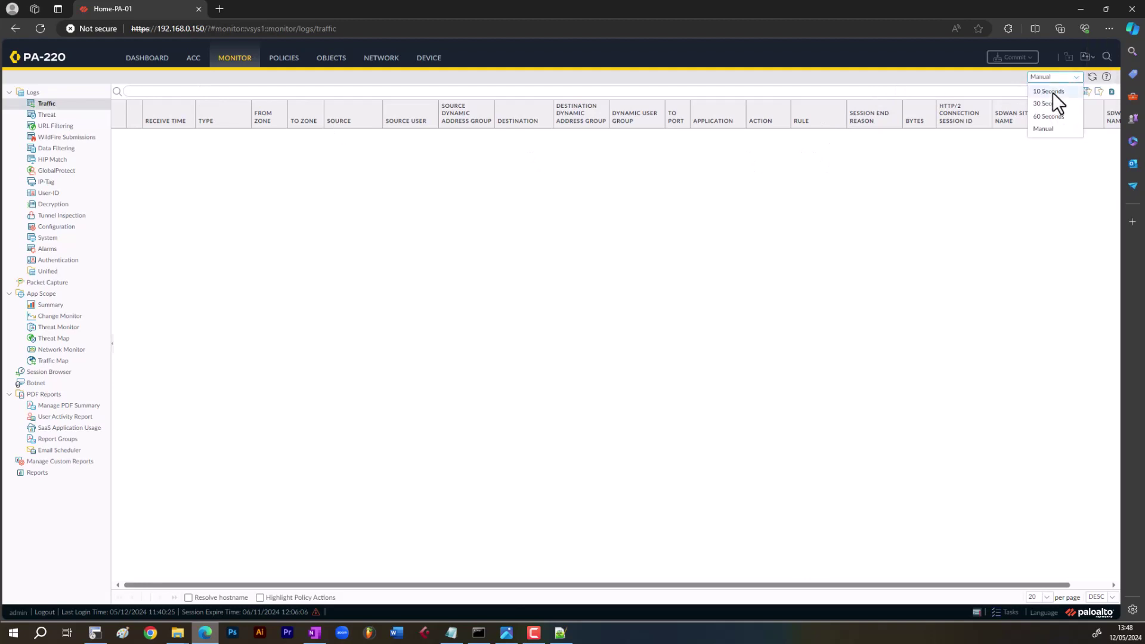
left_click(1053, 92)
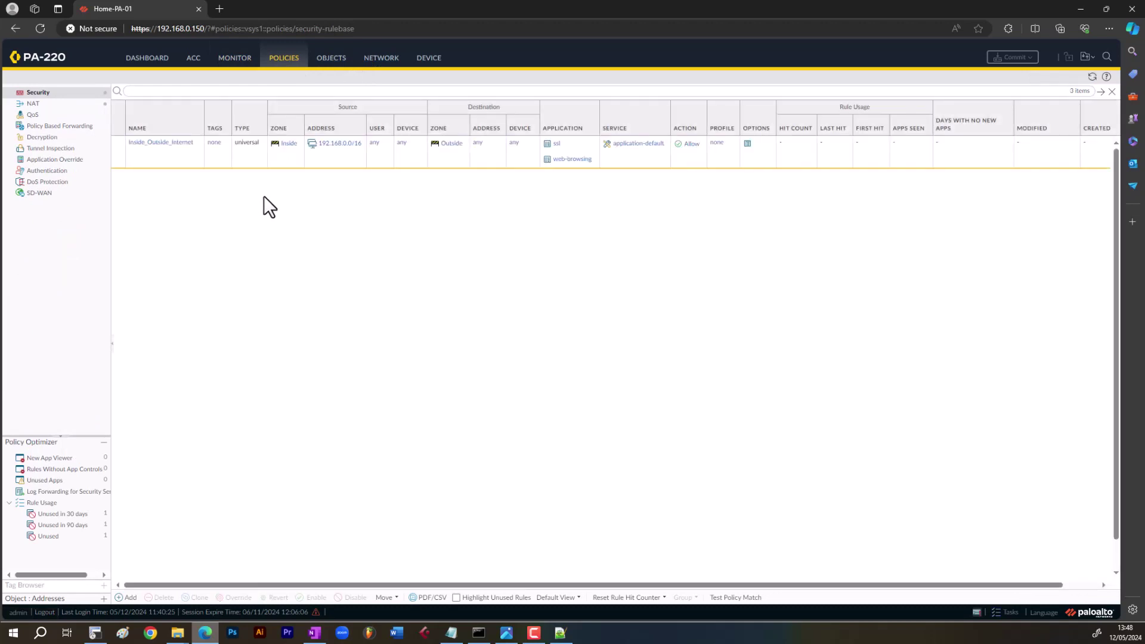
left_click(279, 159)
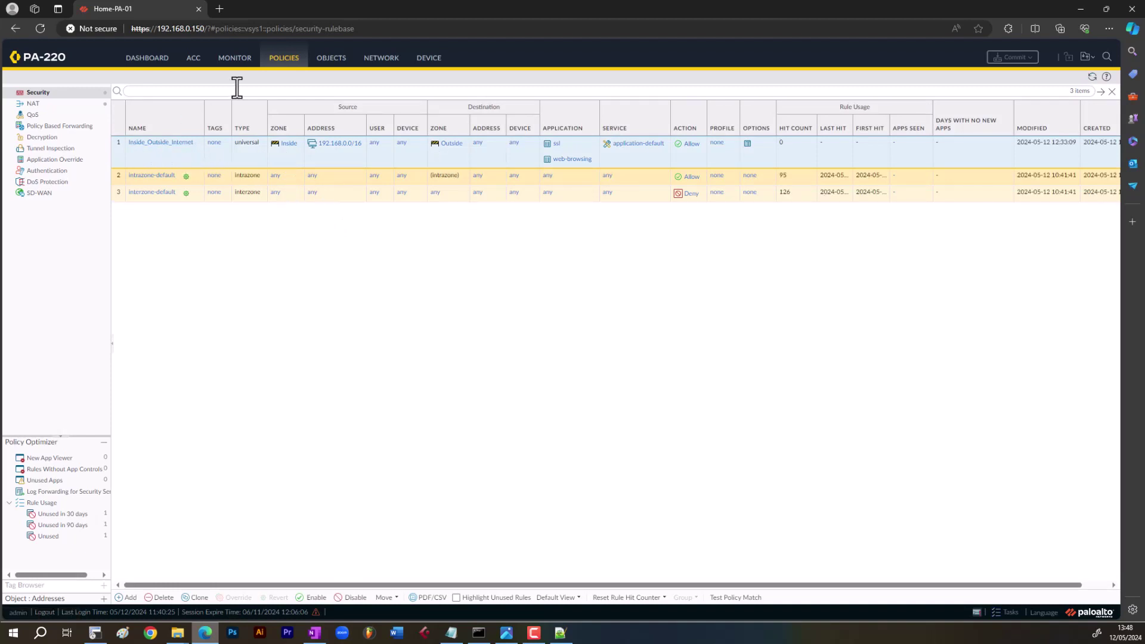
left_click(396, 59)
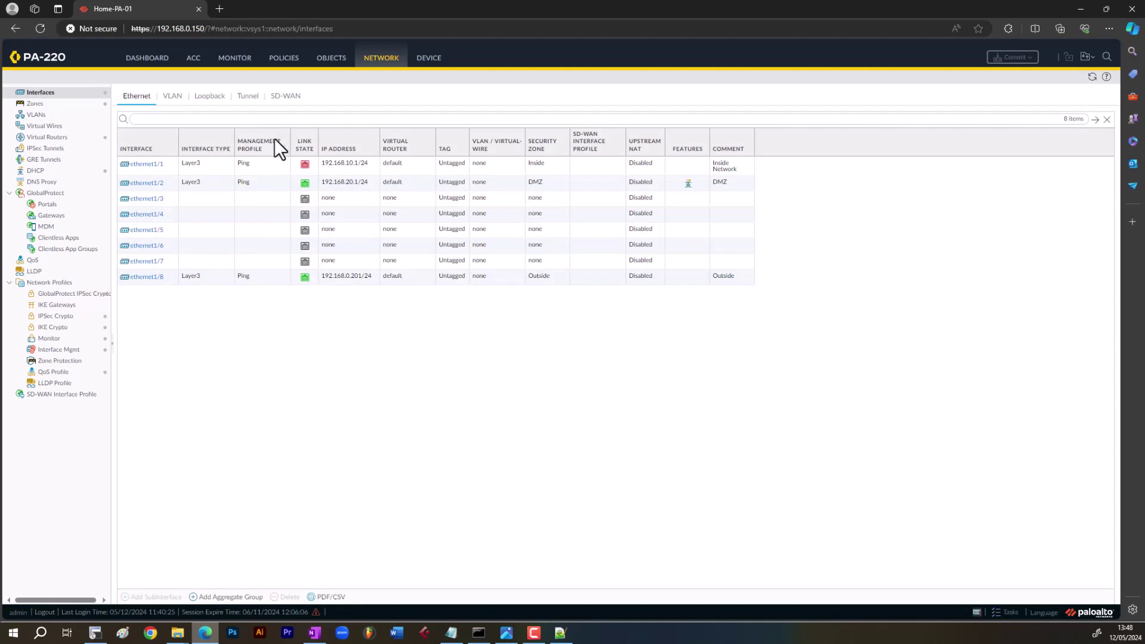
left_click(288, 62)
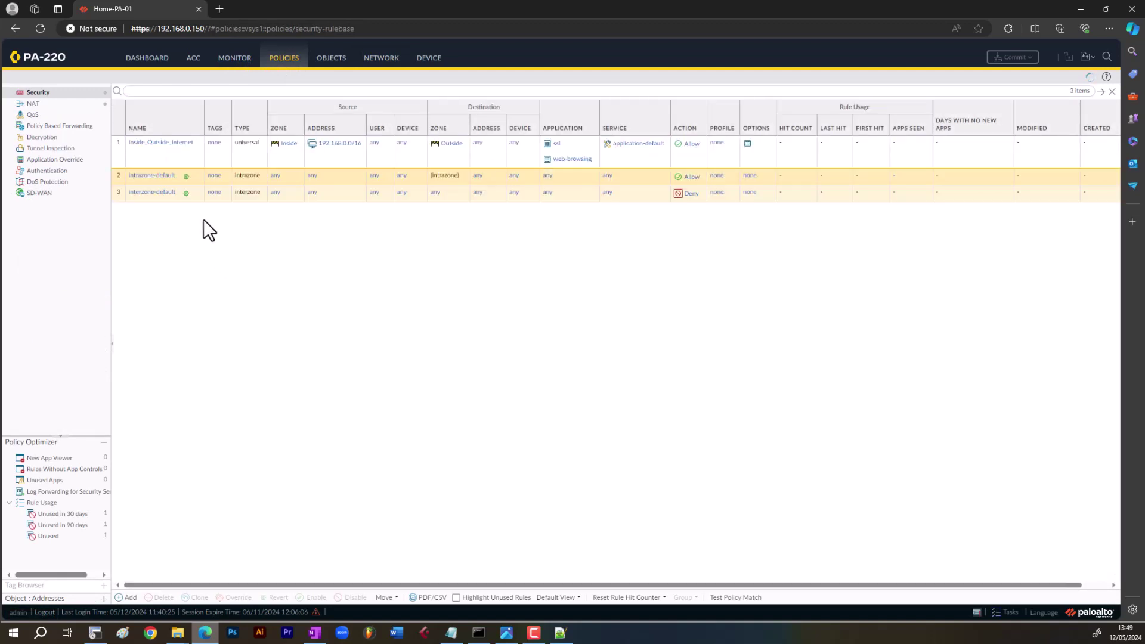
left_click(165, 158)
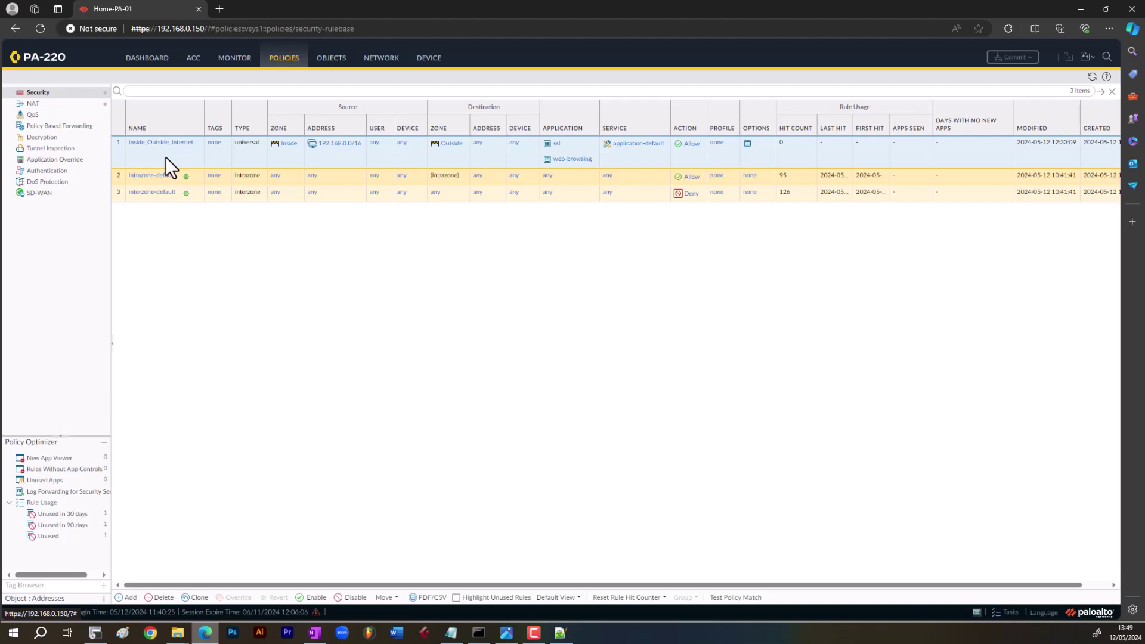
left_click(385, 62)
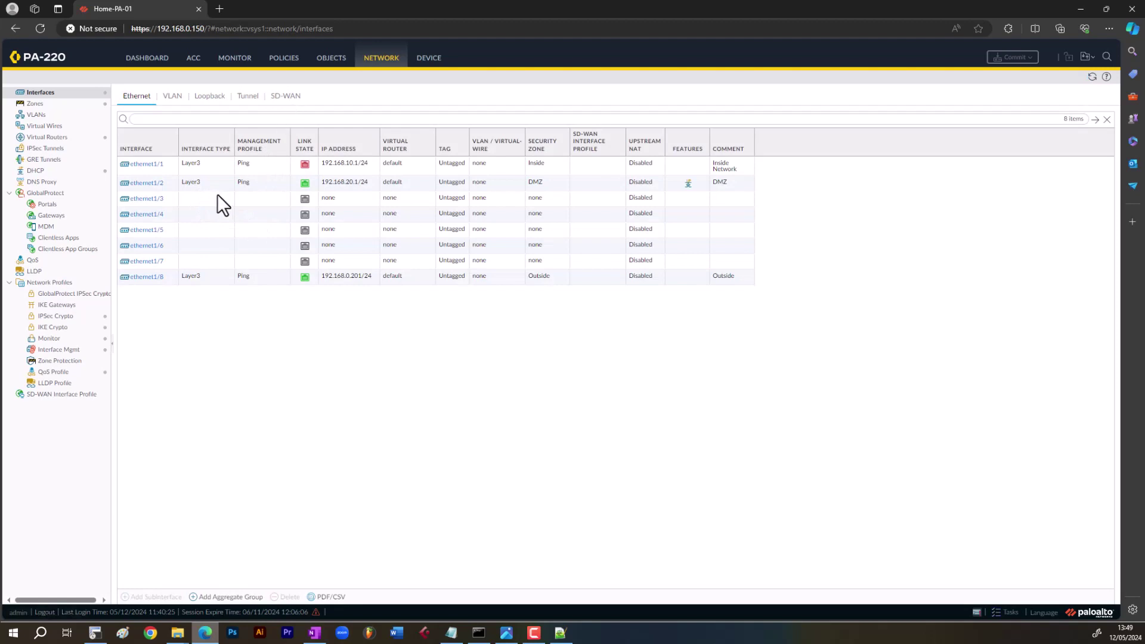
left_click(278, 63)
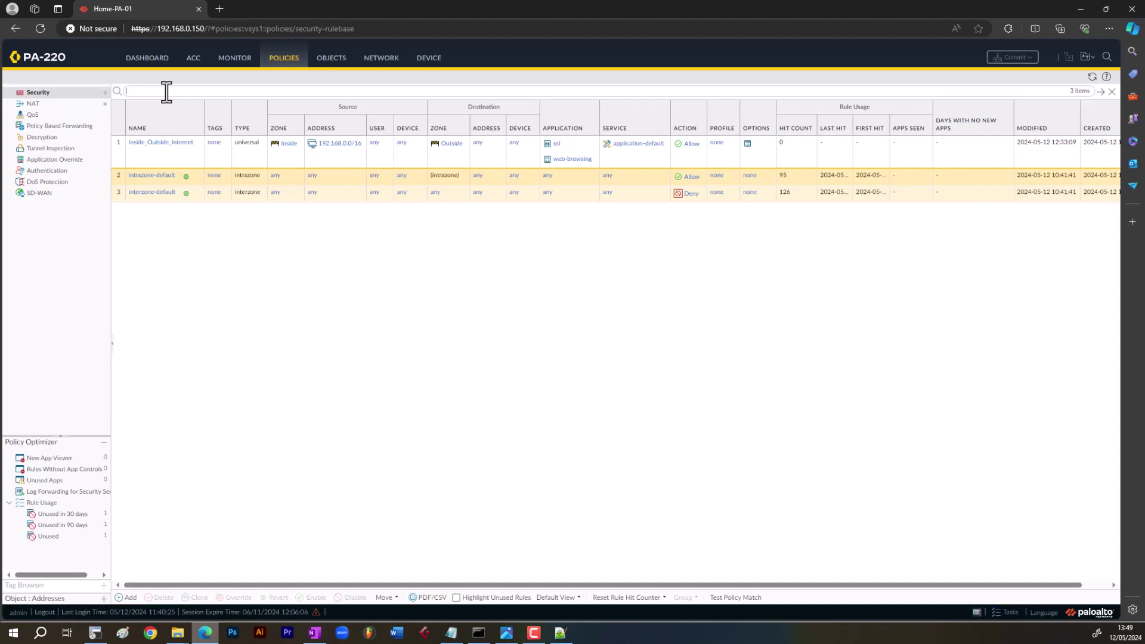
- Switch between the Traffic logs and Policies, ending on the Security rulebase
left_click(230, 59)
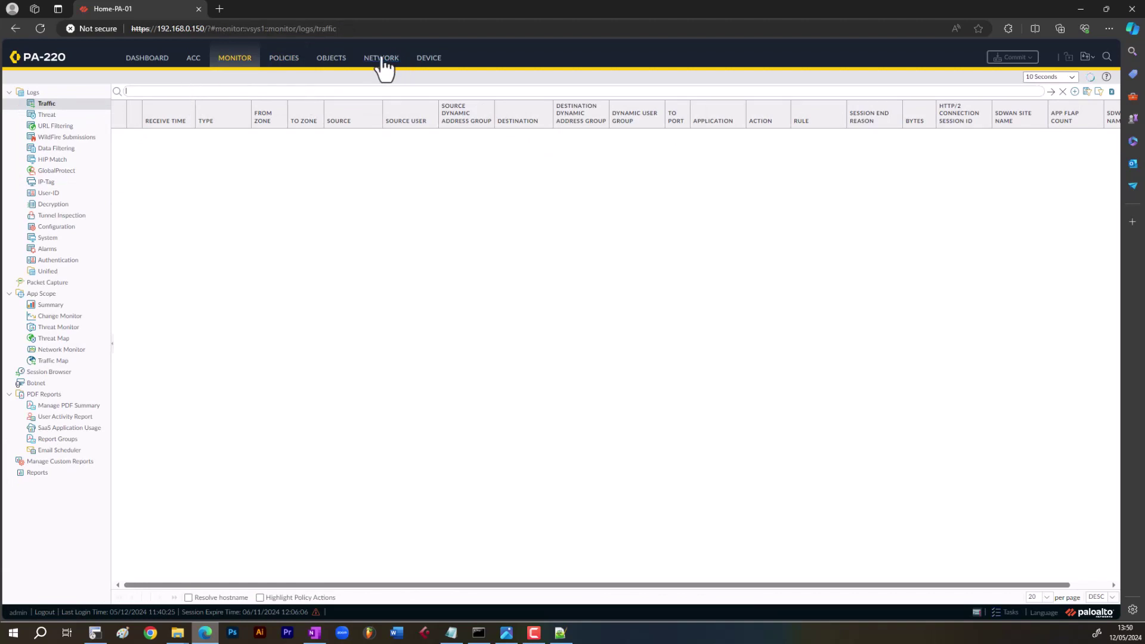
left_click(284, 62)
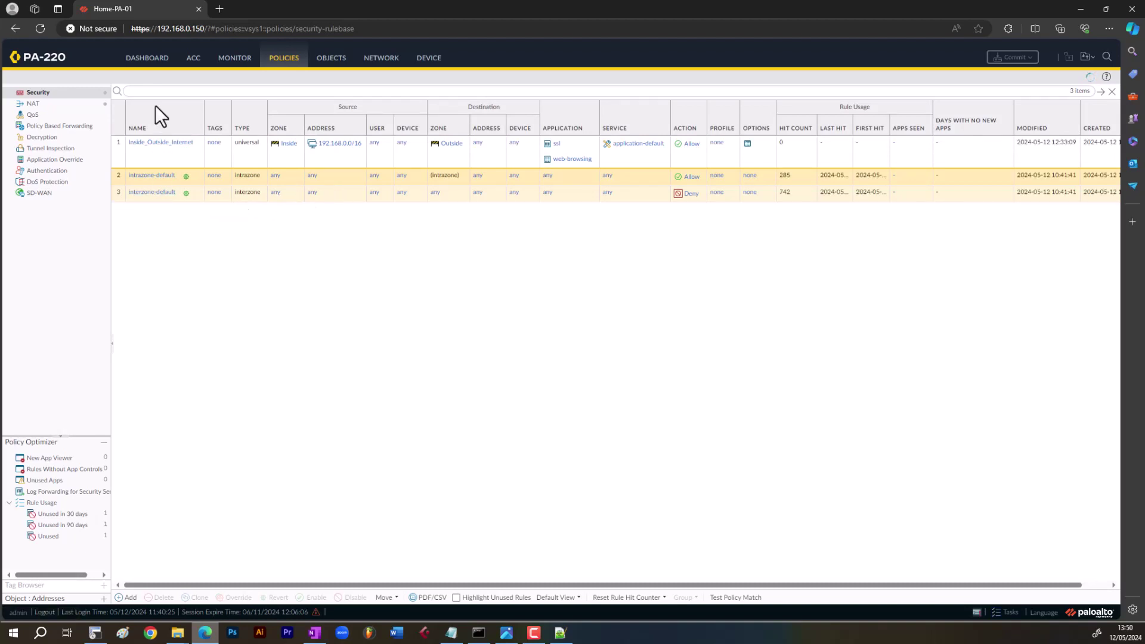
left_click(235, 59)
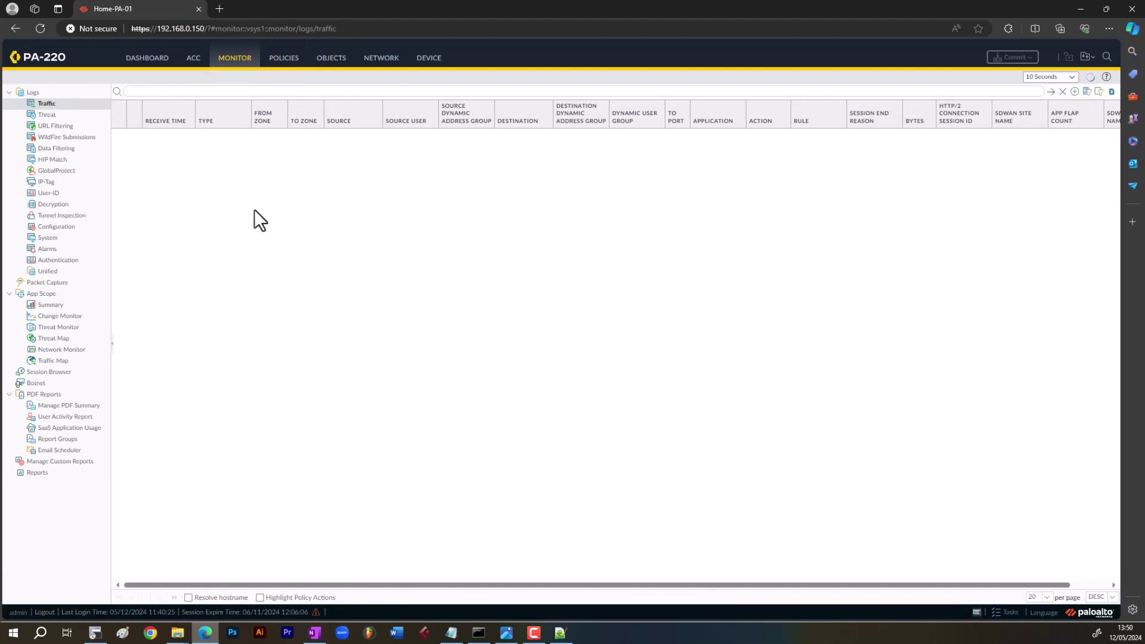
left_click(285, 61)
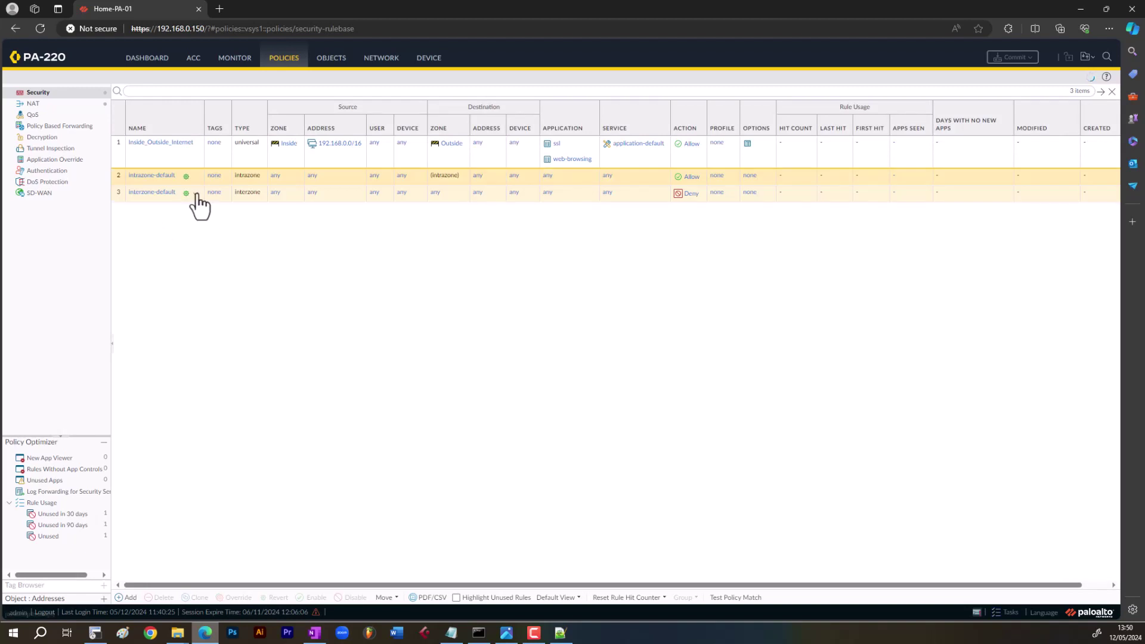
- Override interzone-default and enable Log at Session End, keeping its Deny action
left_click(152, 192)
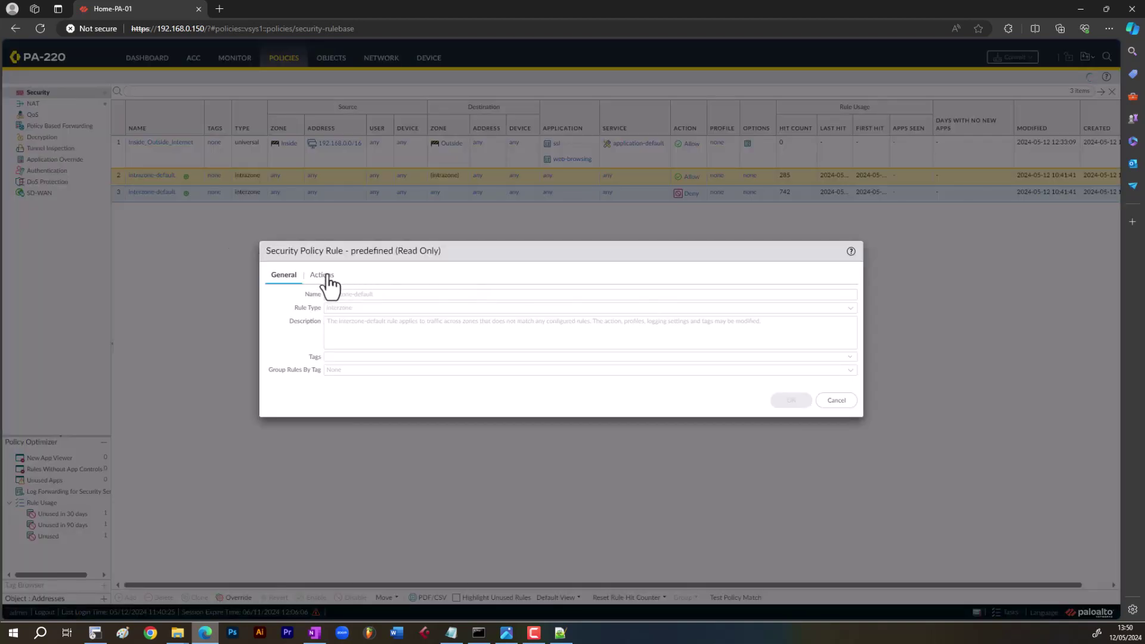
left_click(322, 275)
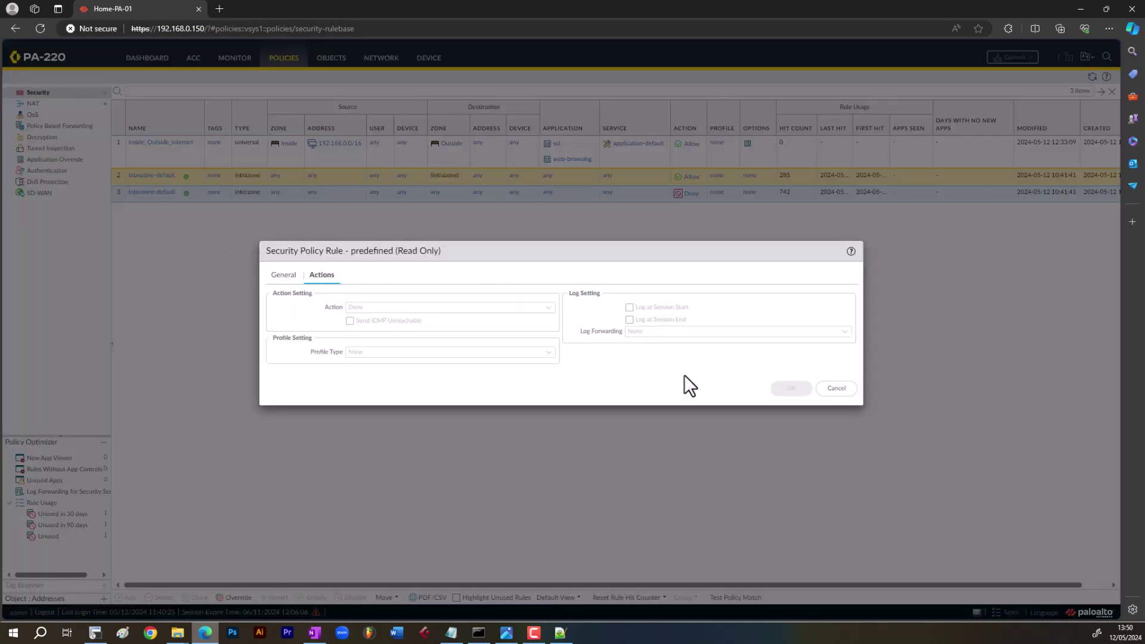
left_click(841, 390)
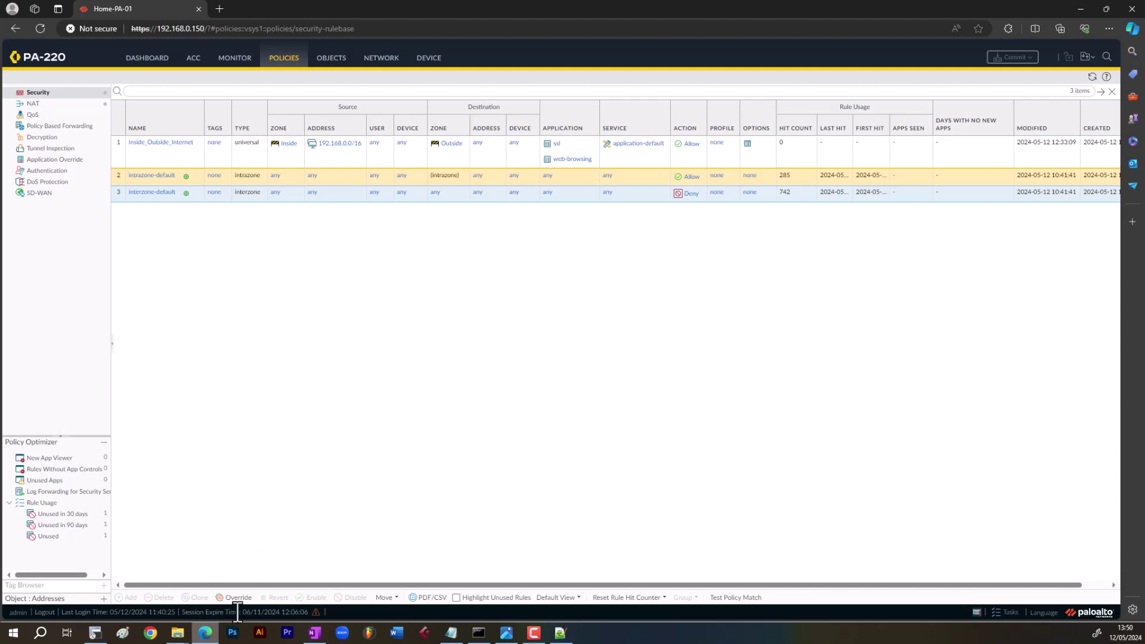
left_click(240, 597)
left_click(334, 261)
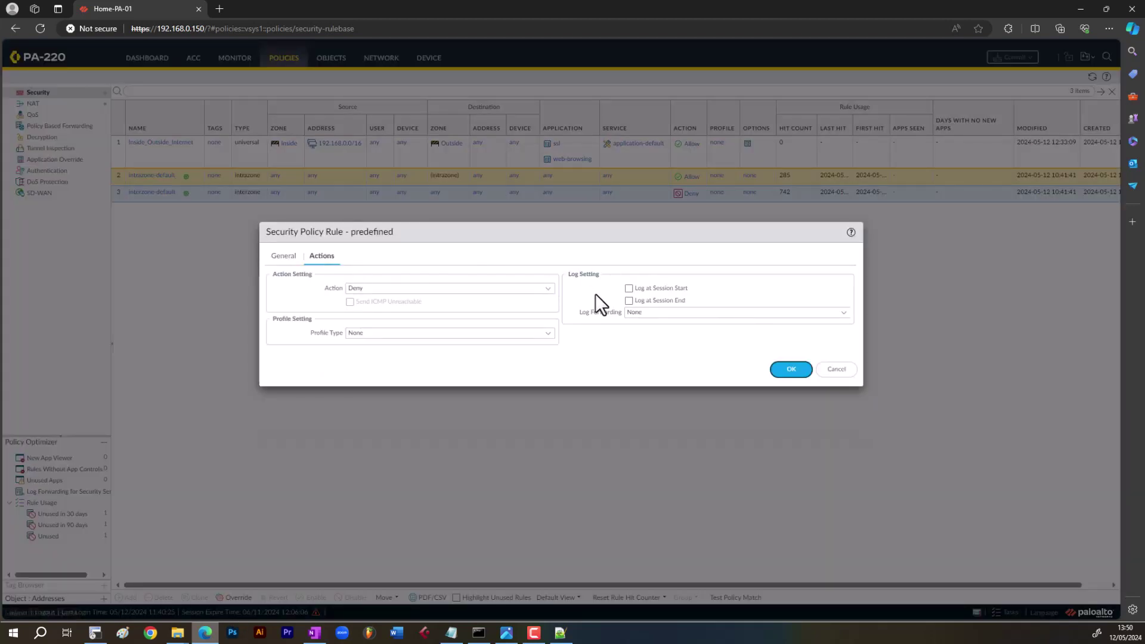
left_click(629, 301)
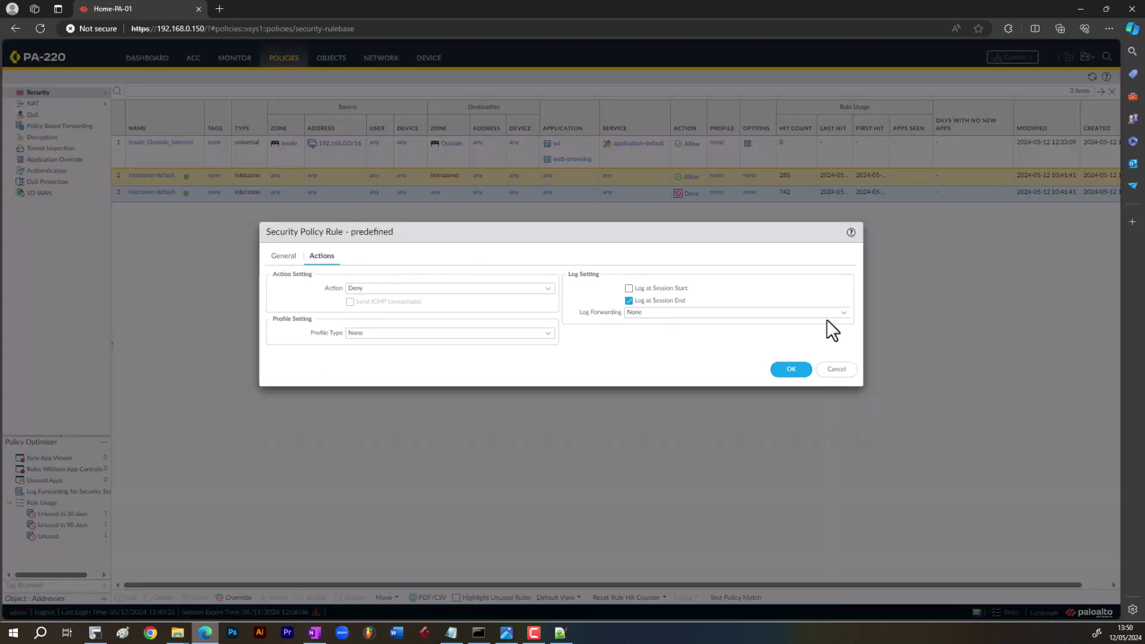
left_click(791, 369)
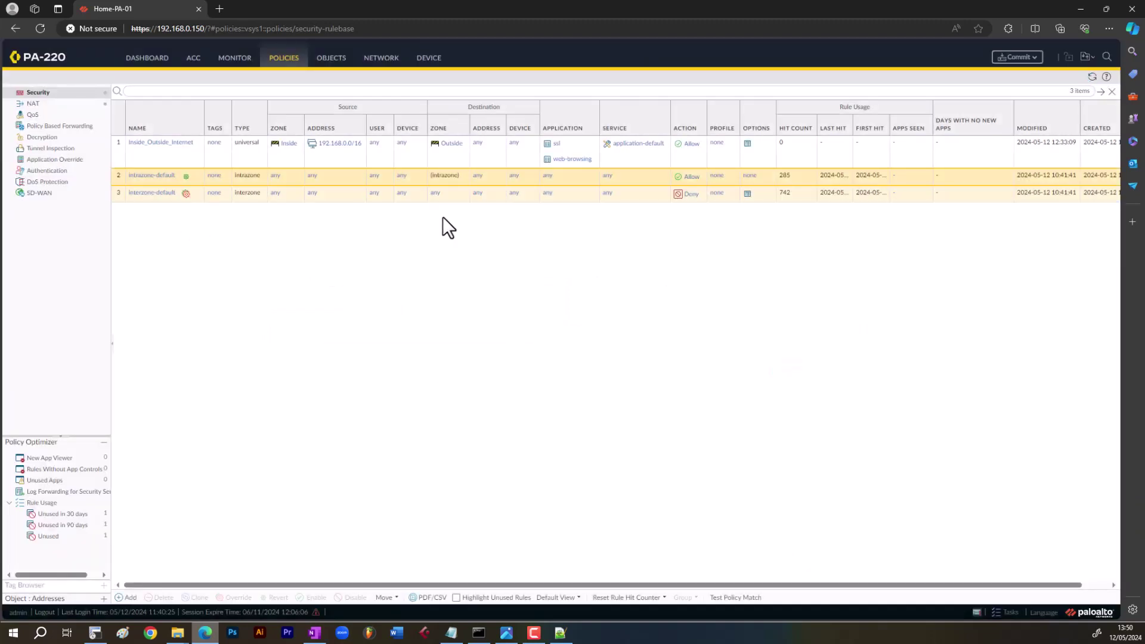
- Adjust the rule table columns to fit the full hit dates
left_click(812, 131)
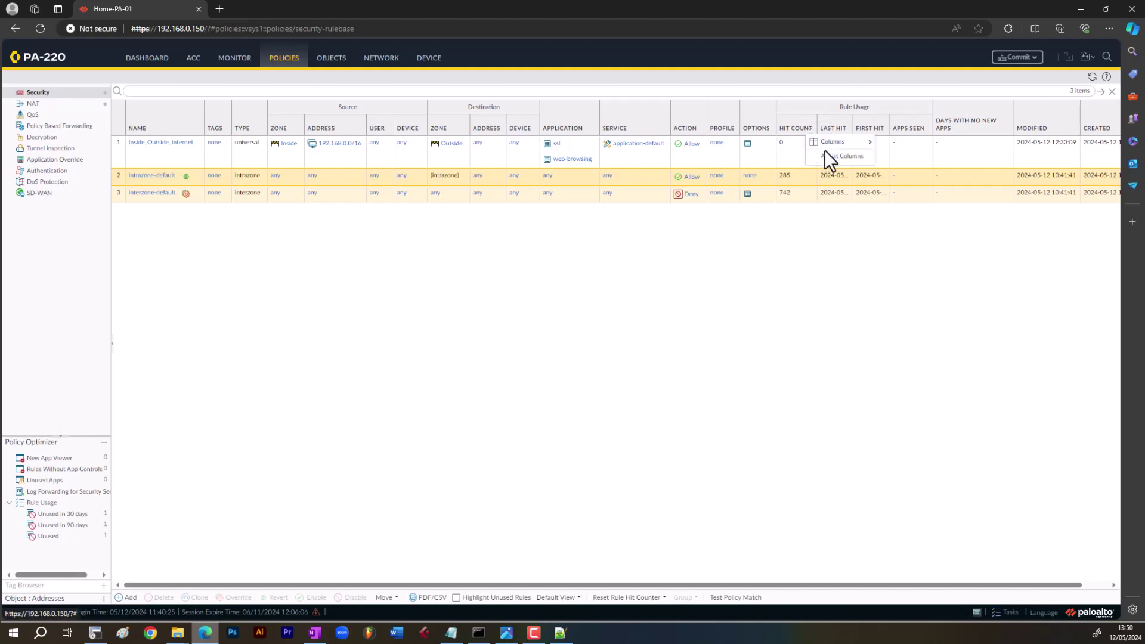
left_click(826, 155)
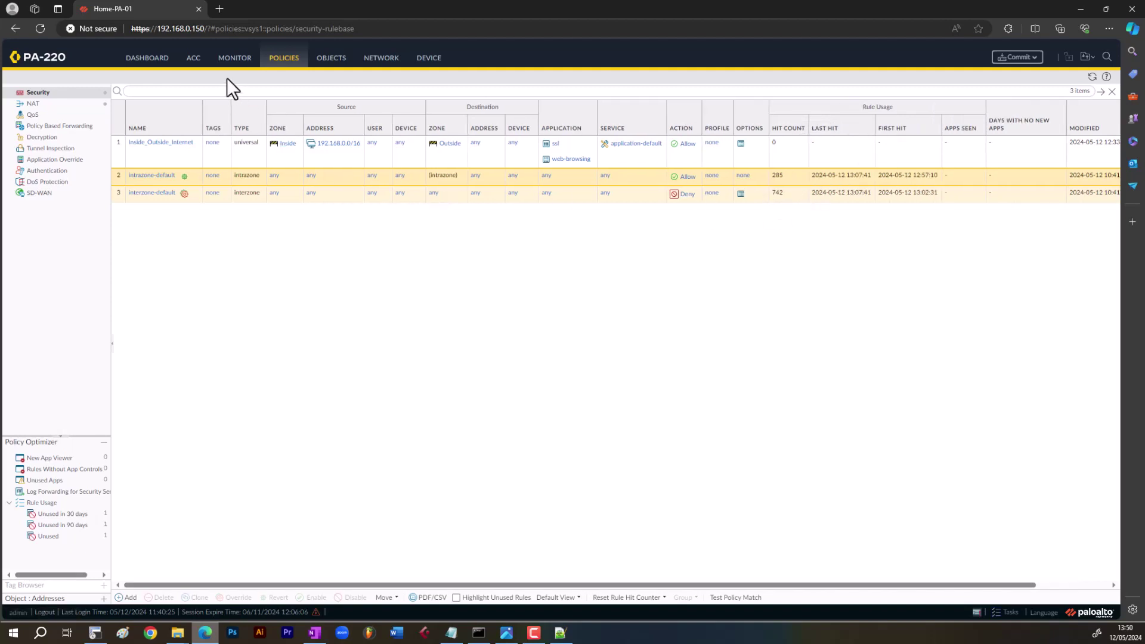
left_click(232, 61)
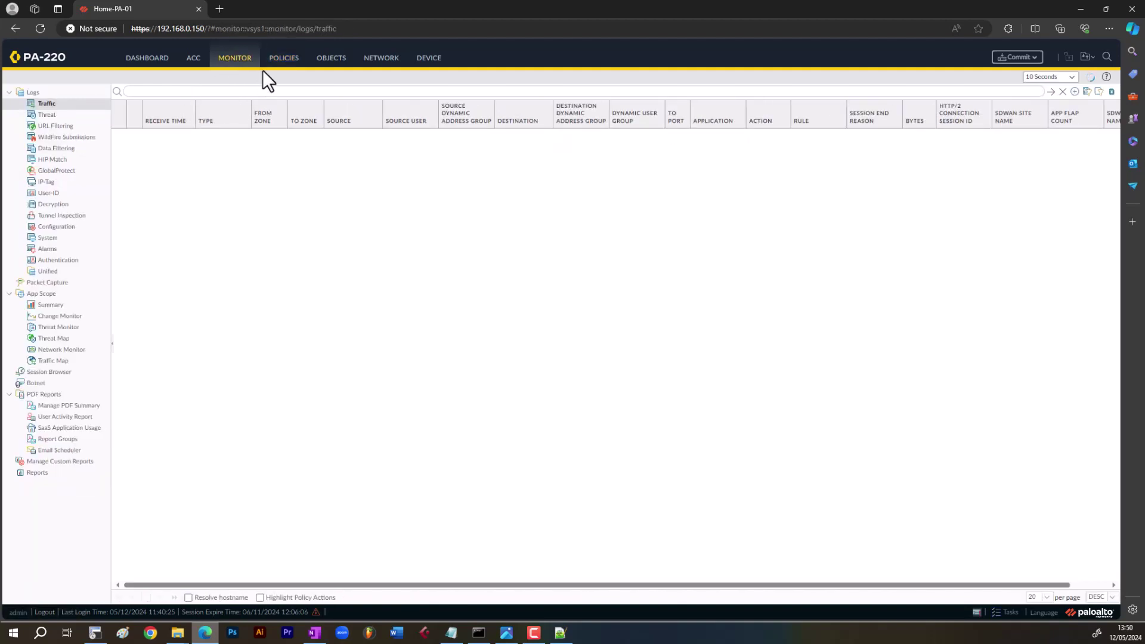
- Open Inside_Outside_Internet and add DMZ as a source zone alongside Inside
left_click(287, 61)
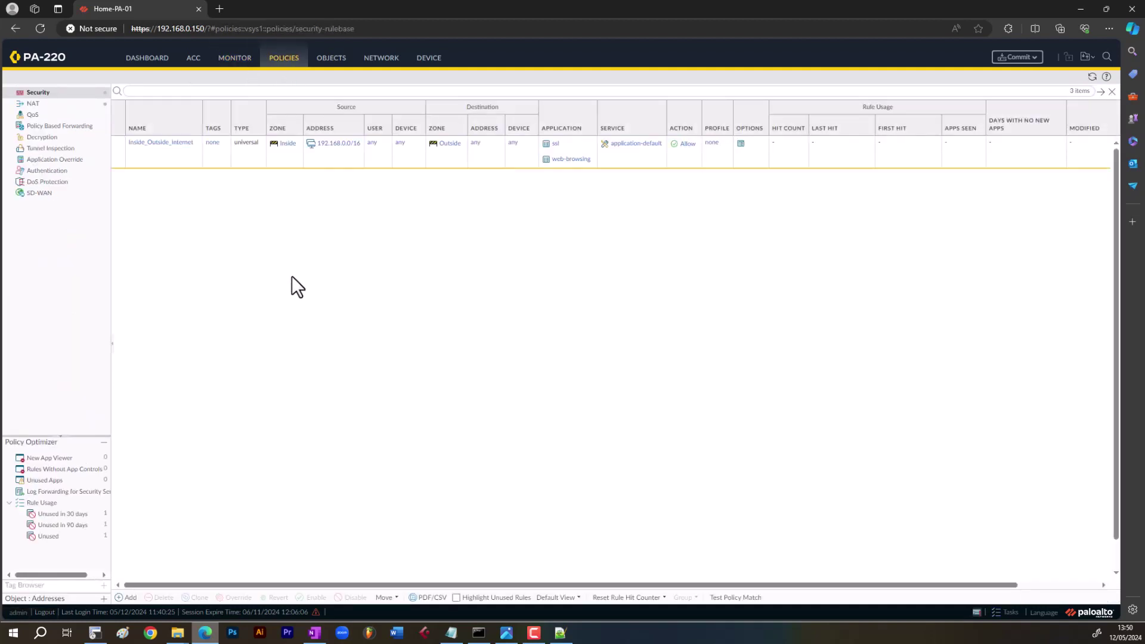
left_click(157, 144)
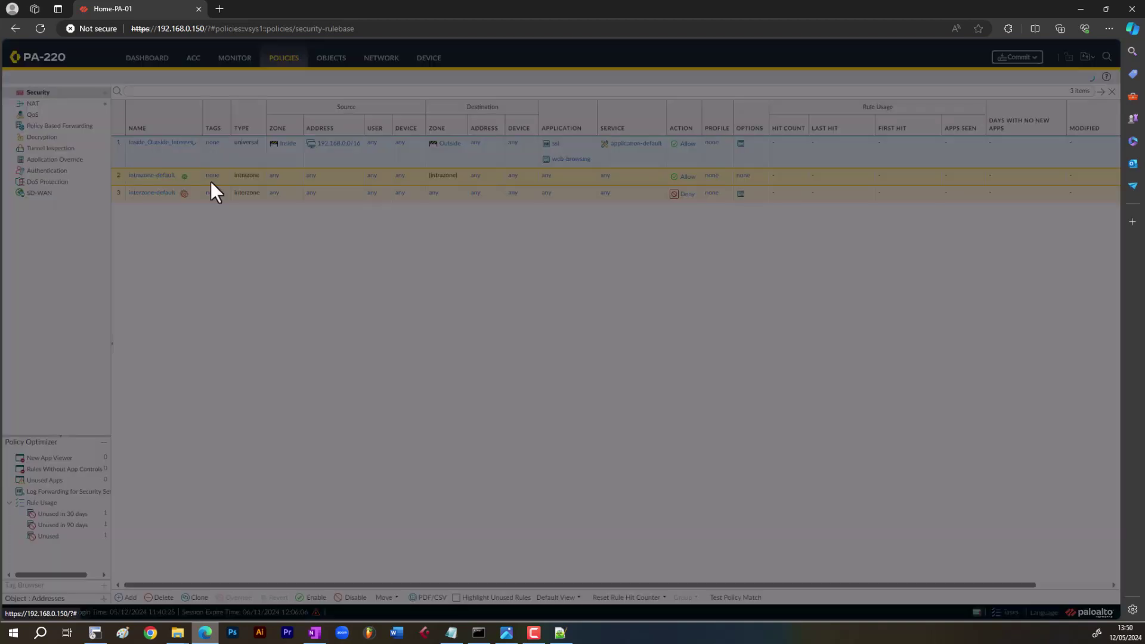
left_click(320, 256)
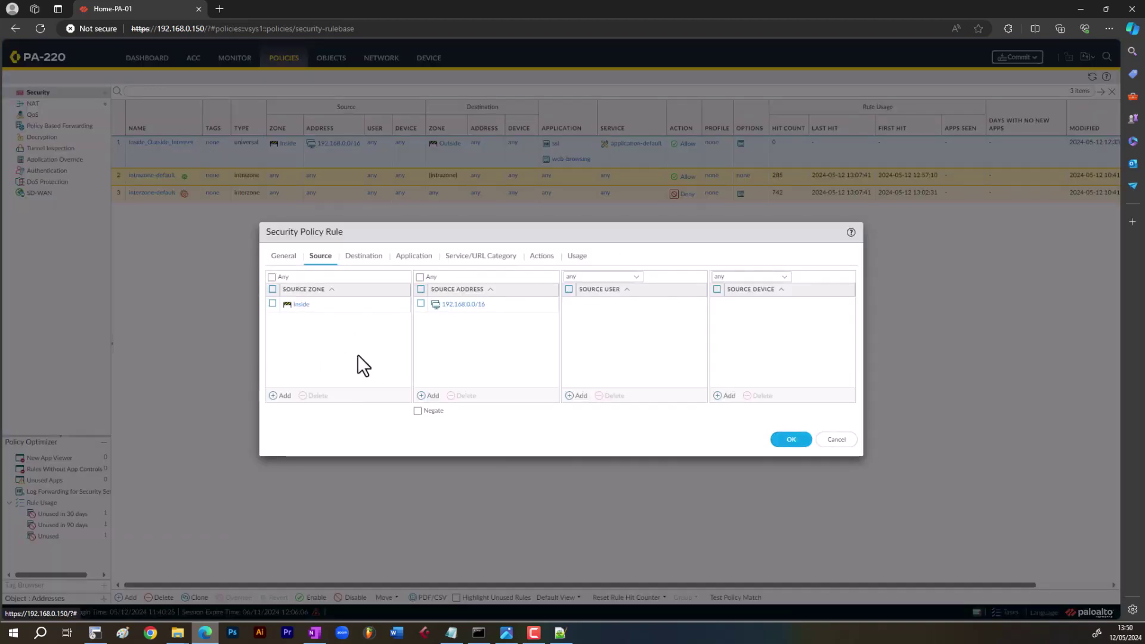
left_click(280, 396)
type("mz")
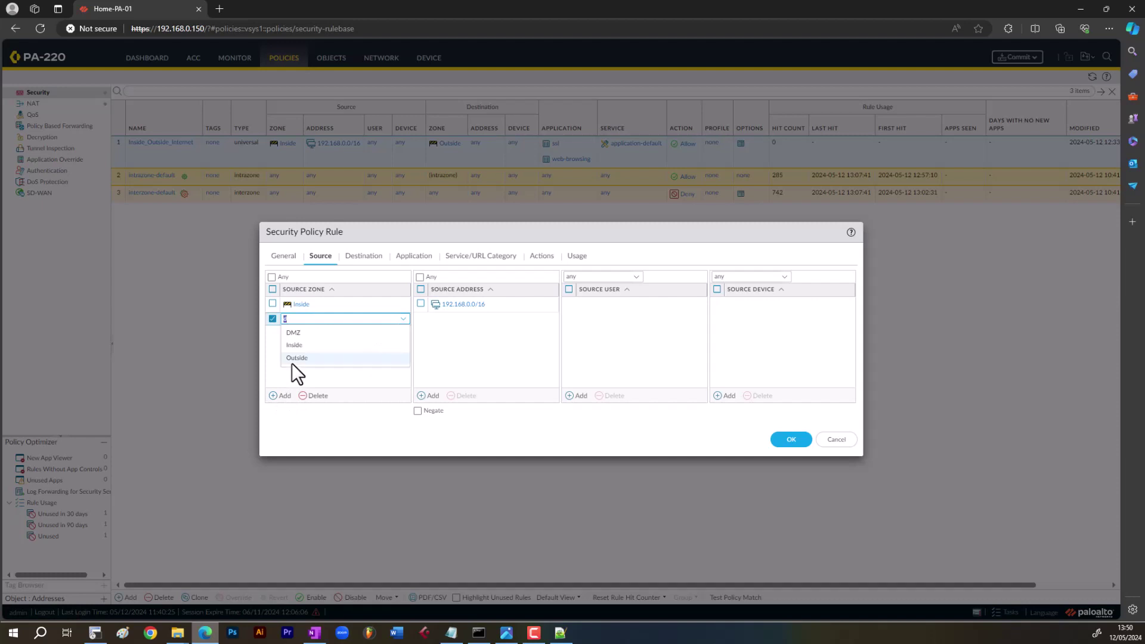
key("BackSpace")
key("BackSpace")
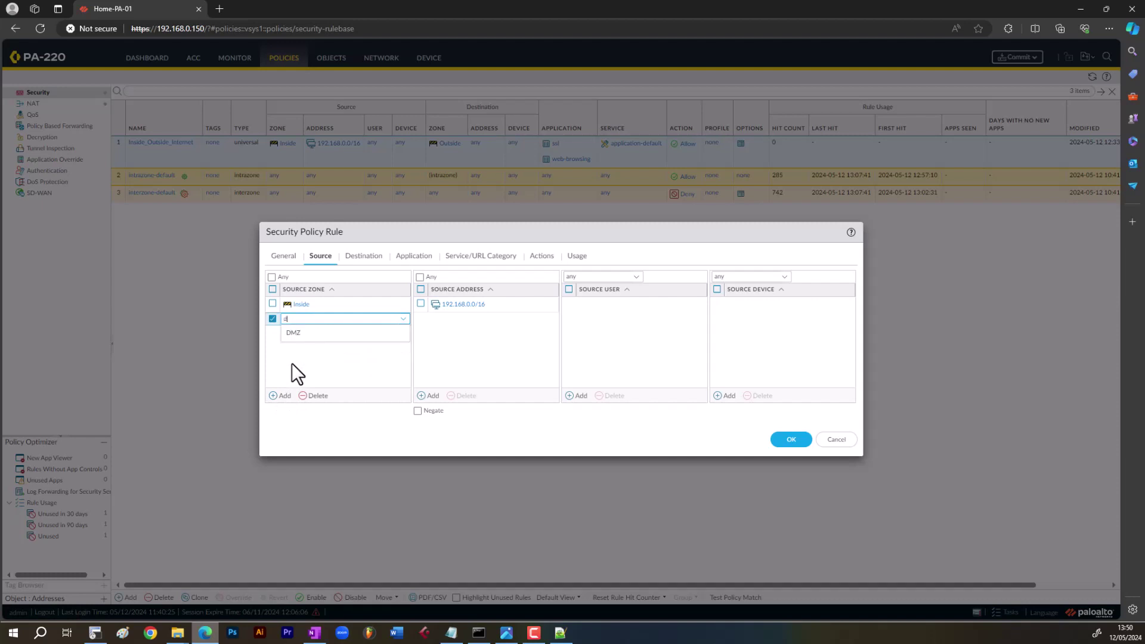
type("dmz")
left_click(309, 335)
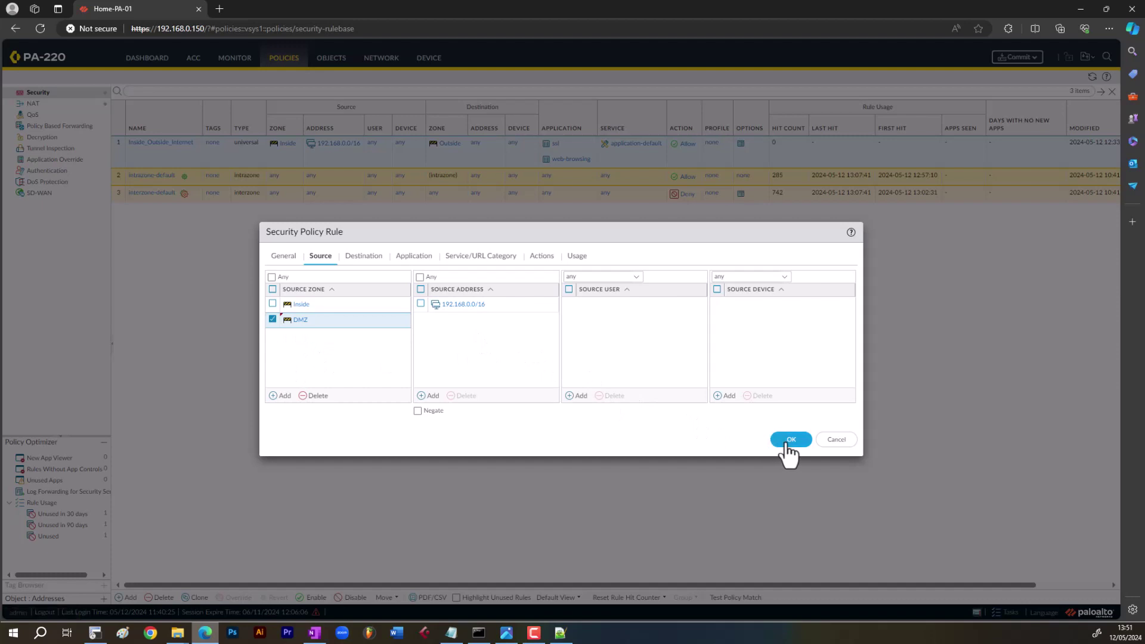
- Add dns to the rule's applications alongside ssl and web-browsing
left_click(363, 256)
left_click(281, 396)
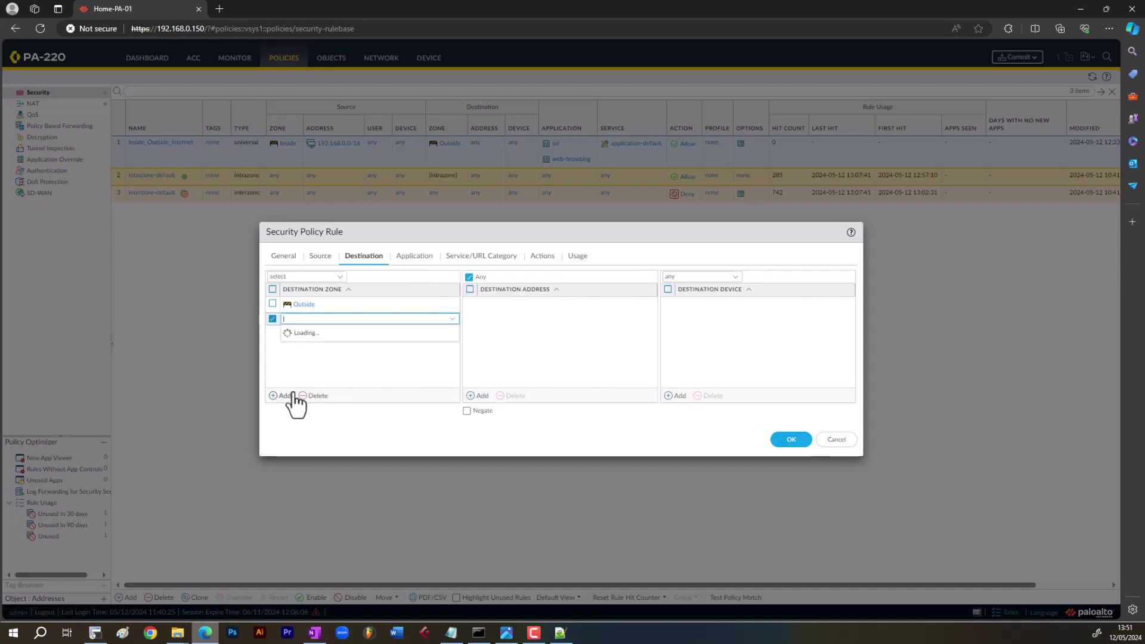
left_click(405, 257)
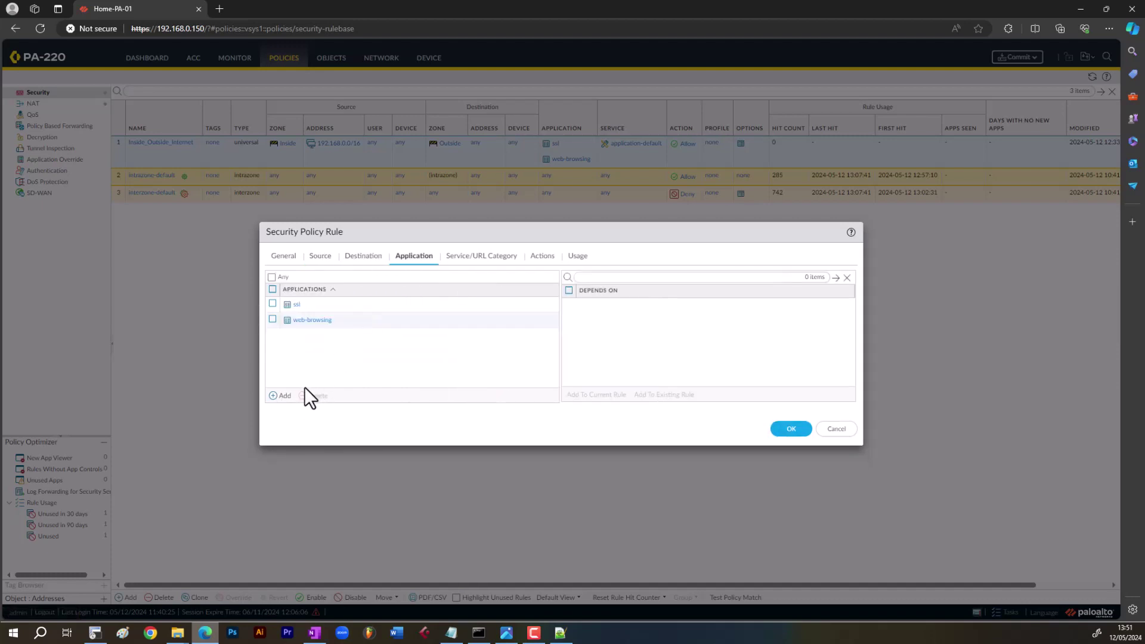
type("dnzs")
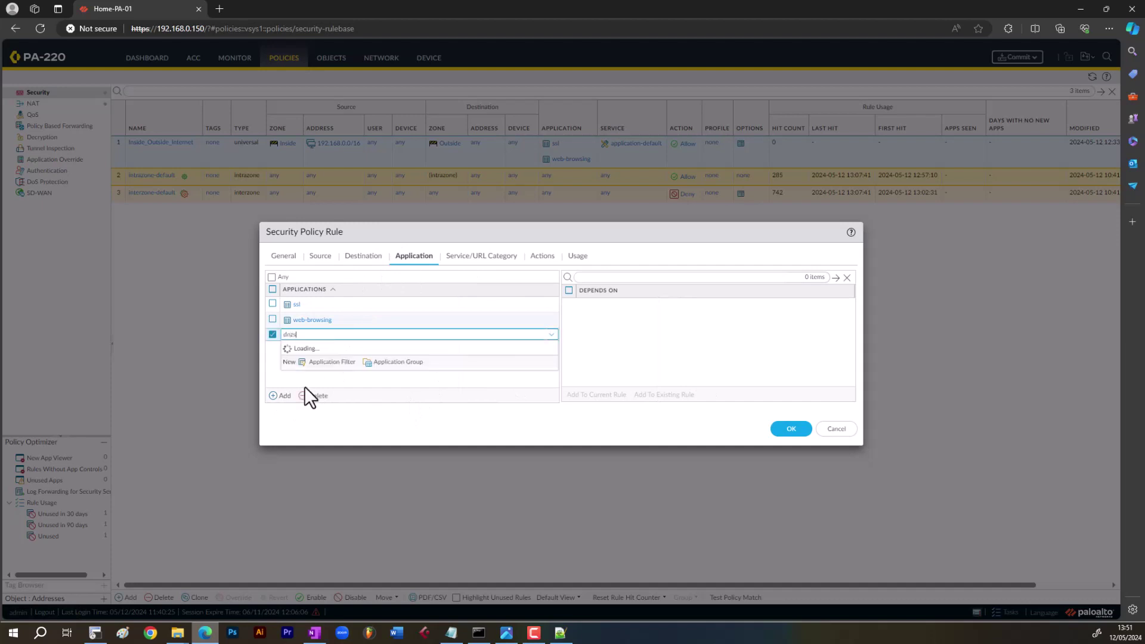
key("BackSpace")
key("BackSpace")
type("s")
left_click(316, 367)
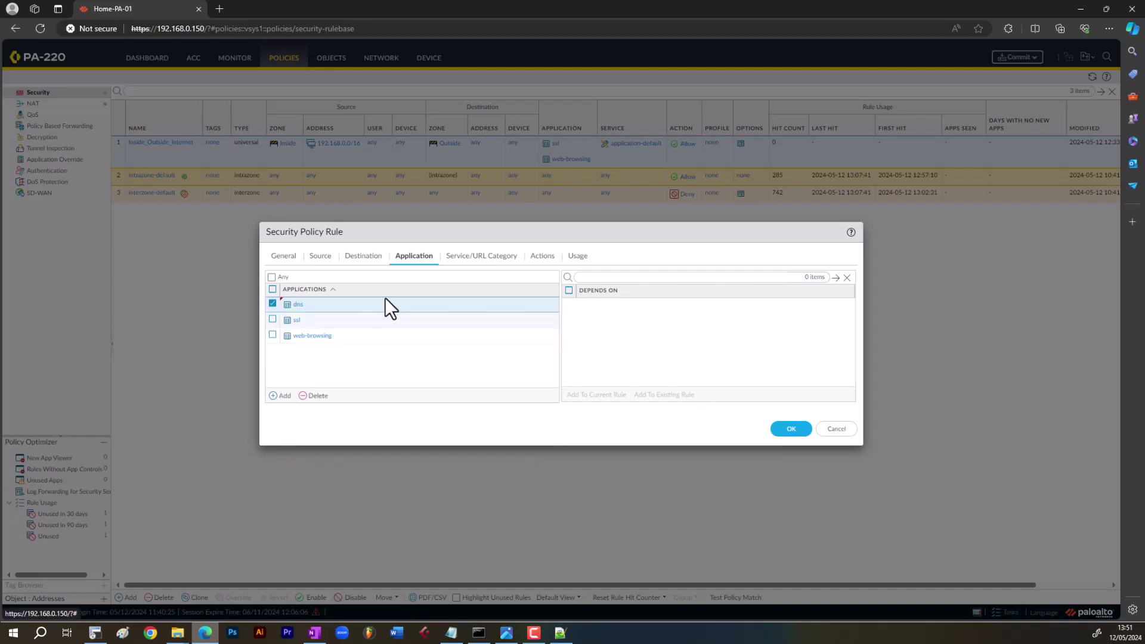
- Review the rule's destination, source and general settings, then save with OK
left_click(360, 256)
left_click(322, 256)
left_click(284, 256)
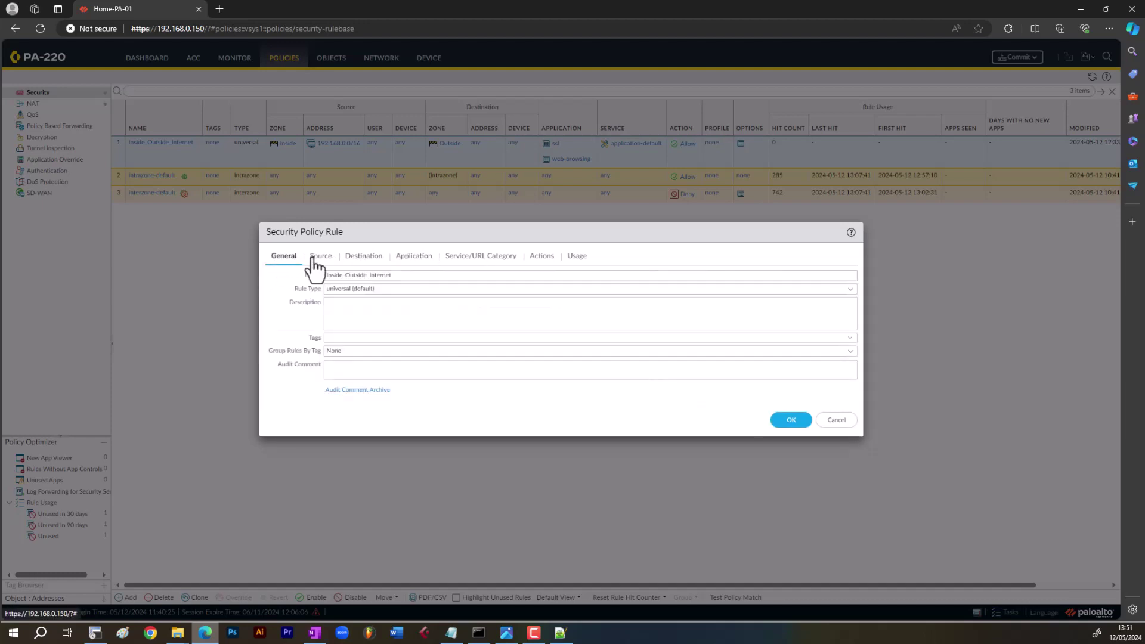
left_click(320, 256)
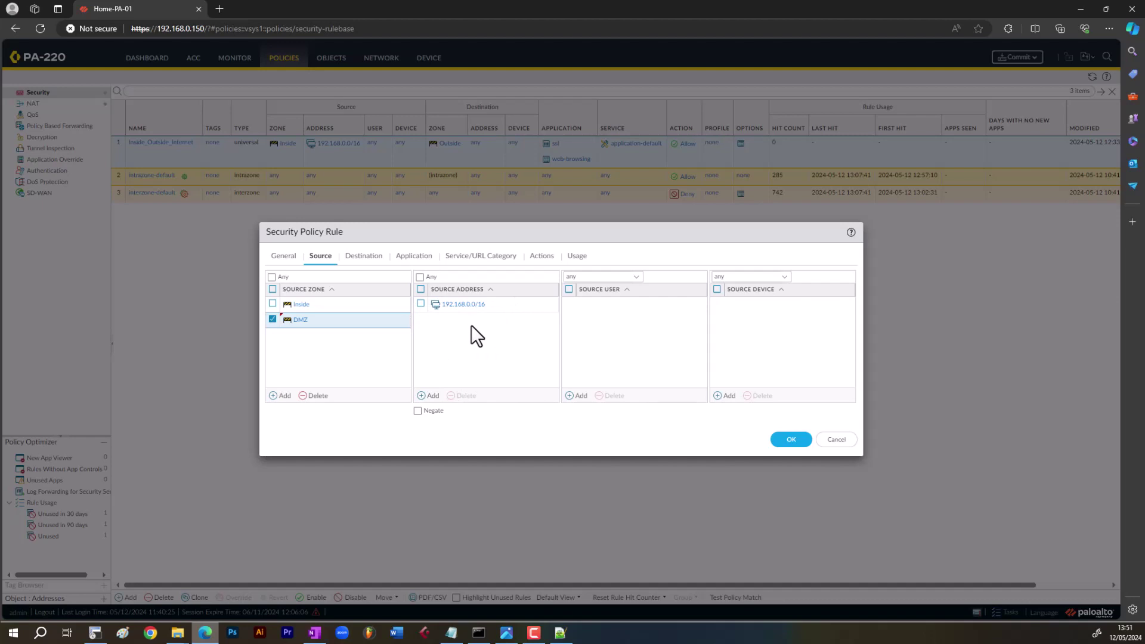
left_click(788, 442)
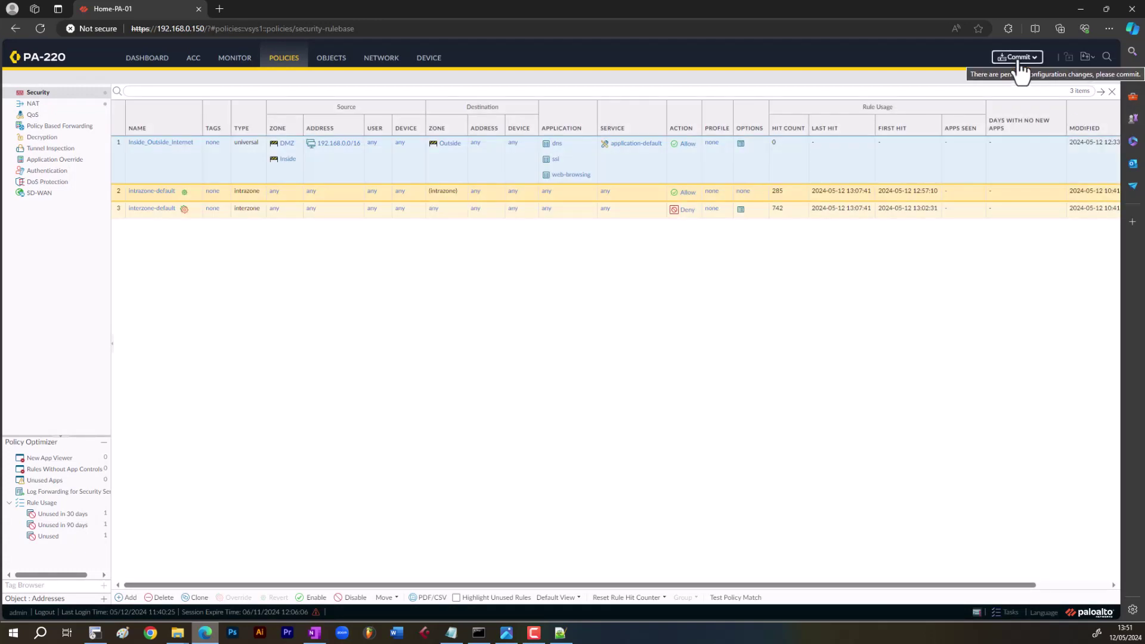
- Refresh the security rulebase hit counts with the interzone-default rule selected
left_click(672, 210)
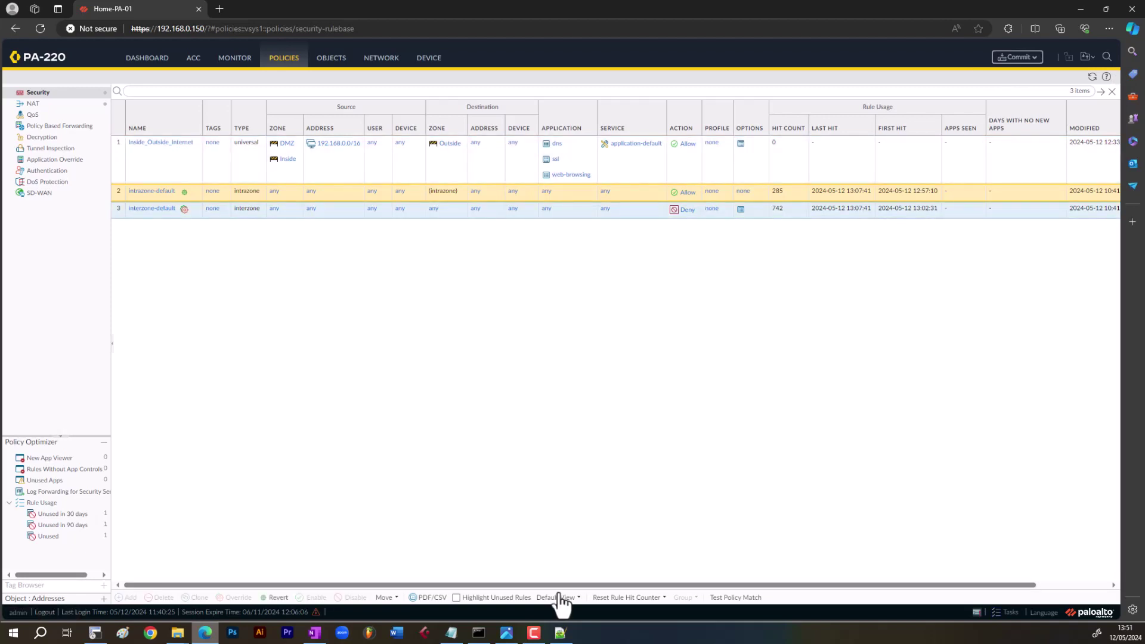
mouse_move(652, 597)
left_click(1091, 78)
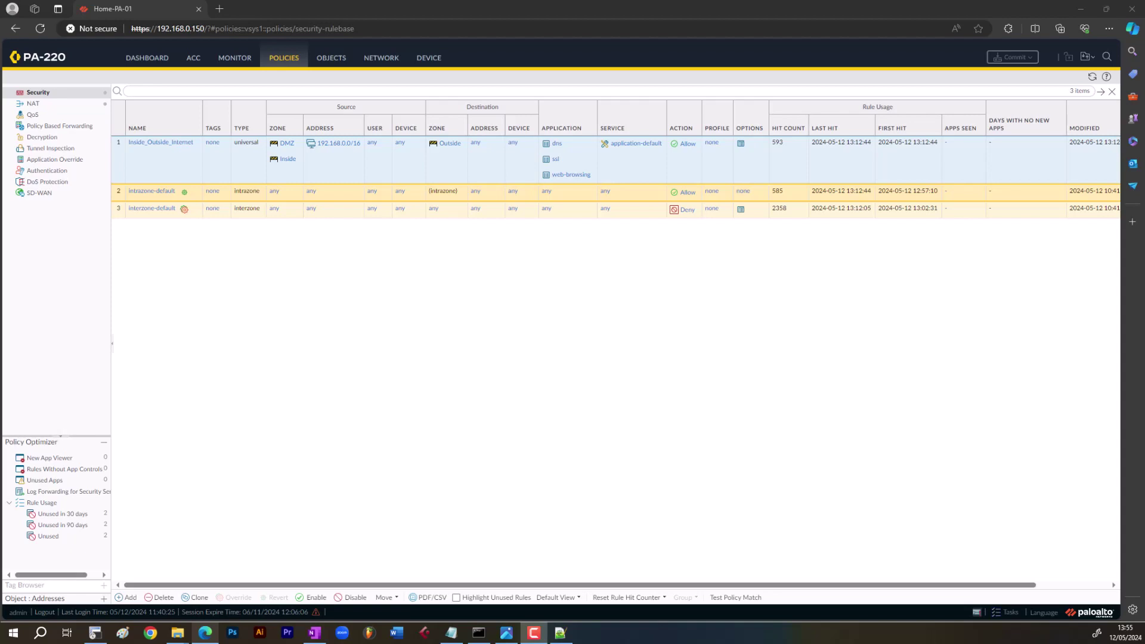
- Confirm interzone-default logs at session end, then bring up the Traffic log
left_click(629, 212)
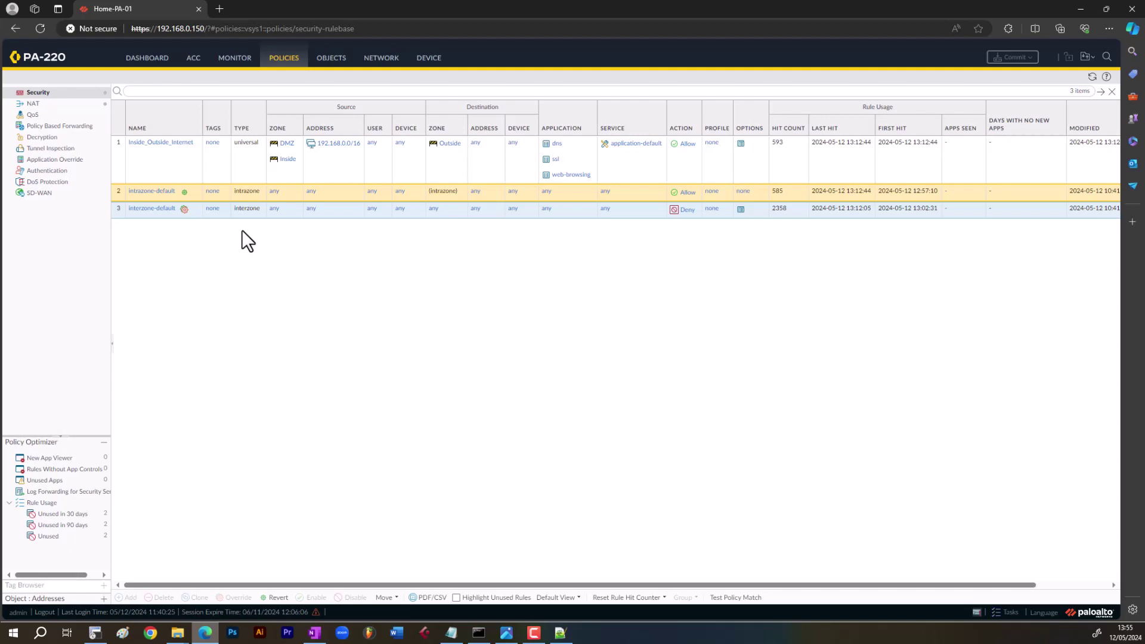
left_click(153, 209)
left_click(322, 255)
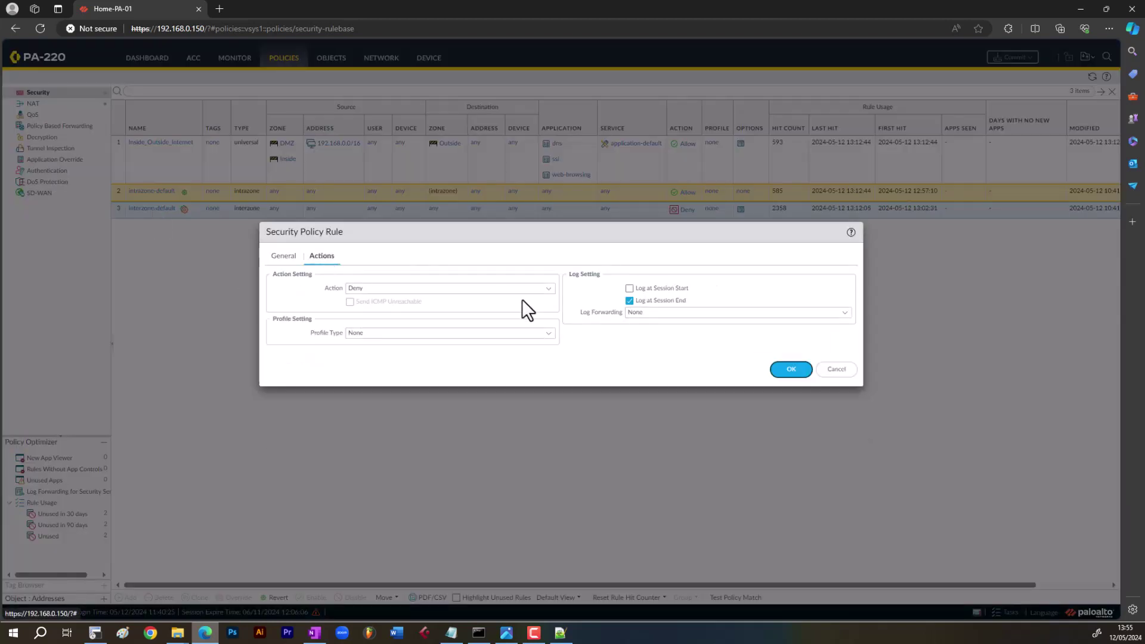
left_click(805, 372)
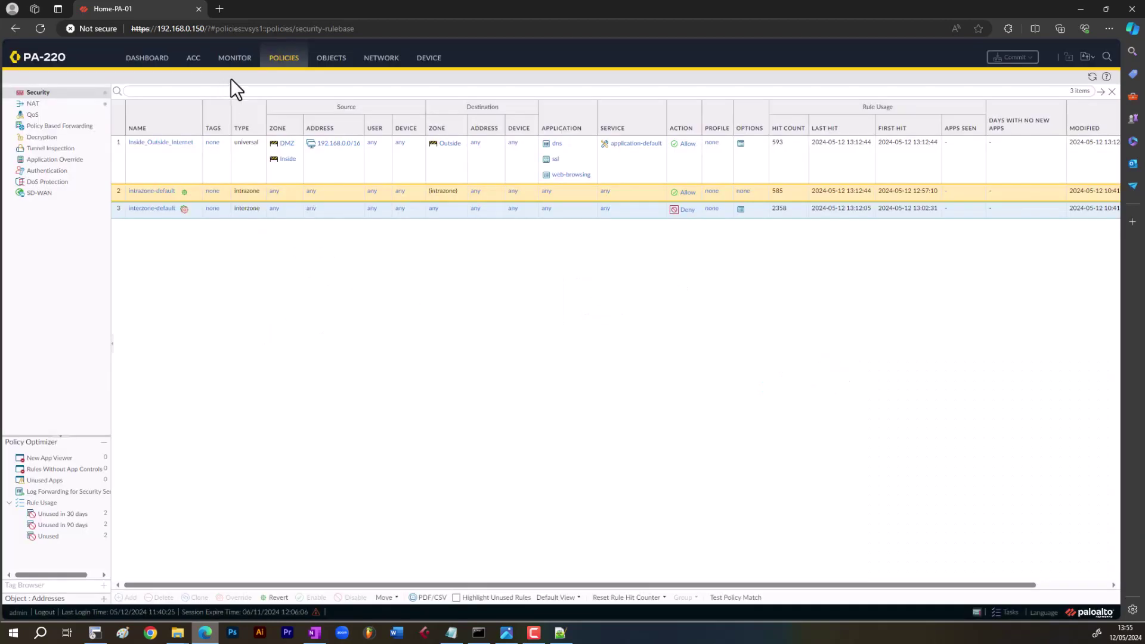
left_click(236, 59)
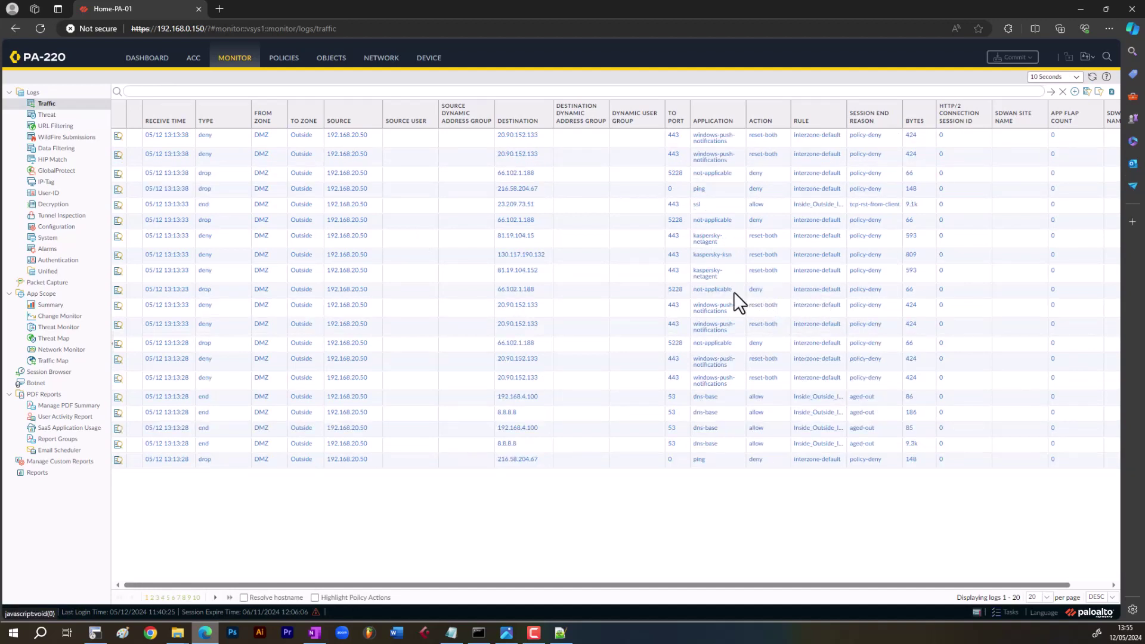
- Select the dropped 66.102.1.188 session and fit all traffic log columns to their contents
left_click(647, 289)
left_click(644, 203)
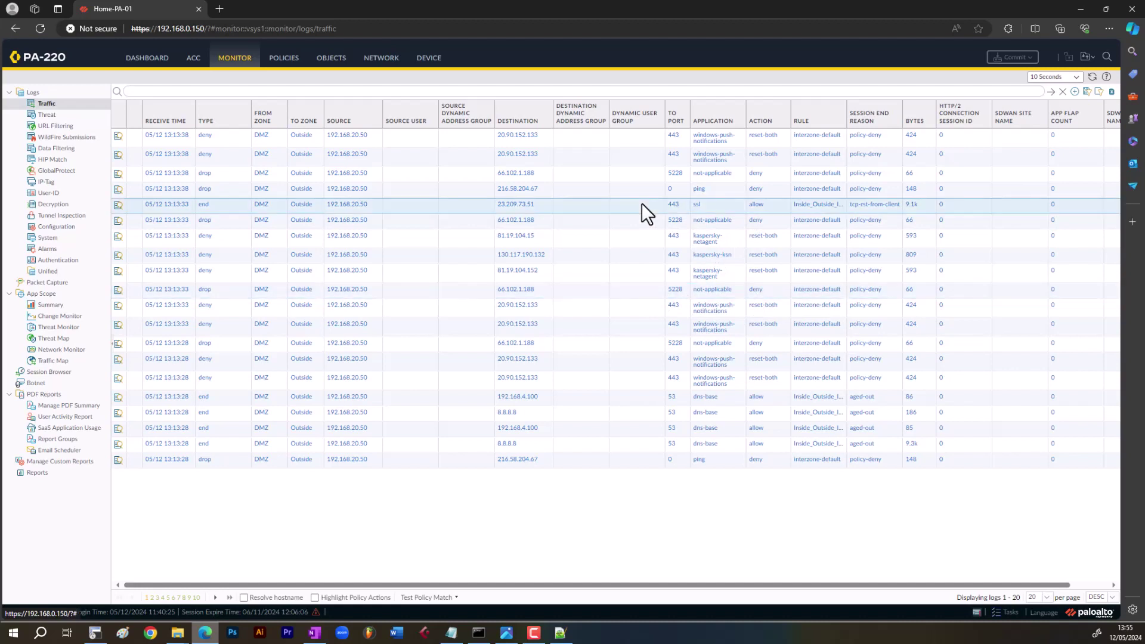
left_click(841, 122)
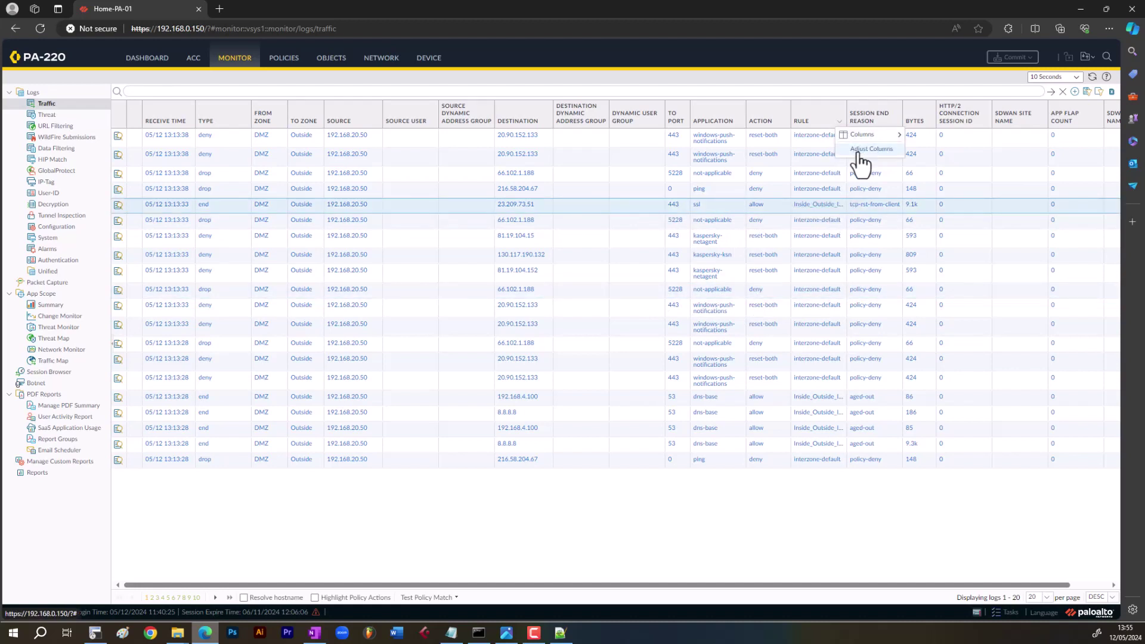
left_click(869, 149)
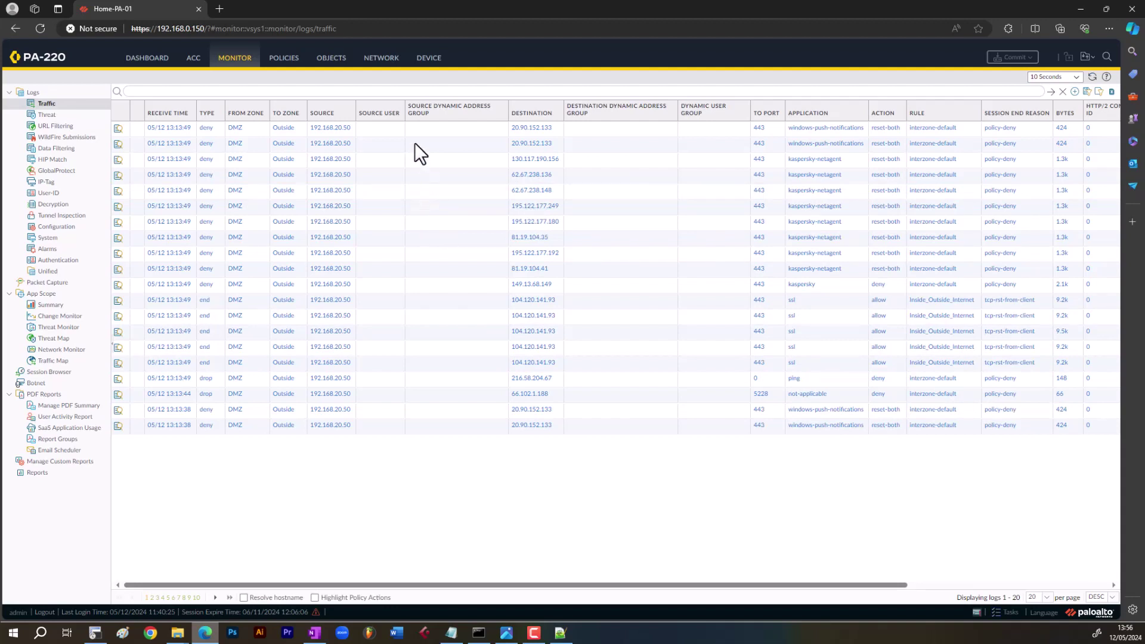
- Add the NAT Applied column to the traffic log, then go to Device settings
left_click(397, 117)
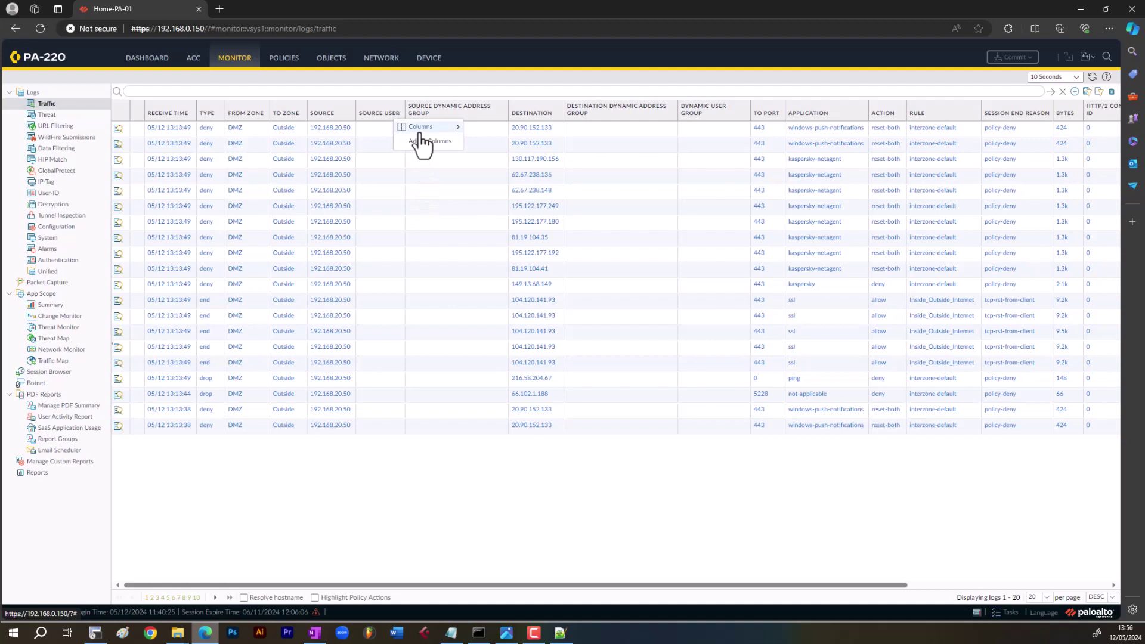
mouse_move(420, 132)
left_click(527, 613)
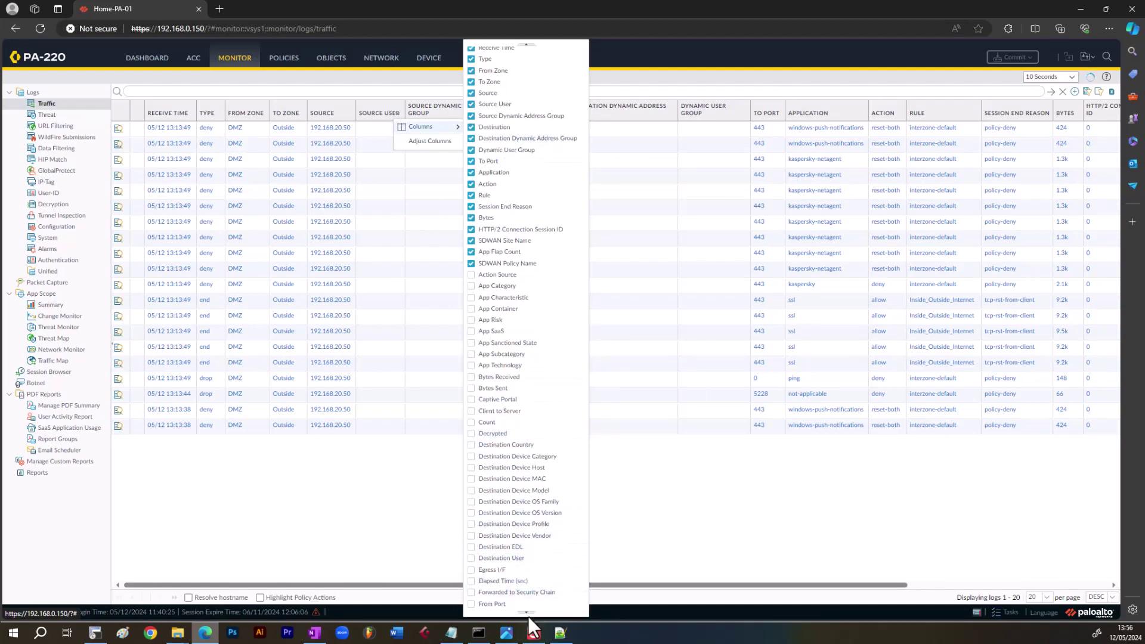
scroll(527, 613, "down", 5)
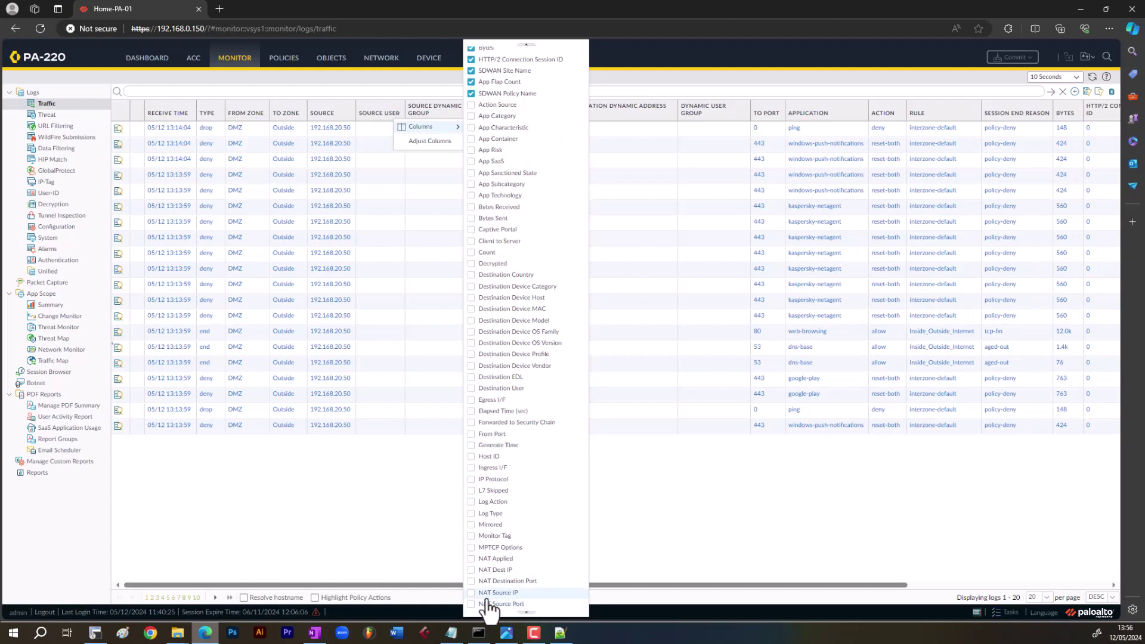
left_click(477, 558)
left_click(437, 535)
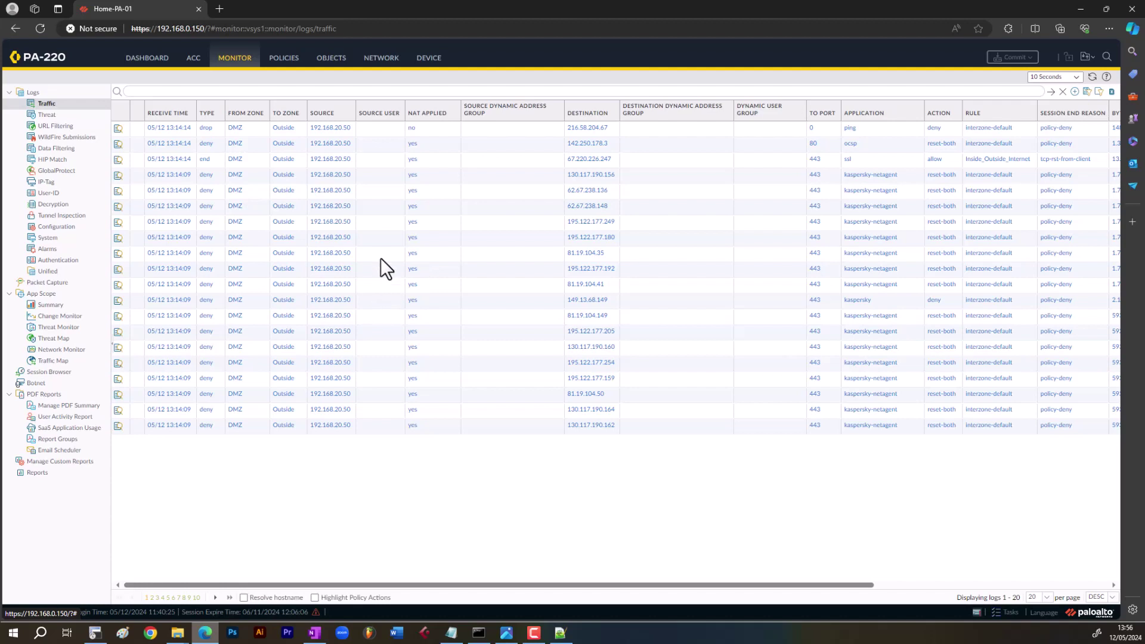
left_click(430, 62)
- On Device > Software, dismiss the no-update error, check for versions, then open Dynamic Updates
scroll(75, 501, "down", 5)
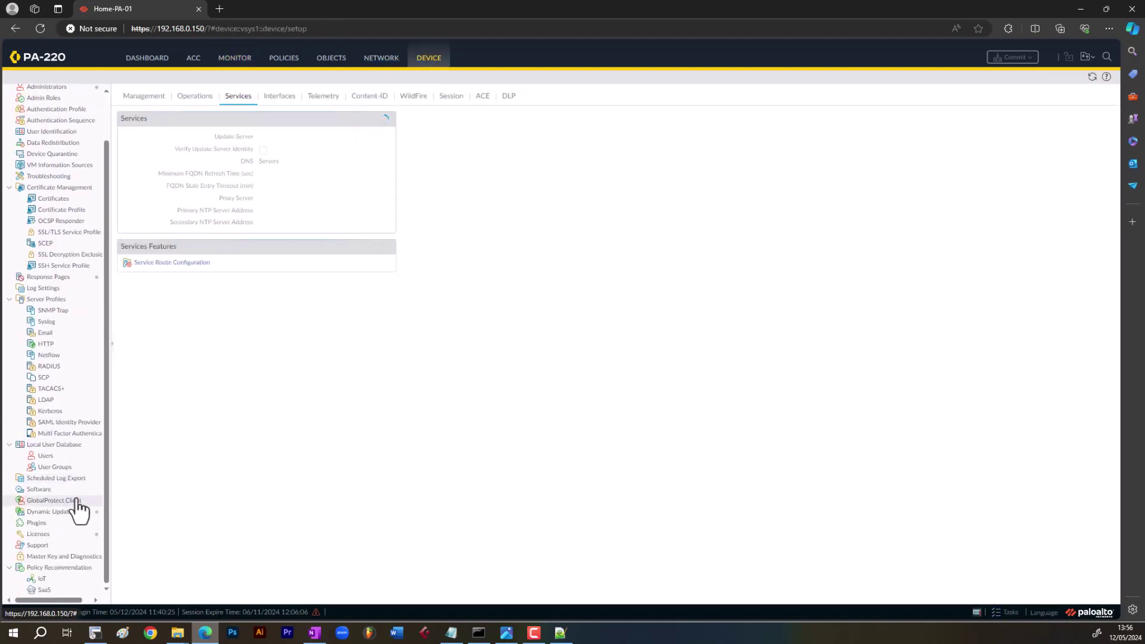
left_click(42, 489)
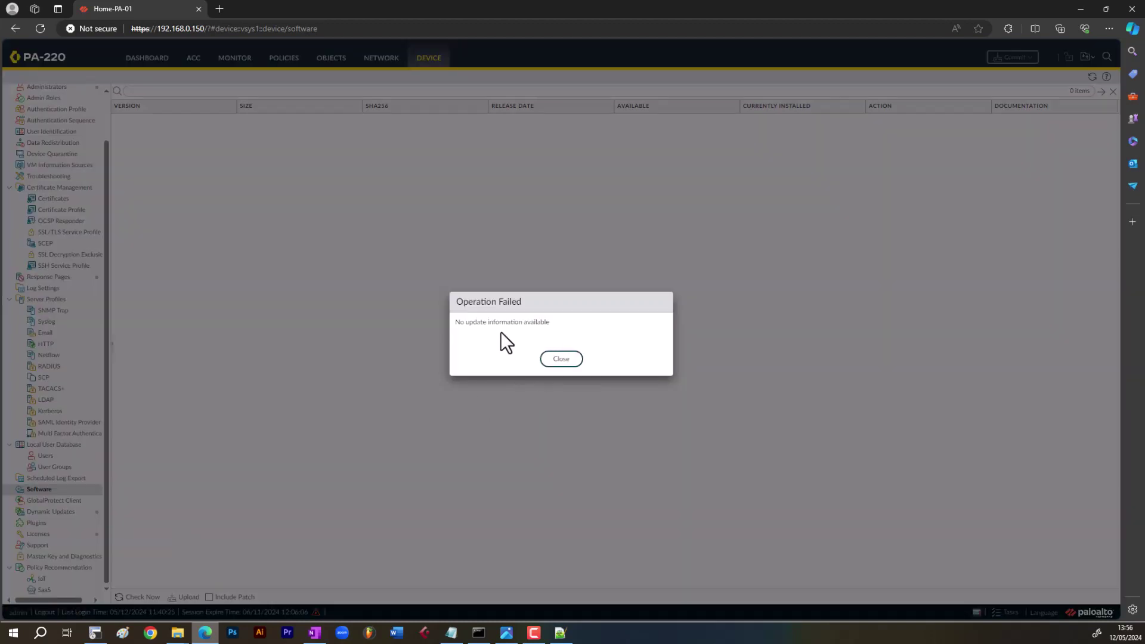
left_click(560, 358)
left_click(141, 597)
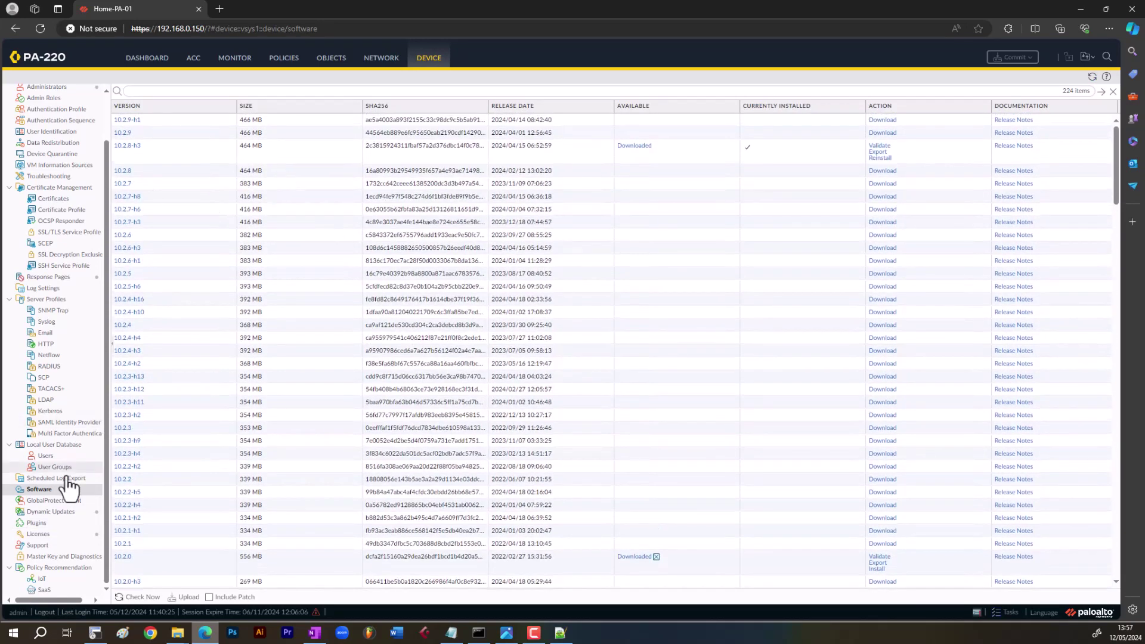
left_click(51, 511)
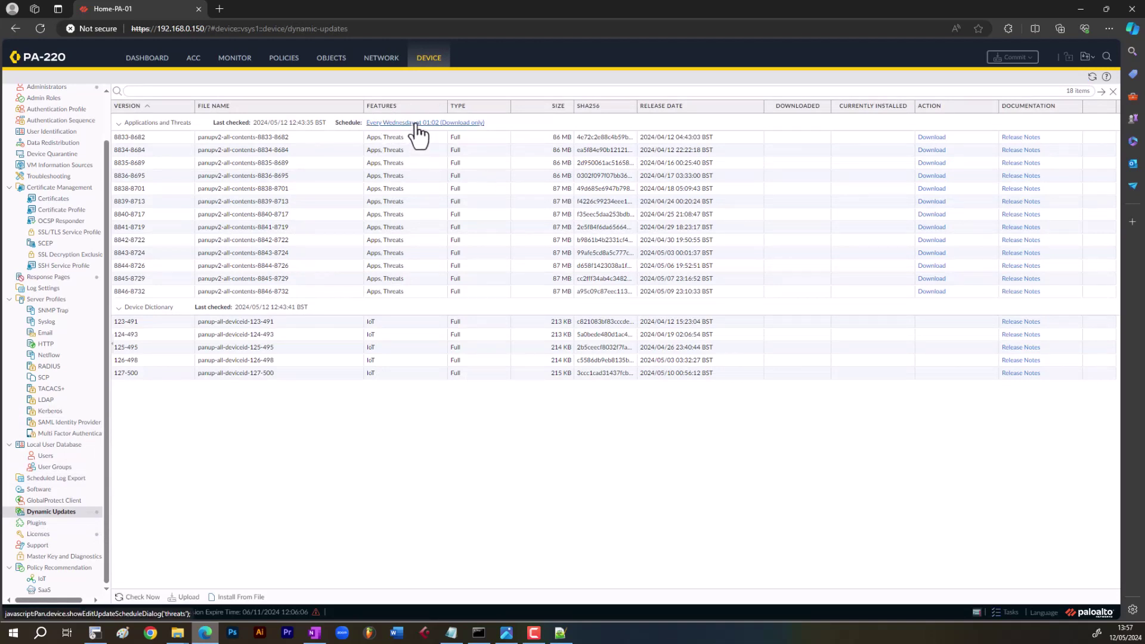
- Change the Applications and Threats schedule to download-and-install, check for new content, then view Network interfaces
left_click(454, 123)
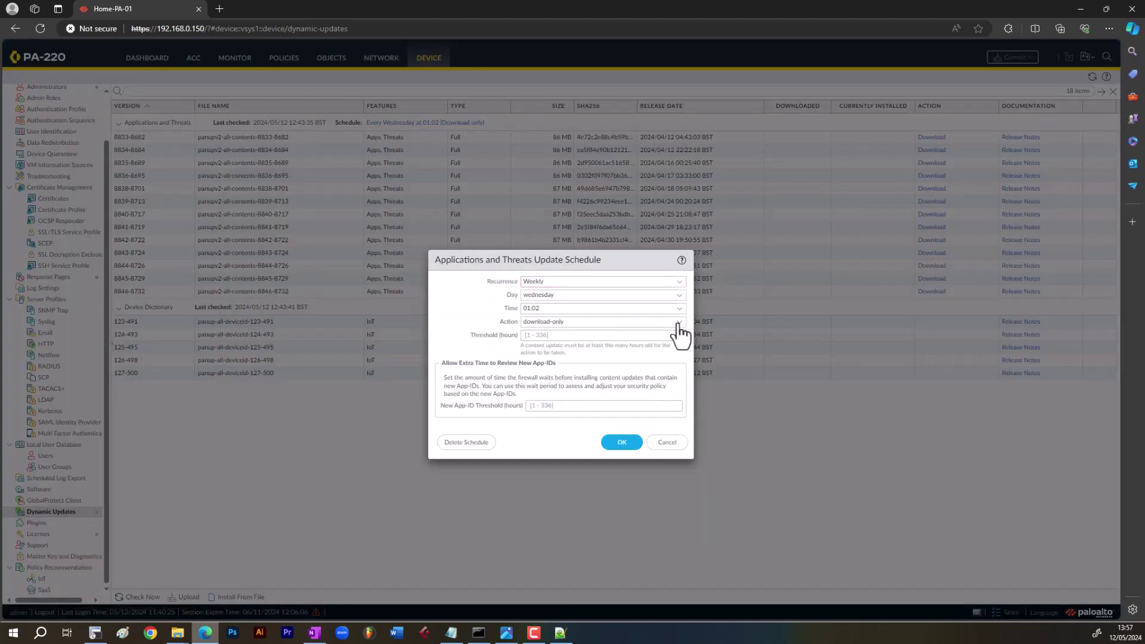
left_click(678, 322)
left_click(560, 361)
left_click(621, 455)
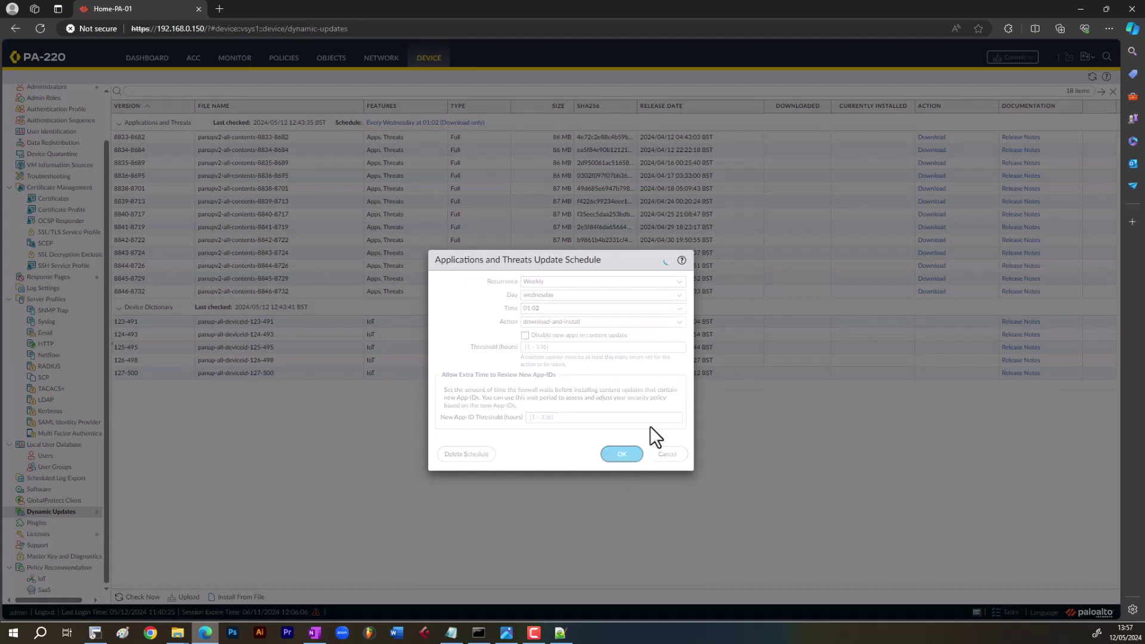
left_click(135, 597)
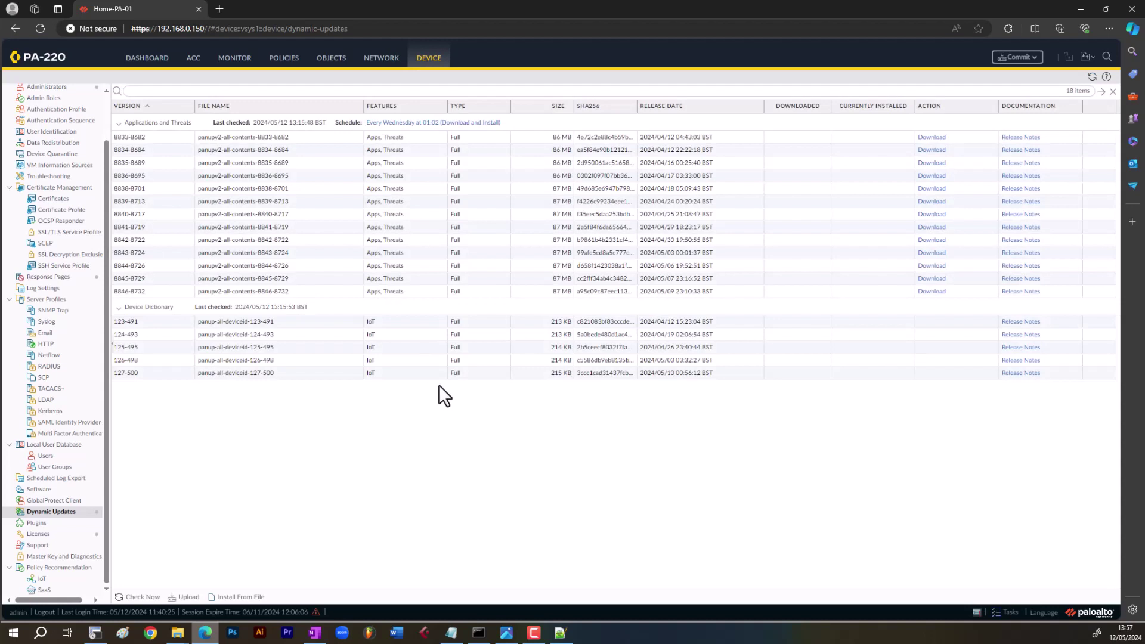
left_click(379, 59)
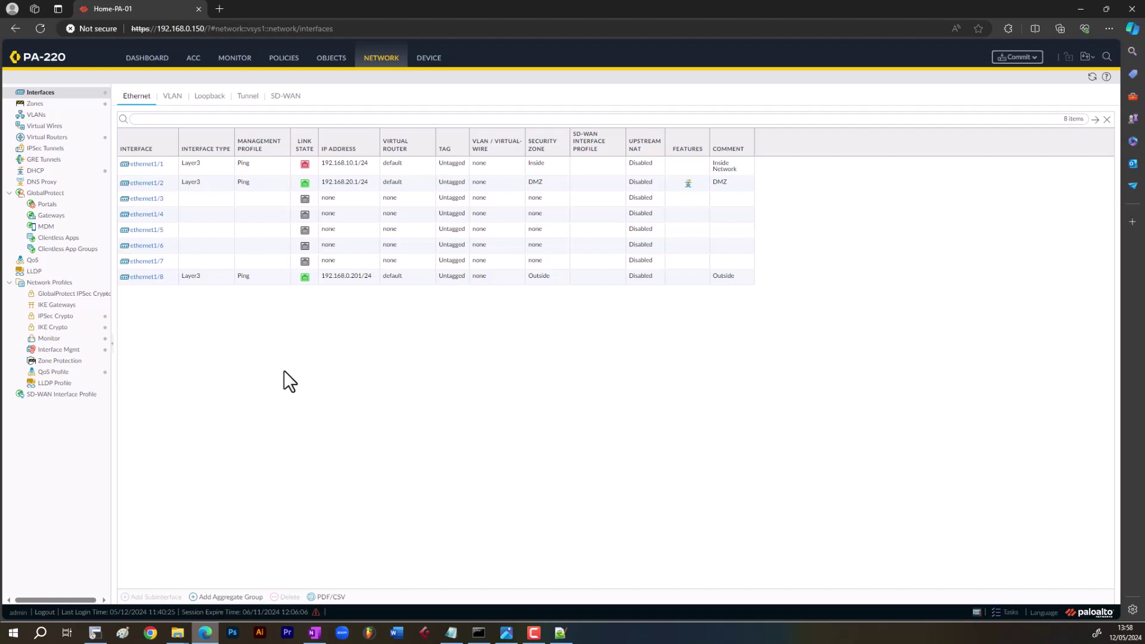
- Review the DMZ interface ethernet1/2, security zones, virtual routers and DHCP settings
left_click(257, 184)
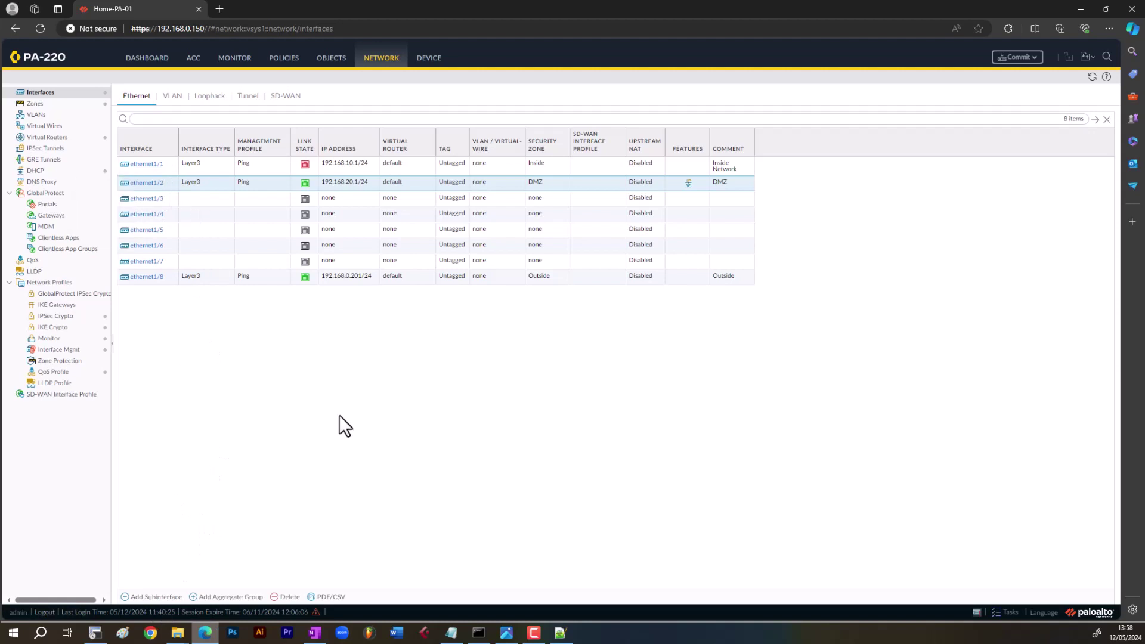
left_click(58, 106)
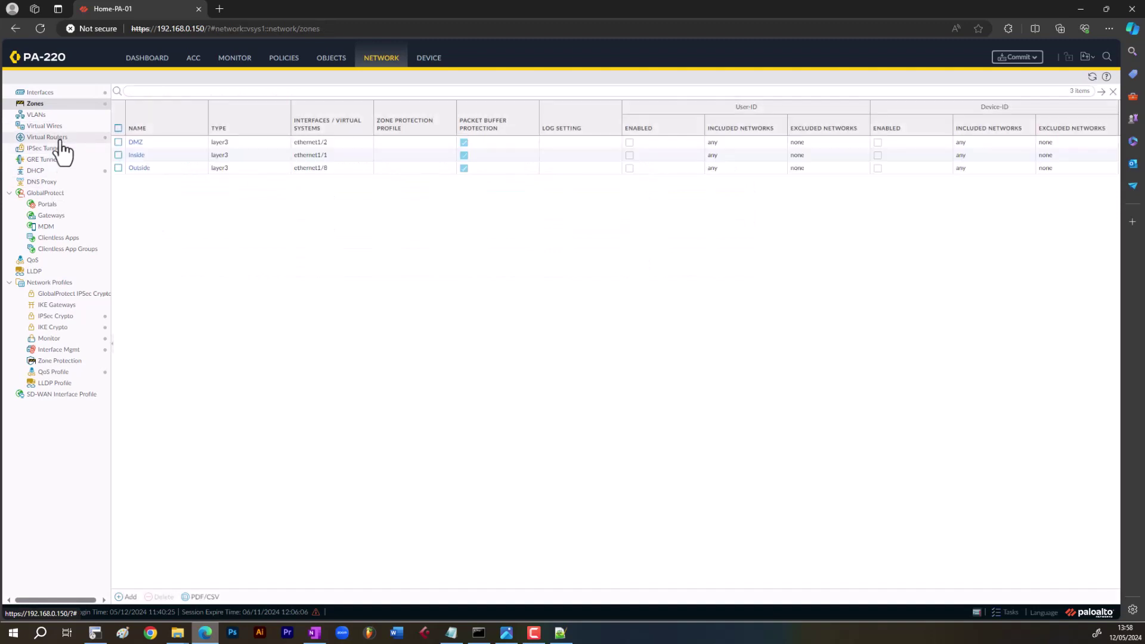
left_click(61, 140)
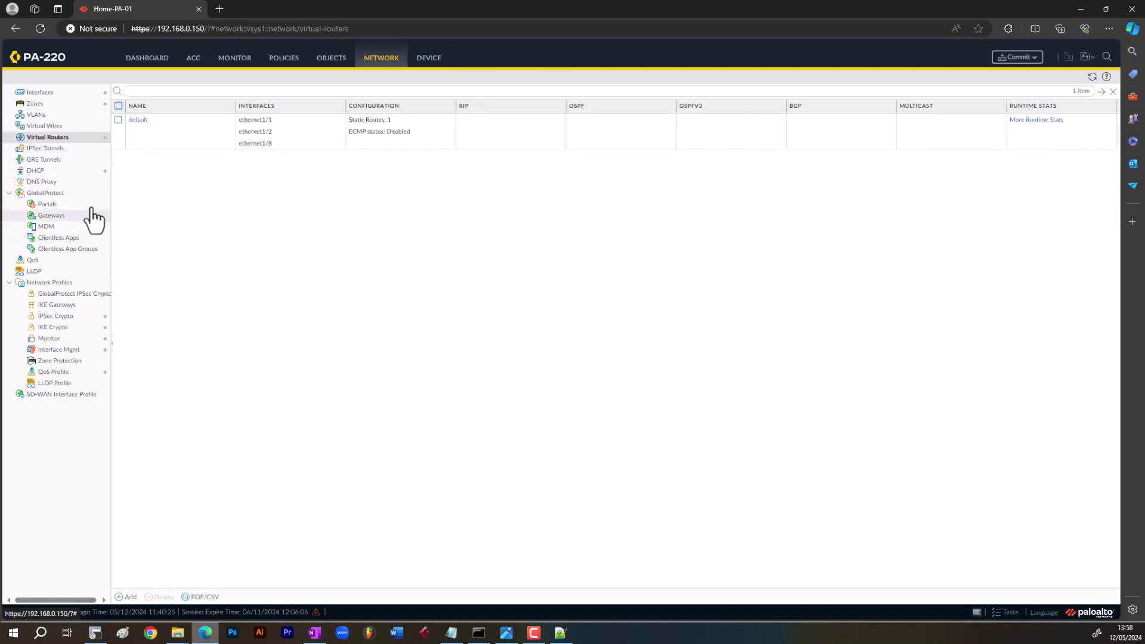
left_click(74, 173)
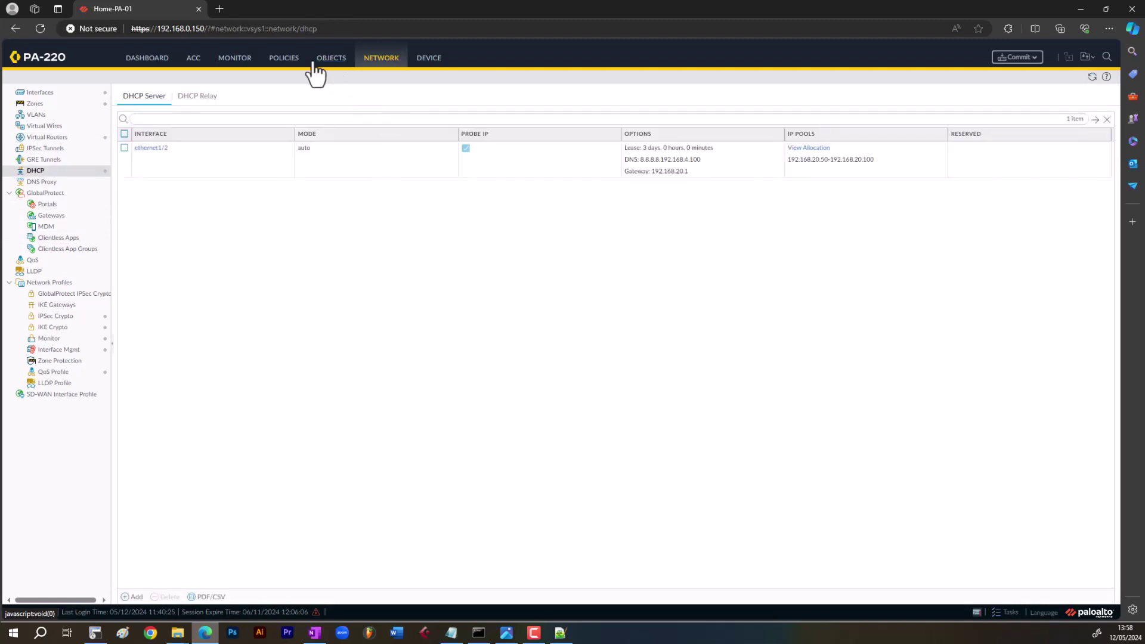
- Check the Security and NAT policy rules, then open the Monitor Session Browser
left_click(286, 60)
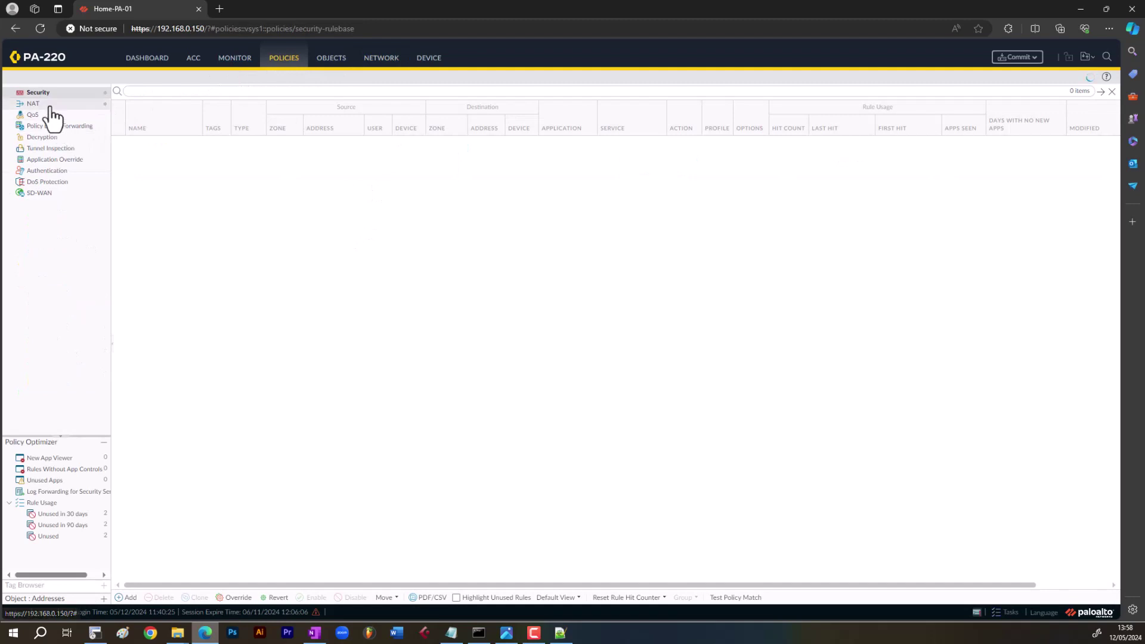
left_click(33, 103)
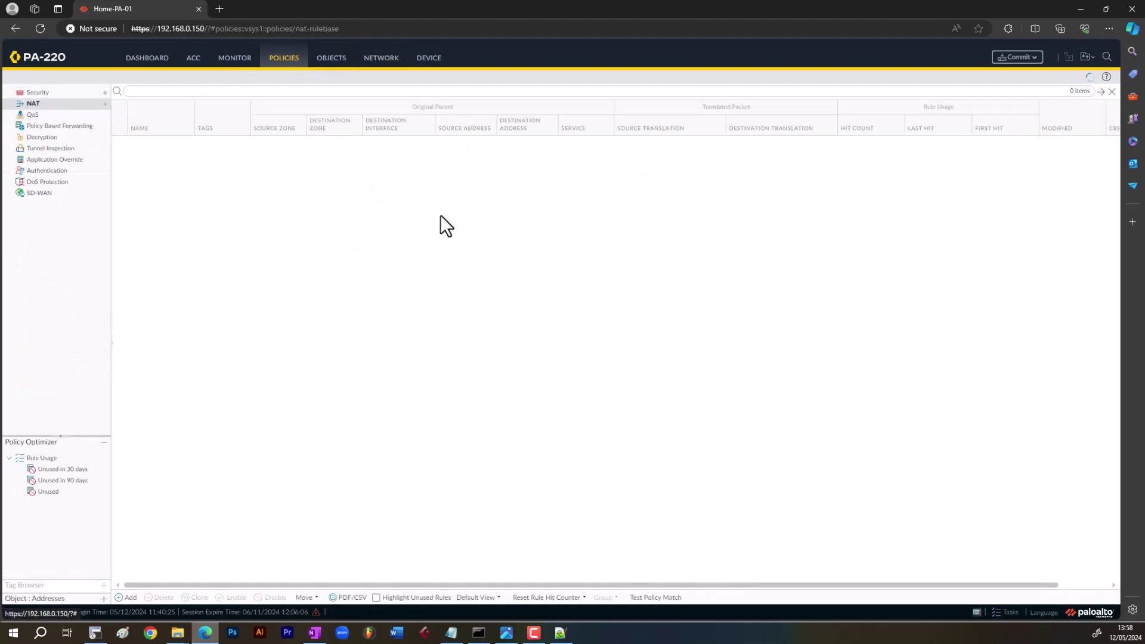
left_click(243, 60)
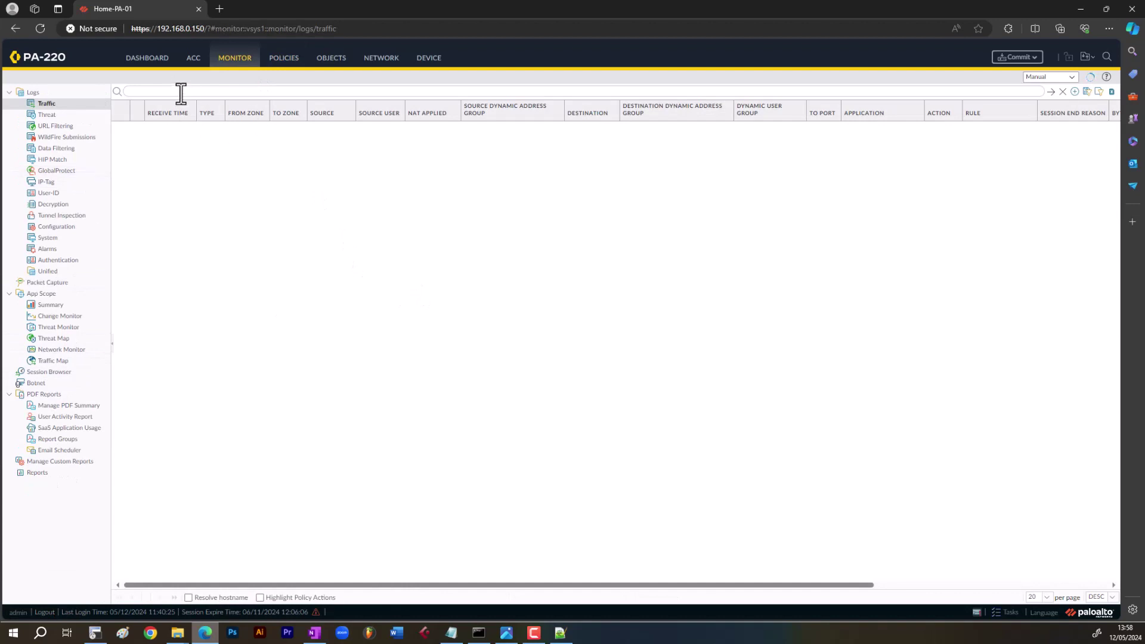
left_click(53, 373)
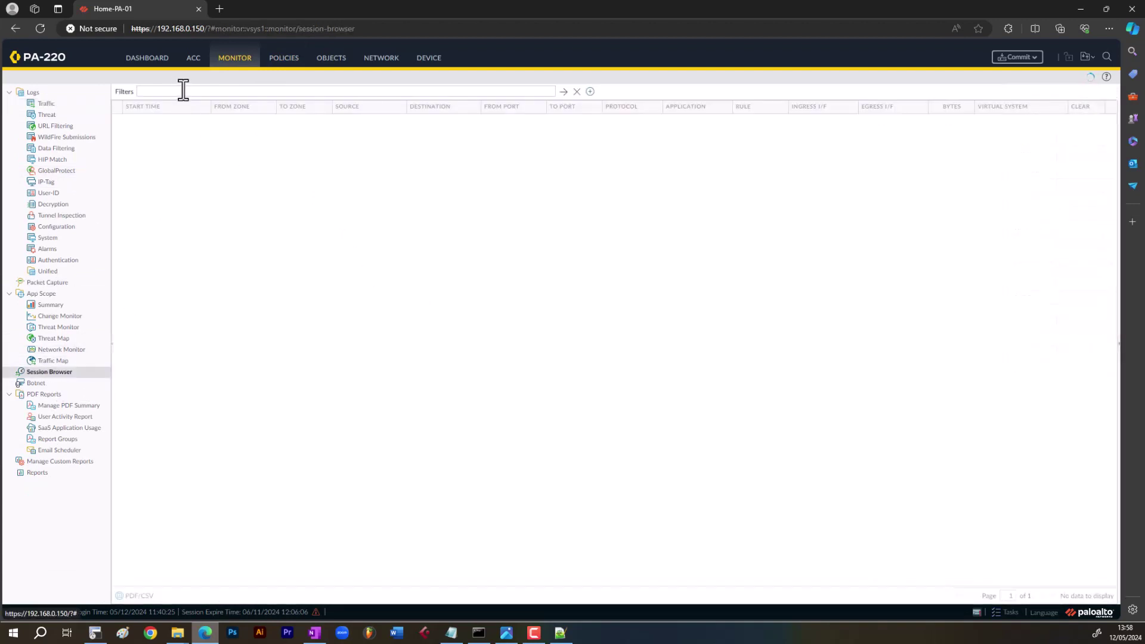